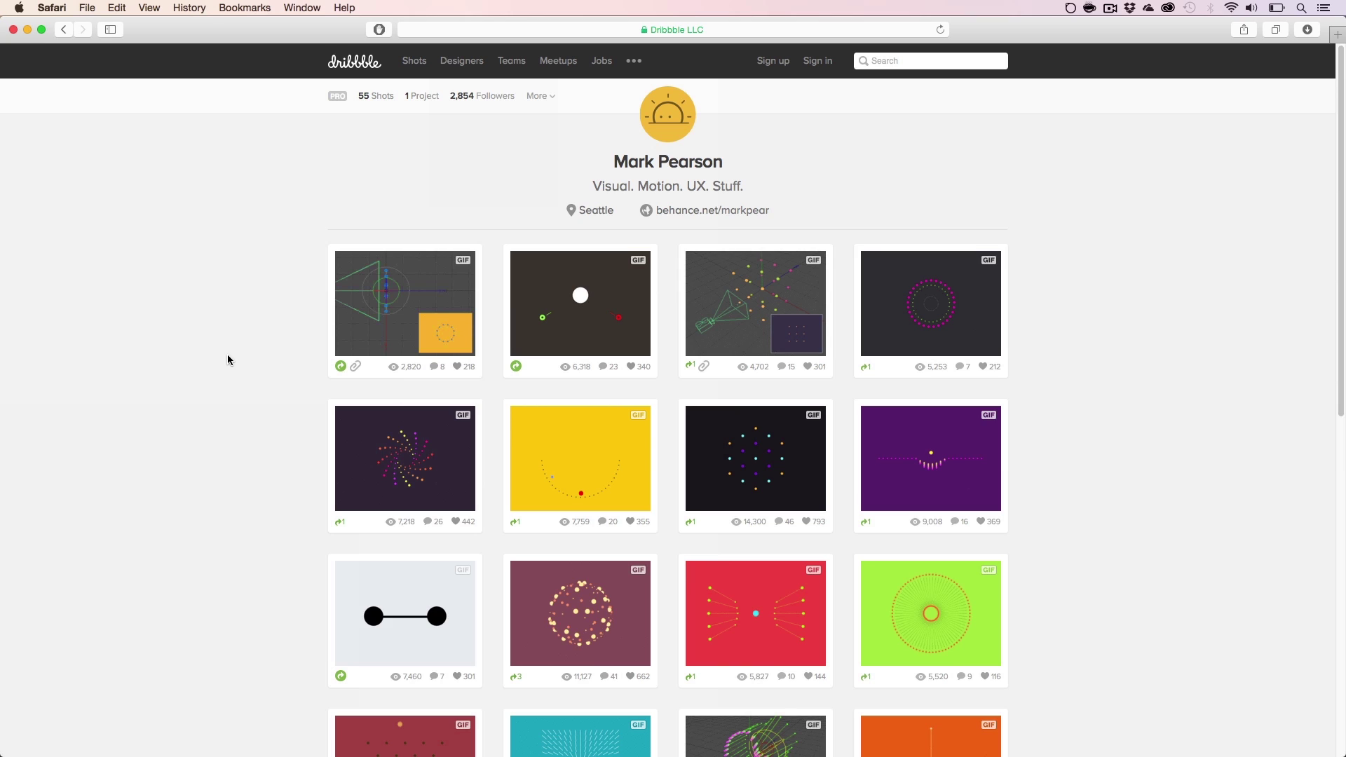
# Step: View the "Dots 1.0 - Tutorial" shot on the Dribbble profile as reference, and return to the shot overview
pyautogui.click(758, 330)
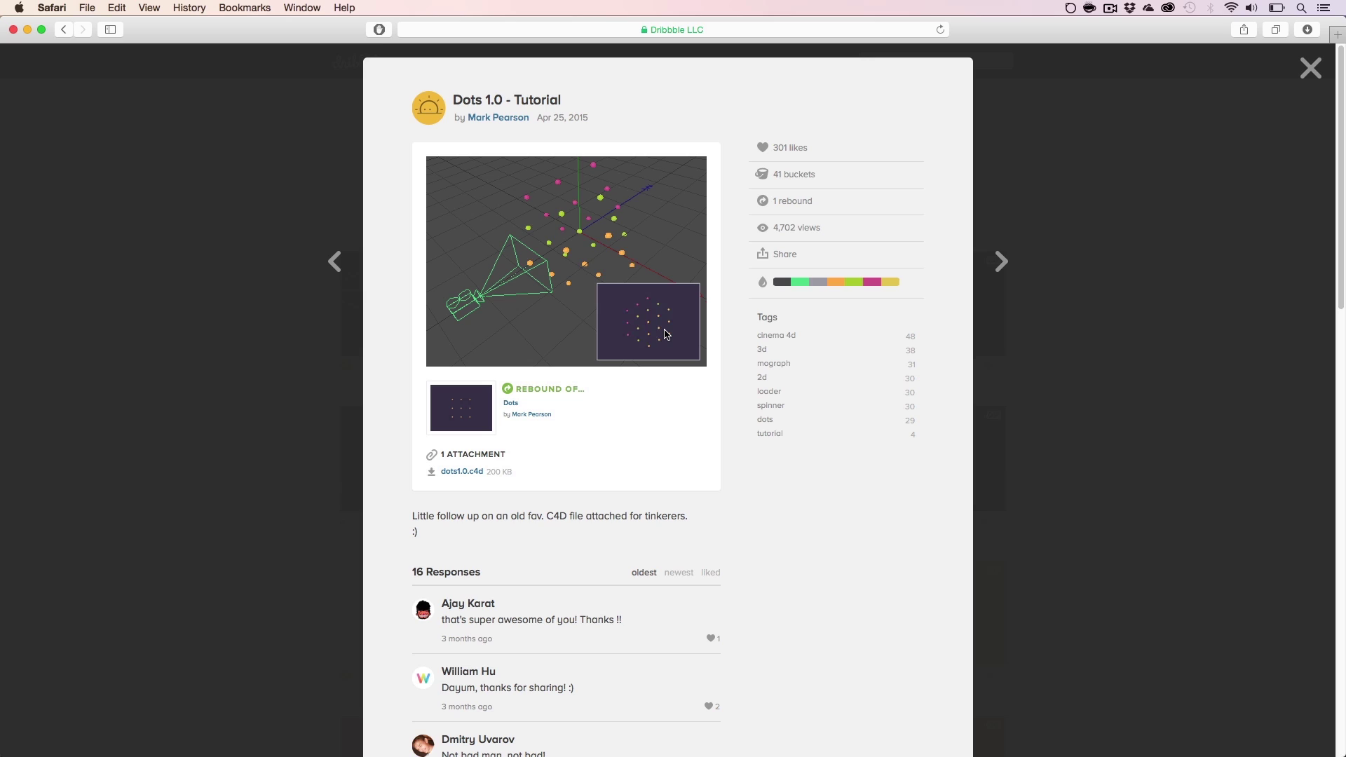
pyautogui.click(251, 335)
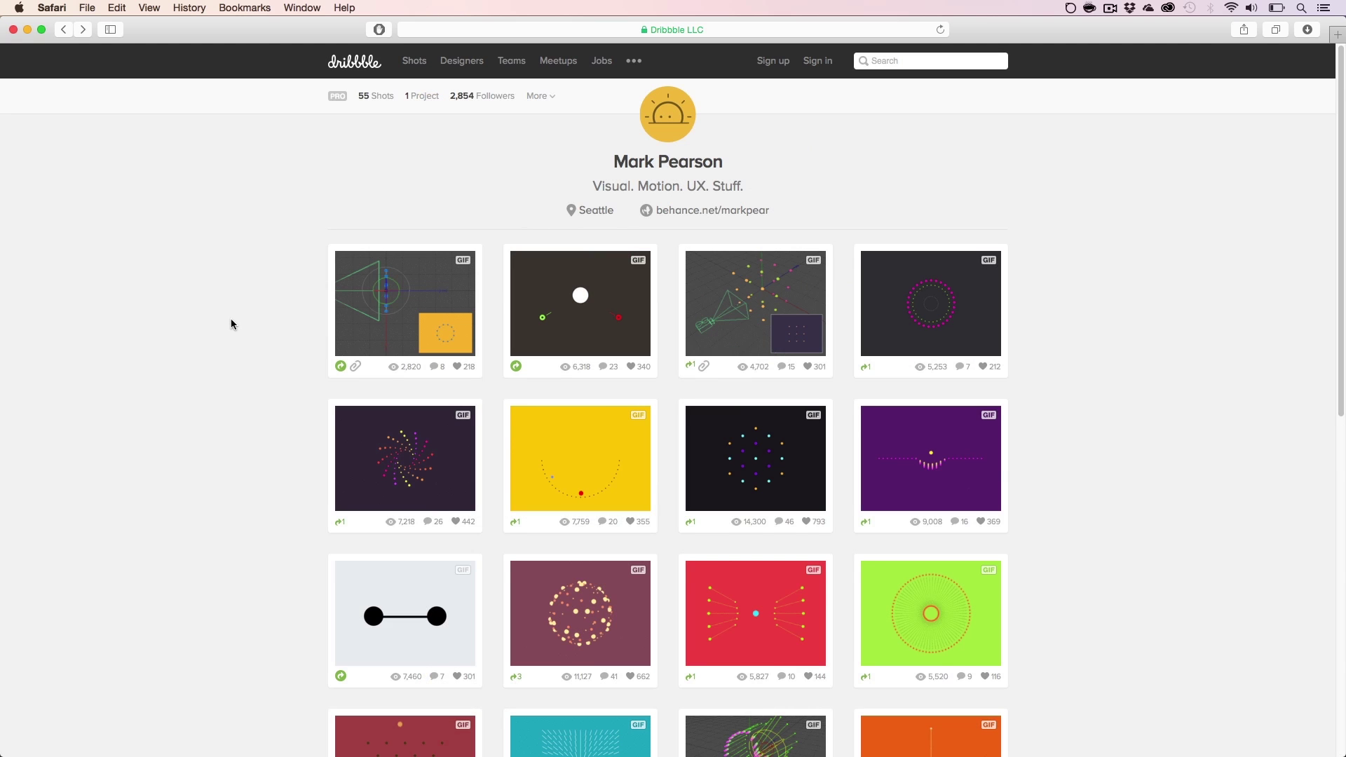
pyautogui.scroll(-3, 231, 319)
pyautogui.scroll(3, 232, 322)
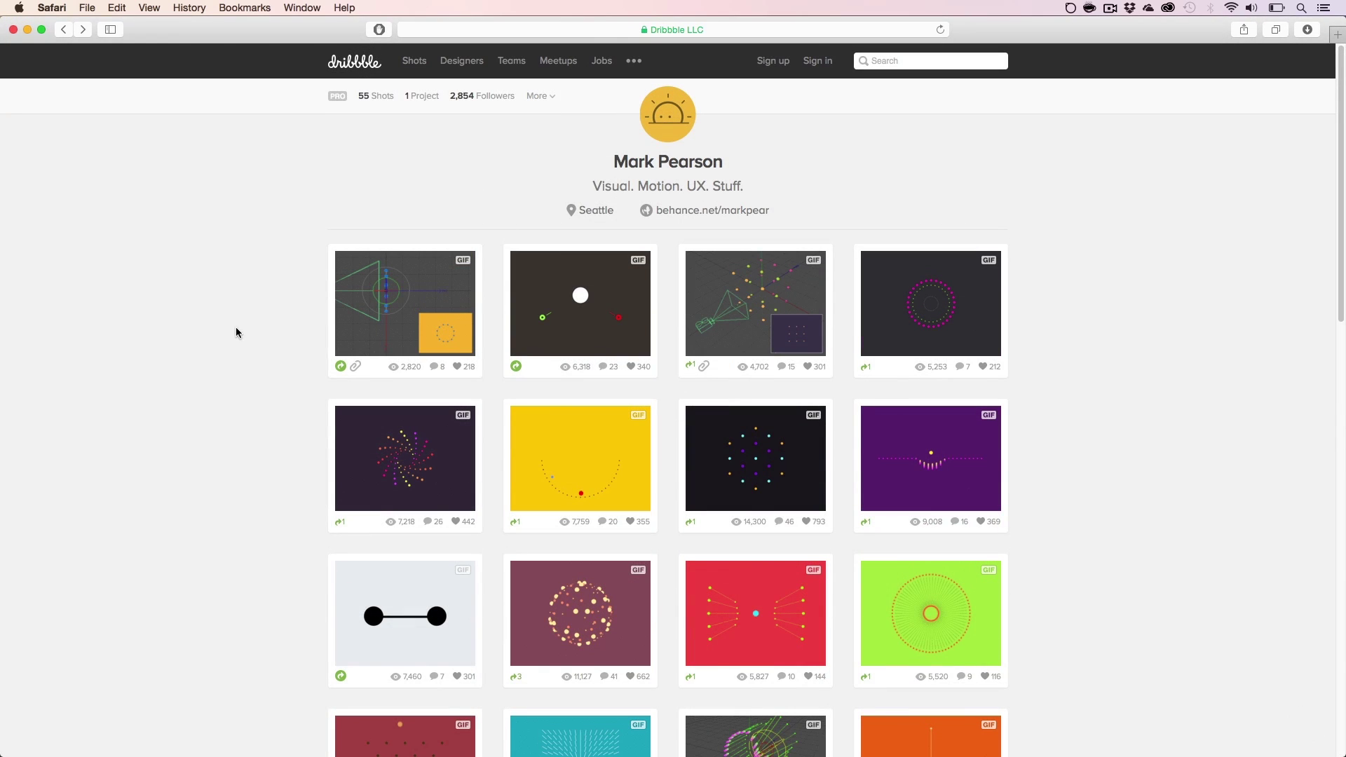
# Step: Switch to Cinema 4D and save the open dot animation project
pyautogui.click(28, 30)
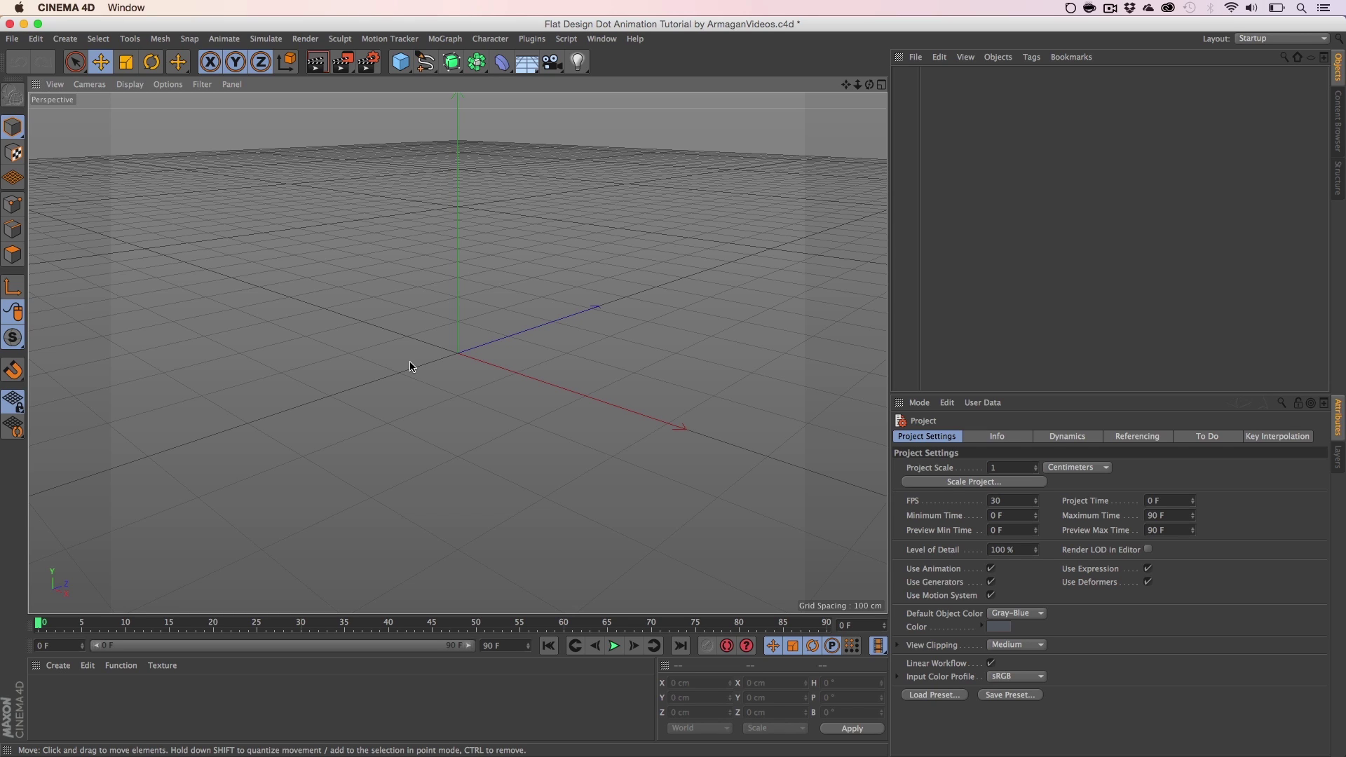
pyautogui.press('super+s')
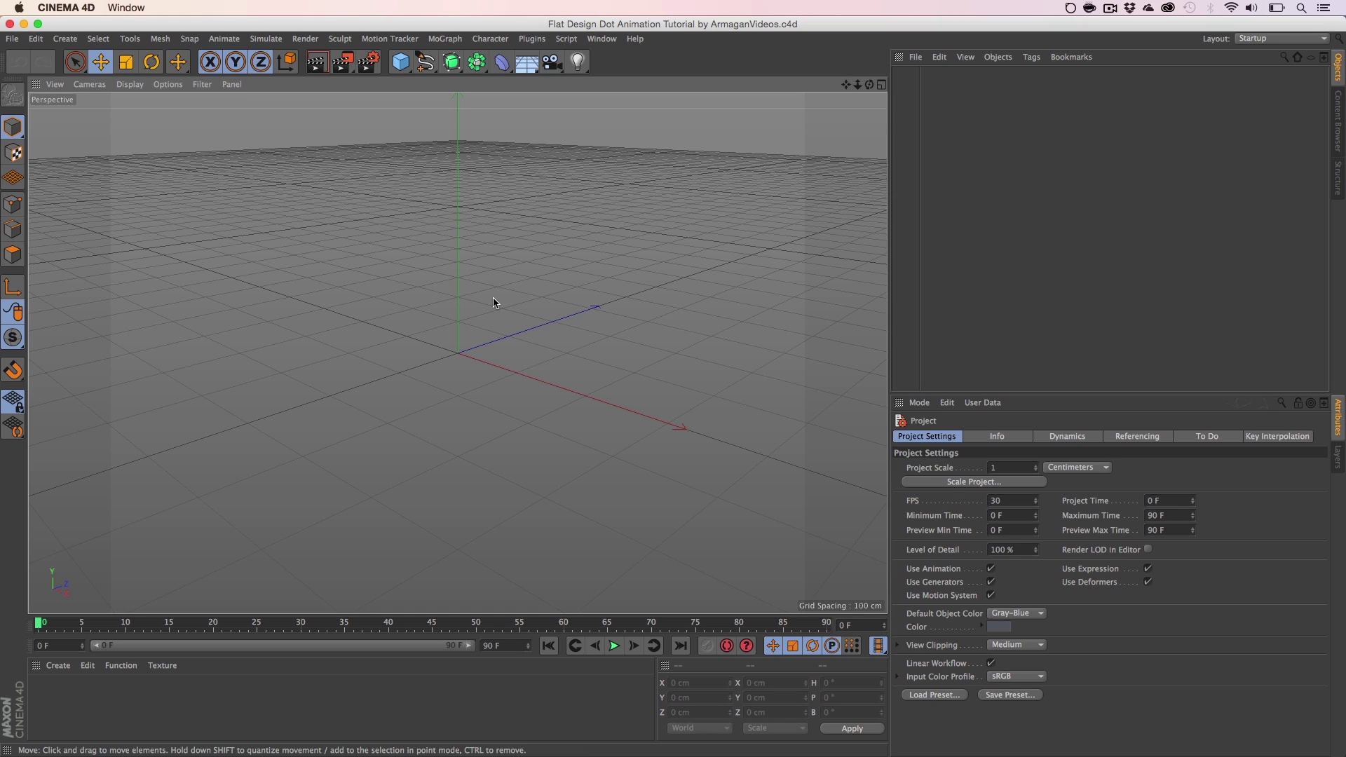
# Step: Add a sphere and a MoGraph Cloner to the scene, and make the sphere a child of the Cloner
pyautogui.click(401, 62)
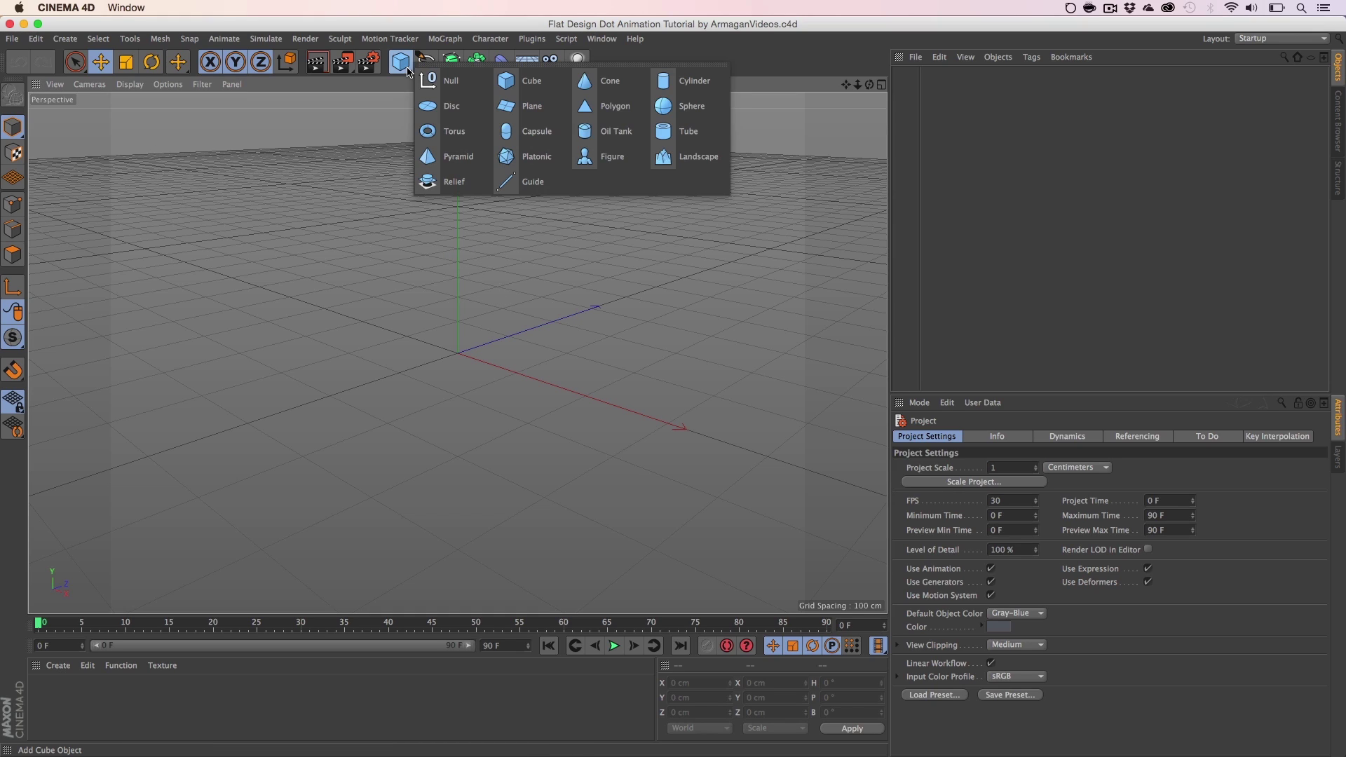
pyautogui.click(663, 107)
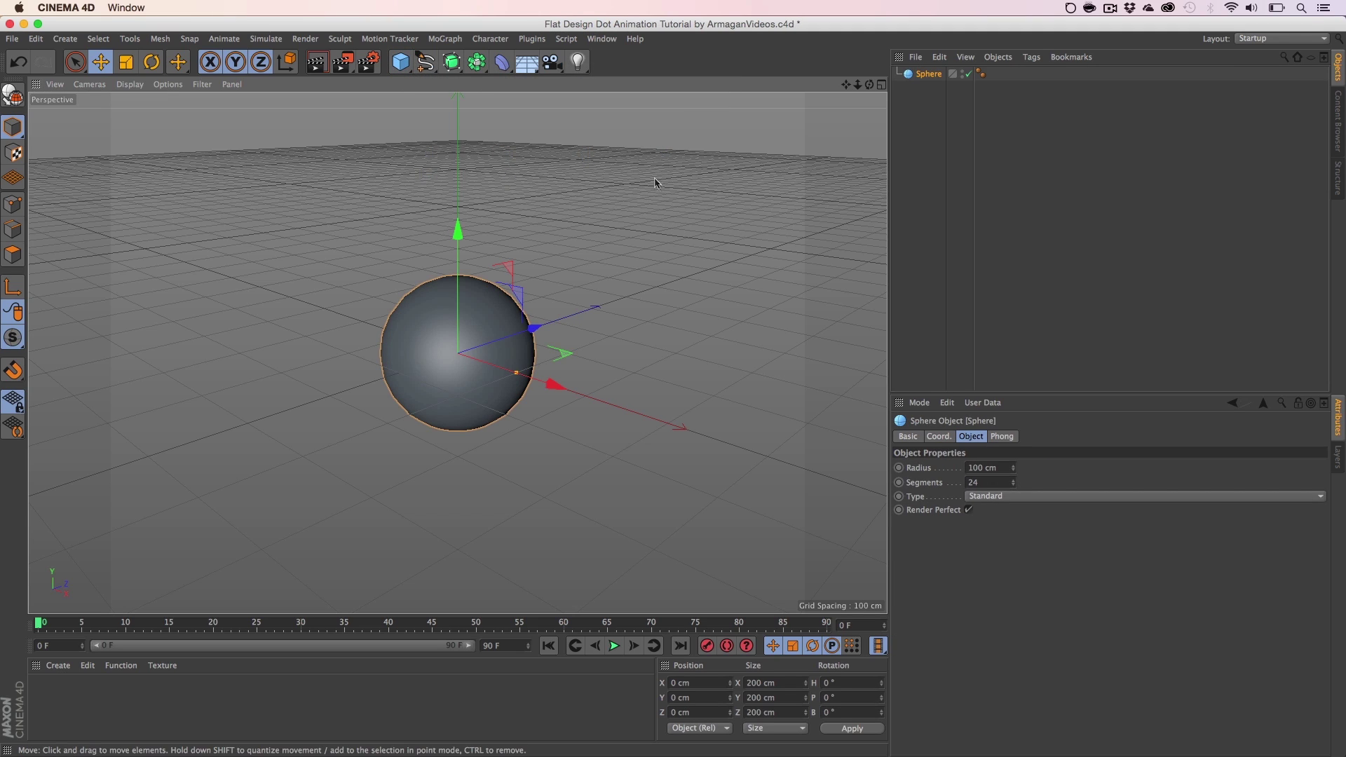
pyautogui.click(445, 39)
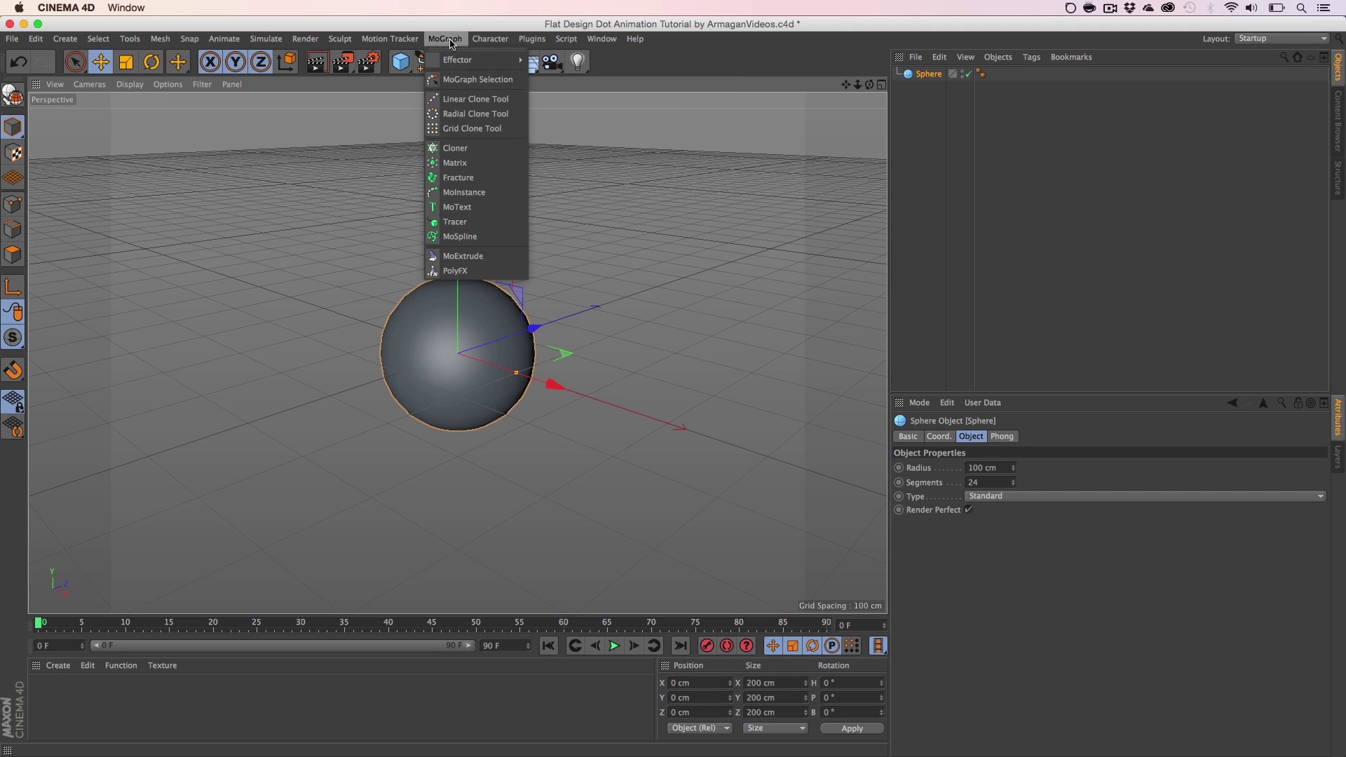
pyautogui.click(455, 148)
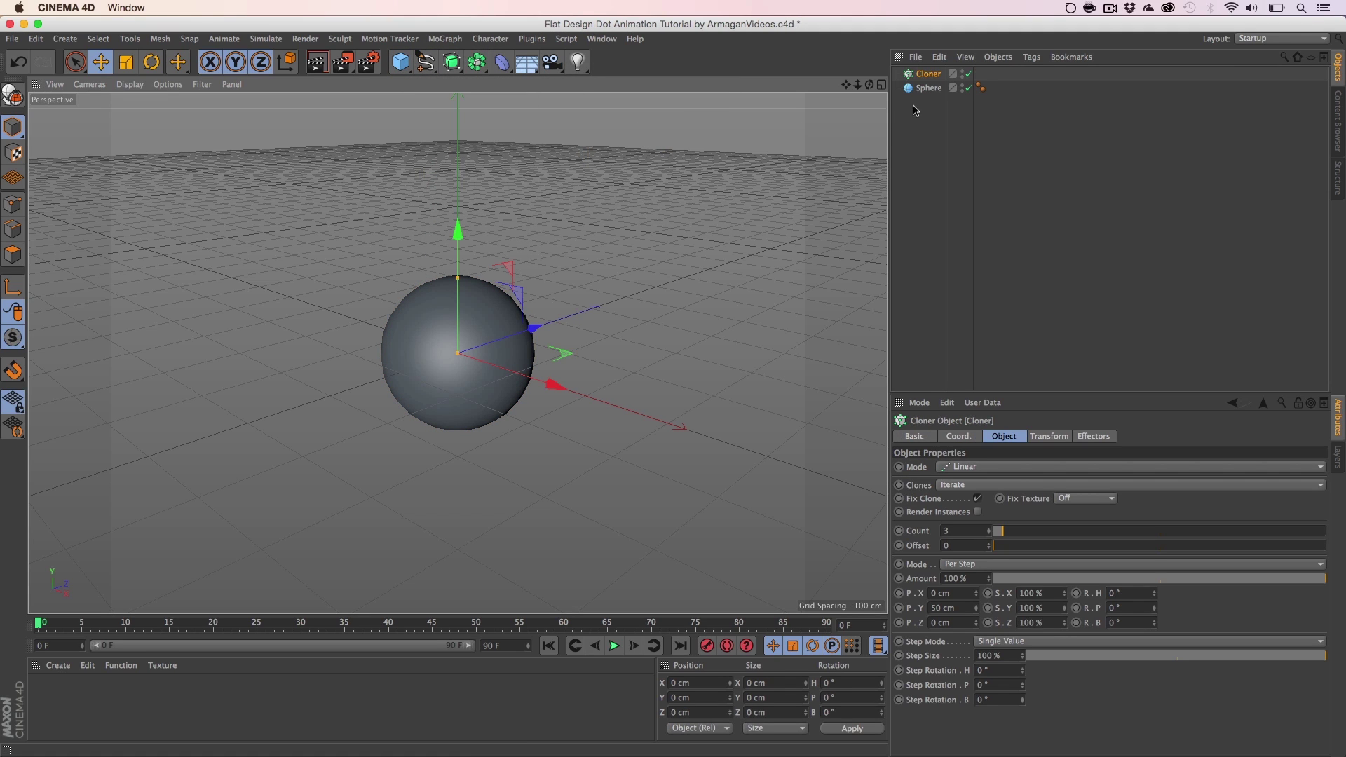
pyautogui.moveTo(927, 88); pyautogui.dragTo(927, 74)
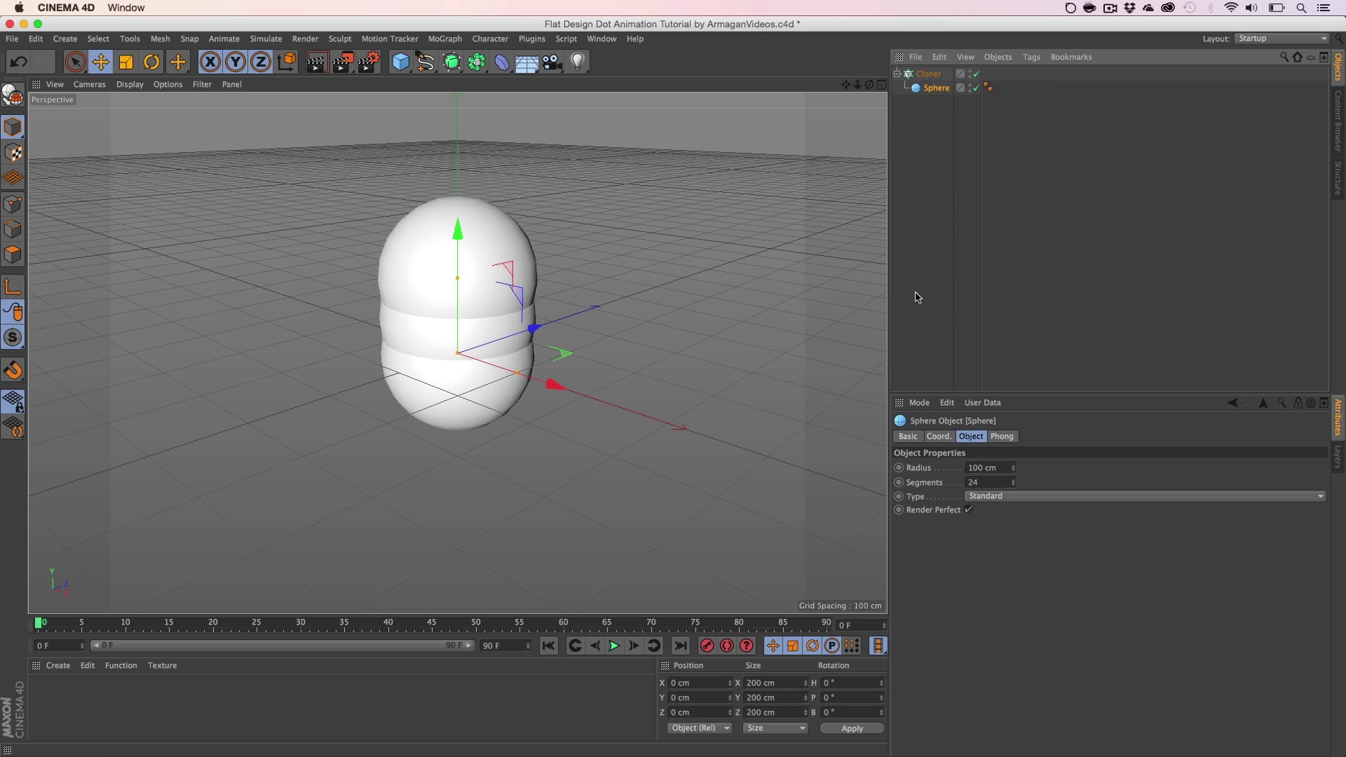
# Step: Set the Cloner's mode to Grid Array
pyautogui.click(929, 74)
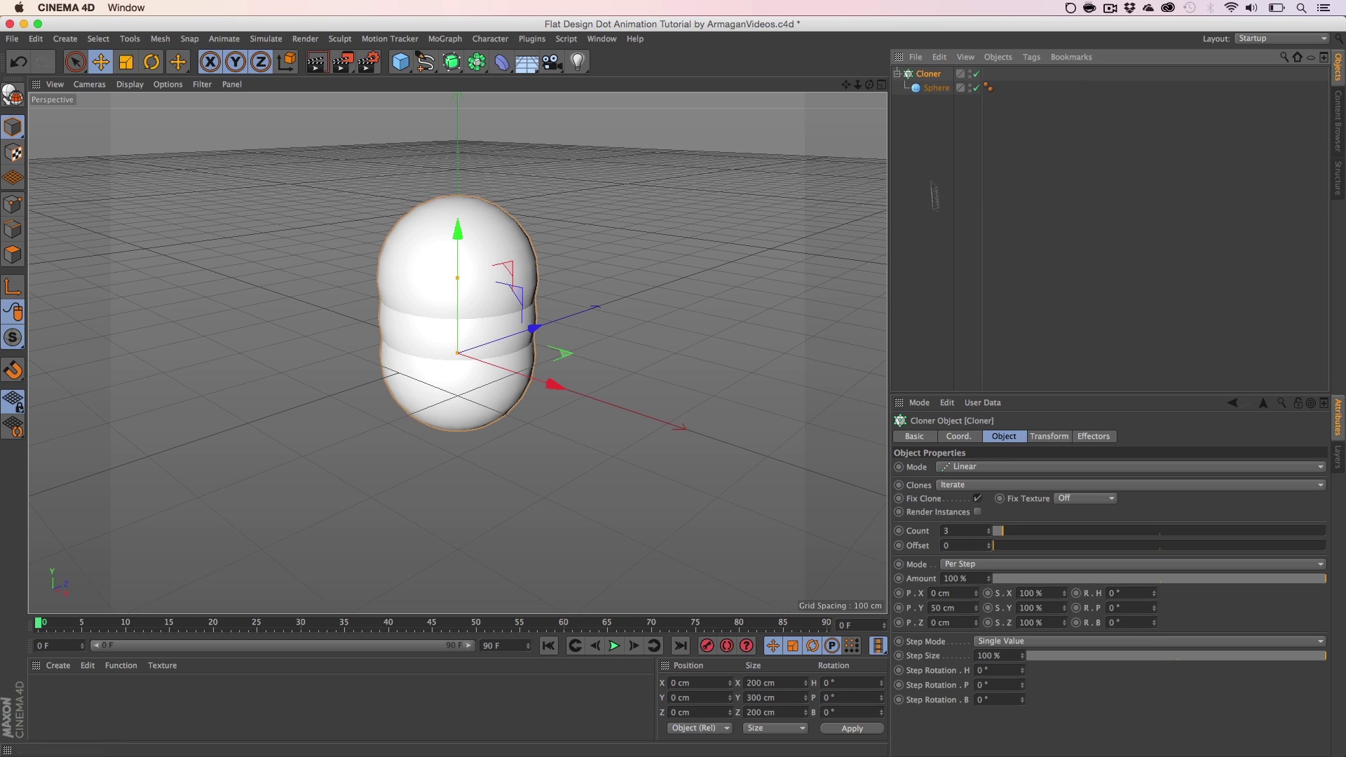
pyautogui.click(957, 469)
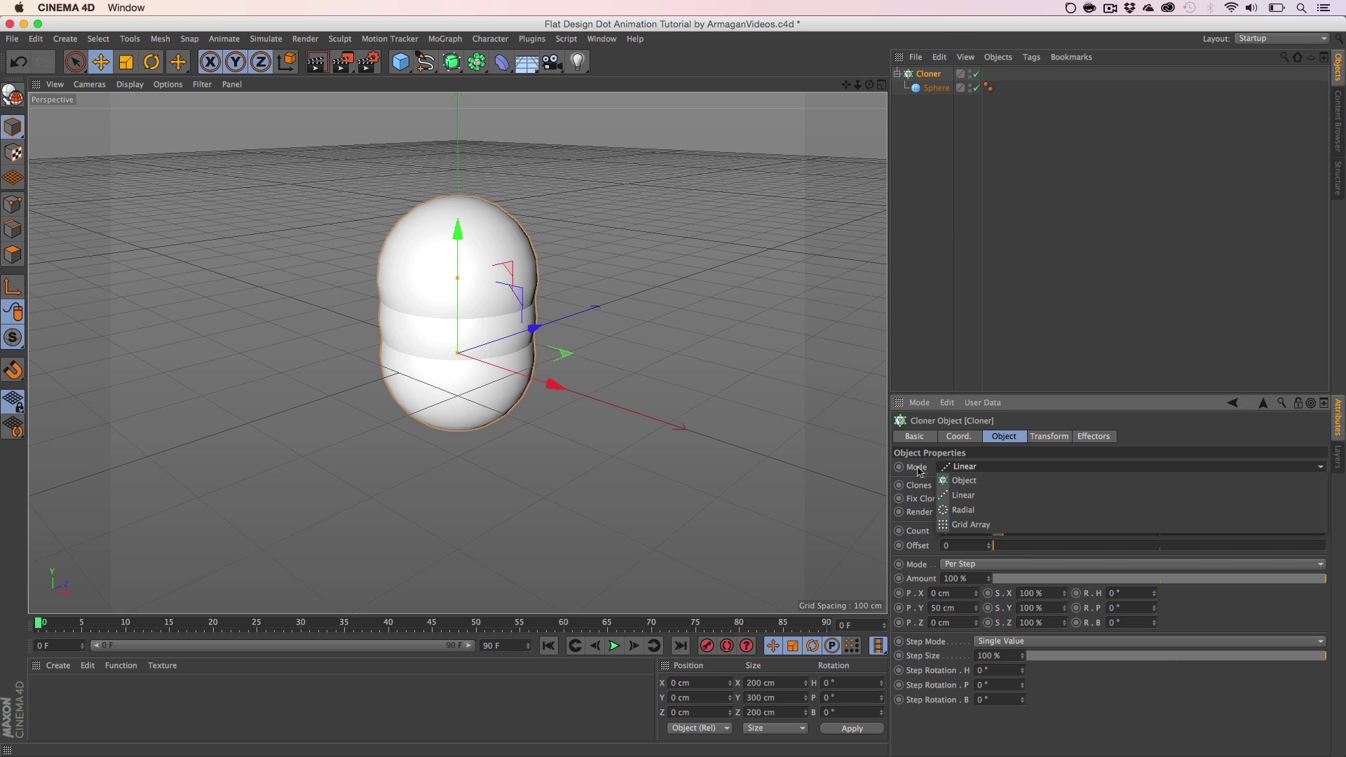
pyautogui.click(971, 524)
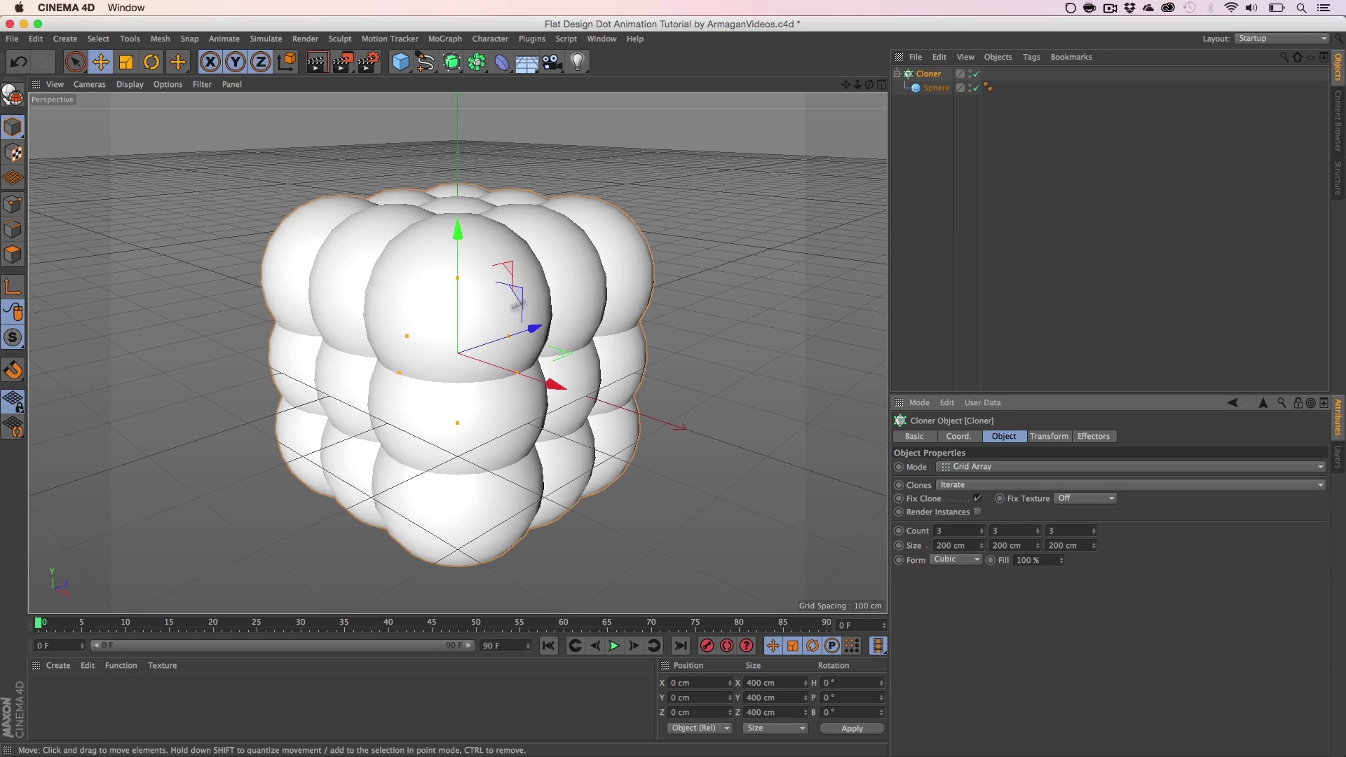
# Step: Scale the sphere inside the Cloner uniformly down to 20 cm on each axis
pyautogui.click(938, 88)
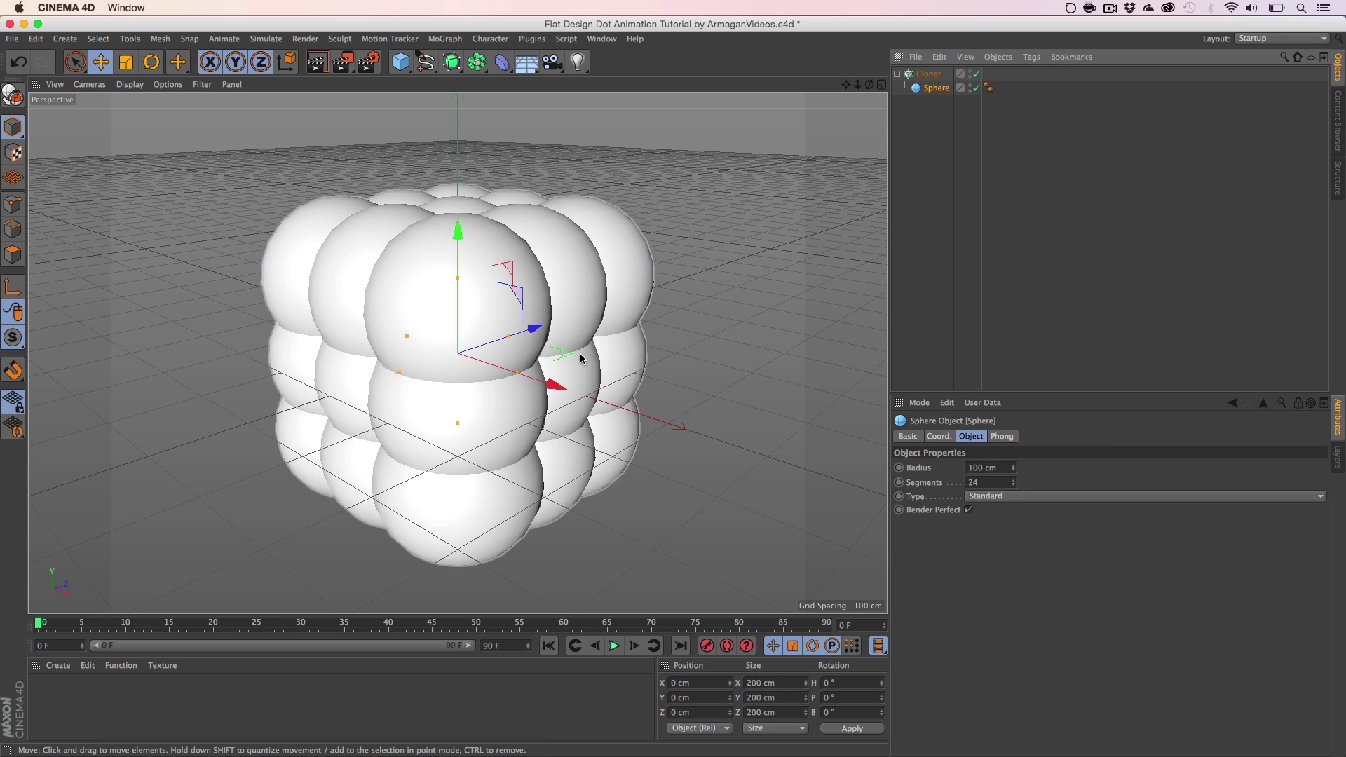
pyautogui.press('t')
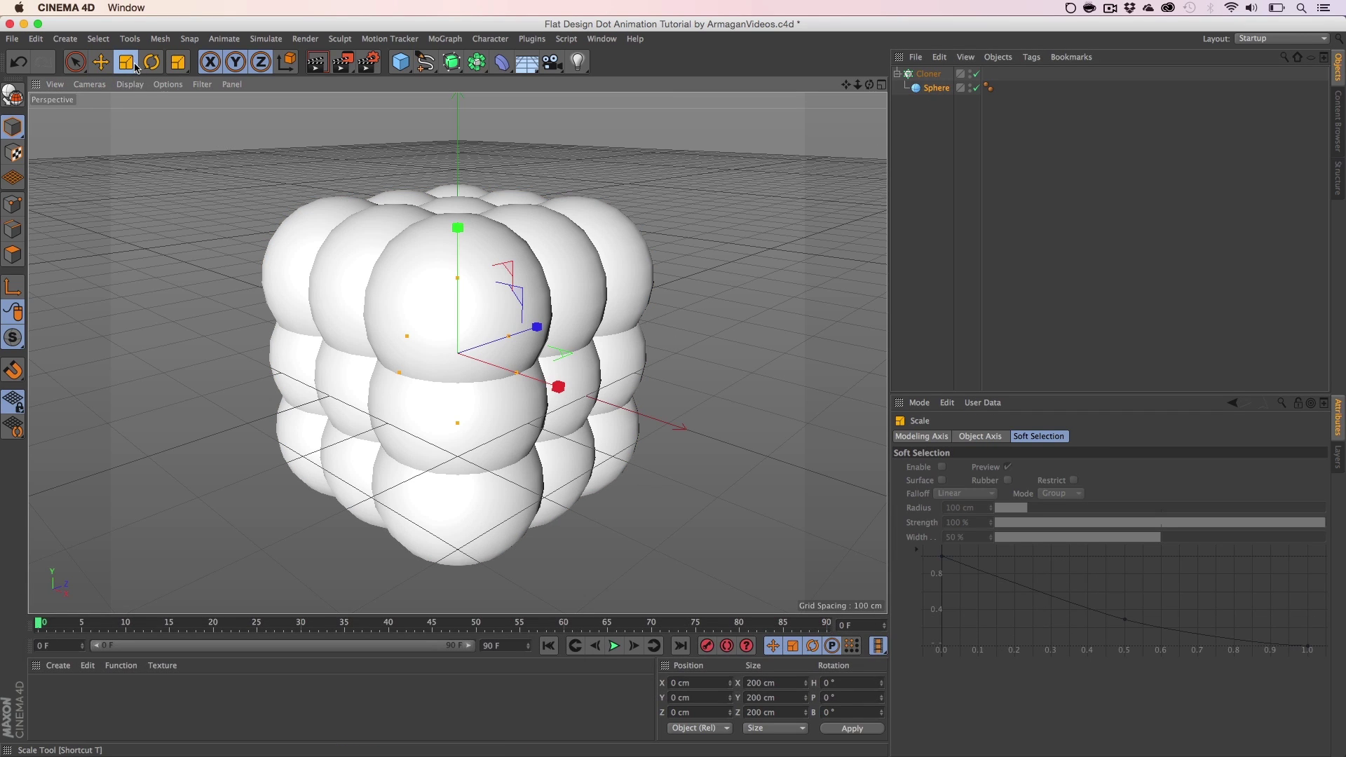
pyautogui.moveTo(618, 303); pyautogui.dragTo(457, 353)
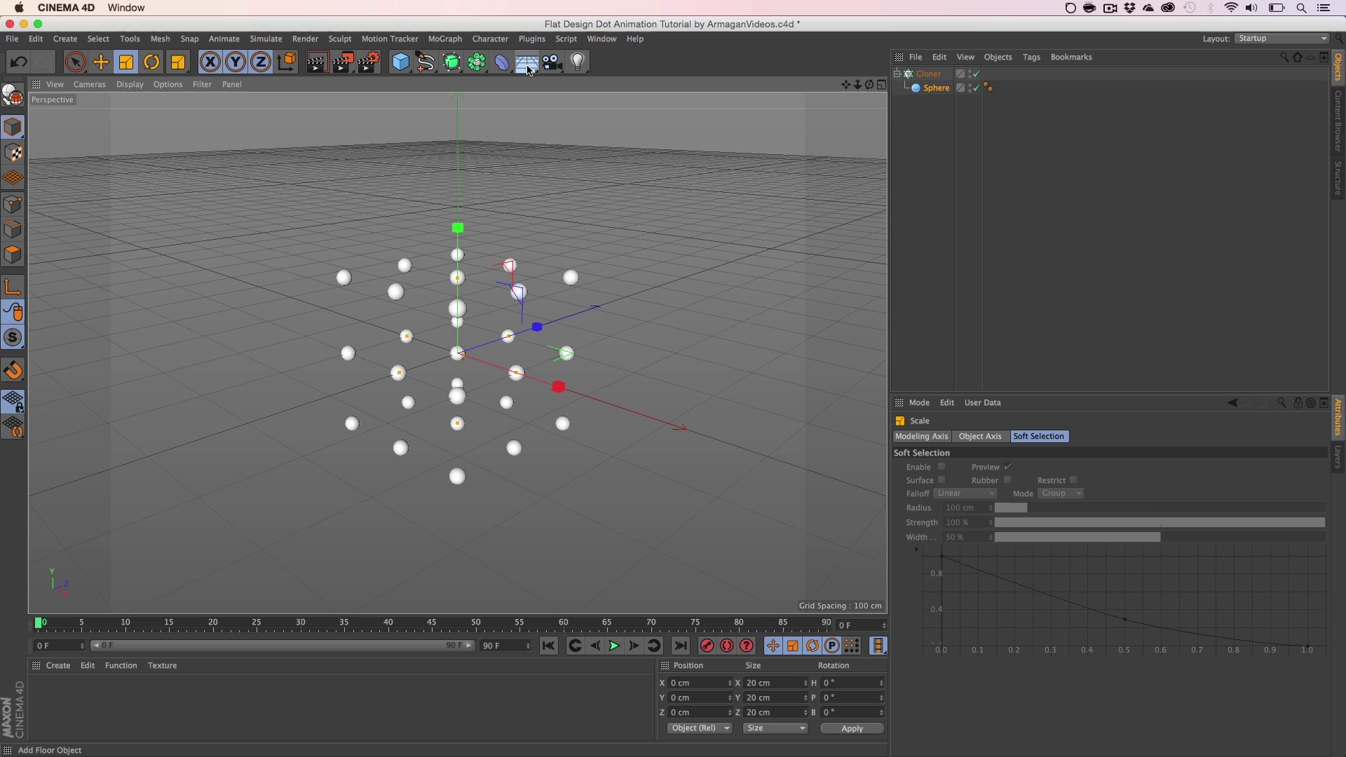
# Step: Add a Background object and place it below the Cloner in the object hierarchy
pyautogui.click(528, 69)
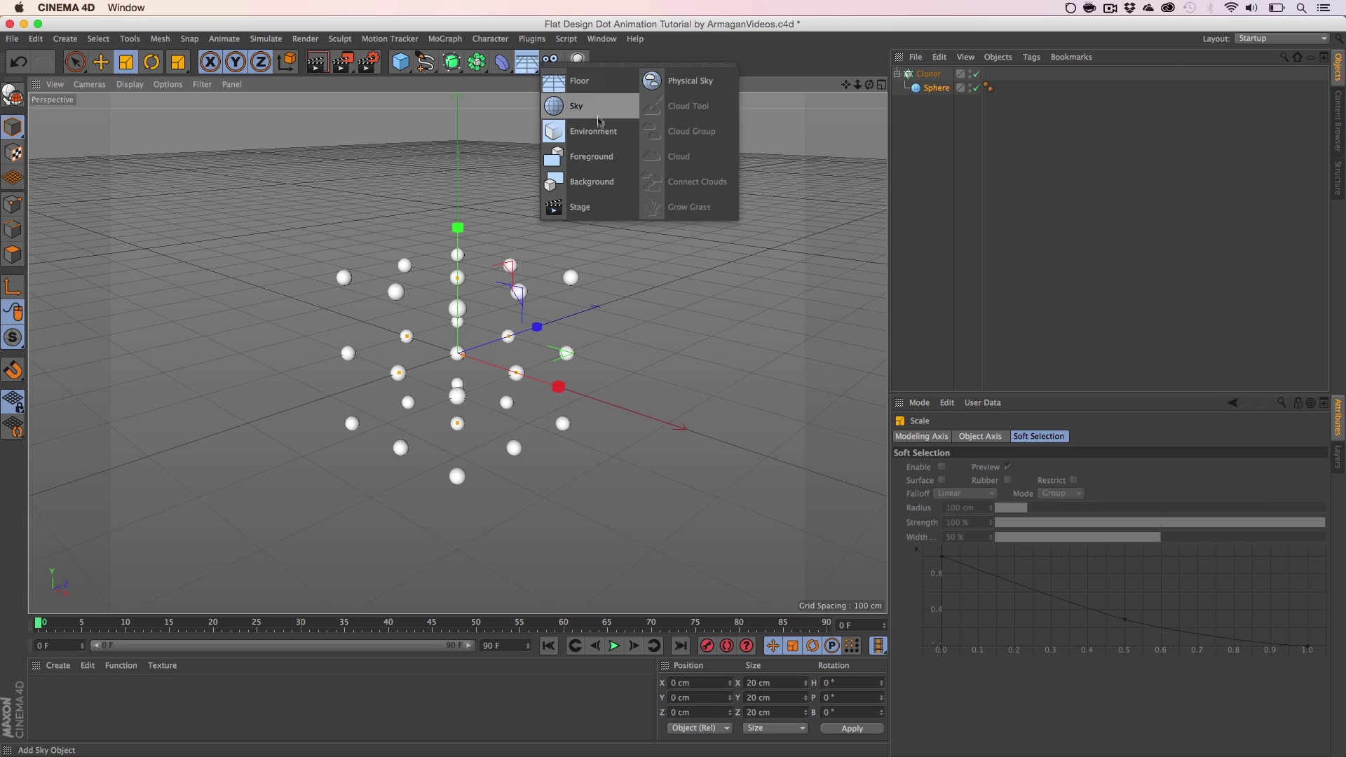
pyautogui.click(595, 182)
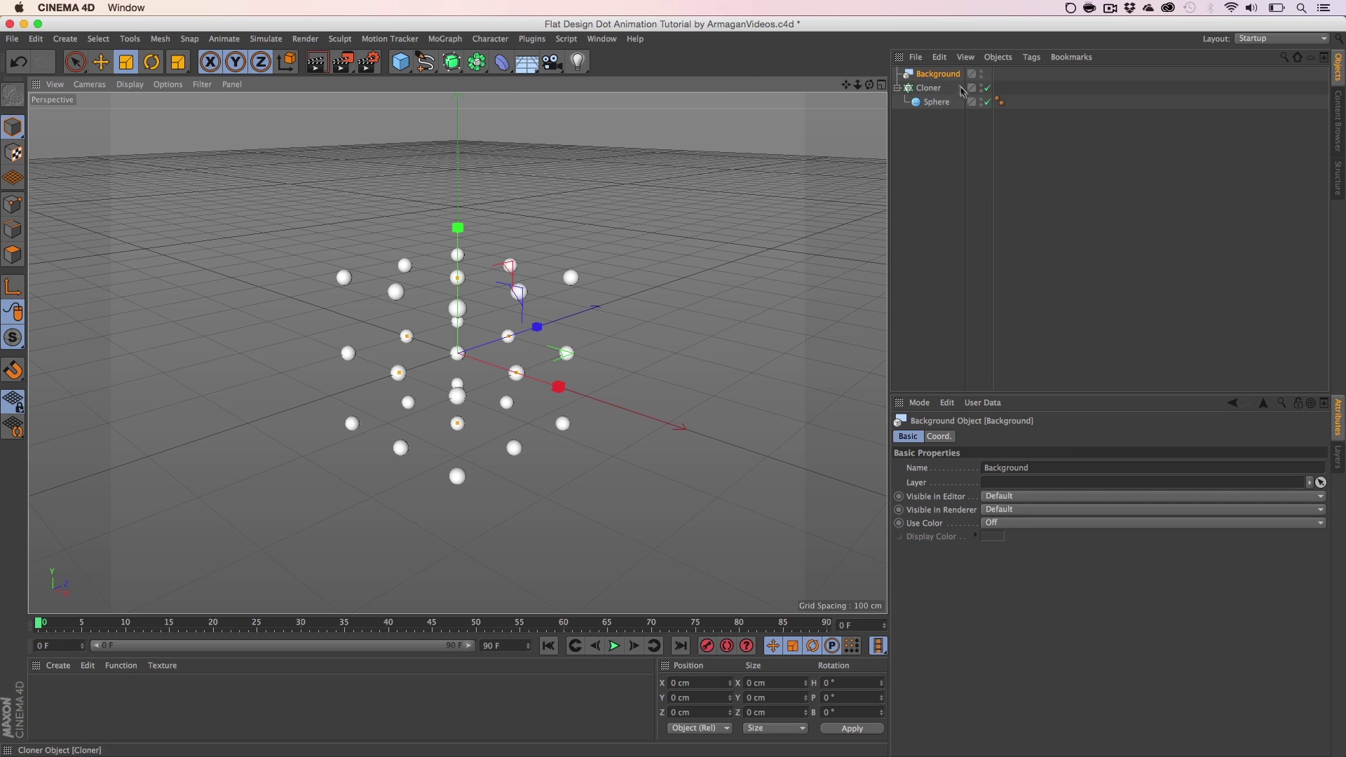
pyautogui.moveTo(938, 73); pyautogui.dragTo(932, 161)
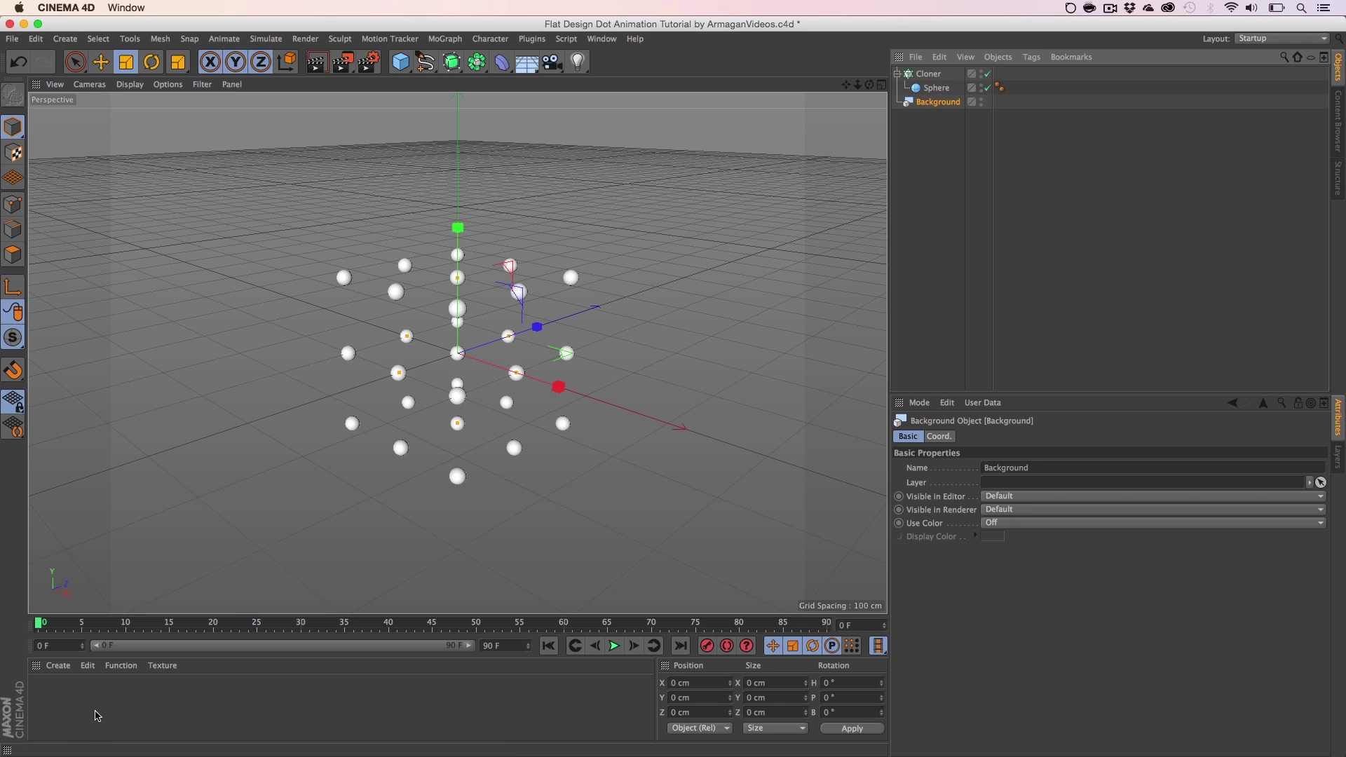
# Step: Create a new material and open its editor, arranged clear of the Color Scheme image
pyautogui.doubleClick(91, 712)
pyautogui.doubleClick(45, 694)
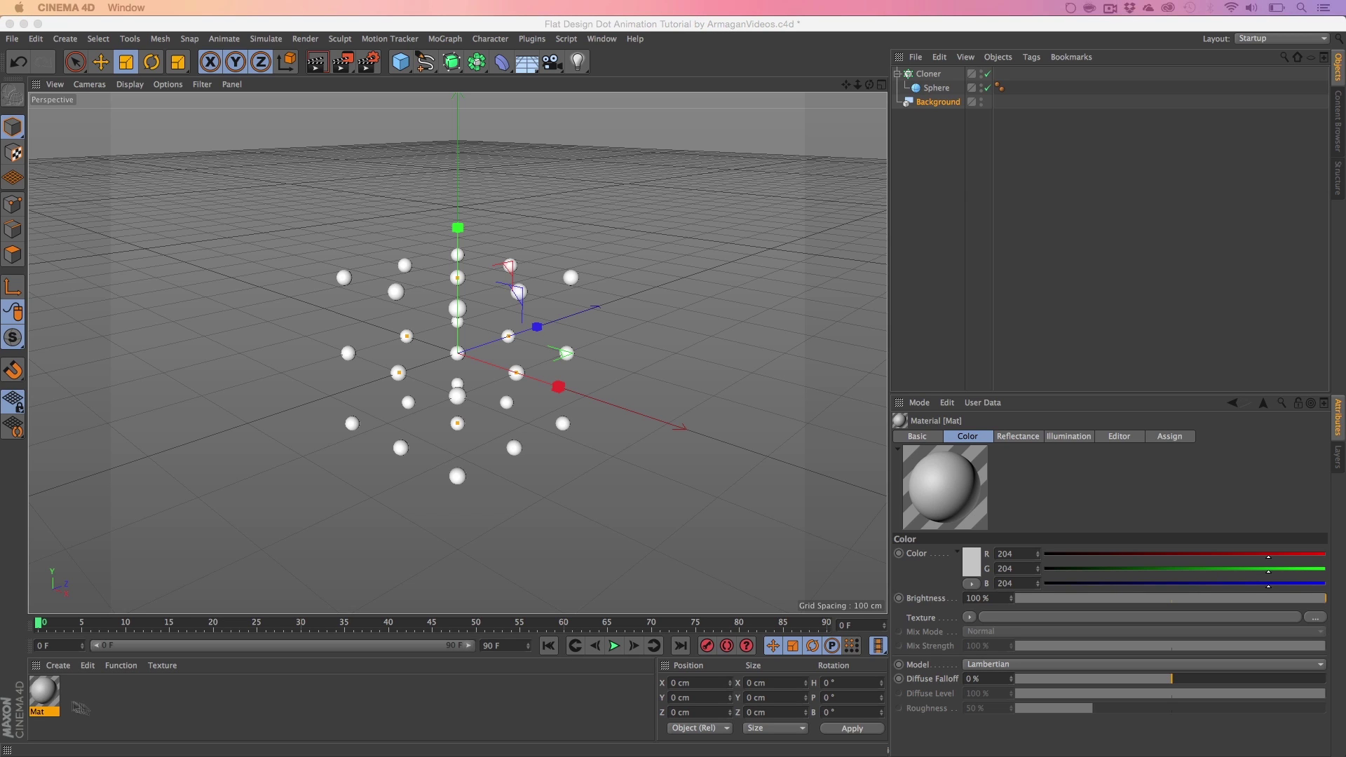
pyautogui.moveTo(567, 754); pyautogui.dragTo(244, 260)
pyautogui.press('super+Tab')
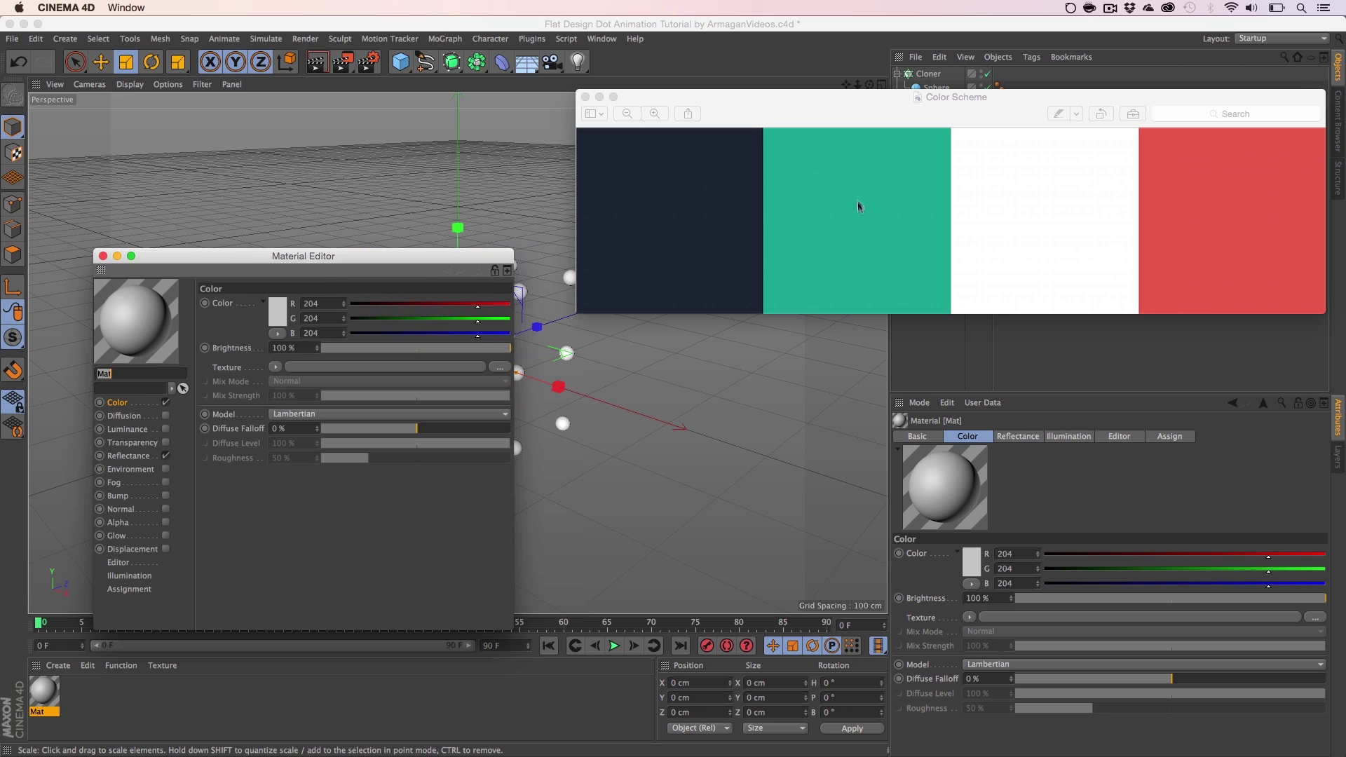
pyautogui.moveTo(451, 257); pyautogui.dragTo(957, 337)
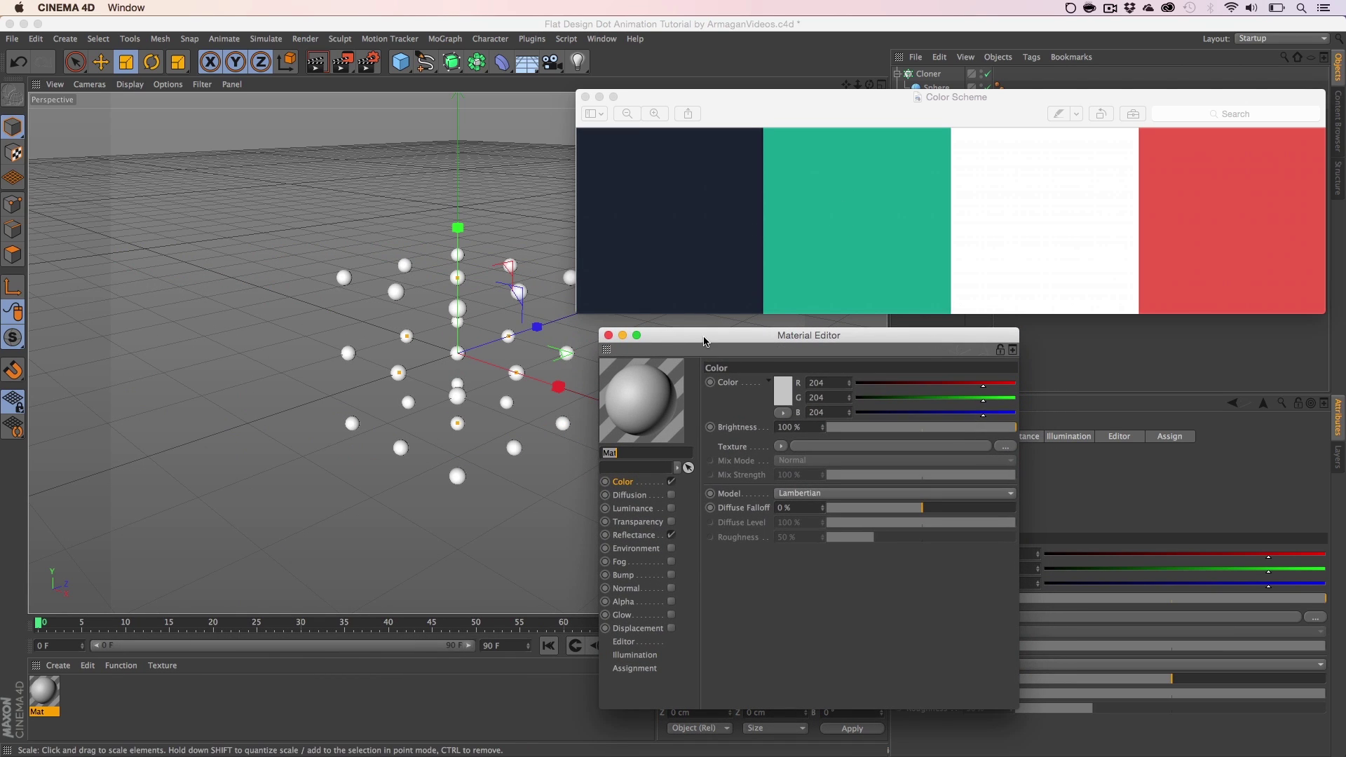
pyautogui.moveTo(705, 338); pyautogui.dragTo(689, 333)
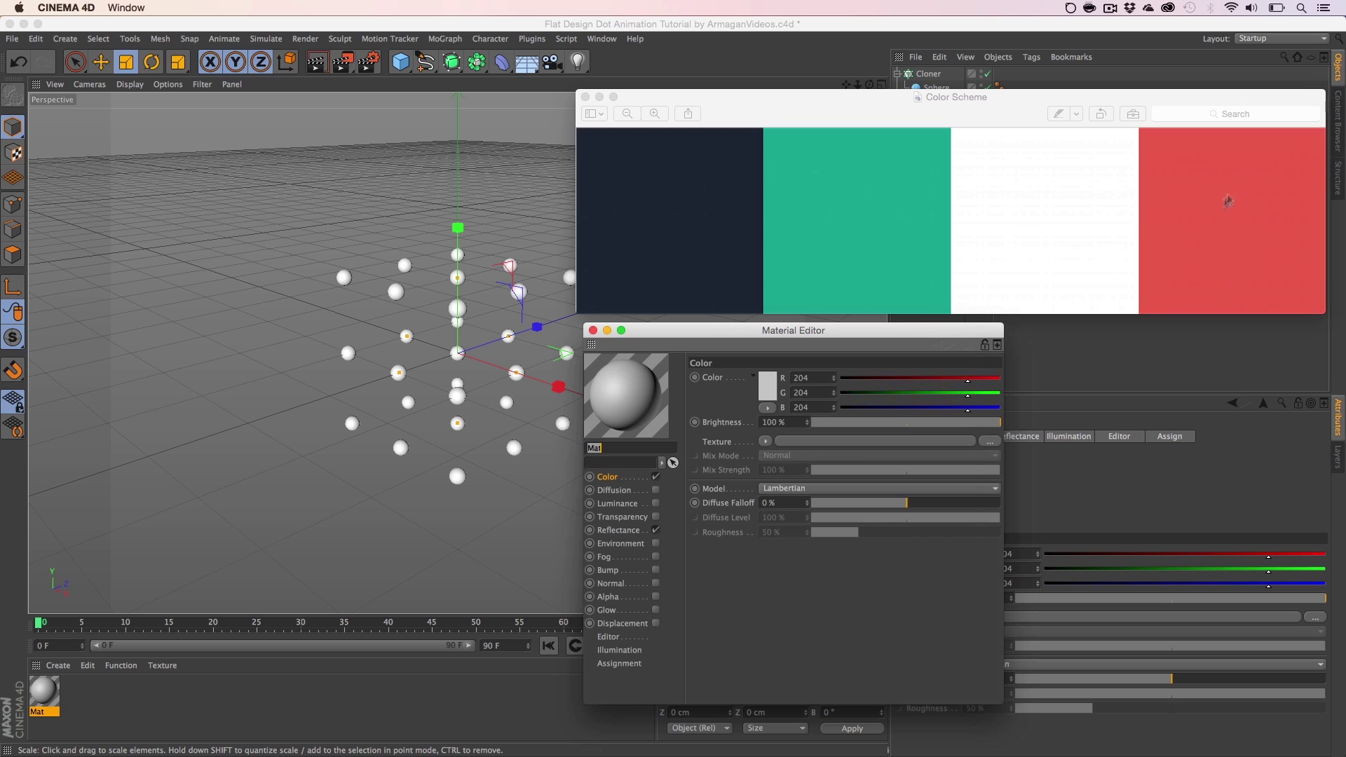
pyautogui.moveTo(824, 339); pyautogui.dragTo(332, 325)
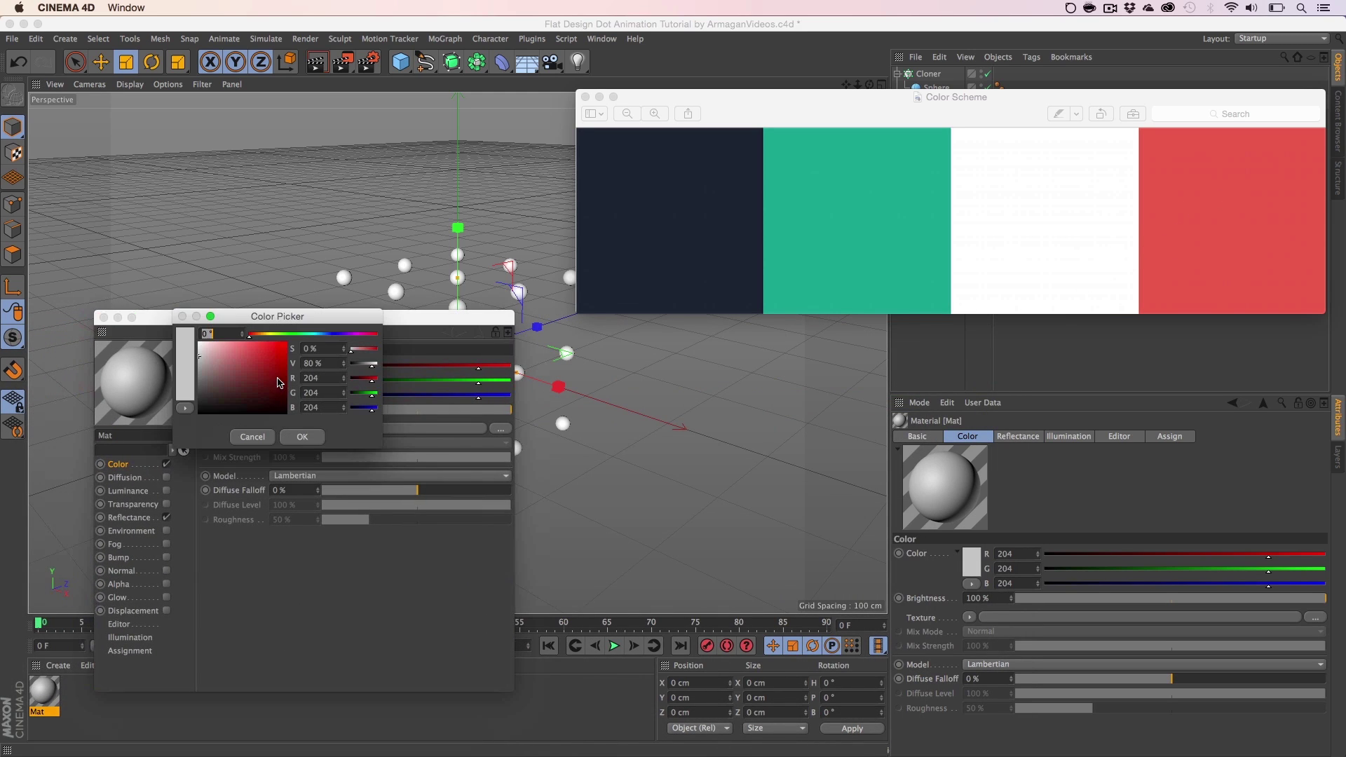
# Step: Set the material's color to the dark navy RGB 29, 41, 56 and disable its Reflectance channel
pyautogui.click(280, 381)
pyautogui.moveTo(270, 327); pyautogui.dragTo(339, 425)
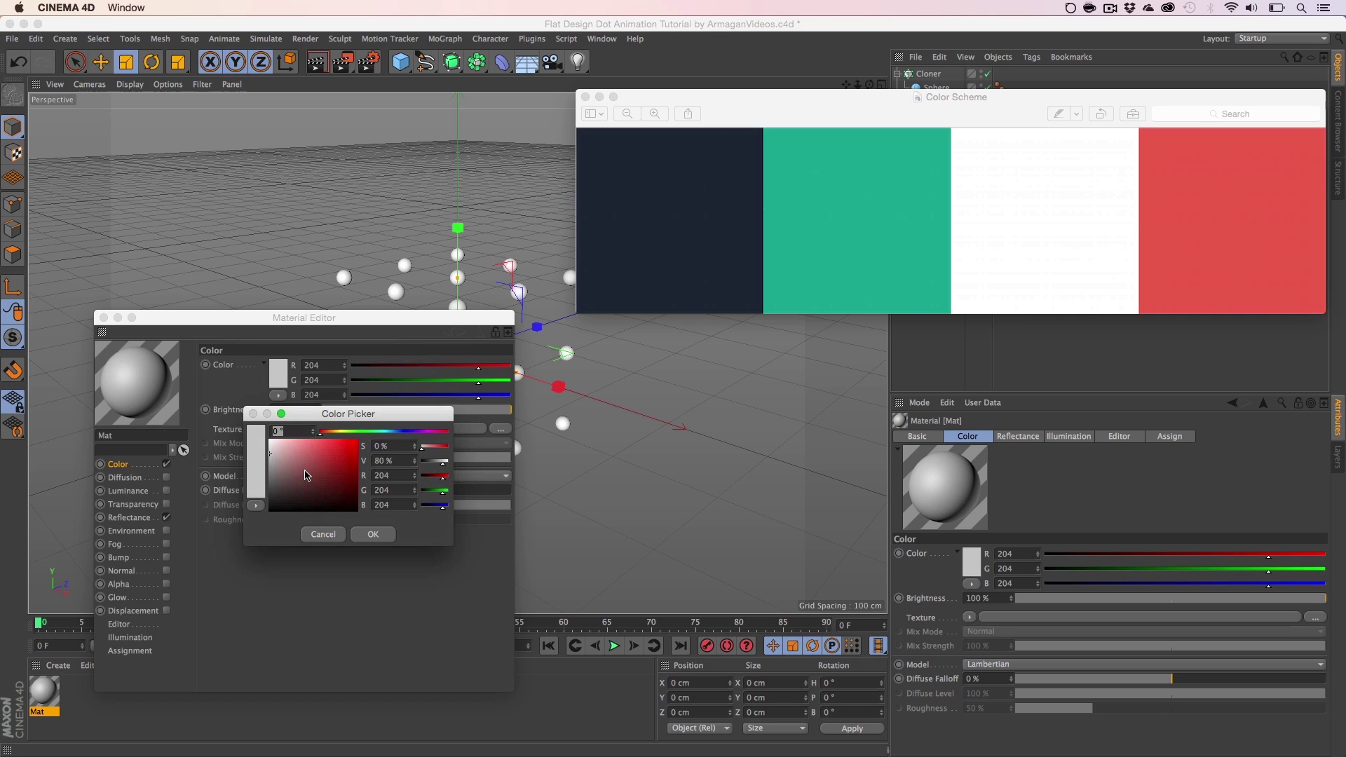
pyautogui.click(1070, 8)
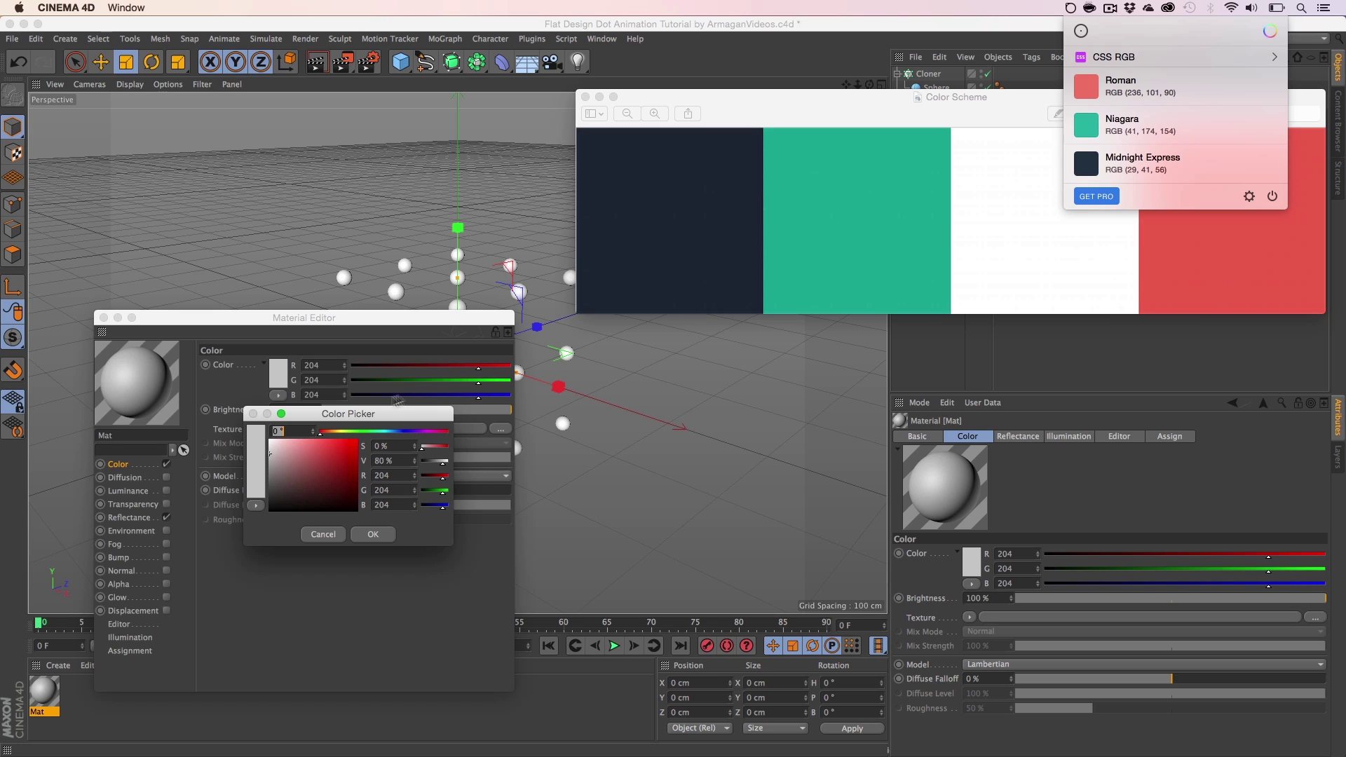
pyautogui.click(401, 476)
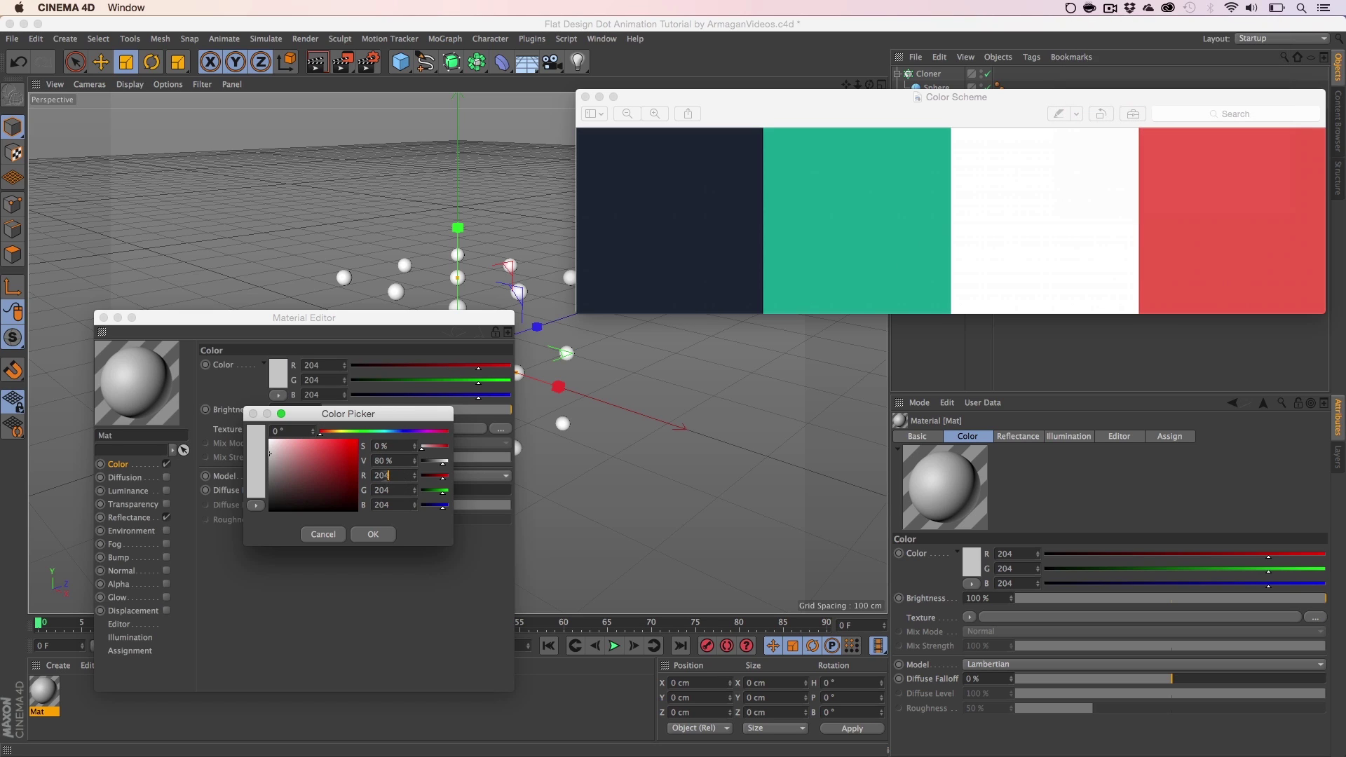
pyautogui.write('29')
pyautogui.press('Tab')
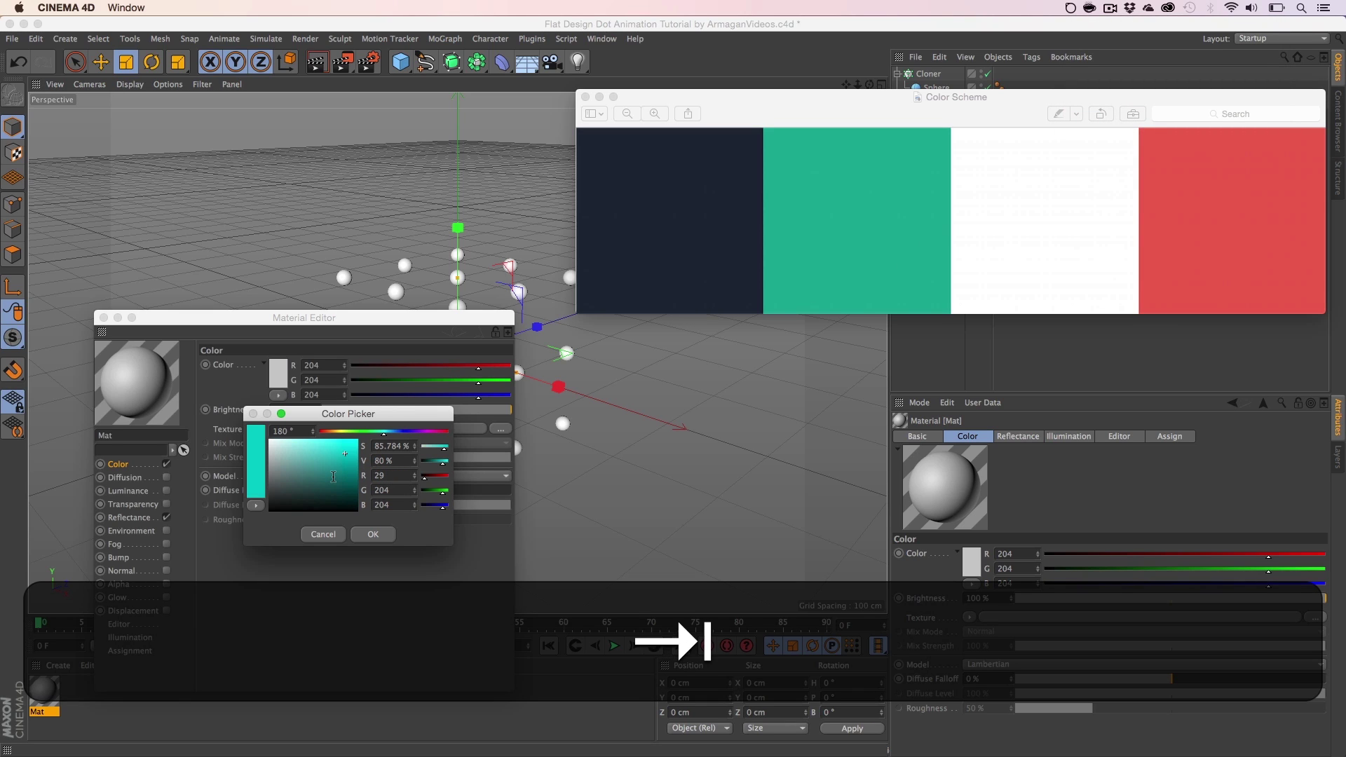
pyautogui.write('41')
pyautogui.press('Tab')
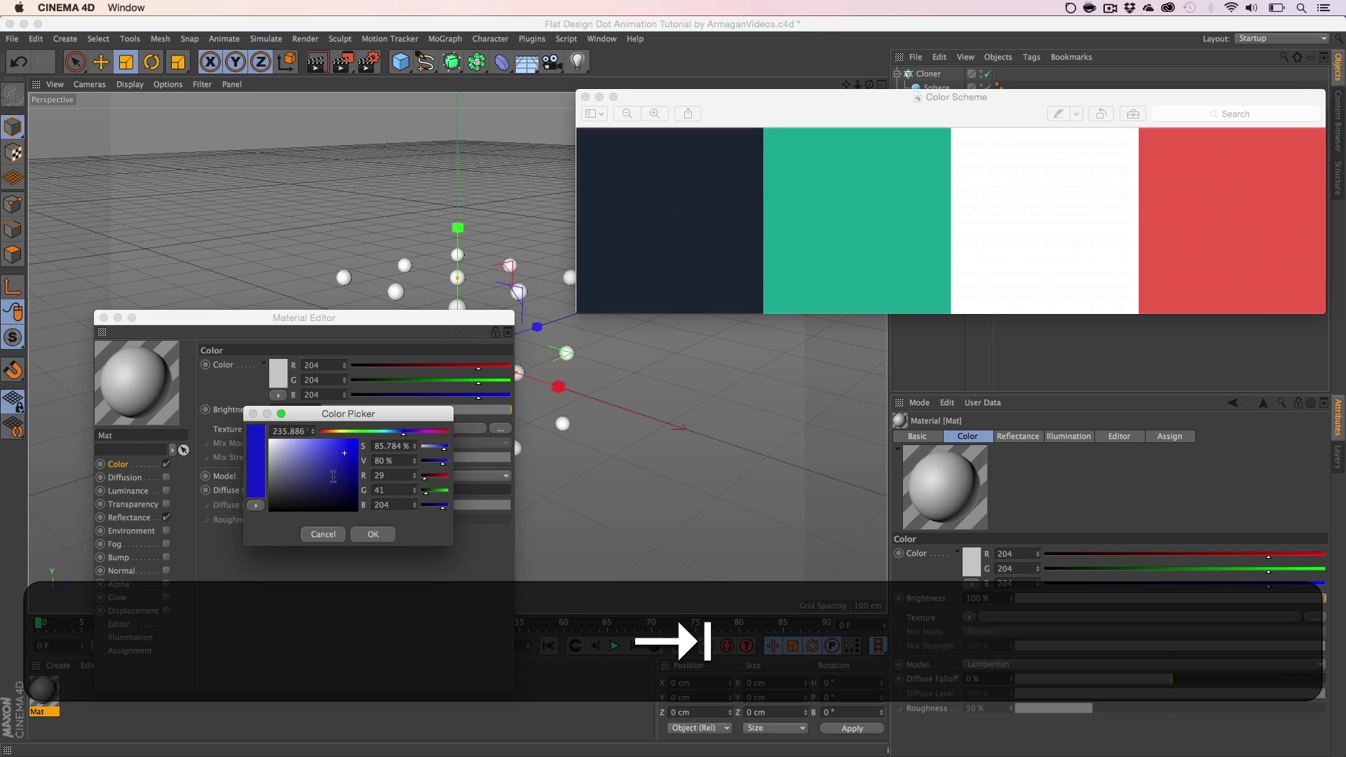
pyautogui.write('56')
pyautogui.press('Return')
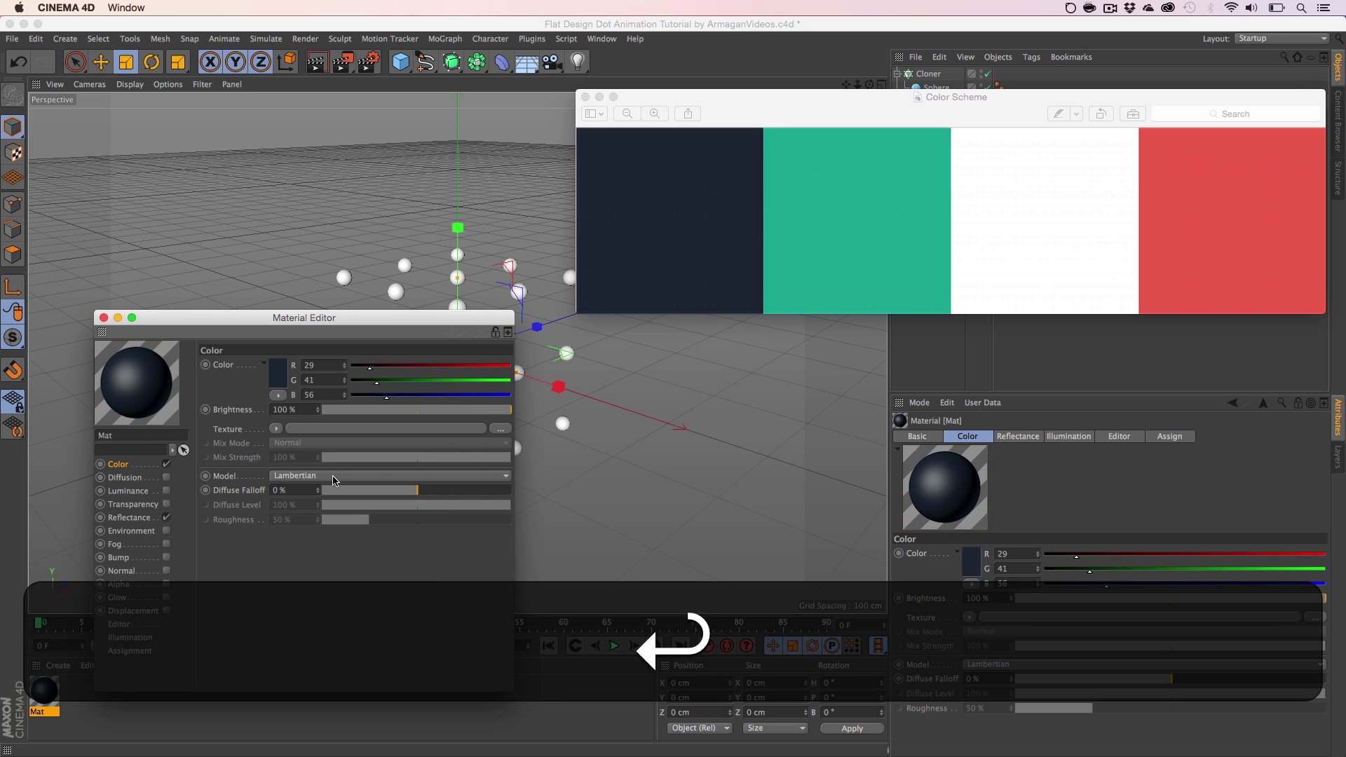
pyautogui.click(166, 518)
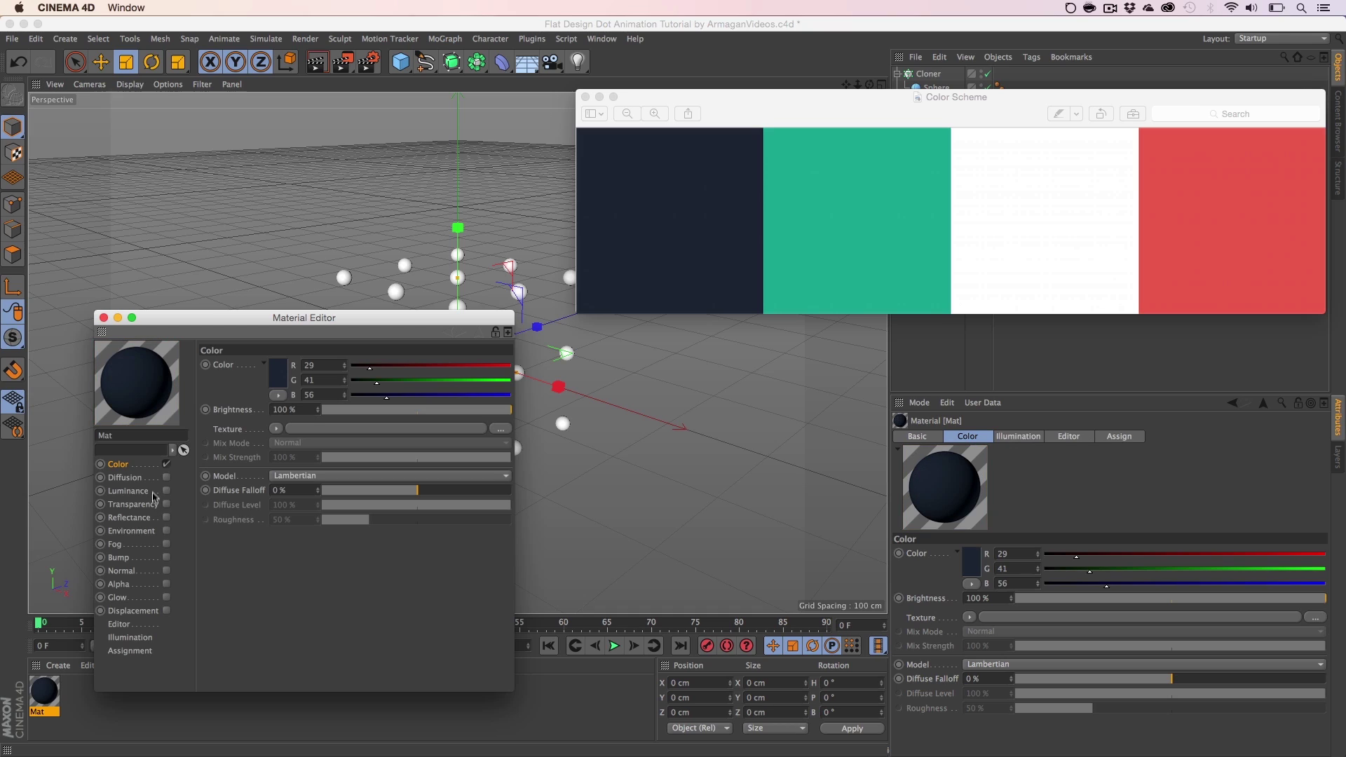
pyautogui.rightClick(279, 373)
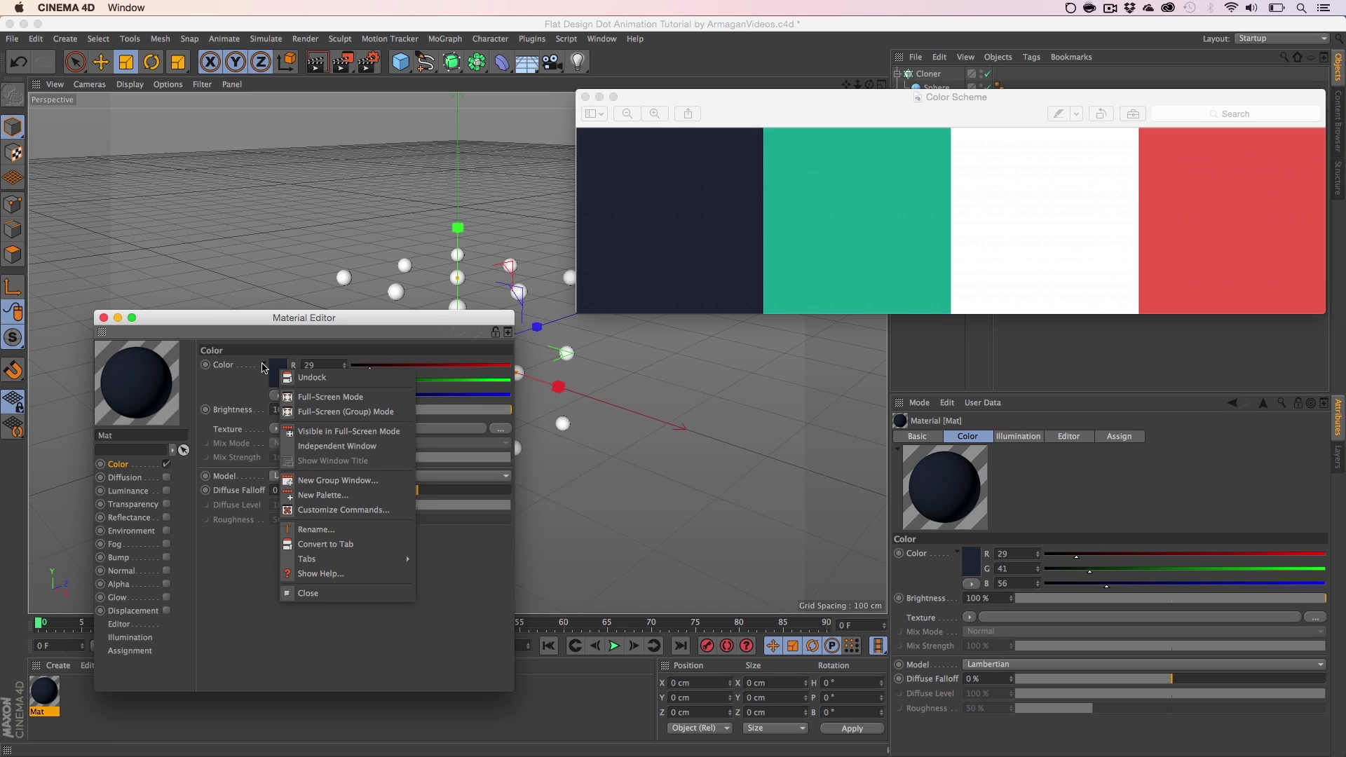
pyautogui.click(267, 370)
pyautogui.click(265, 370)
pyautogui.click(263, 365)
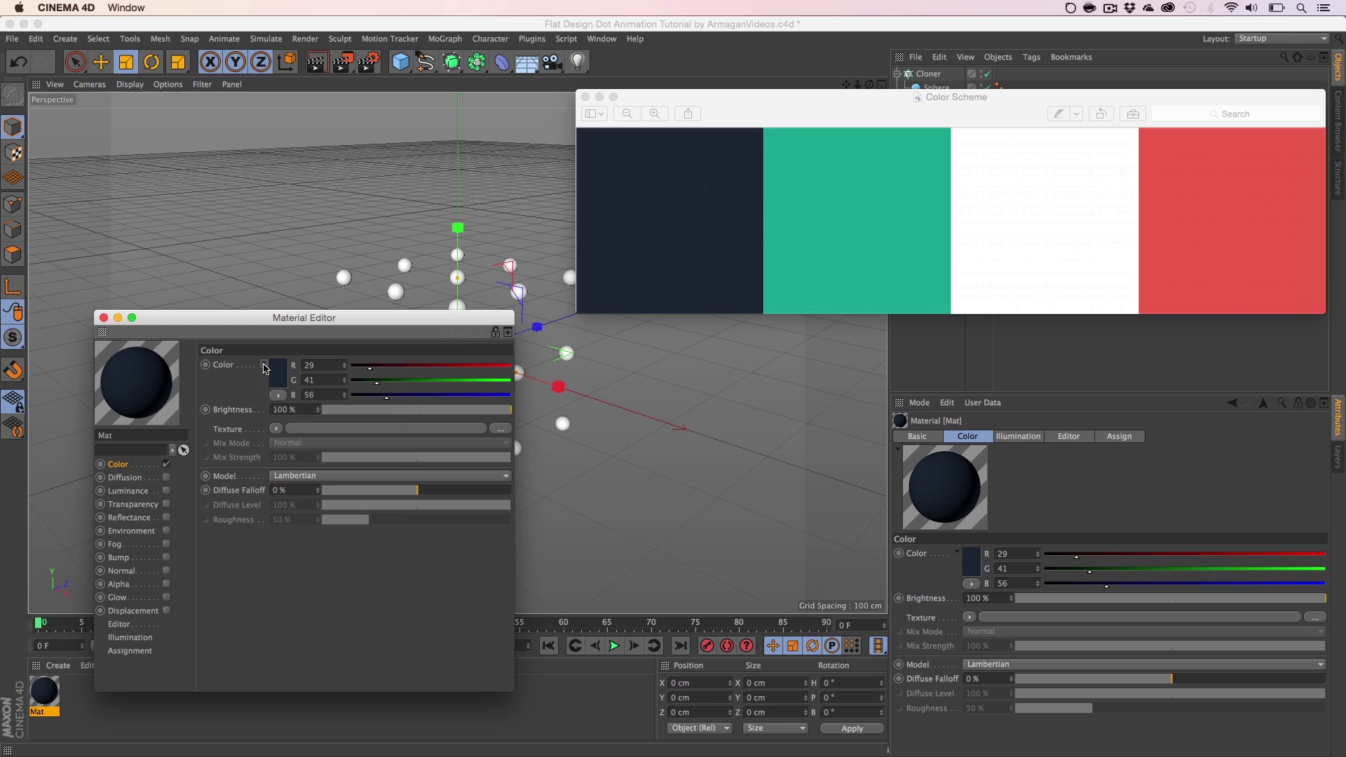
pyautogui.click(264, 364)
pyautogui.click(264, 364)
pyautogui.rightClick(273, 368)
pyautogui.click(238, 389)
pyautogui.doubleClick(319, 395)
pyautogui.press('super+c')
pyautogui.rightClick(279, 380)
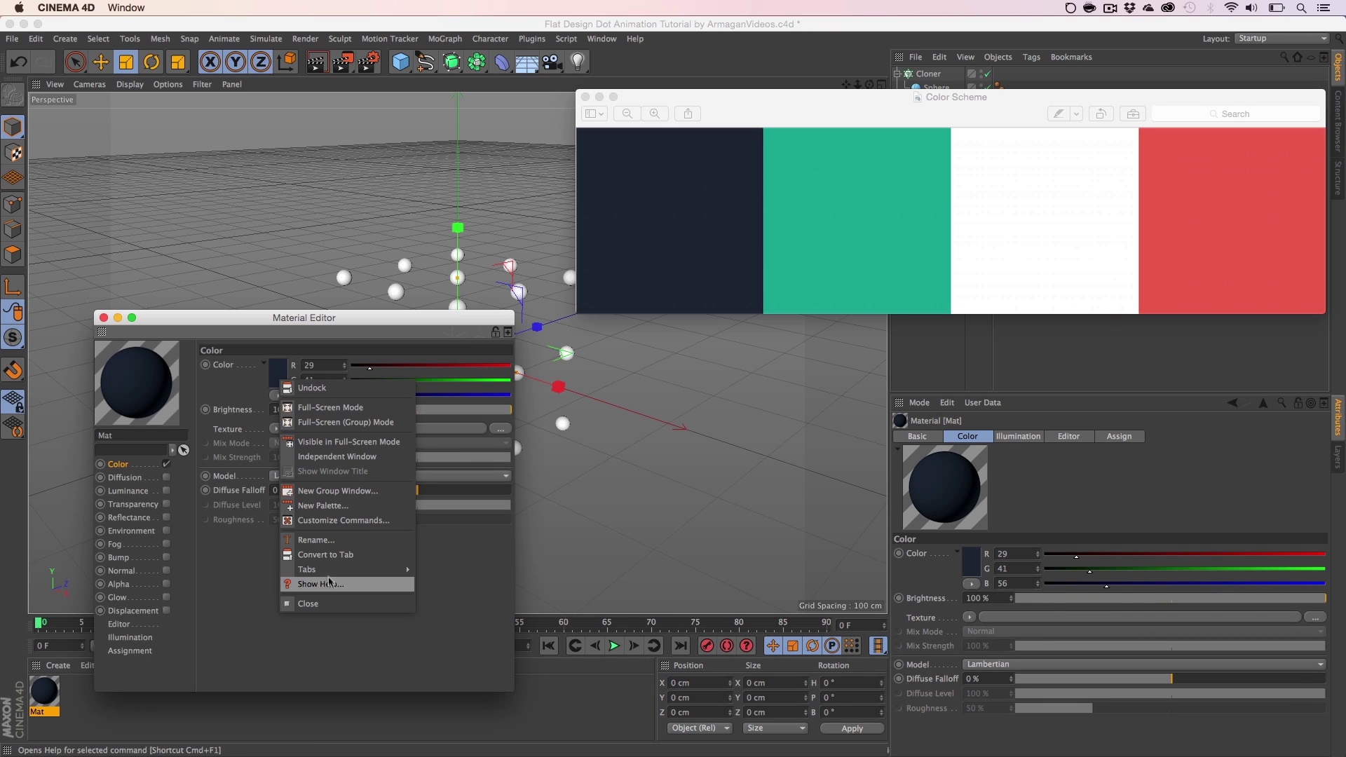
pyautogui.click(248, 392)
pyautogui.click(283, 371)
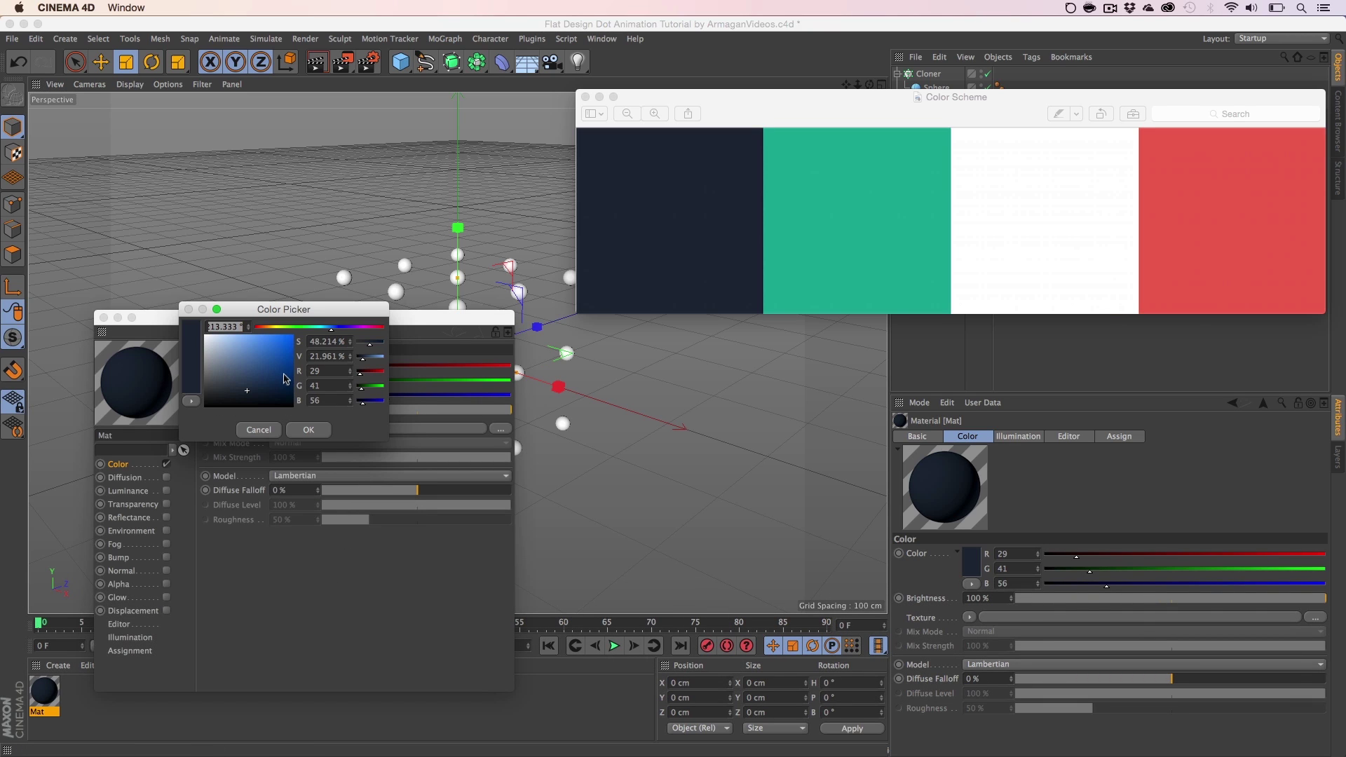
pyautogui.press('super+c')
pyautogui.click(259, 429)
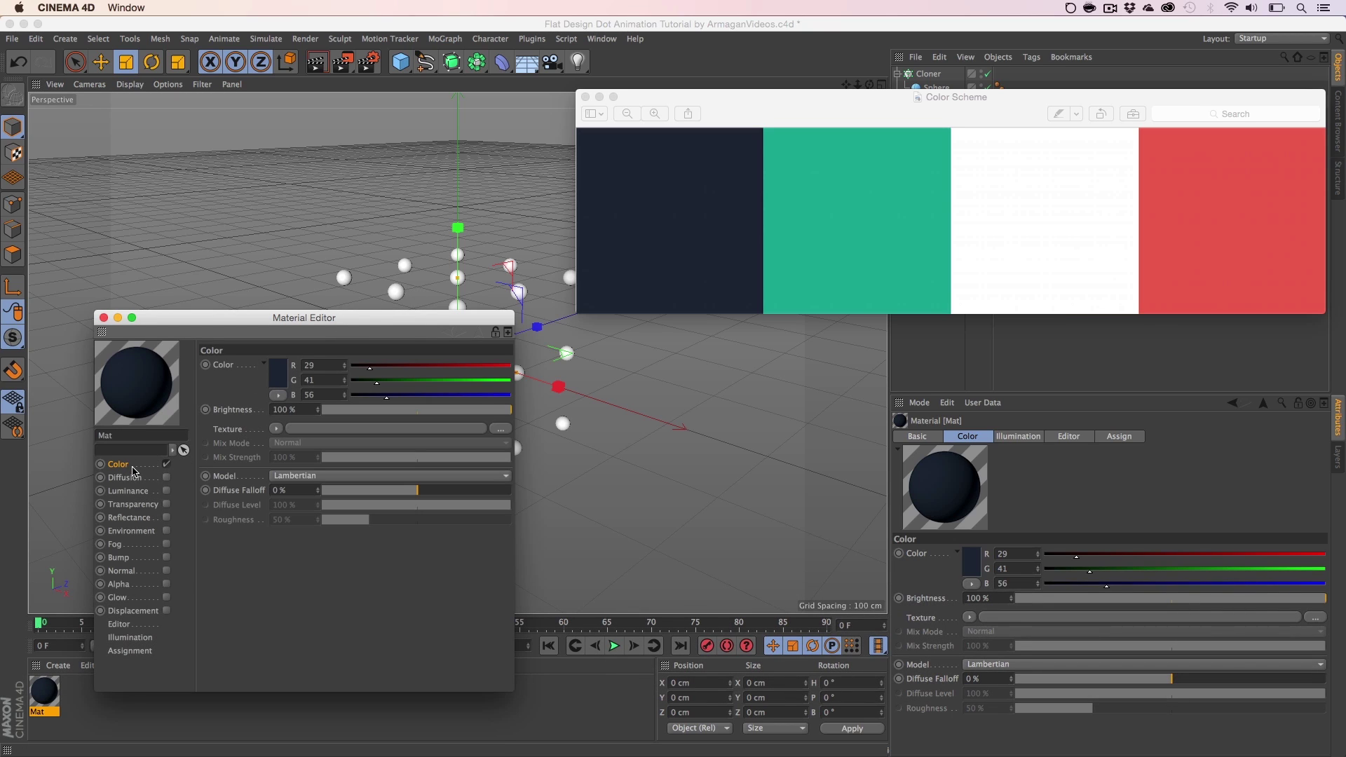
# Step: Enable the material's Luminance channel and disable its Color channel
pyautogui.click(158, 496)
pyautogui.click(167, 491)
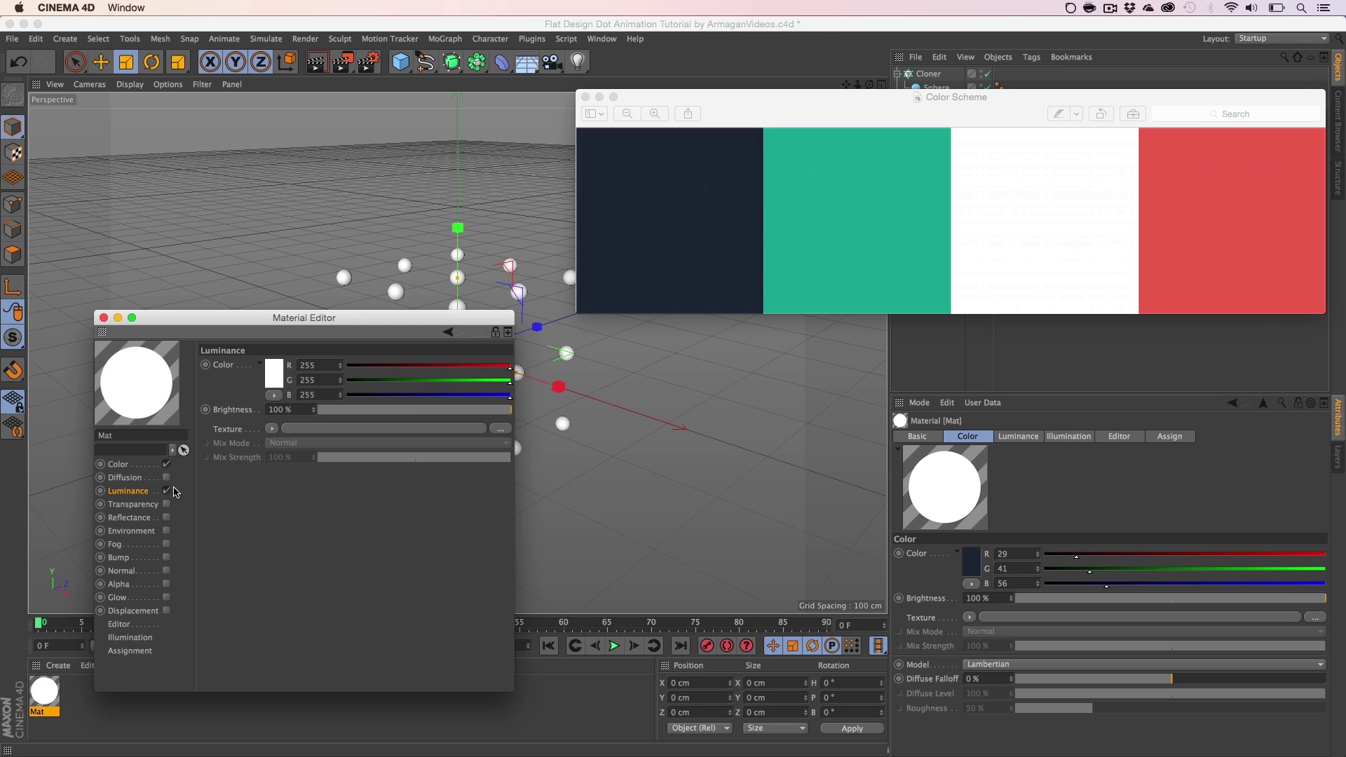
pyautogui.moveTo(301, 412); pyautogui.dragTo(242, 413)
pyautogui.click(299, 409)
pyautogui.click(167, 465)
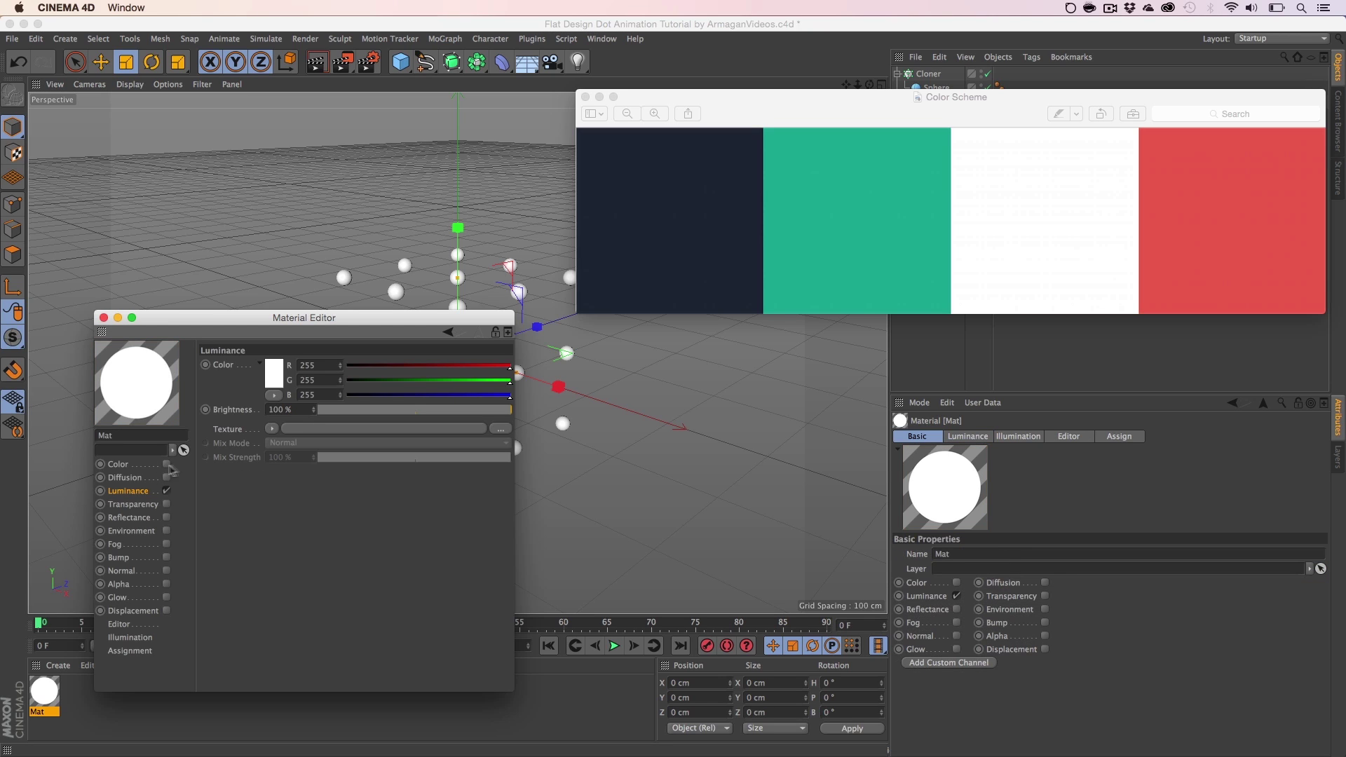
# Step: Try to paste the copied value into the luminance color's blue component, then replace it with 3
pyautogui.moveTo(316, 397); pyautogui.dragTo(219, 392)
pyautogui.press('super+v')
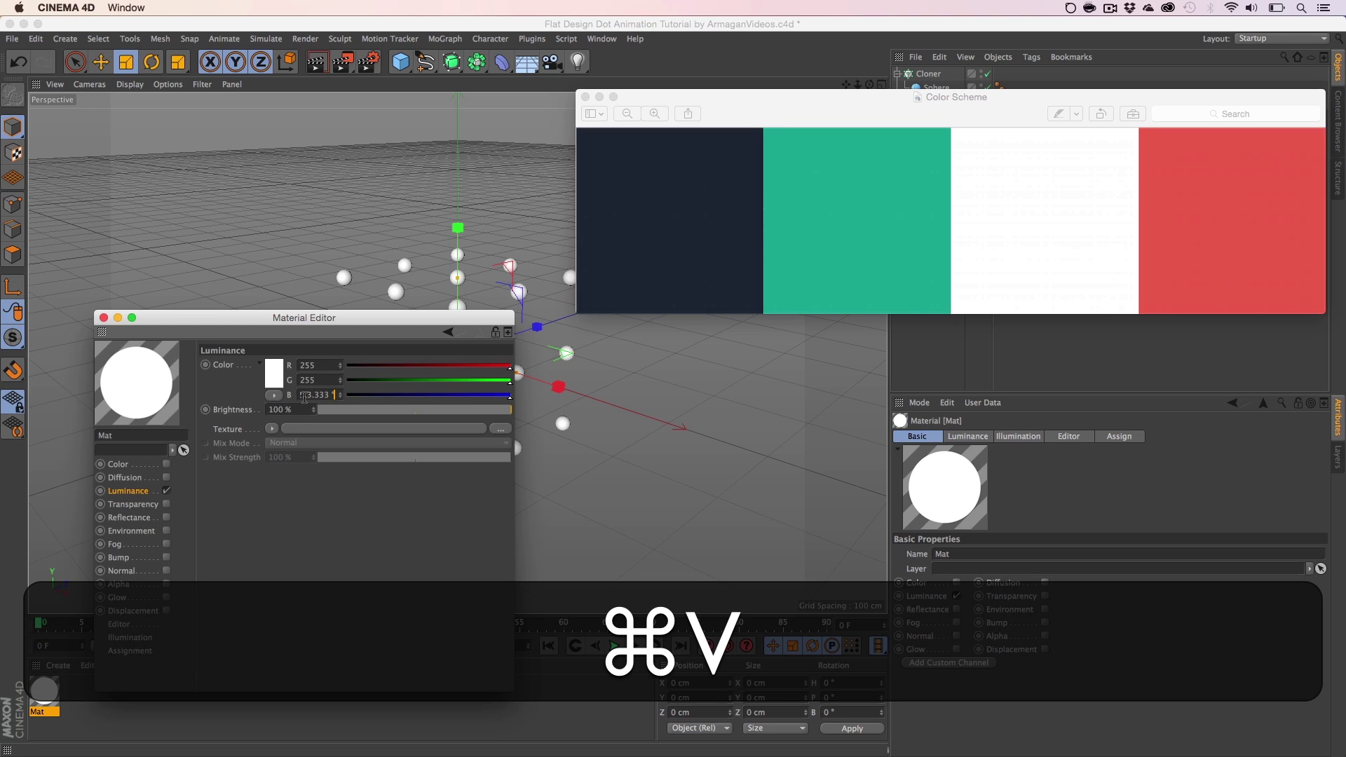
pyautogui.press('BackSpace')
pyautogui.press('BackSpace')
pyautogui.press('BackSpace')
pyautogui.press('BackSpace')
pyautogui.press('BackSpace')
pyautogui.press('BackSpace')
pyautogui.press('BackSpace')
pyautogui.press('BackSpace')
pyautogui.write('3')
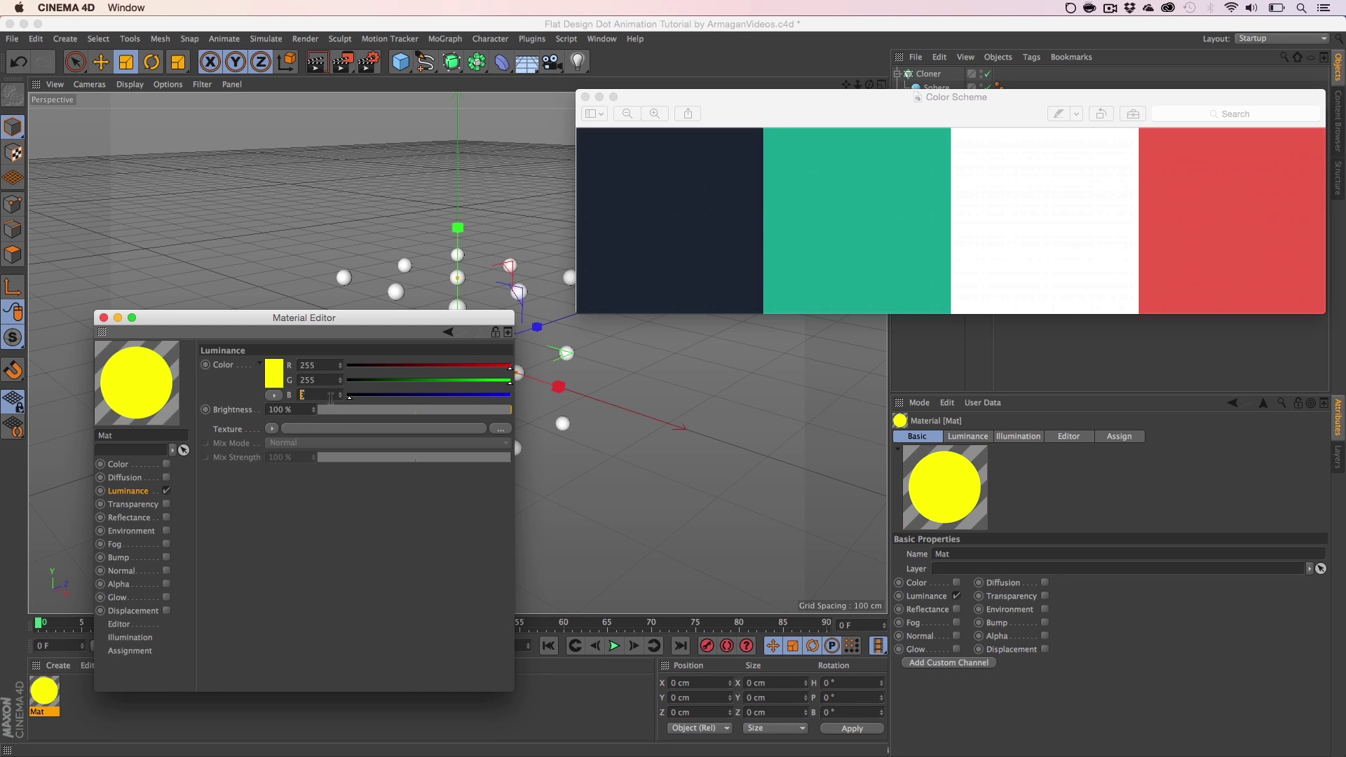
# Step: Set the material's luminance color to the dark navy RGB 29, 41, 56, consulting the saved palette colors
pyautogui.click(1069, 8)
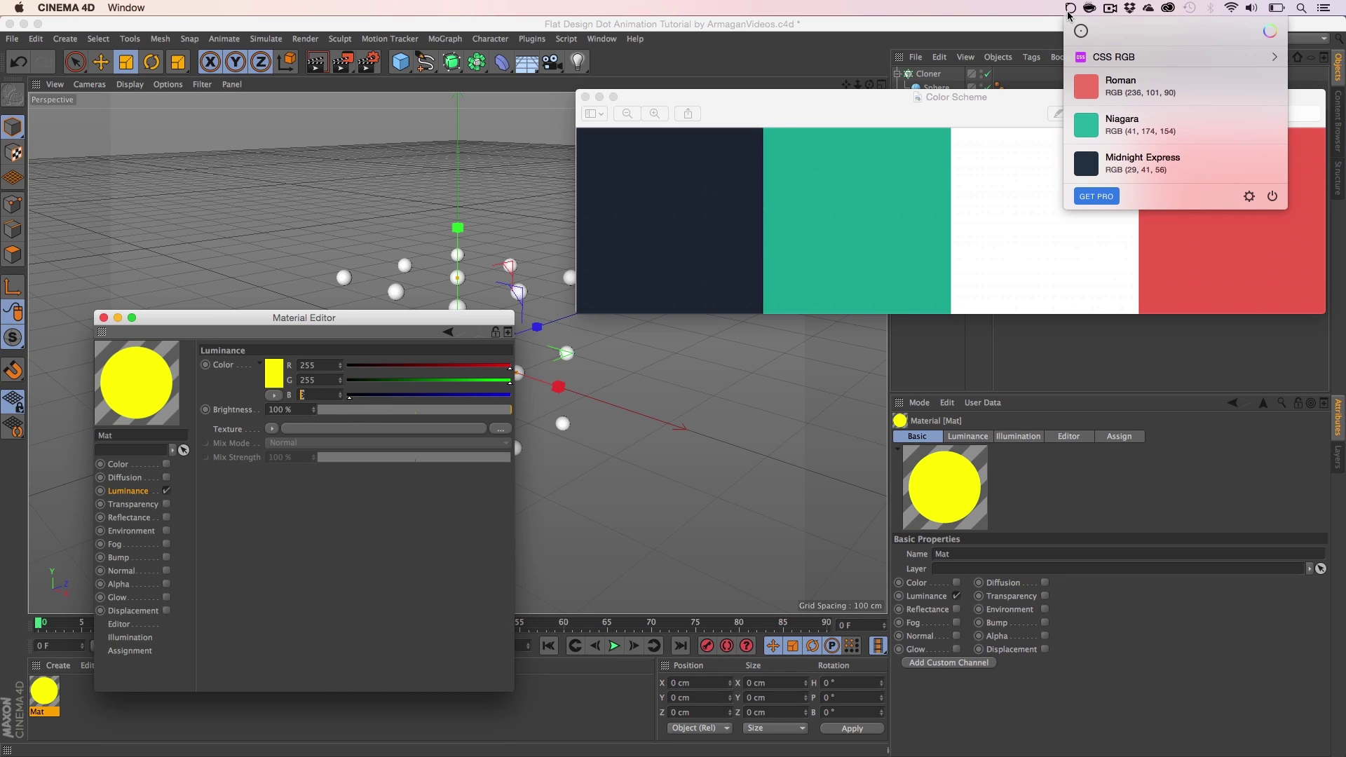
pyautogui.moveTo(319, 397); pyautogui.dragTo(253, 396)
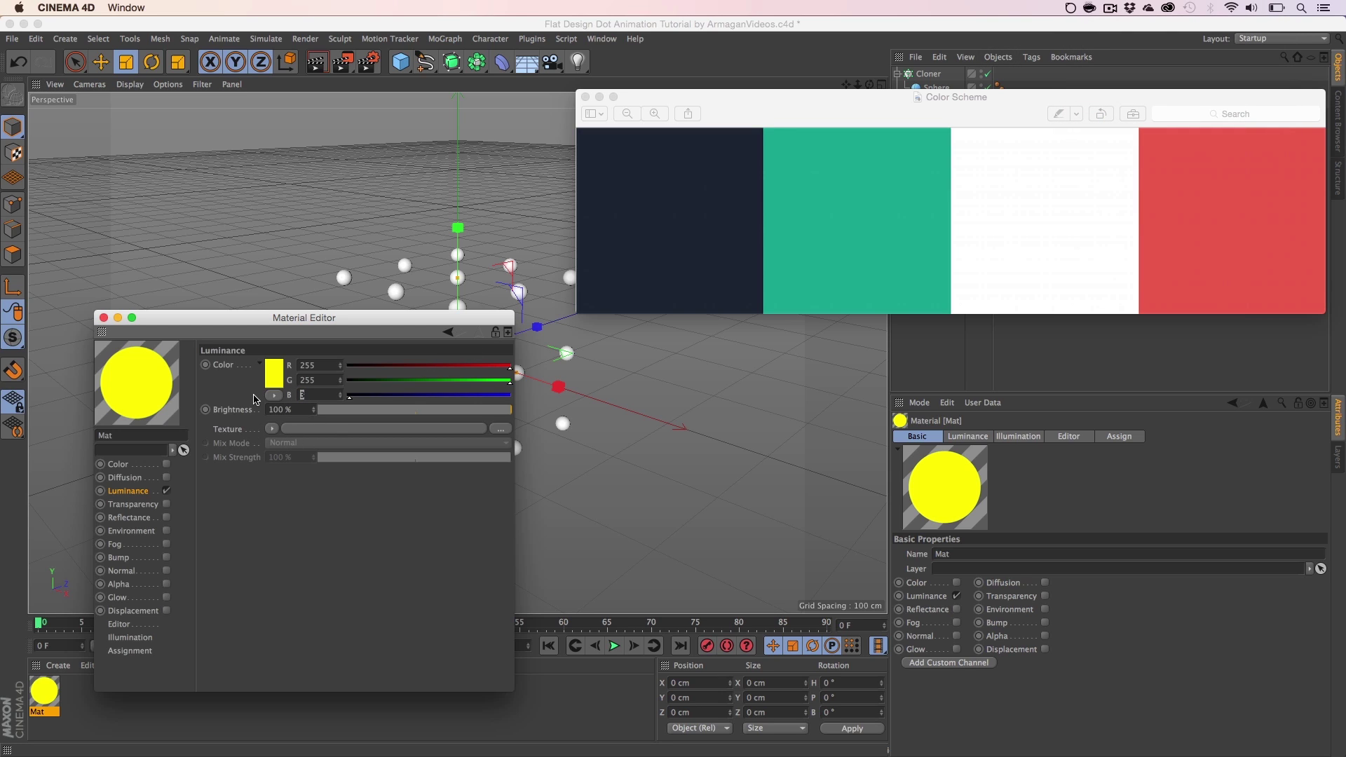
pyautogui.write('56')
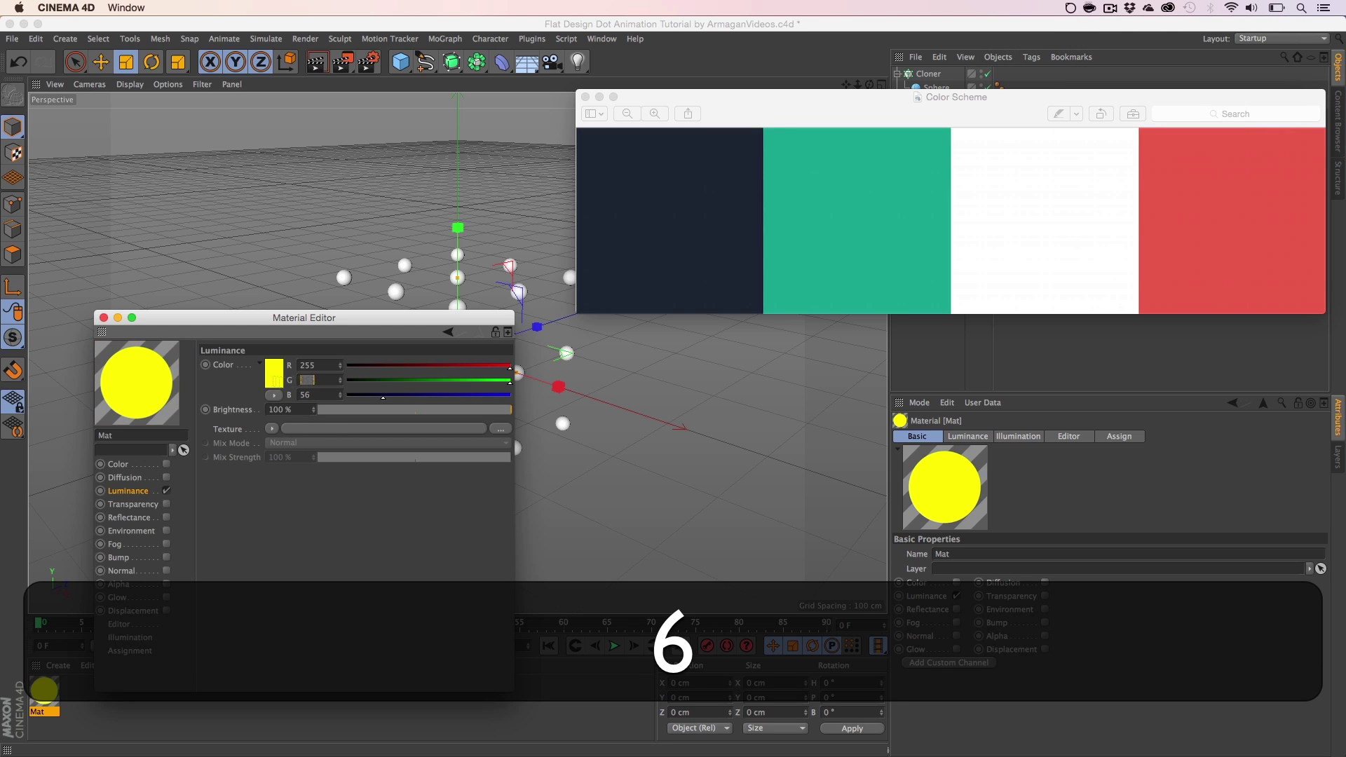
pyautogui.write('29')
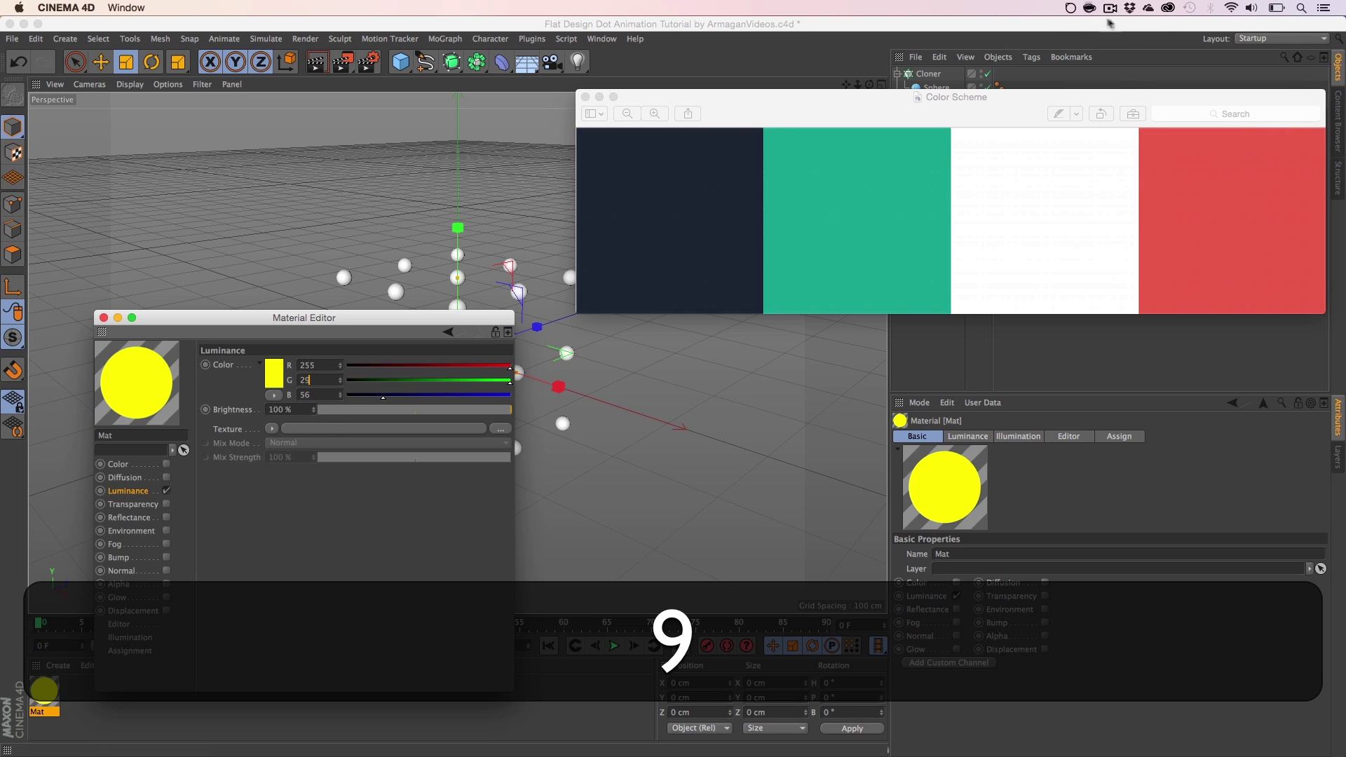
pyautogui.click(1071, 9)
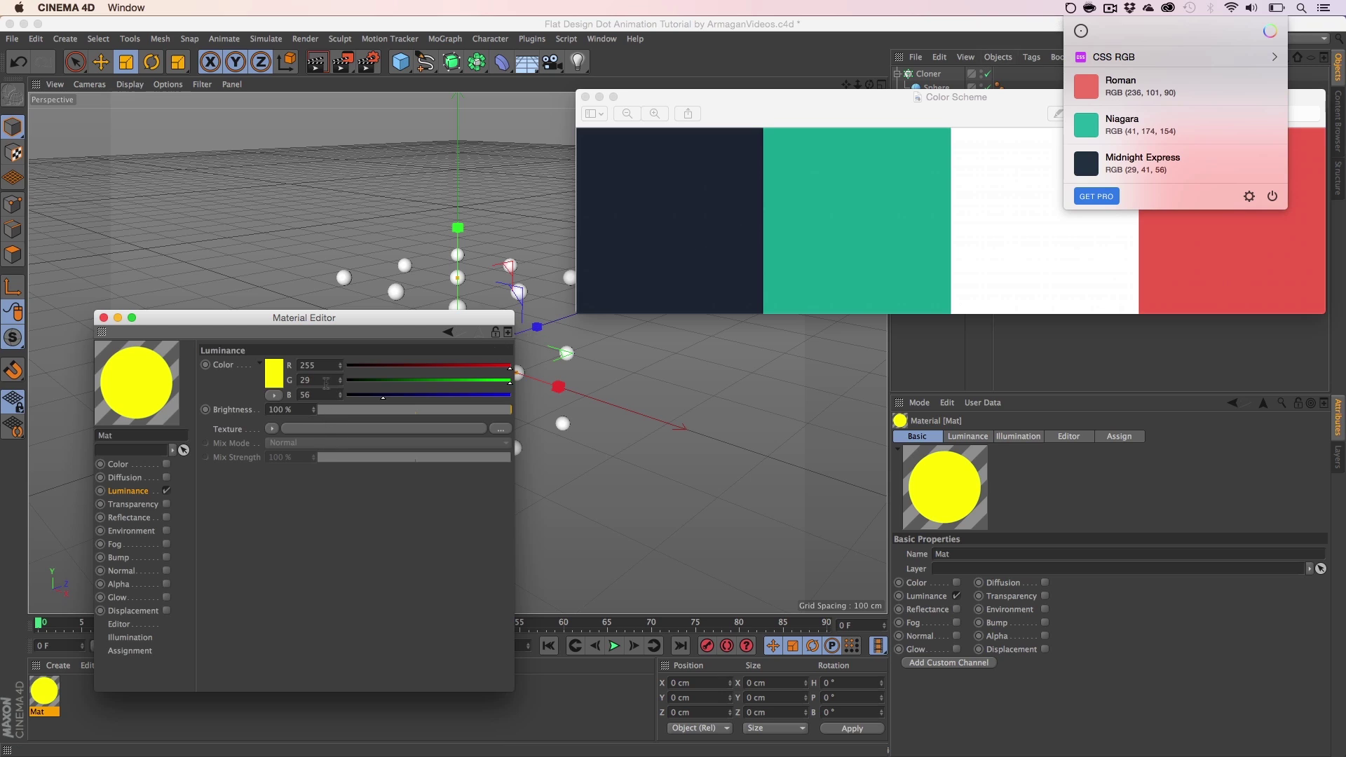
pyautogui.click(326, 383)
pyautogui.write('41')
pyautogui.moveTo(319, 368); pyautogui.dragTo(206, 370)
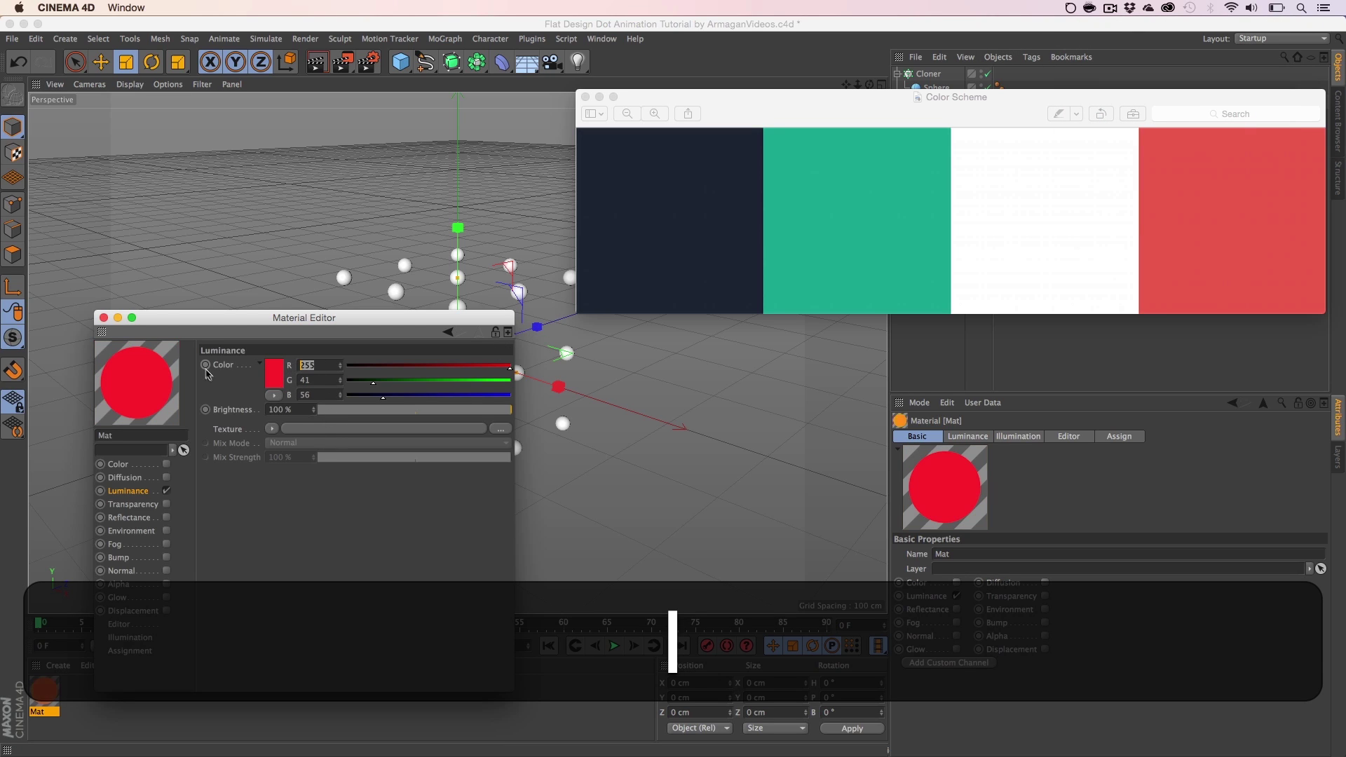
pyautogui.write('29')
pyautogui.click(283, 513)
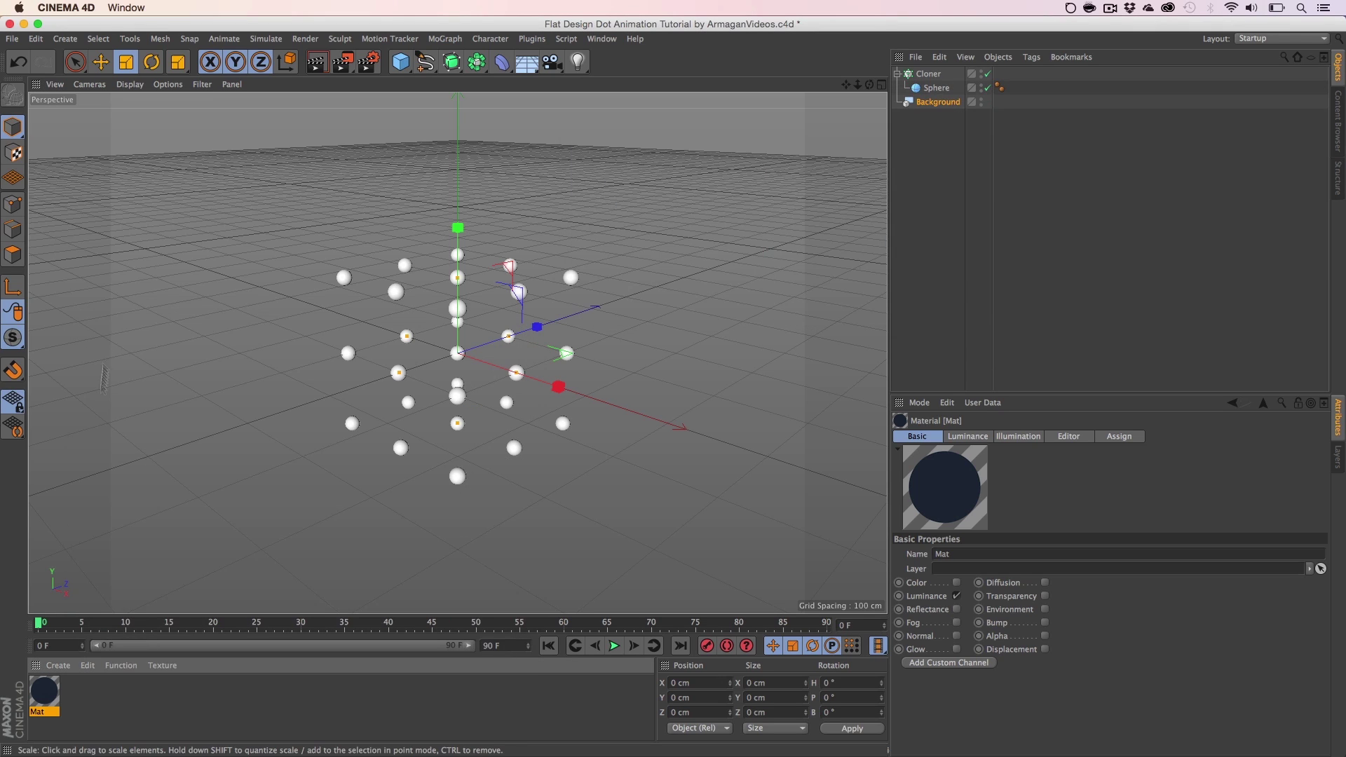
# Step: Close the material editor, apply the navy material to the Background object and preview the render in the viewport
pyautogui.click(103, 318)
pyautogui.moveTo(1018, 130); pyautogui.dragTo(958, 104)
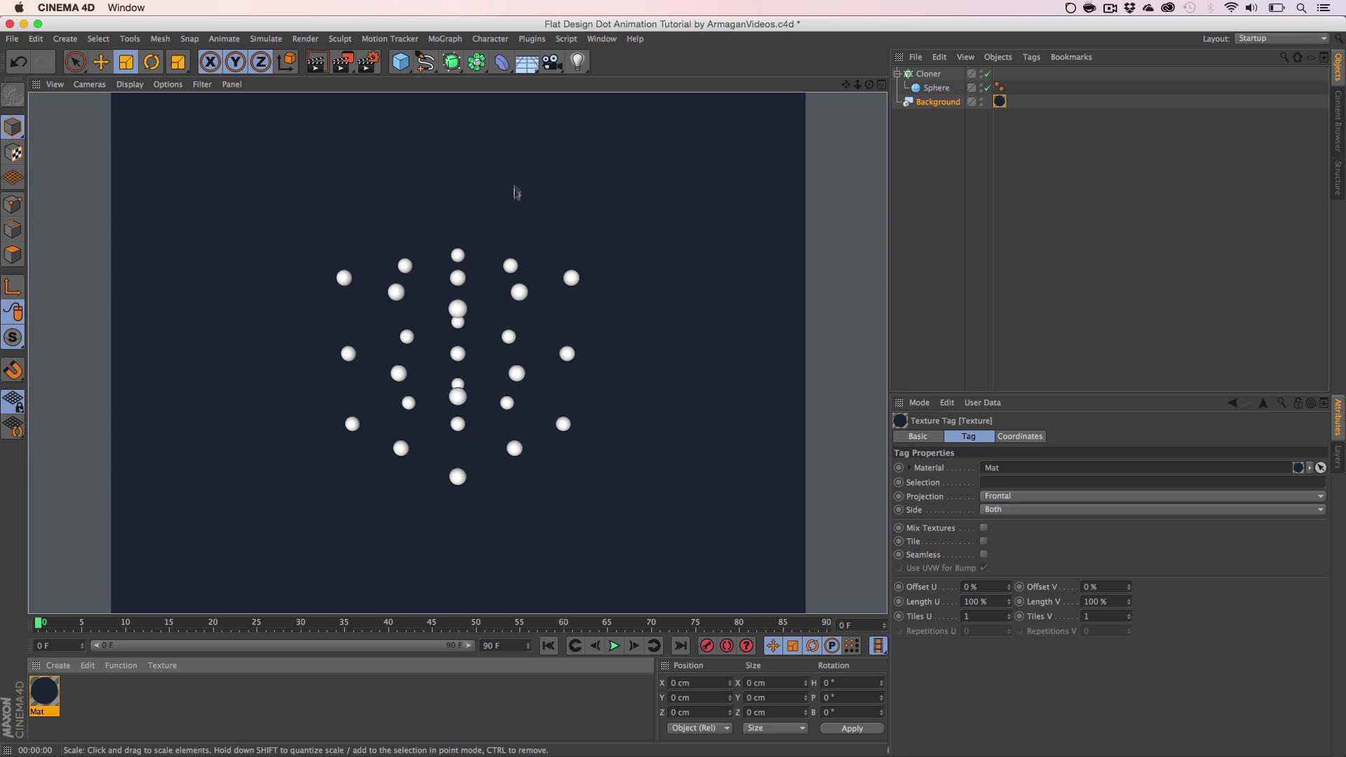
pyautogui.click(514, 192)
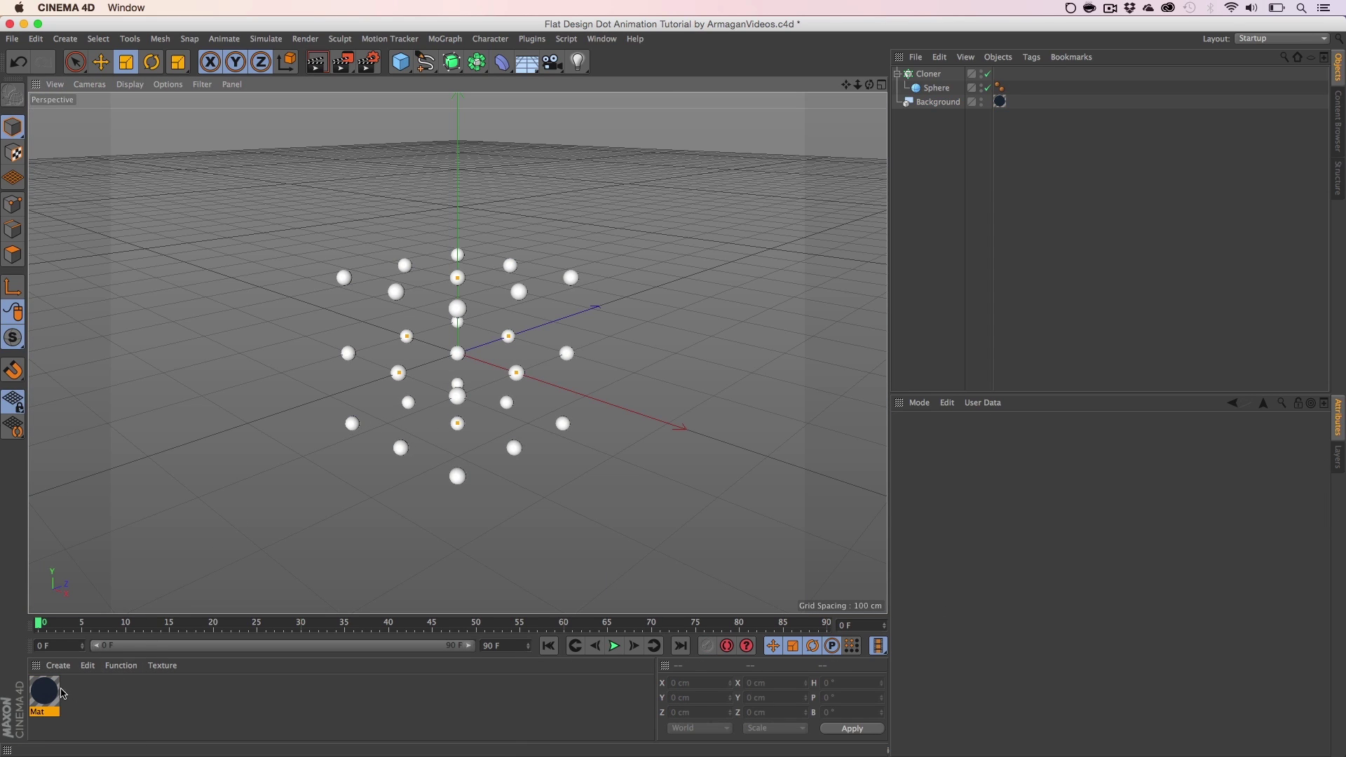
# Step: Duplicate the navy material twice
pyautogui.click(61, 694)
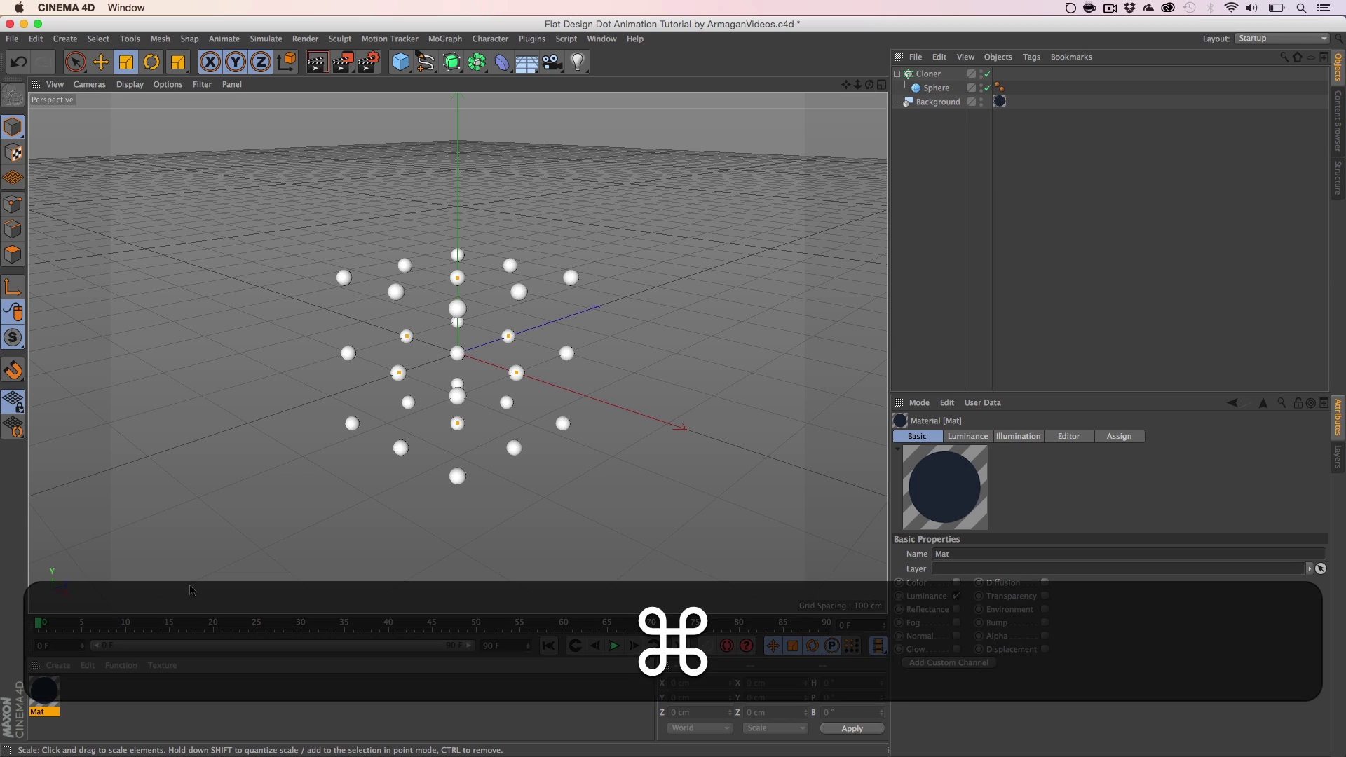
pyautogui.press('super+c')
pyautogui.press('super+v')
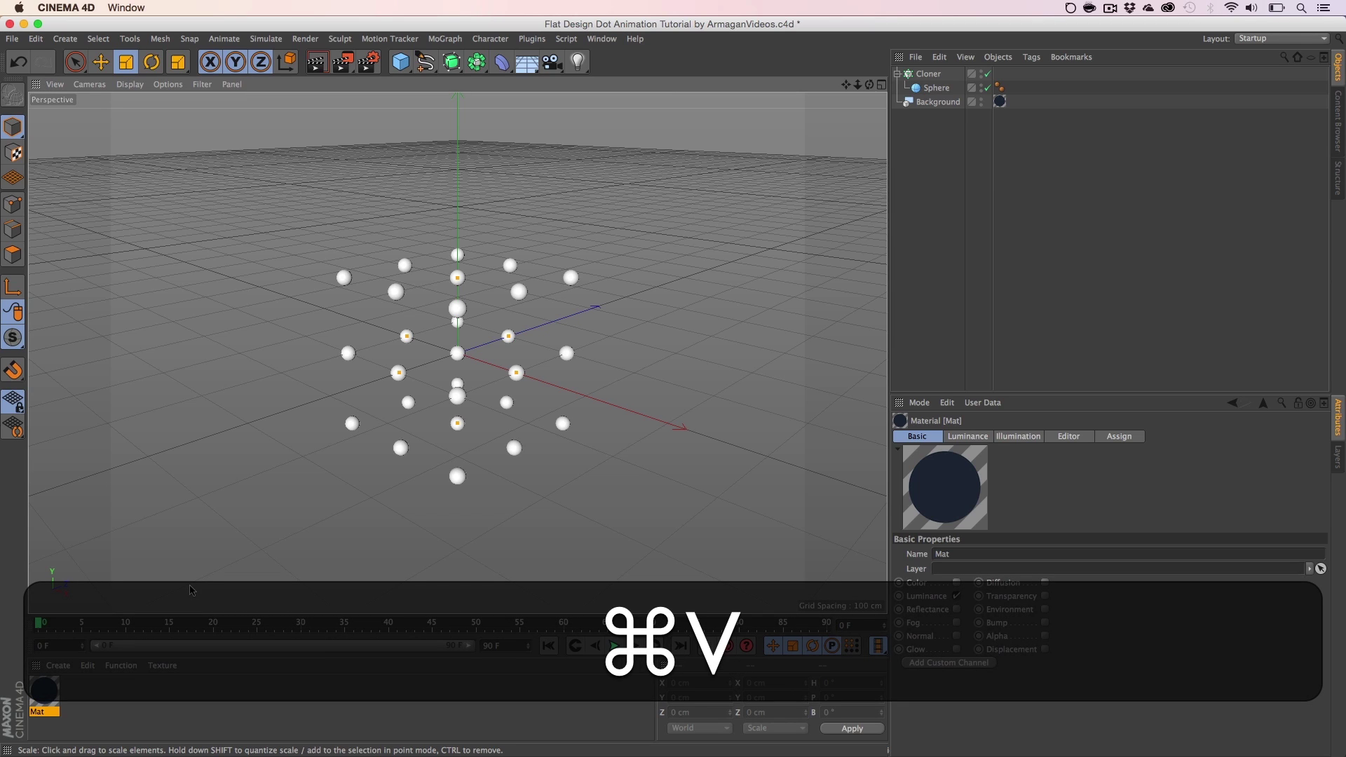
pyautogui.press('super+c')
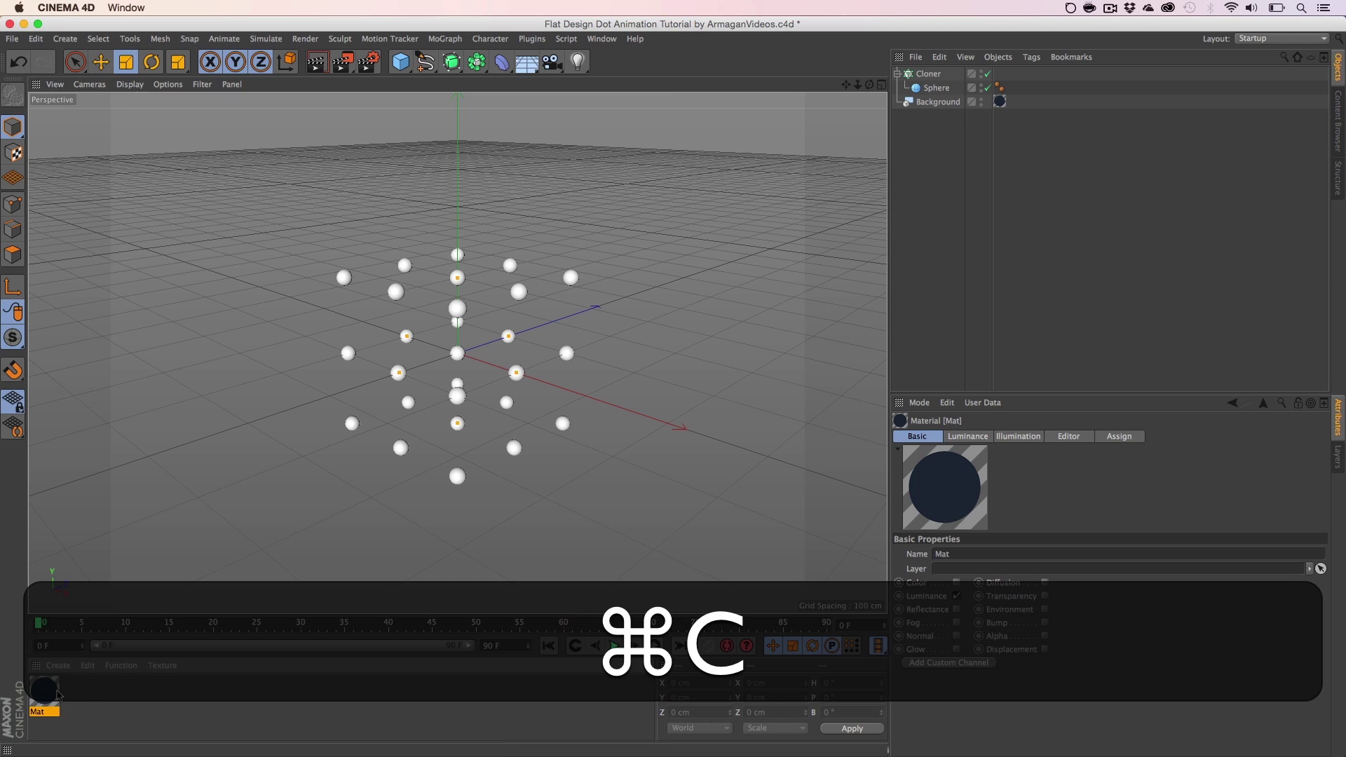
pyautogui.press('super+v')
pyautogui.press('super+v')
# Step: Set the second material's luminance color to the green Niagara palette color, RGB 41, 174, 154, and close its editor
pyautogui.click(81, 699)
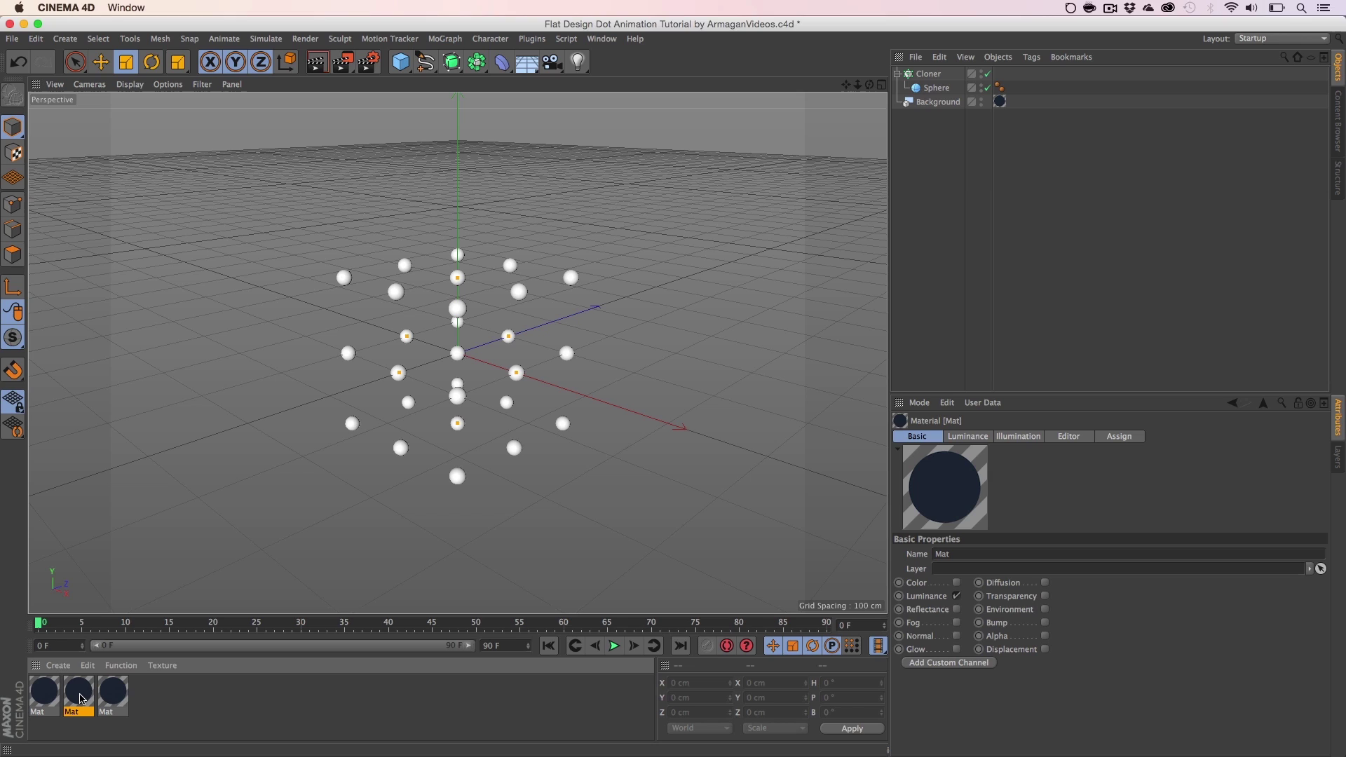
pyautogui.moveTo(191, 245); pyautogui.dragTo(304, 226)
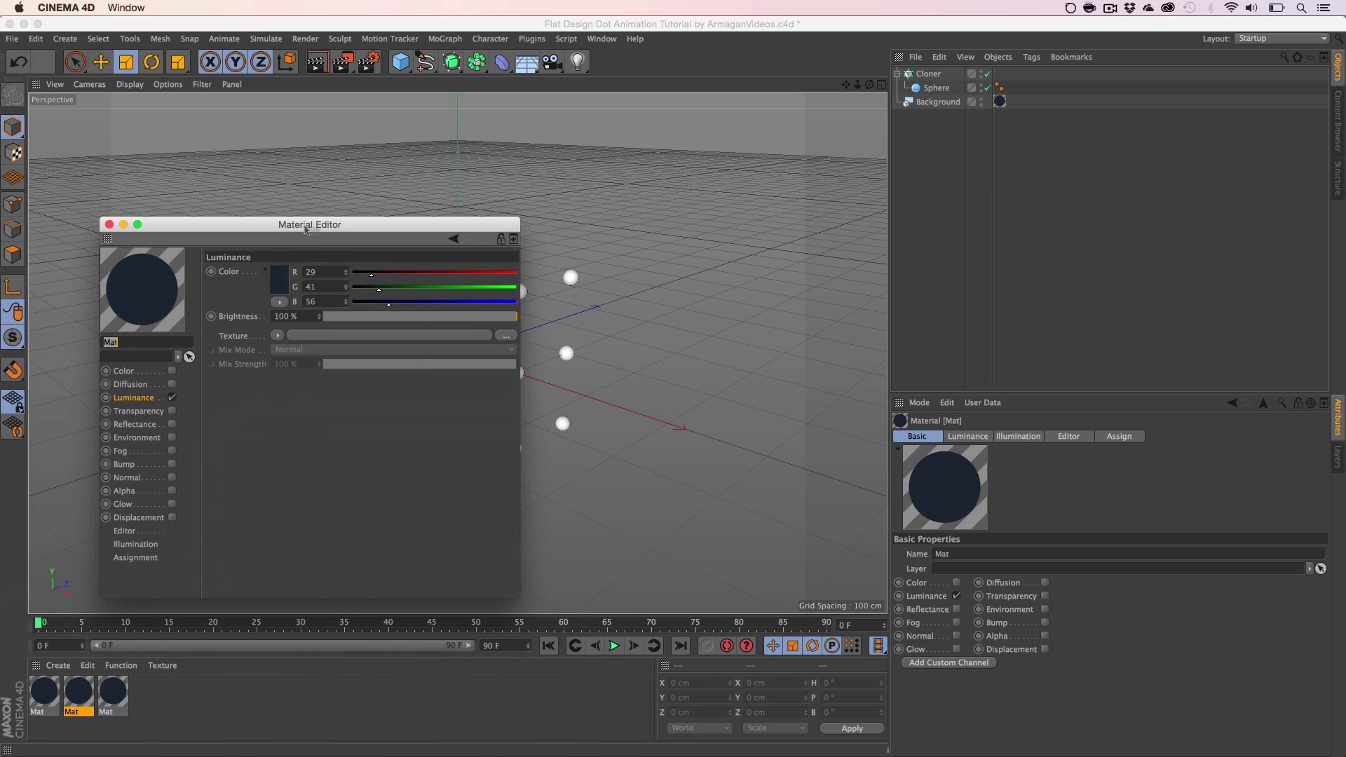
pyautogui.click(1076, 7)
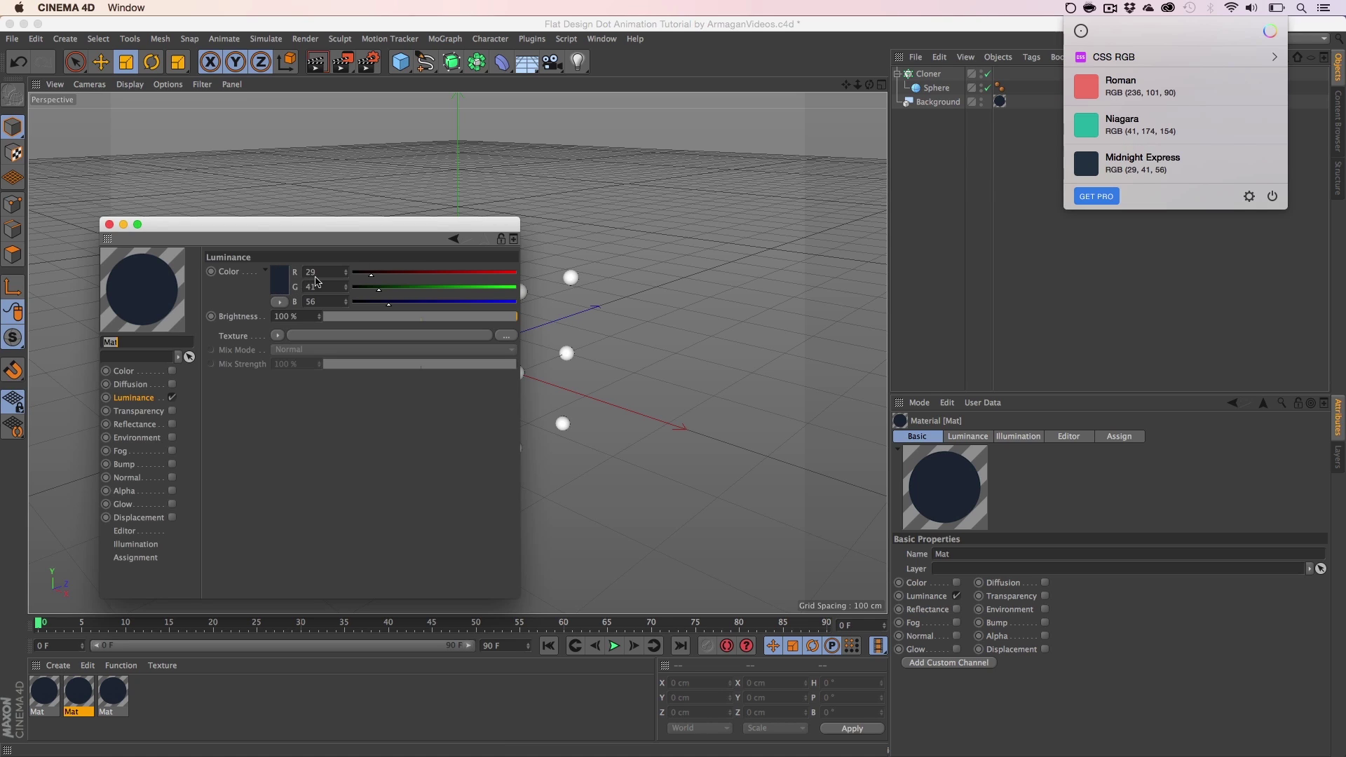
pyautogui.doubleClick(311, 272)
pyautogui.write('41')
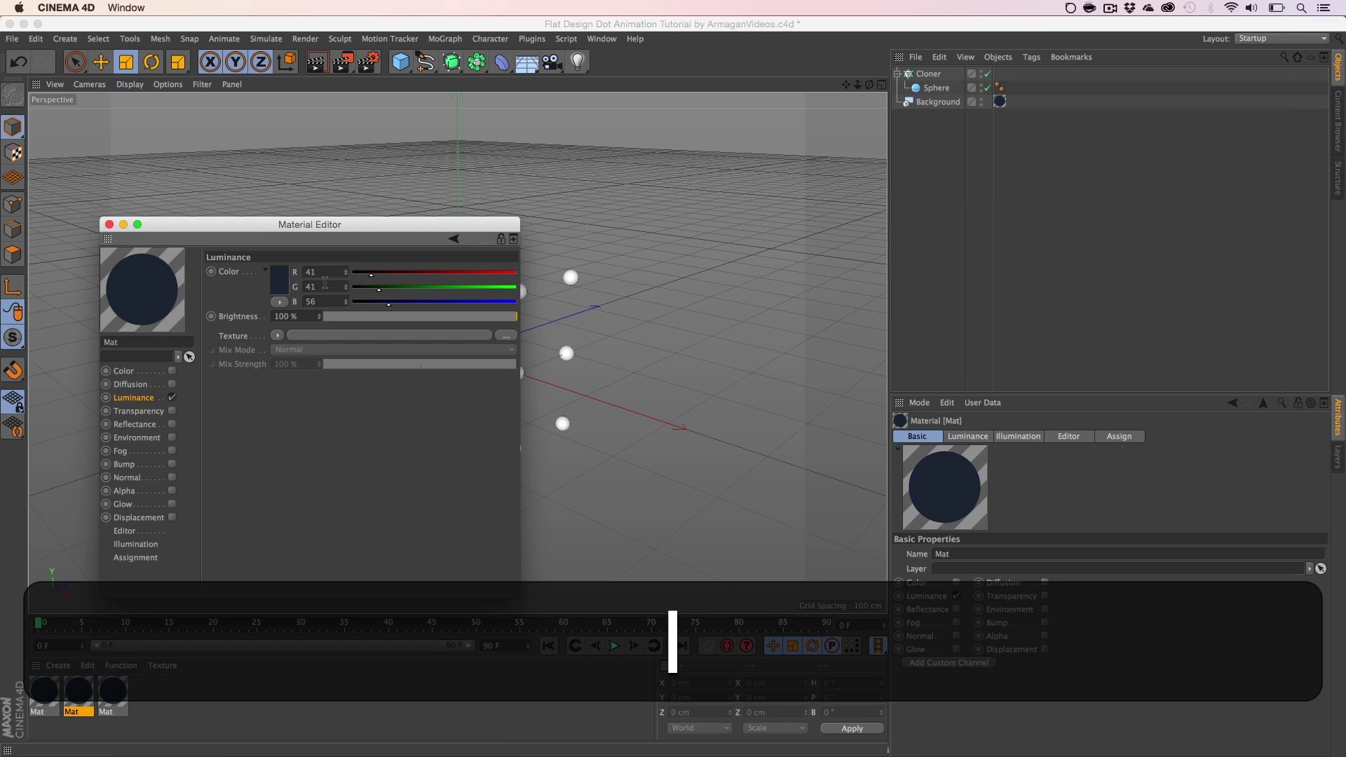
pyautogui.press('Tab')
pyautogui.write('174')
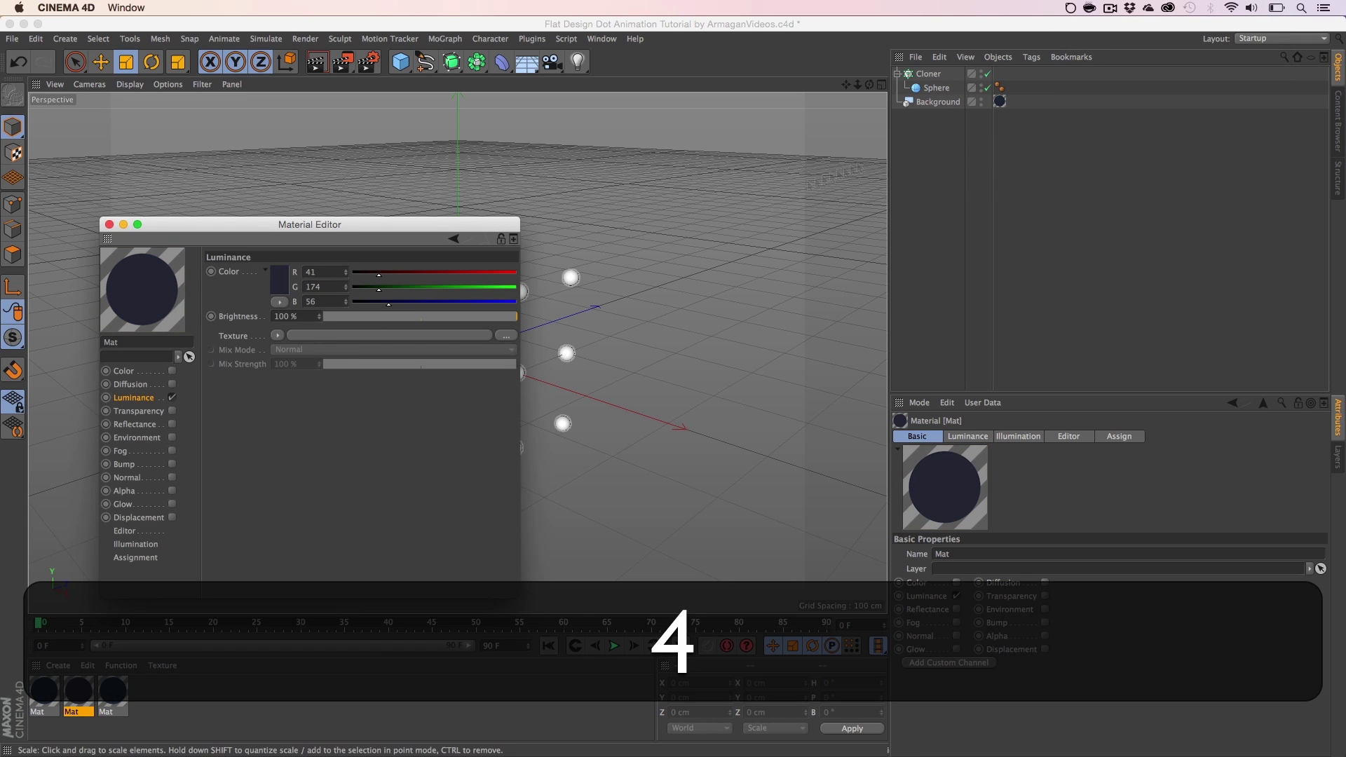
pyautogui.click(1070, 9)
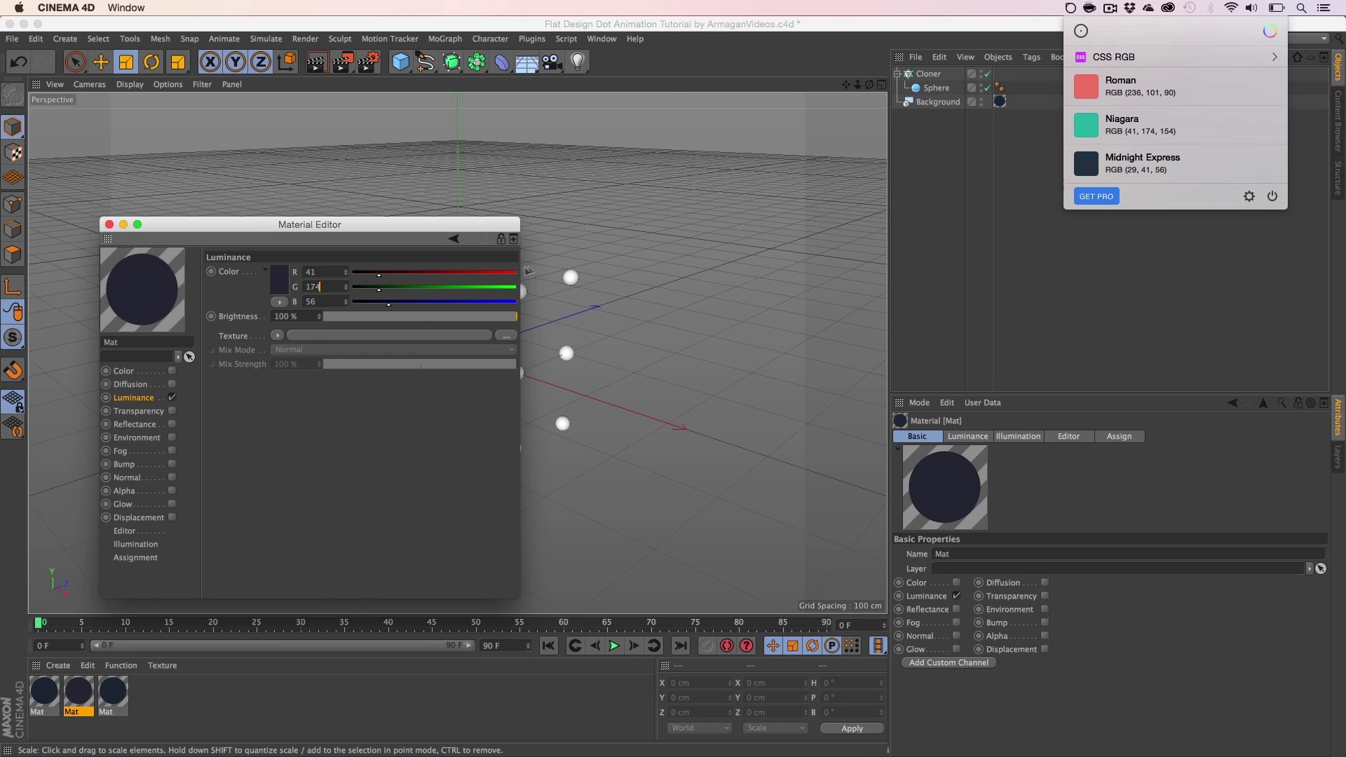
pyautogui.click(322, 302)
pyautogui.write('154')
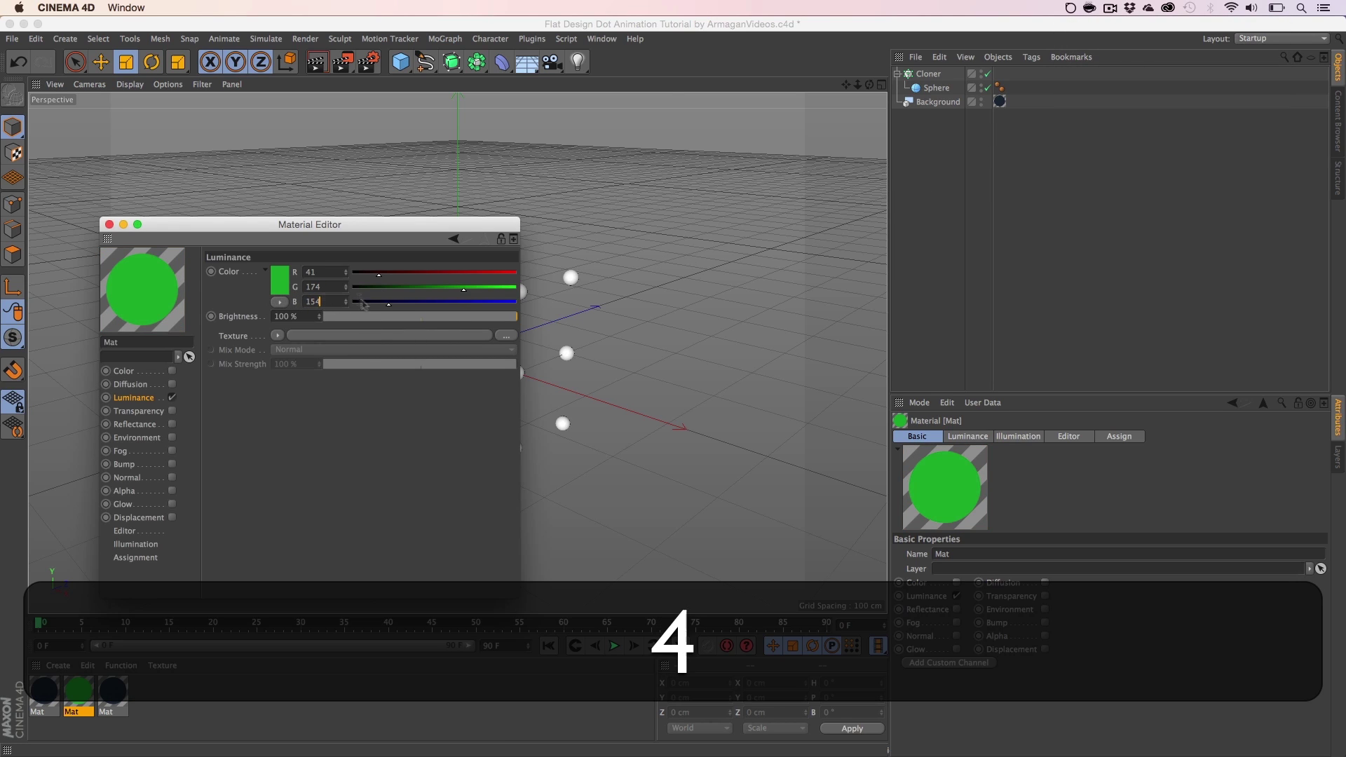
pyautogui.click(278, 429)
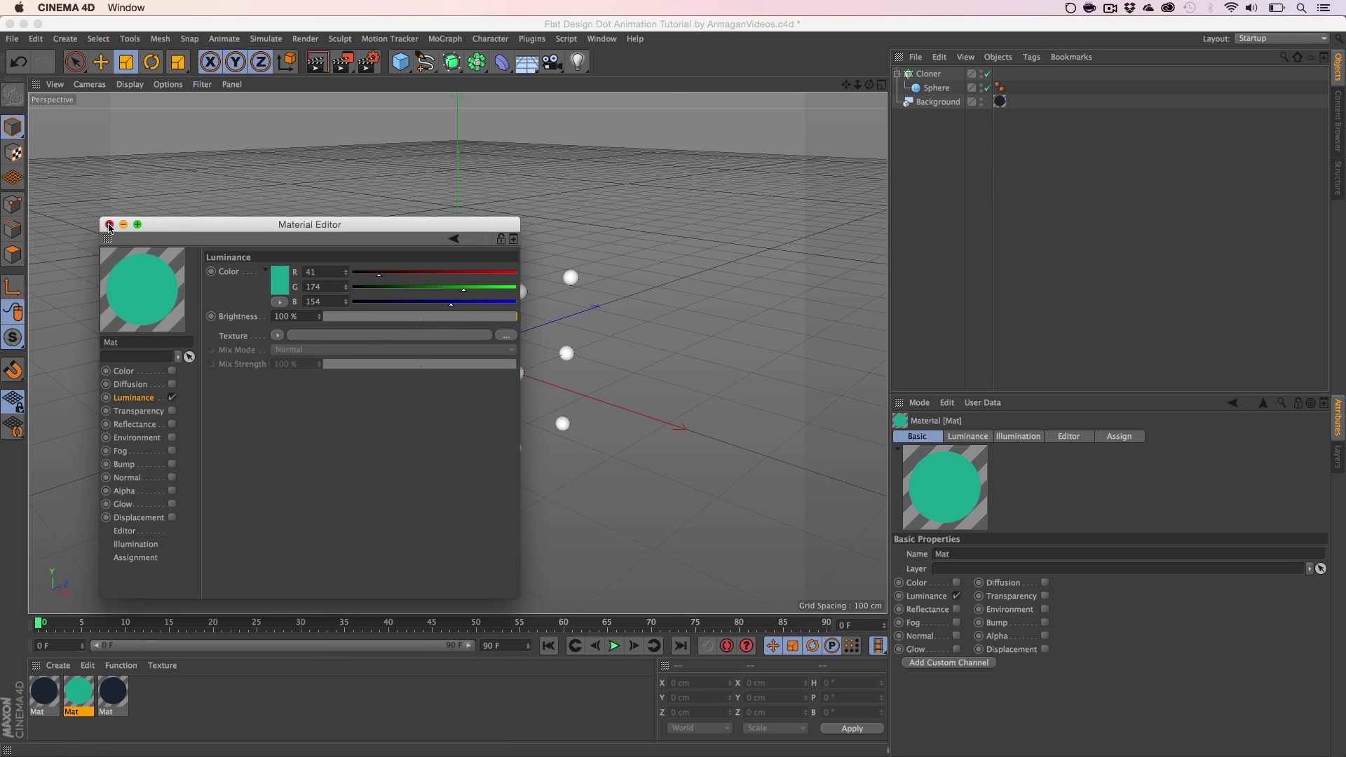
pyautogui.click(110, 224)
# Step: Open the third material and set its luminance color to RGB 236, 191, 90
pyautogui.click(114, 694)
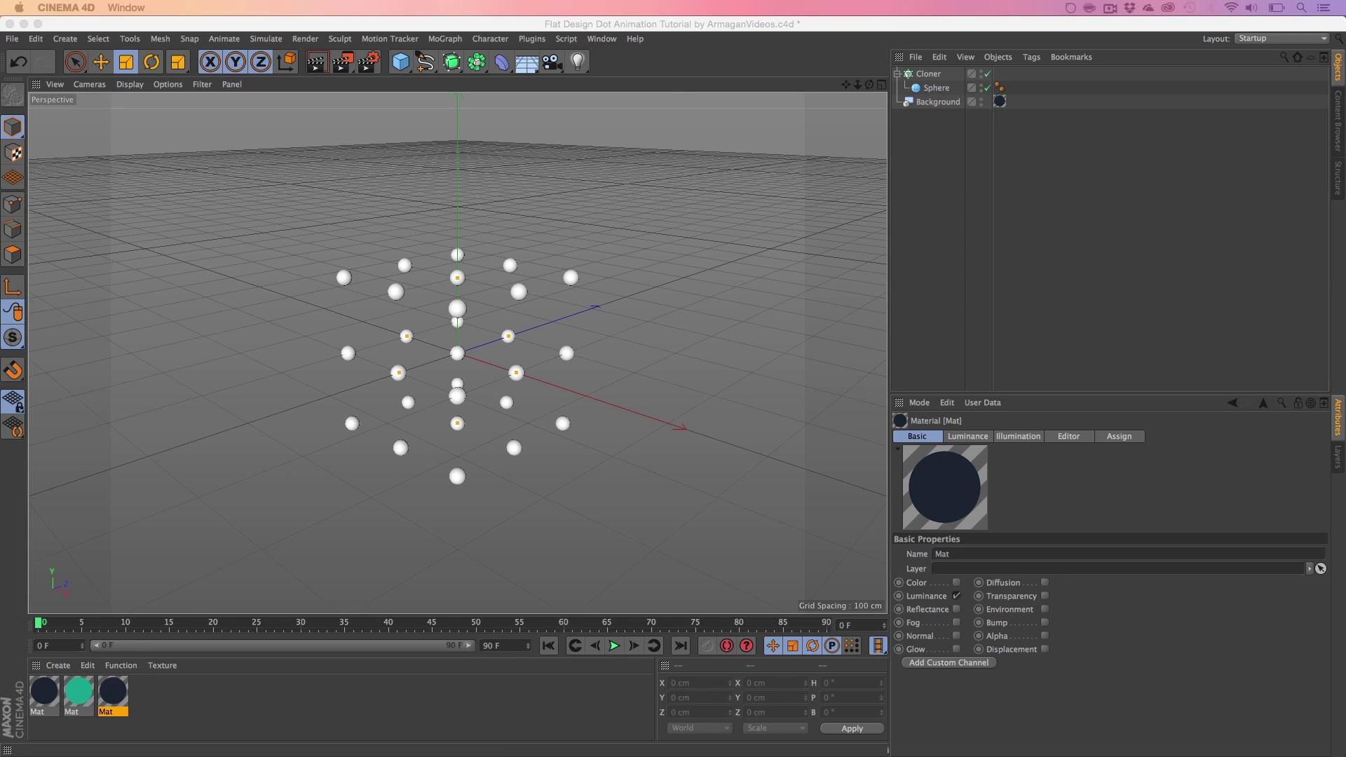
pyautogui.doubleClick(112, 693)
pyautogui.click(1079, 11)
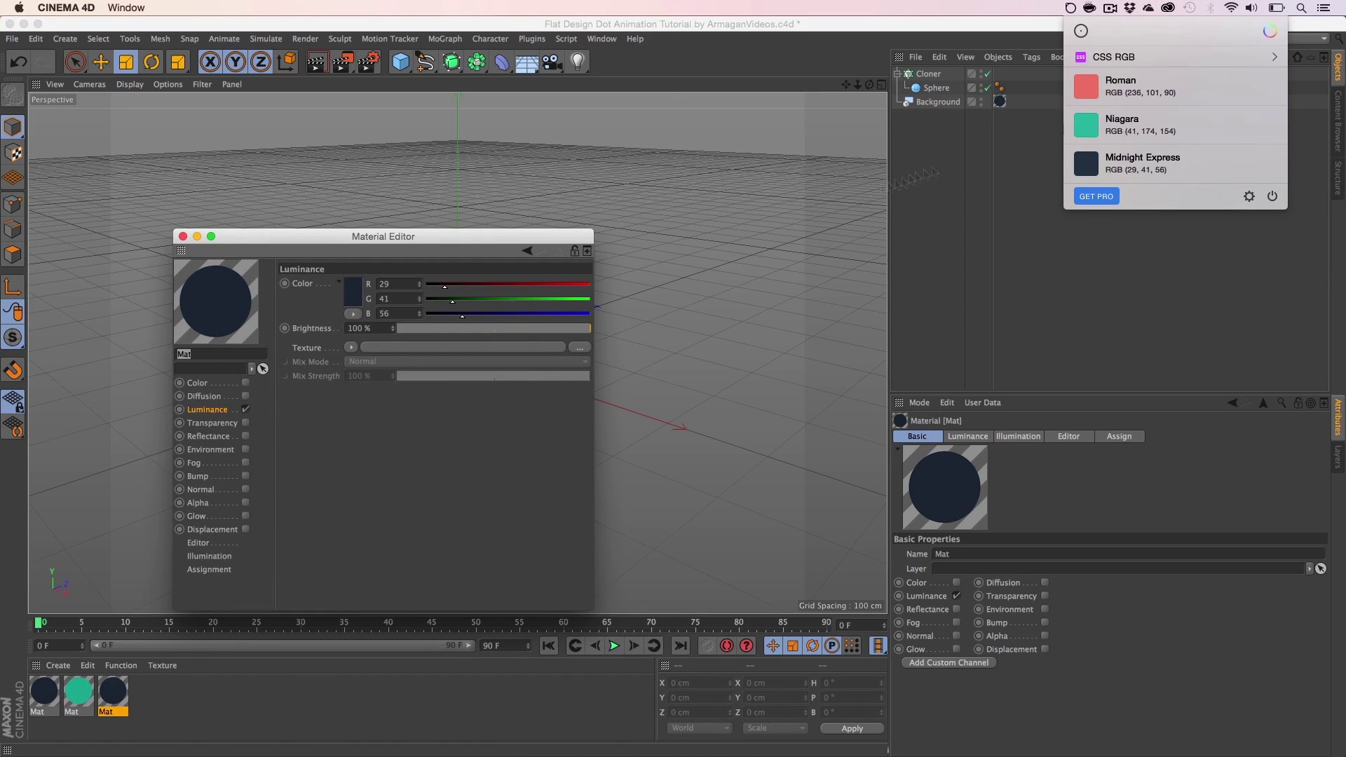
pyautogui.doubleClick(384, 284)
pyautogui.write('236')
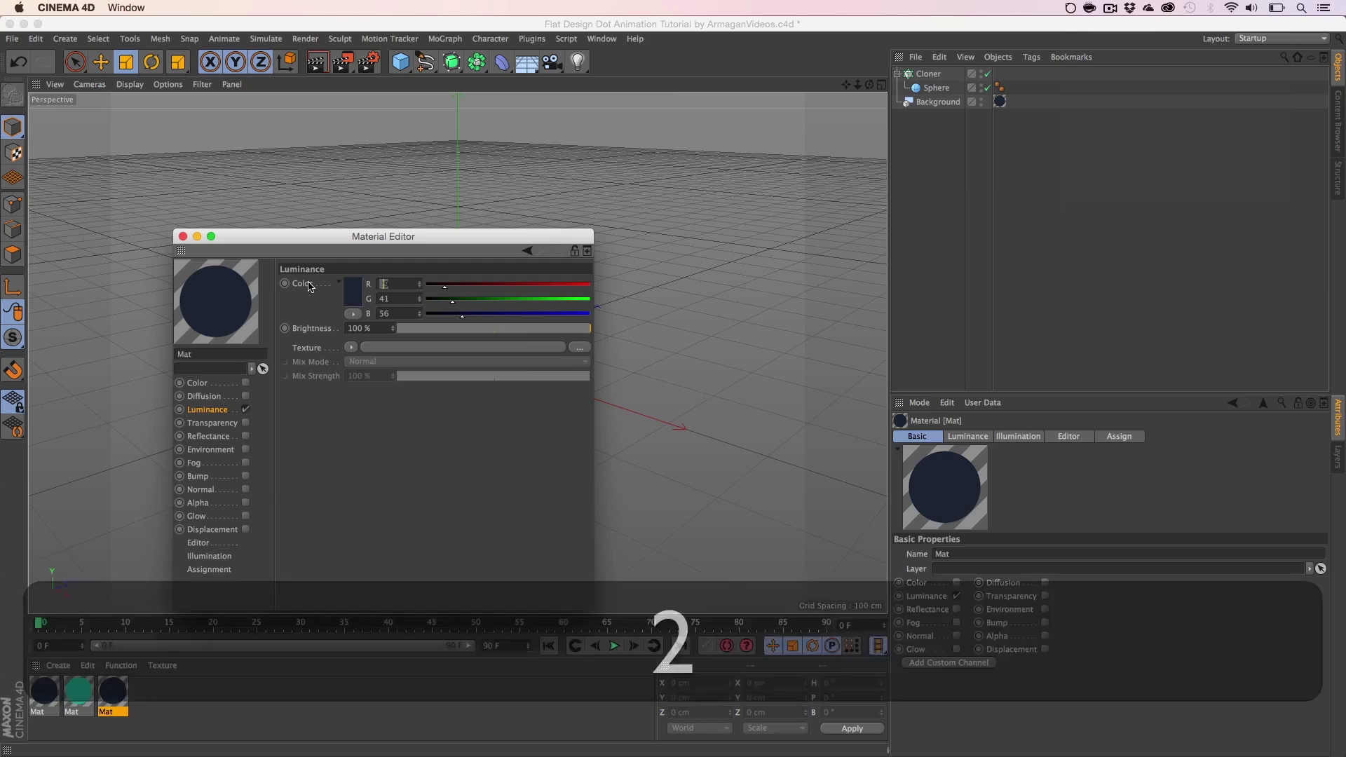
pyautogui.doubleClick(402, 302)
pyautogui.write('191')
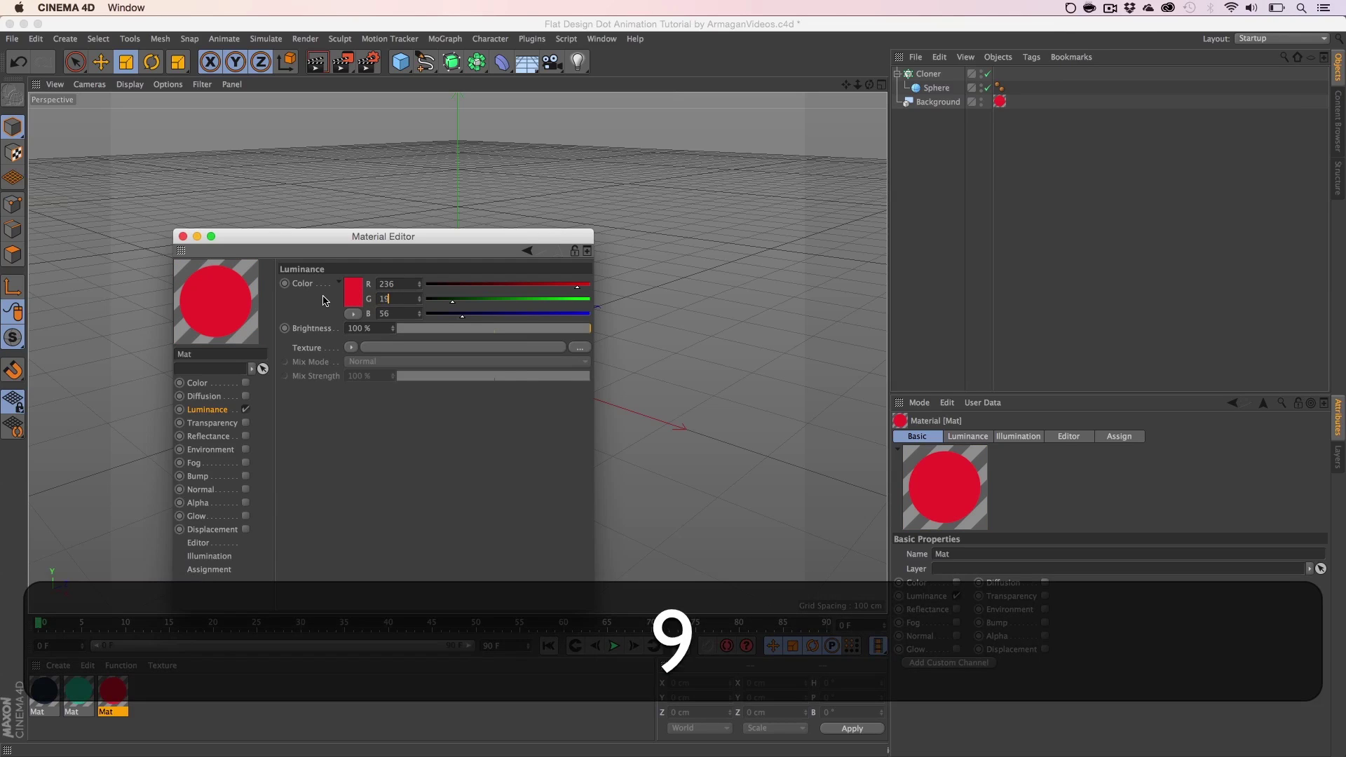
pyautogui.click(1087, 9)
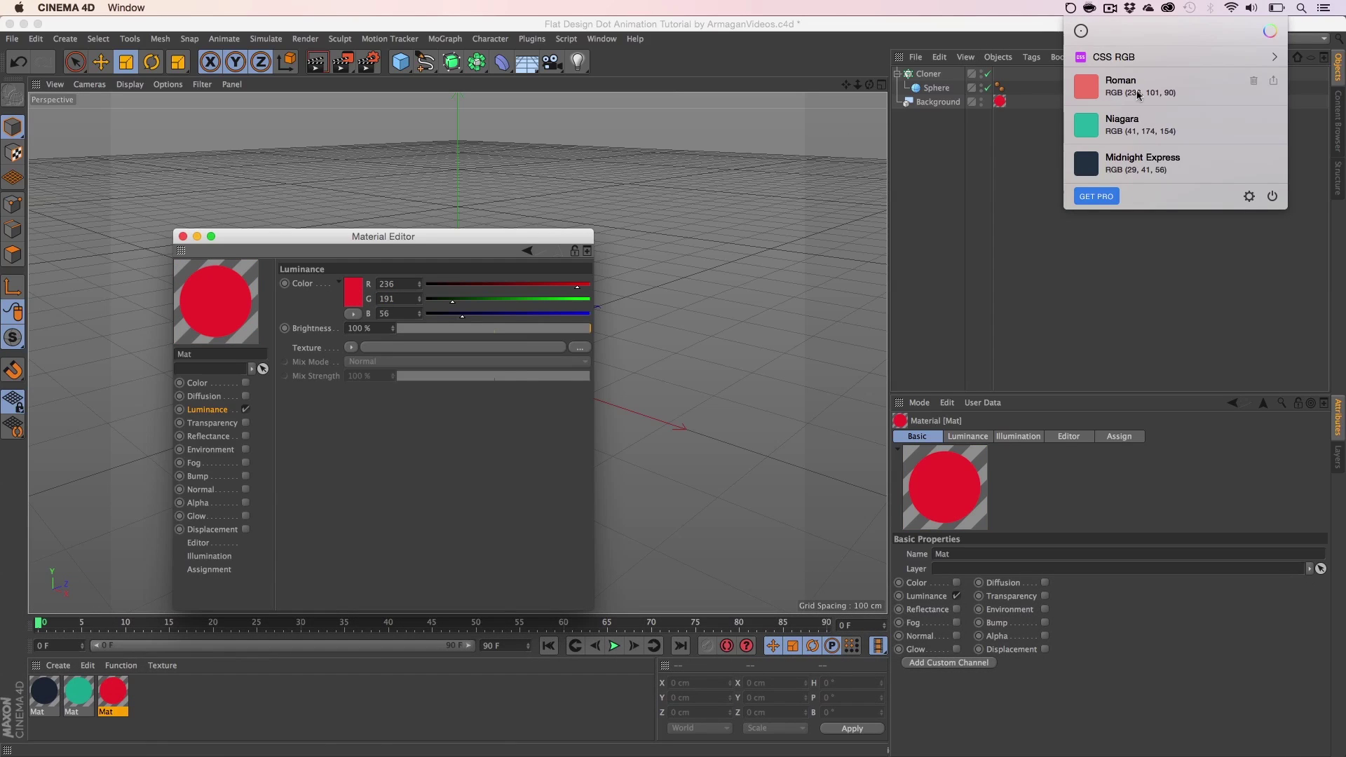
pyautogui.doubleClick(393, 314)
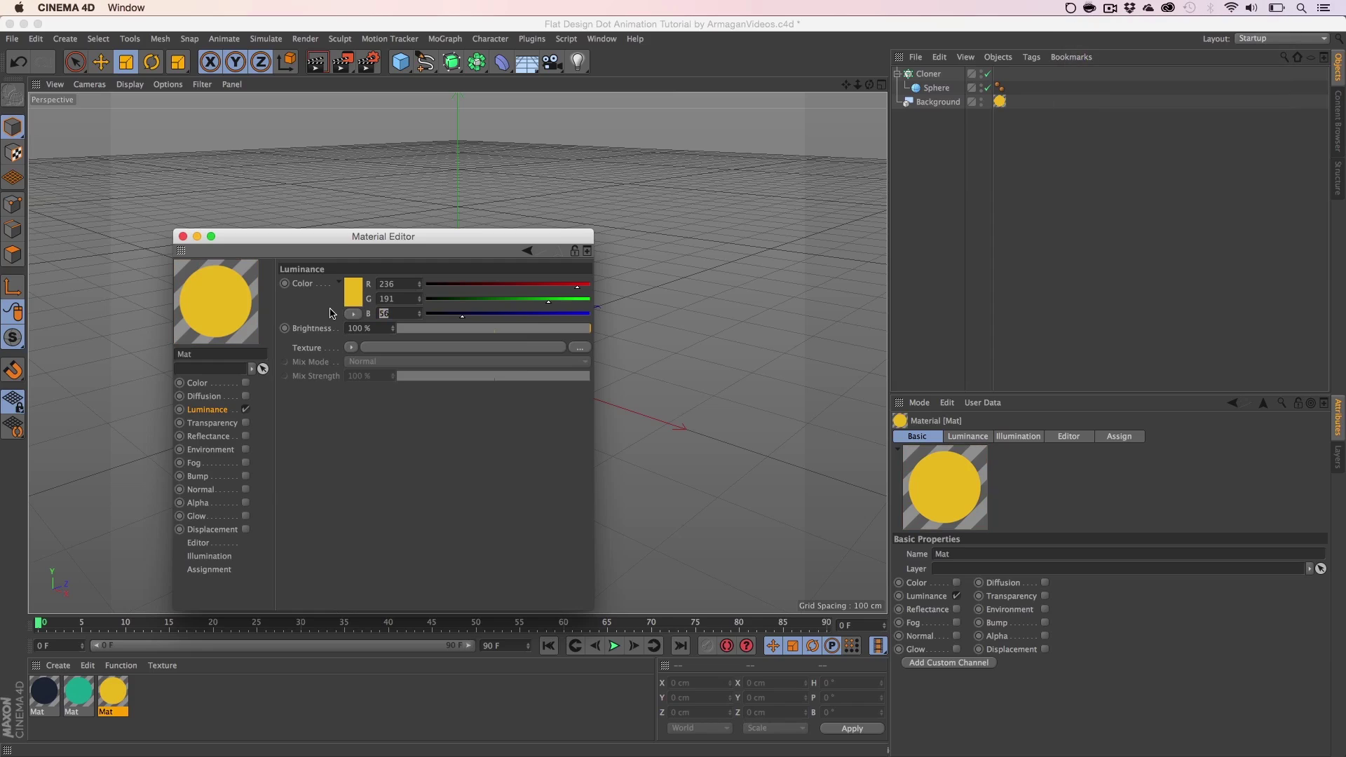
pyautogui.write('90')
pyautogui.press('Return')
# Step: Correct the third material's luminance green value to 101 to match the Roman palette color, and close the editor
pyautogui.press('Left')
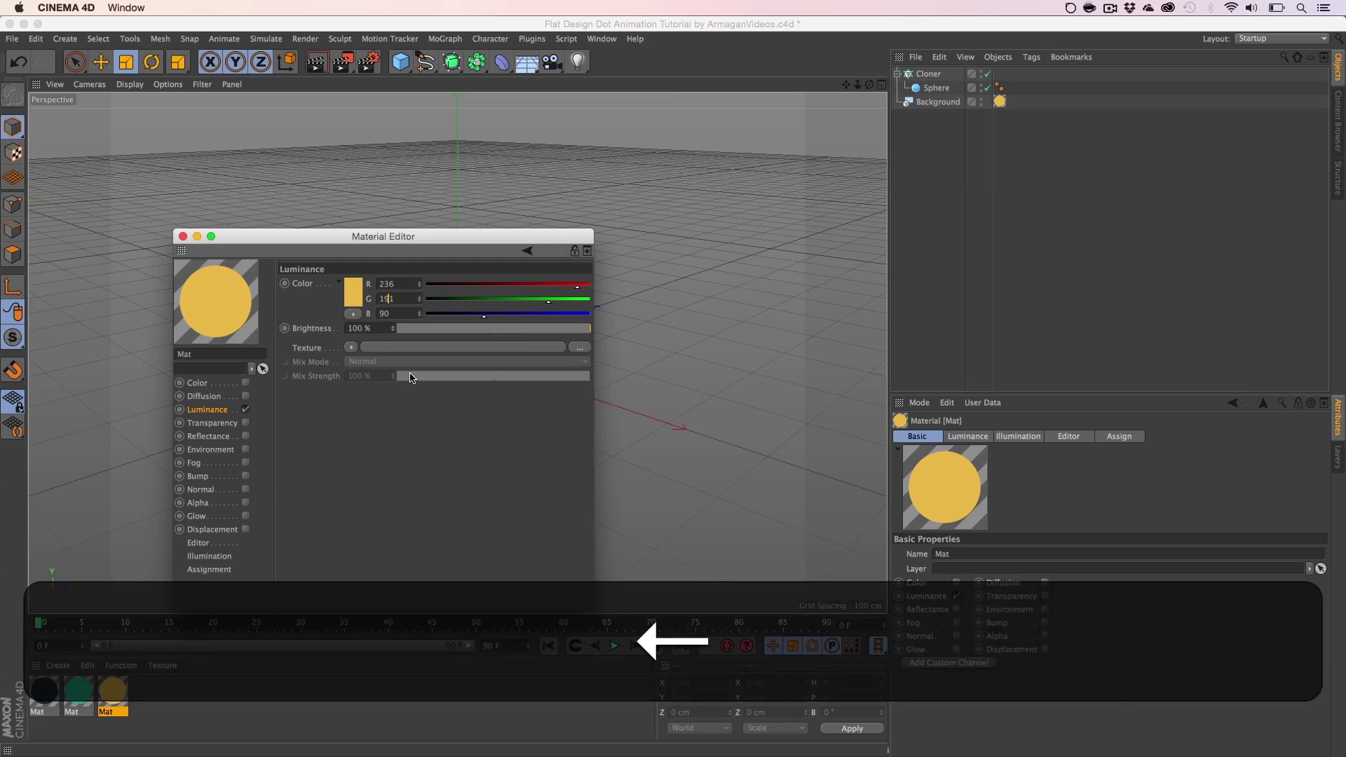
pyautogui.press('BackSpace')
pyautogui.write('0')
pyautogui.press('Return')
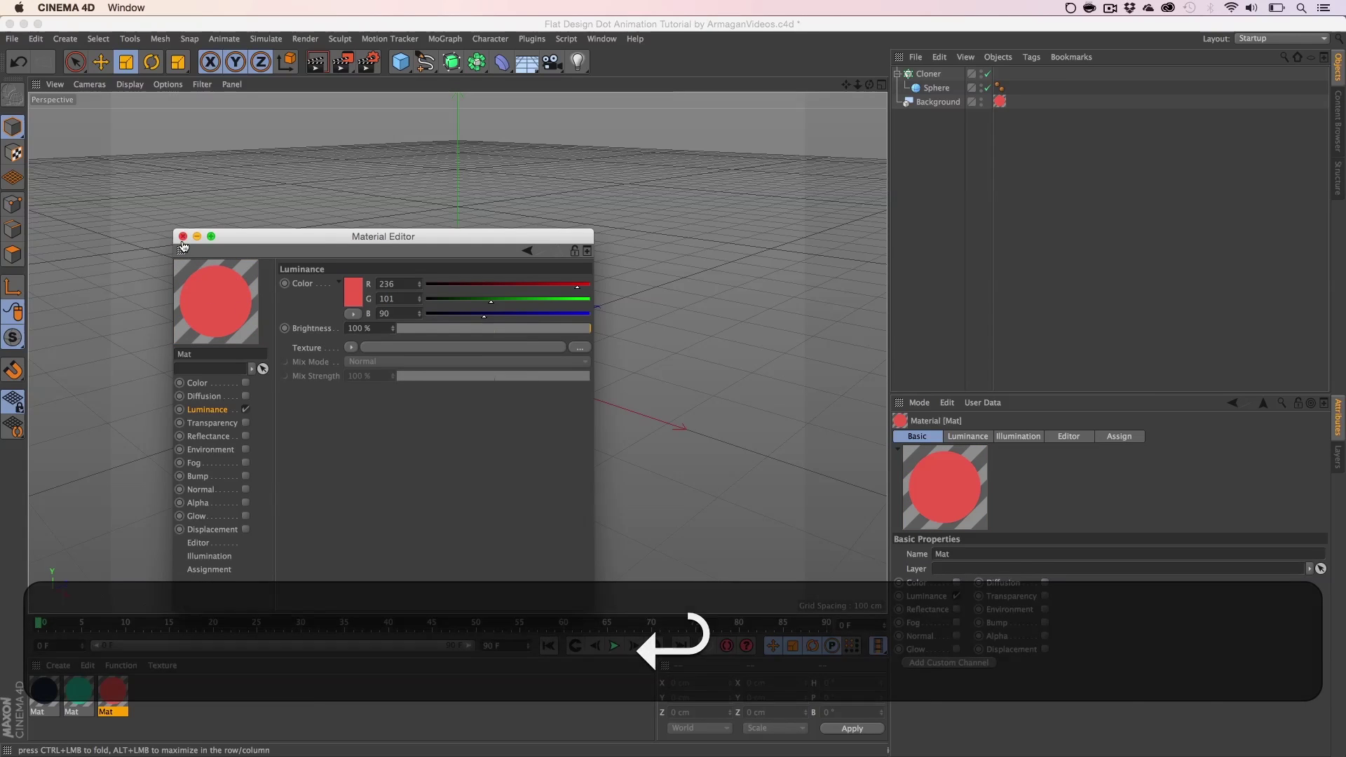
pyautogui.click(183, 237)
pyautogui.press('3')
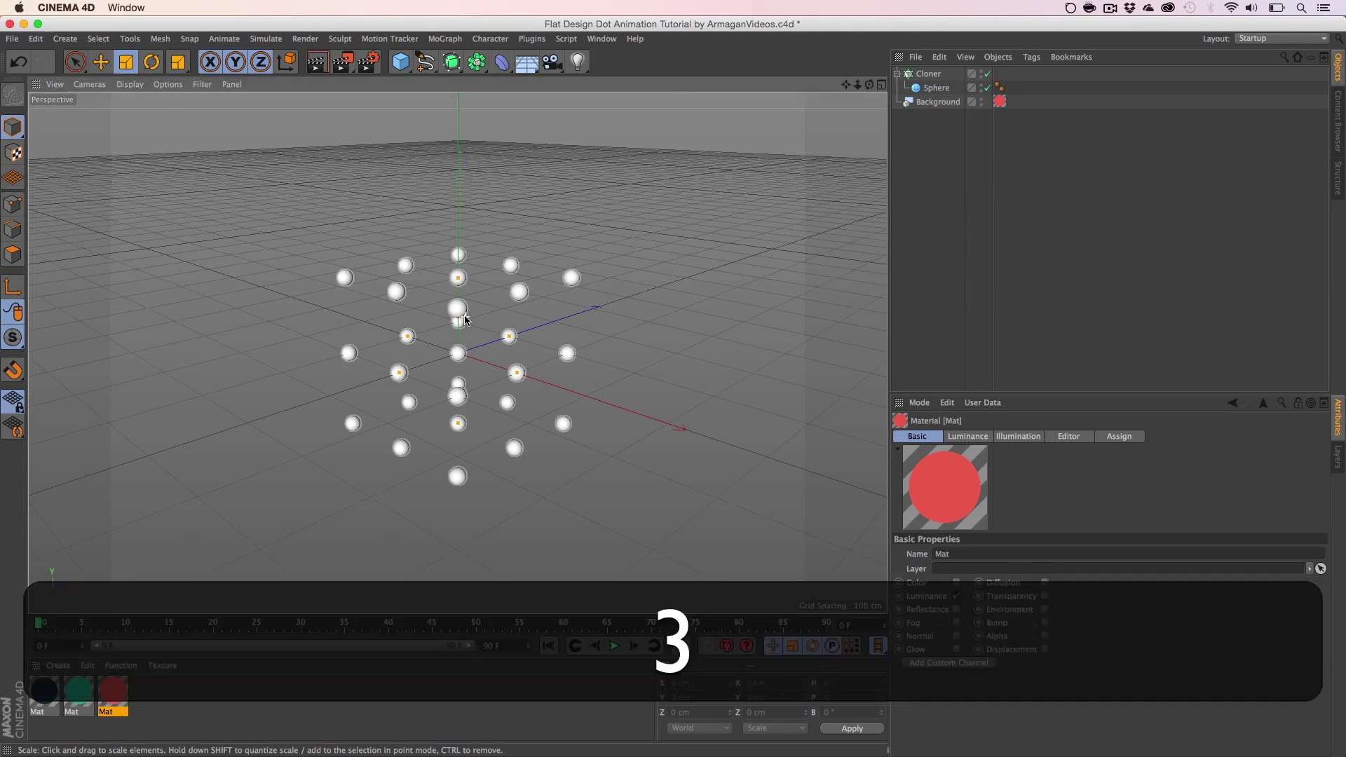
# Step: Examine the cloned sphere grid from several angles and save the project
pyautogui.moveTo(460, 313); pyautogui.dragTo(351, 344)
pyautogui.press('1')
pyautogui.moveTo(515, 327); pyautogui.dragTo(460, 326)
pyautogui.press('3')
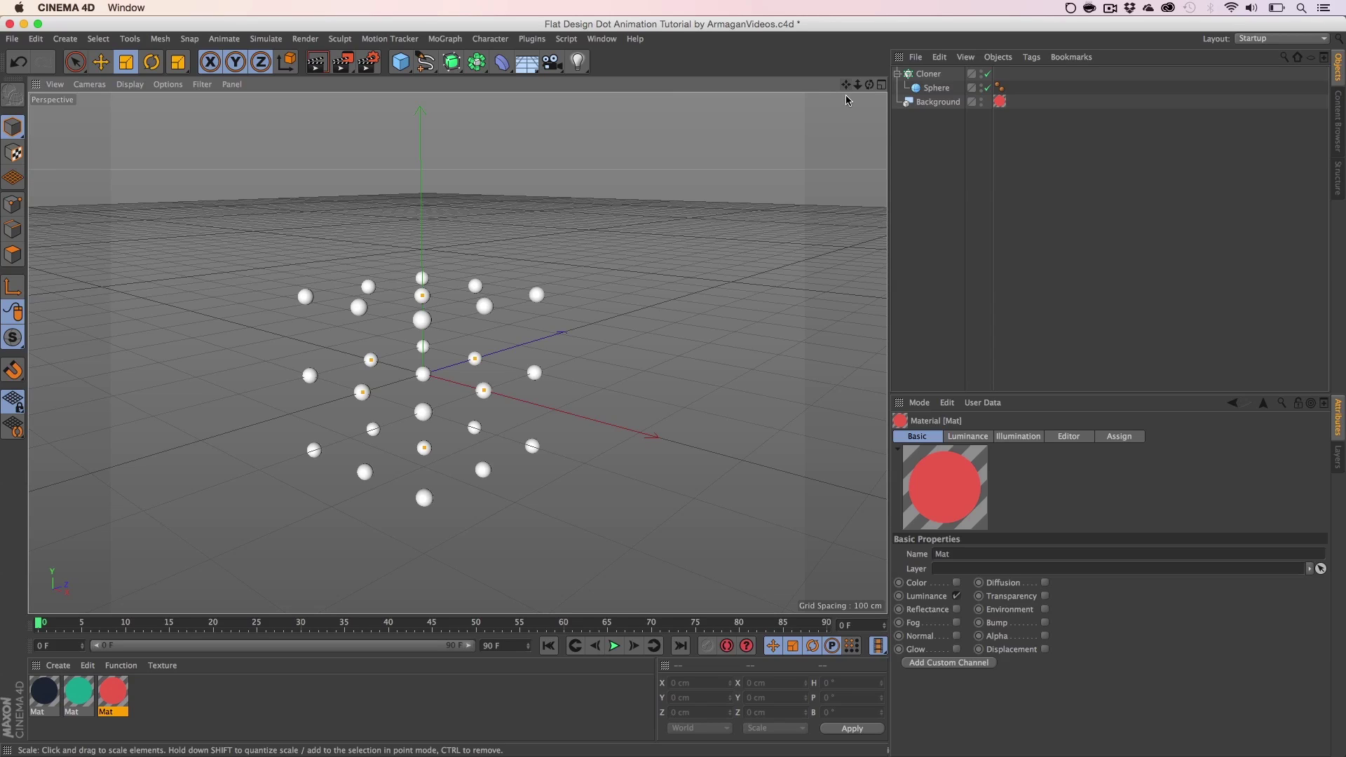
pyautogui.press('super+s')
pyautogui.press('3')
pyautogui.moveTo(442, 347); pyautogui.dragTo(319, 372)
pyautogui.press('1')
pyautogui.moveTo(319, 371); pyautogui.dragTo(437, 373)
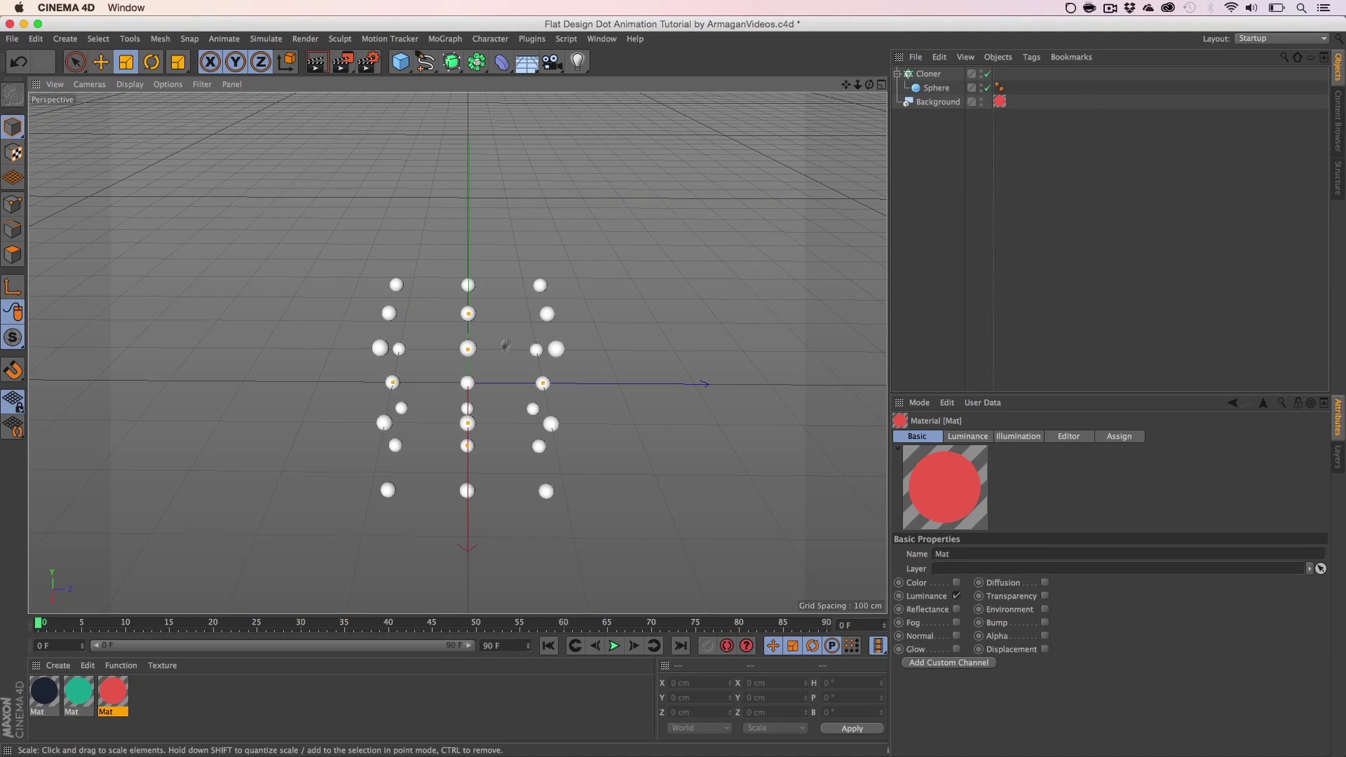
pyautogui.press('3')
pyautogui.moveTo(452, 366); pyautogui.dragTo(570, 412)
# Step: Select the Cloner and save the project again before converting it
pyautogui.click(924, 74)
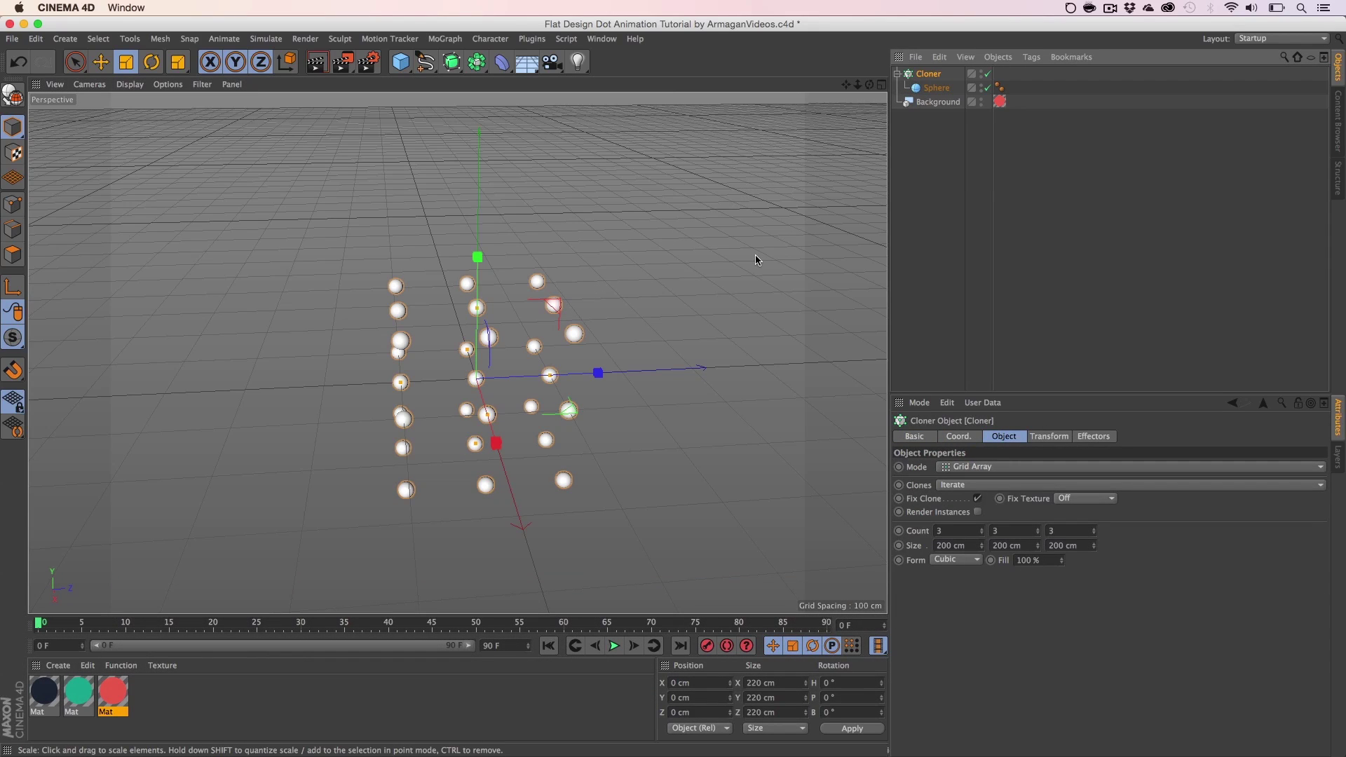
pyautogui.press('super+s')
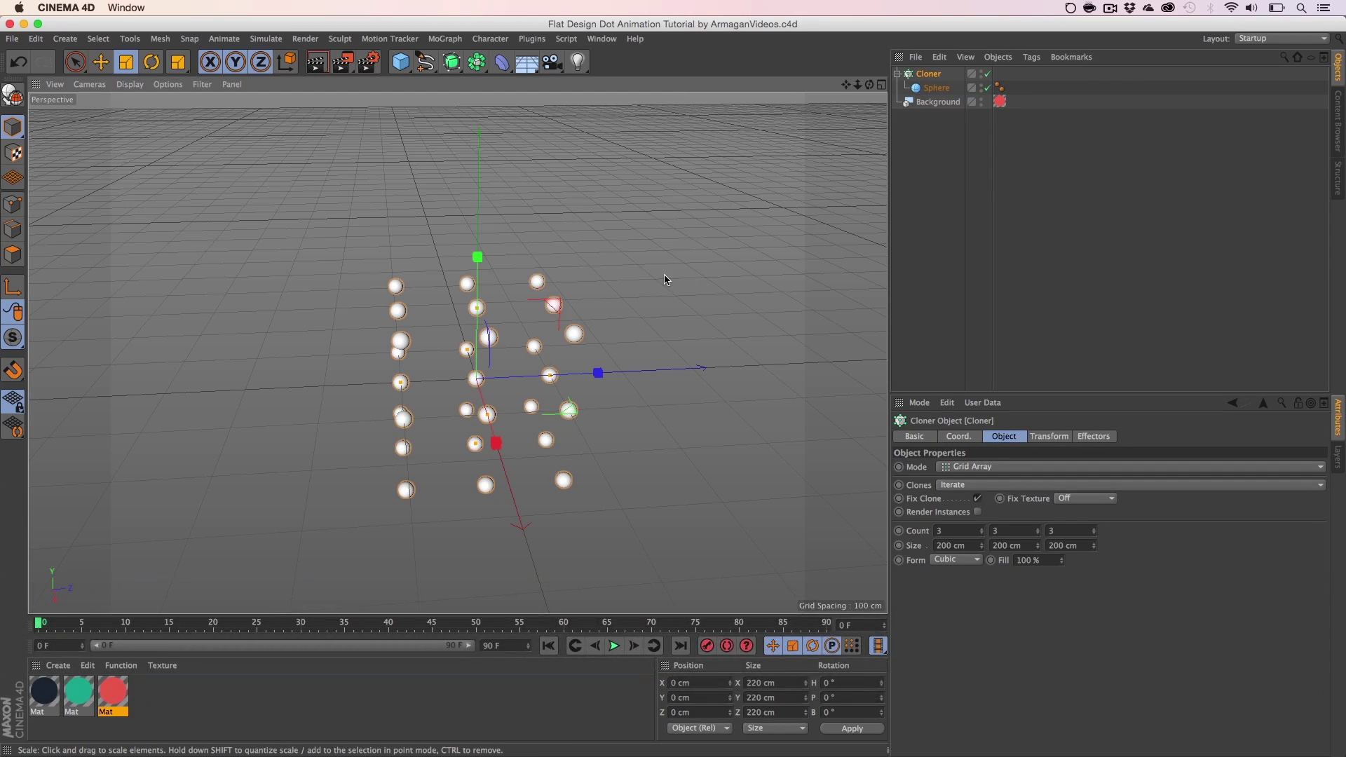
pyautogui.press('c')
pyautogui.click(897, 73)
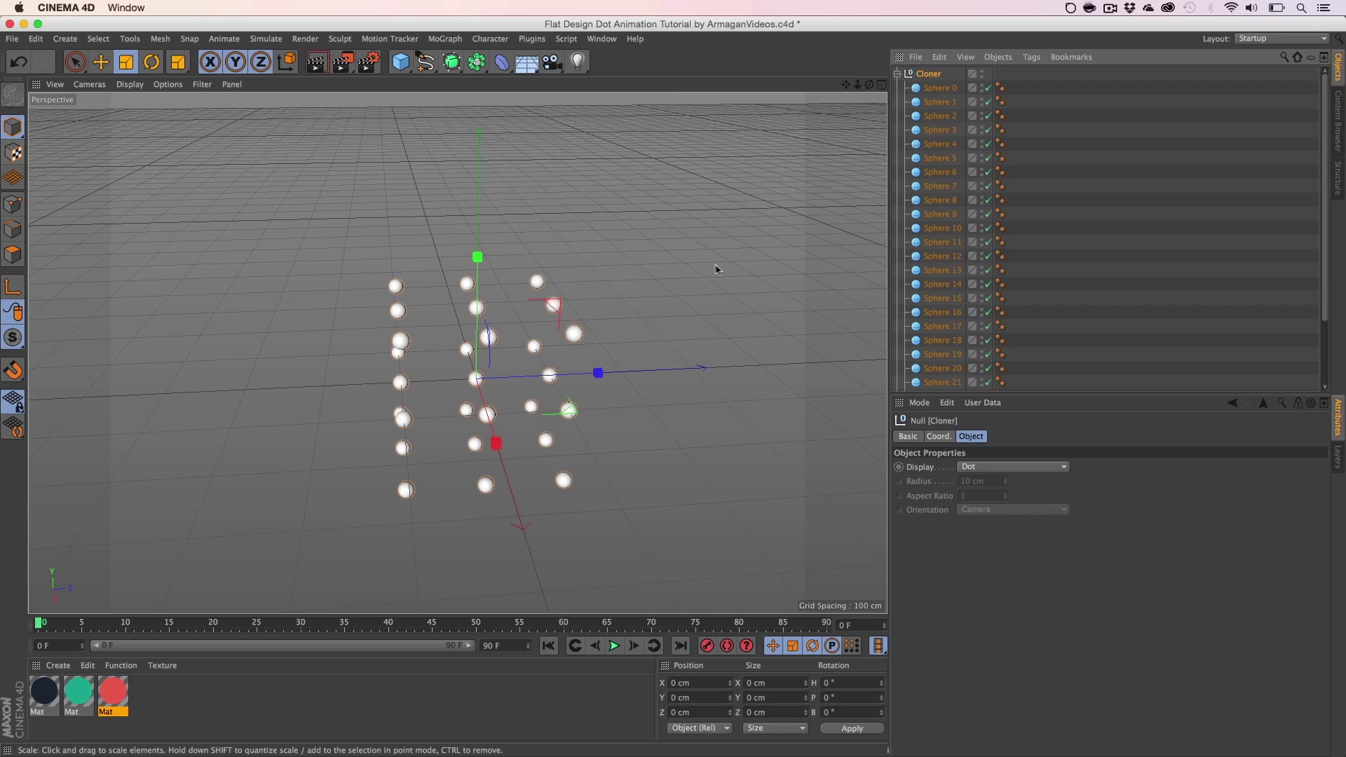
pyautogui.press('super+z')
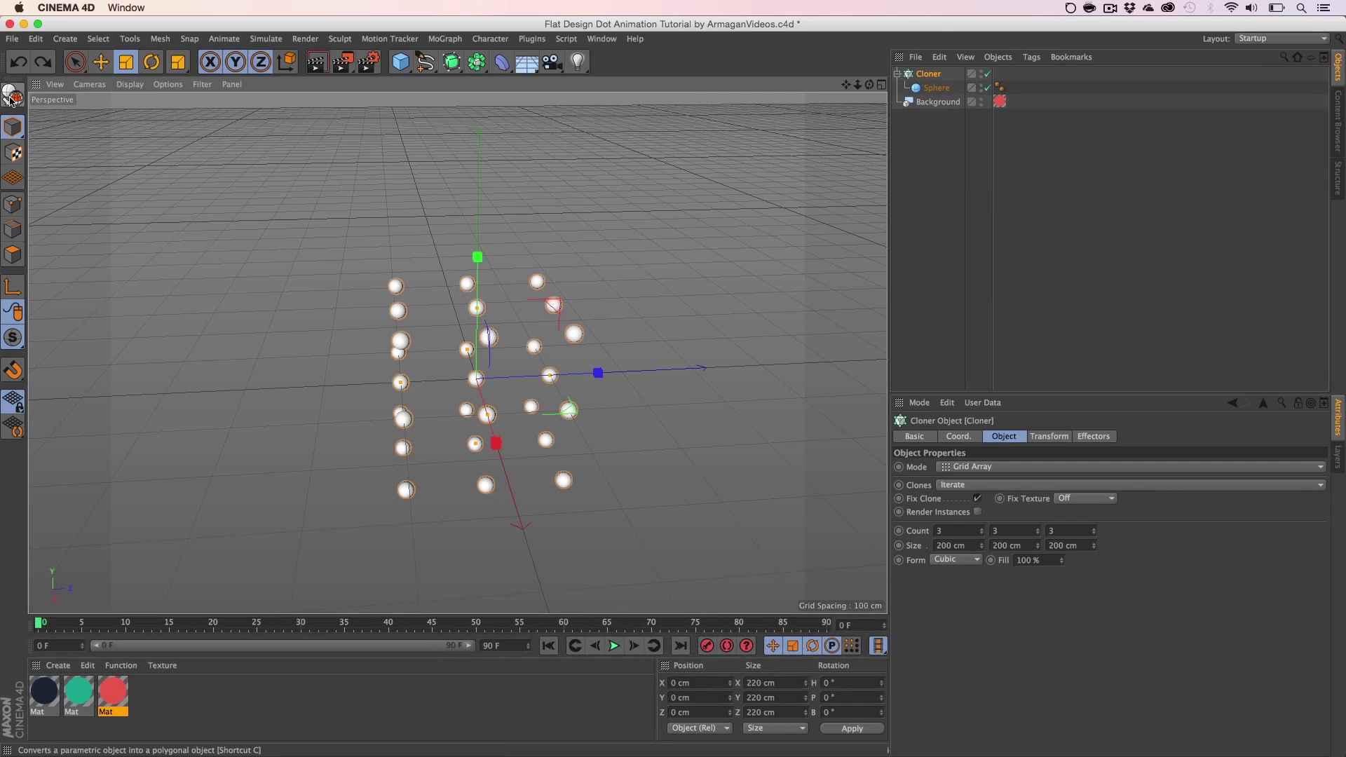
# Step: Make the Cloner editable as a group of individual spheres and expand its hierarchy
pyautogui.click(11, 95)
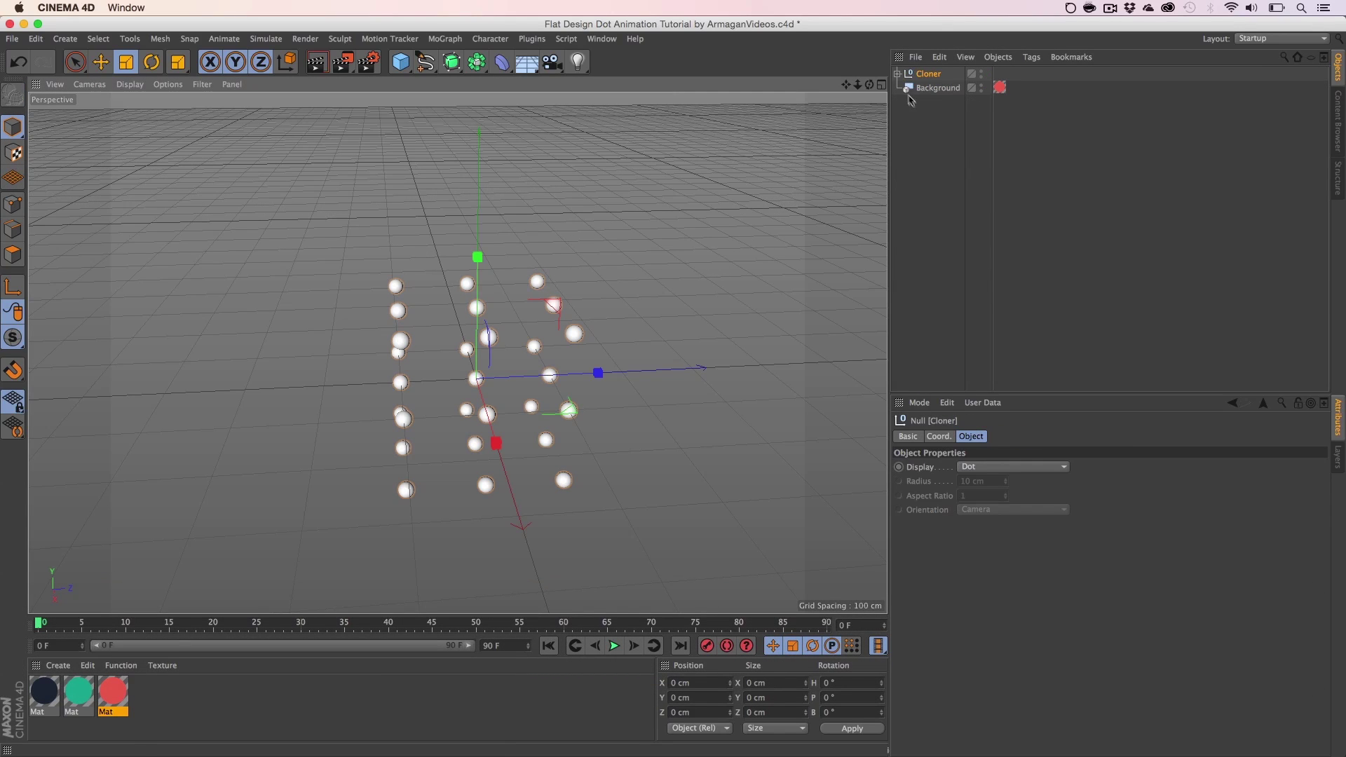
pyautogui.press('3')
pyautogui.moveTo(477, 379); pyautogui.dragTo(462, 385)
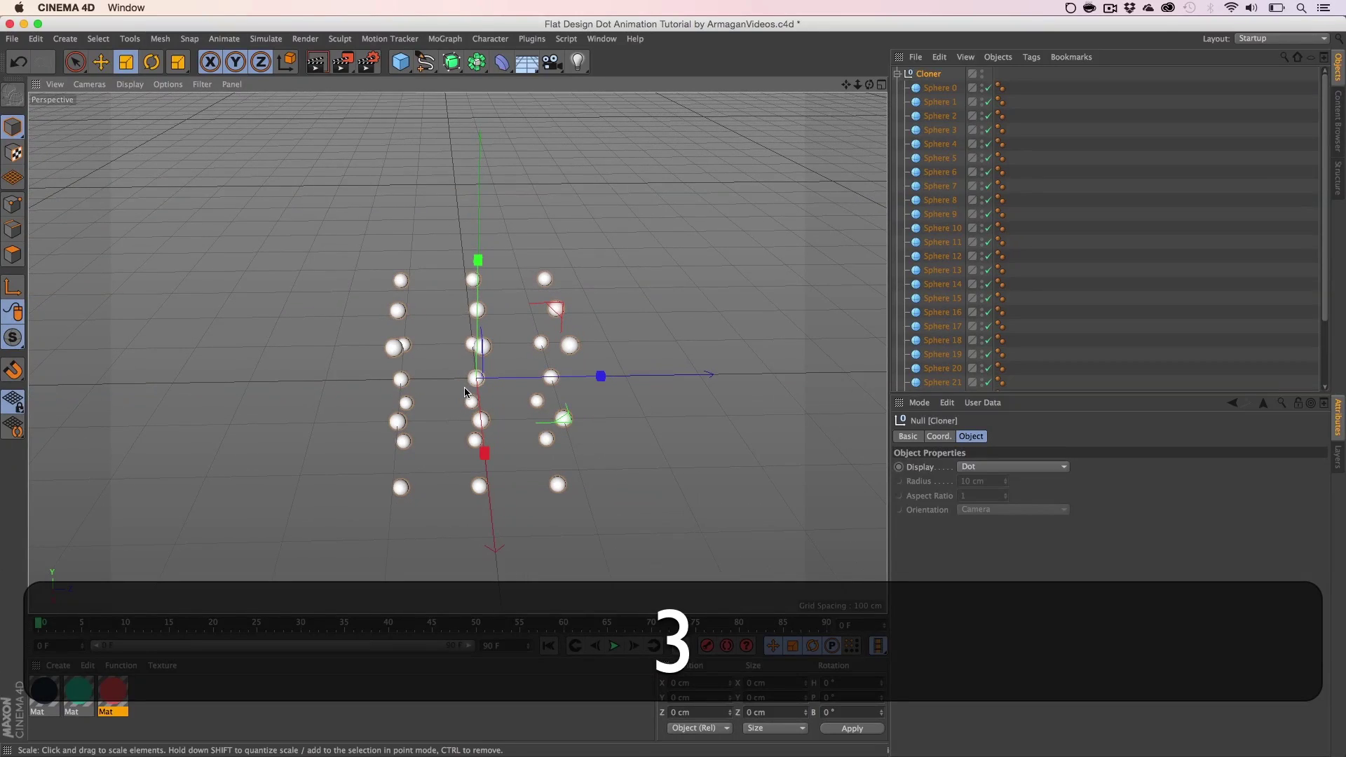
# Step: Select the nine spheres of the first outer layer, Sphere 0 to Sphere 8, with Rectangle Selection and apply the green material to them
pyautogui.press('0')
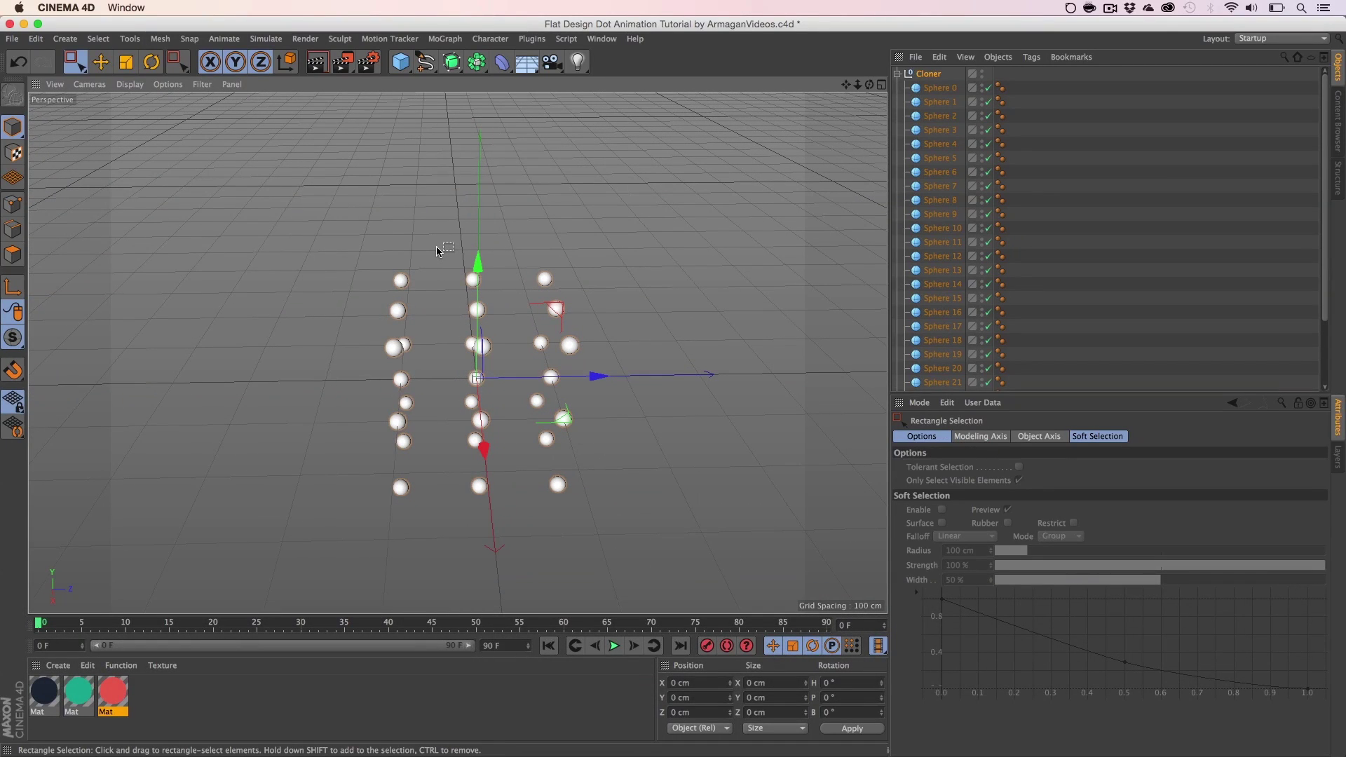
pyautogui.moveTo(436, 243); pyautogui.dragTo(337, 505)
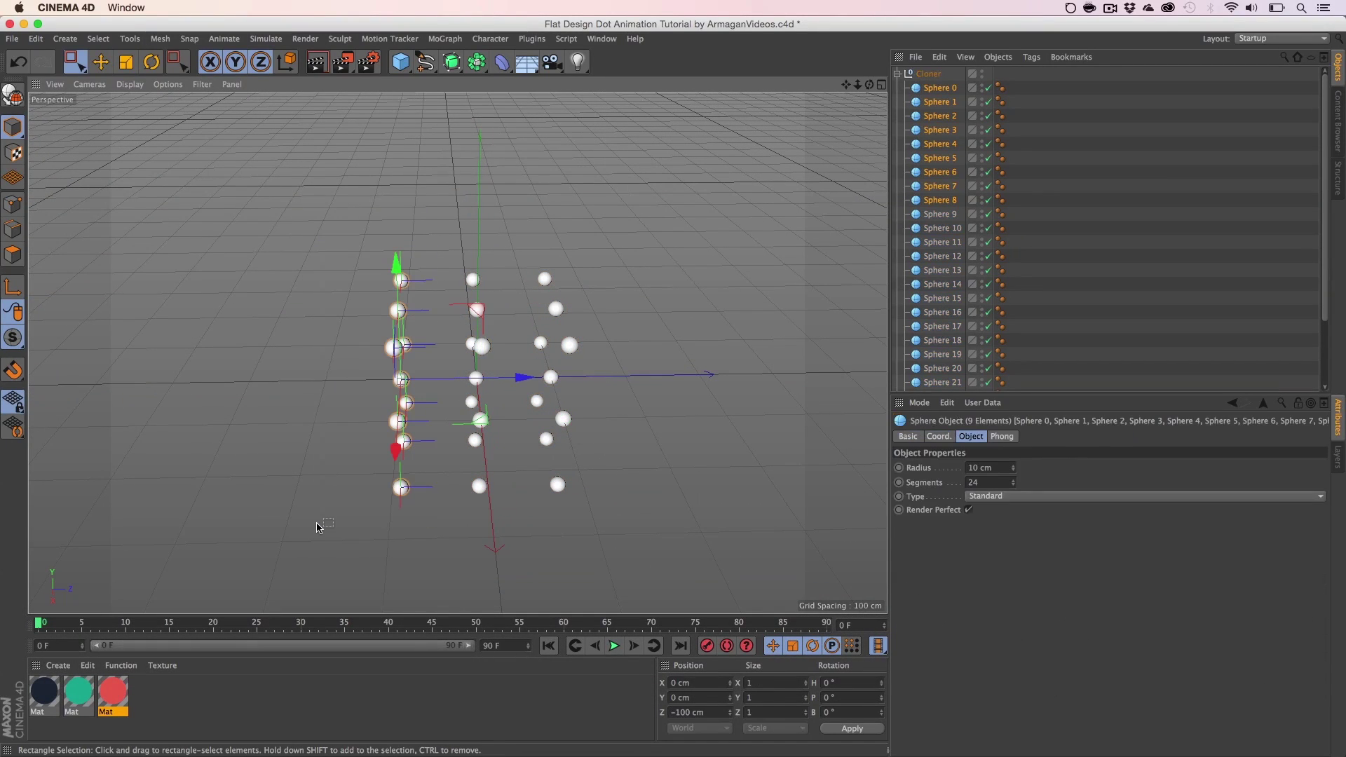
pyautogui.click(339, 426)
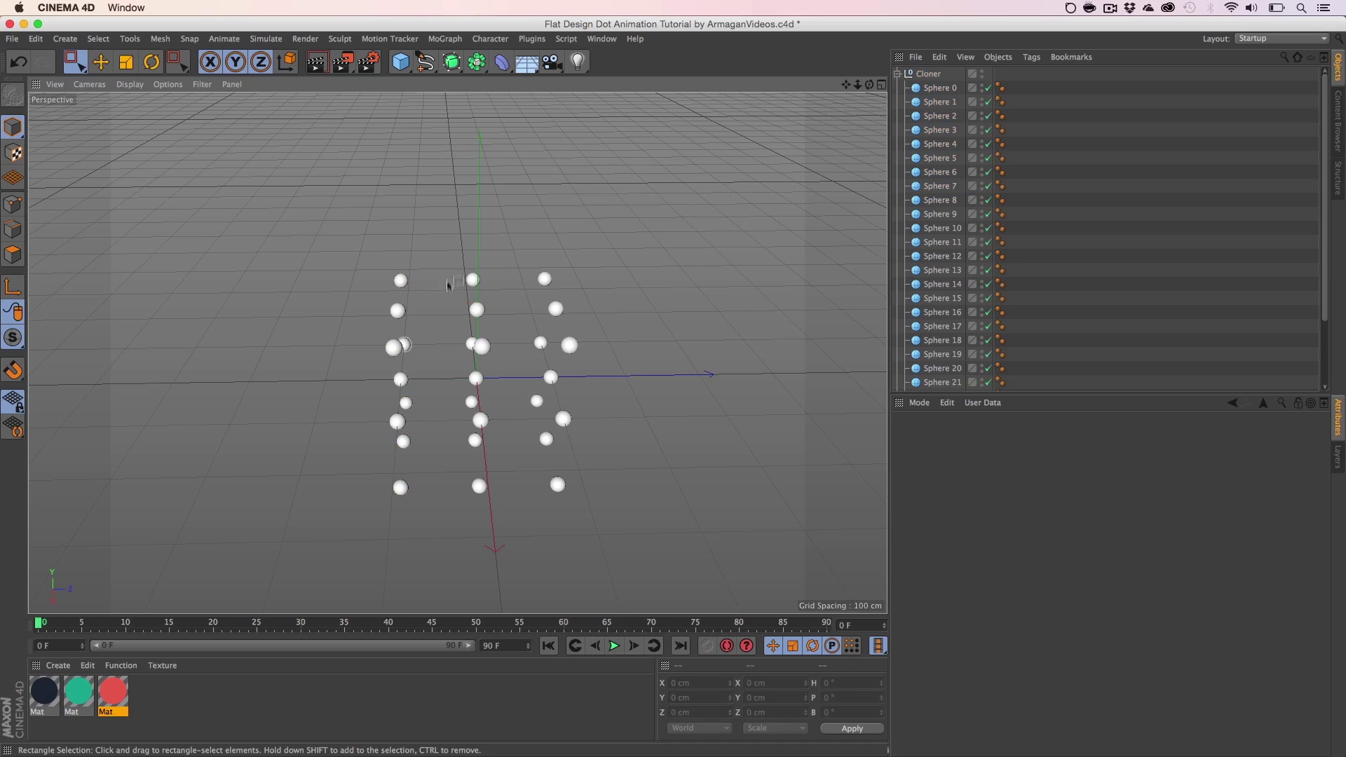
pyautogui.moveTo(445, 247); pyautogui.dragTo(344, 543)
pyautogui.moveTo(350, 418); pyautogui.dragTo(400, 402)
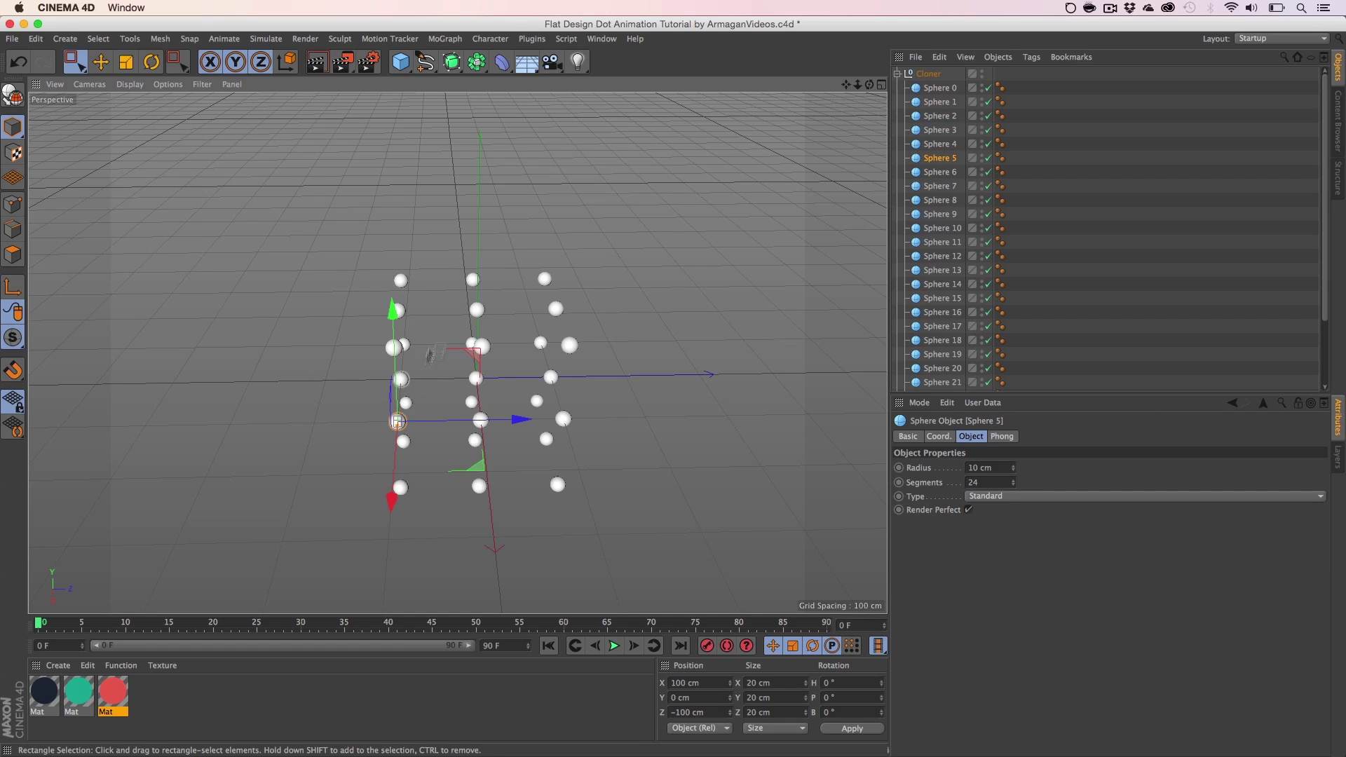
pyautogui.moveTo(451, 255); pyautogui.dragTo(294, 583)
pyautogui.press('3')
pyautogui.moveTo(346, 526); pyautogui.dragTo(453, 349)
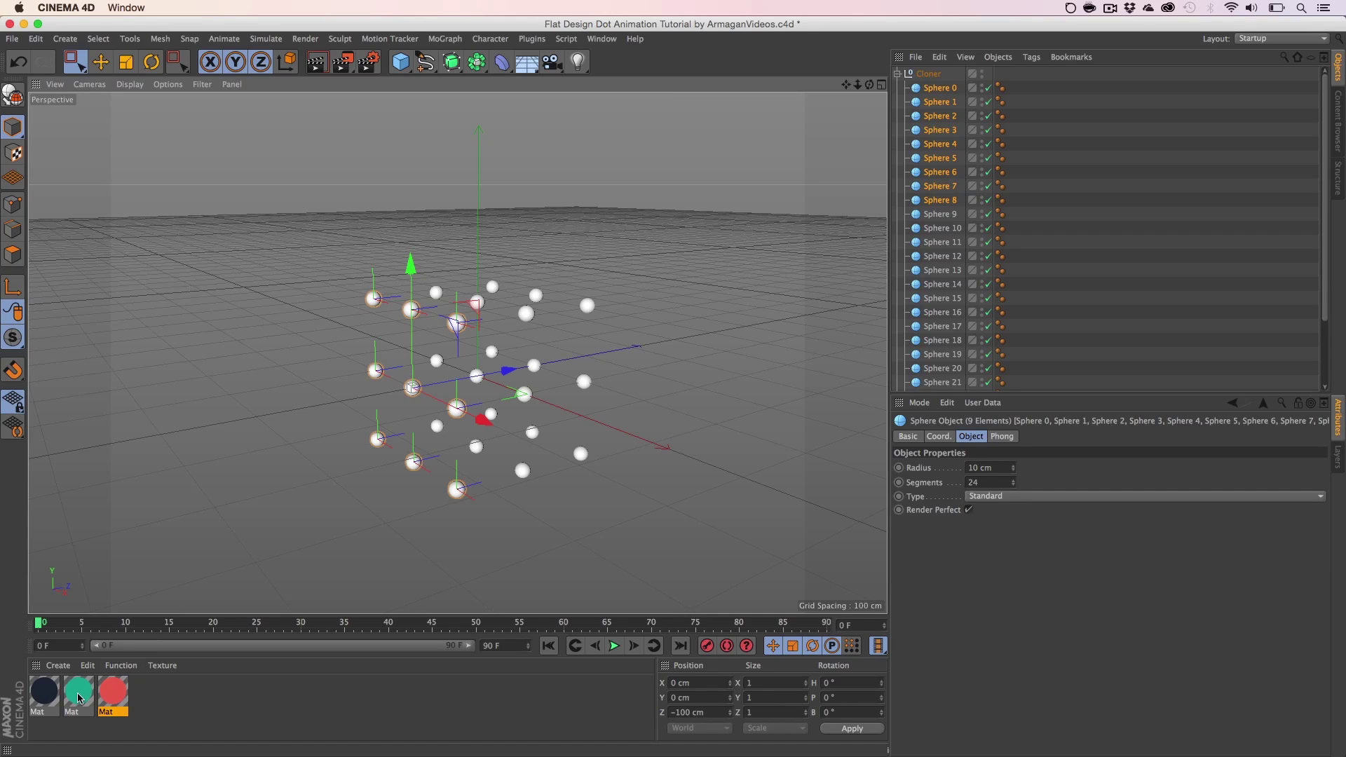
pyautogui.moveTo(79, 698); pyautogui.dragTo(411, 310)
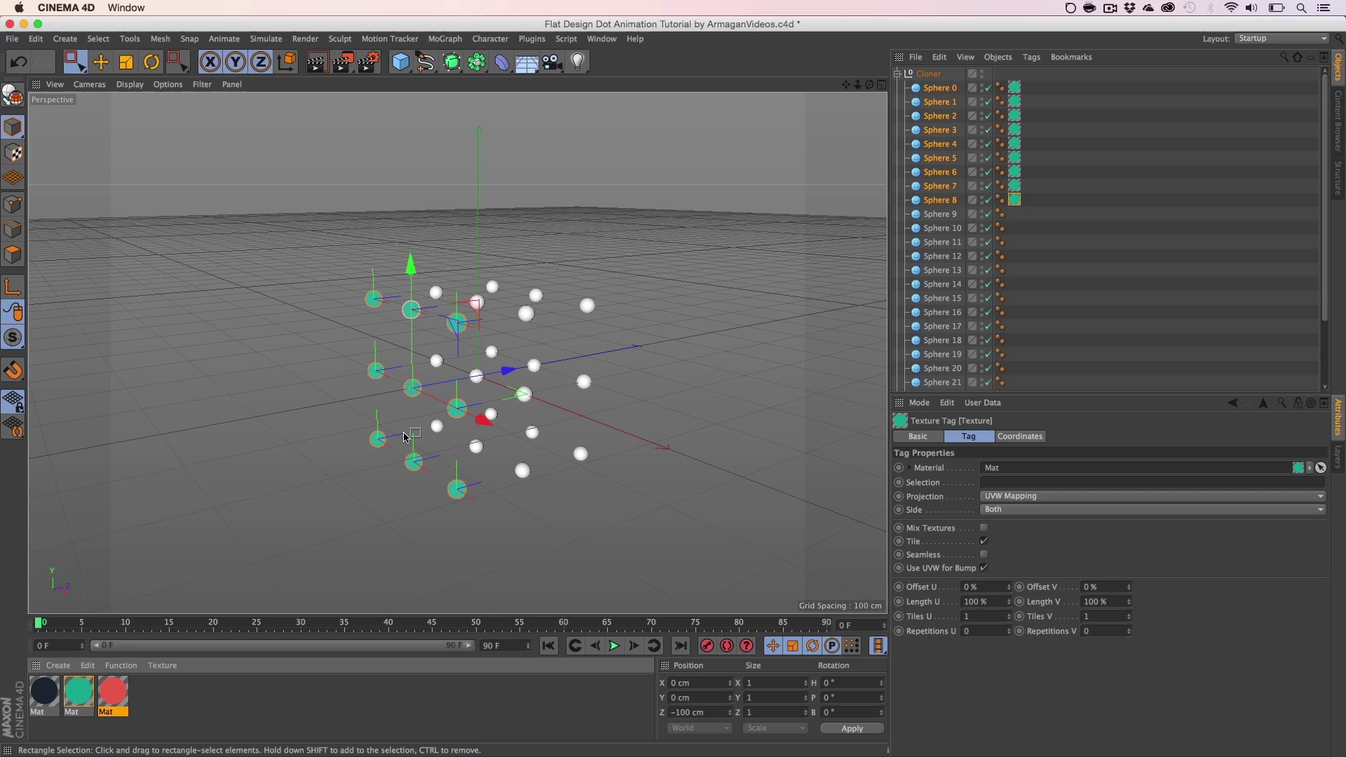
# Step: Select the nine spheres of the opposite outer layer, starting at Sphere 18, and apply the red material to them
pyautogui.moveTo(496, 349)
pyautogui.mouseDown()
pyautogui.moveTo(450, 376)
pyautogui.moveTo(586, 389)
pyautogui.mouseUp()
pyautogui.press('3')
pyautogui.press('3')
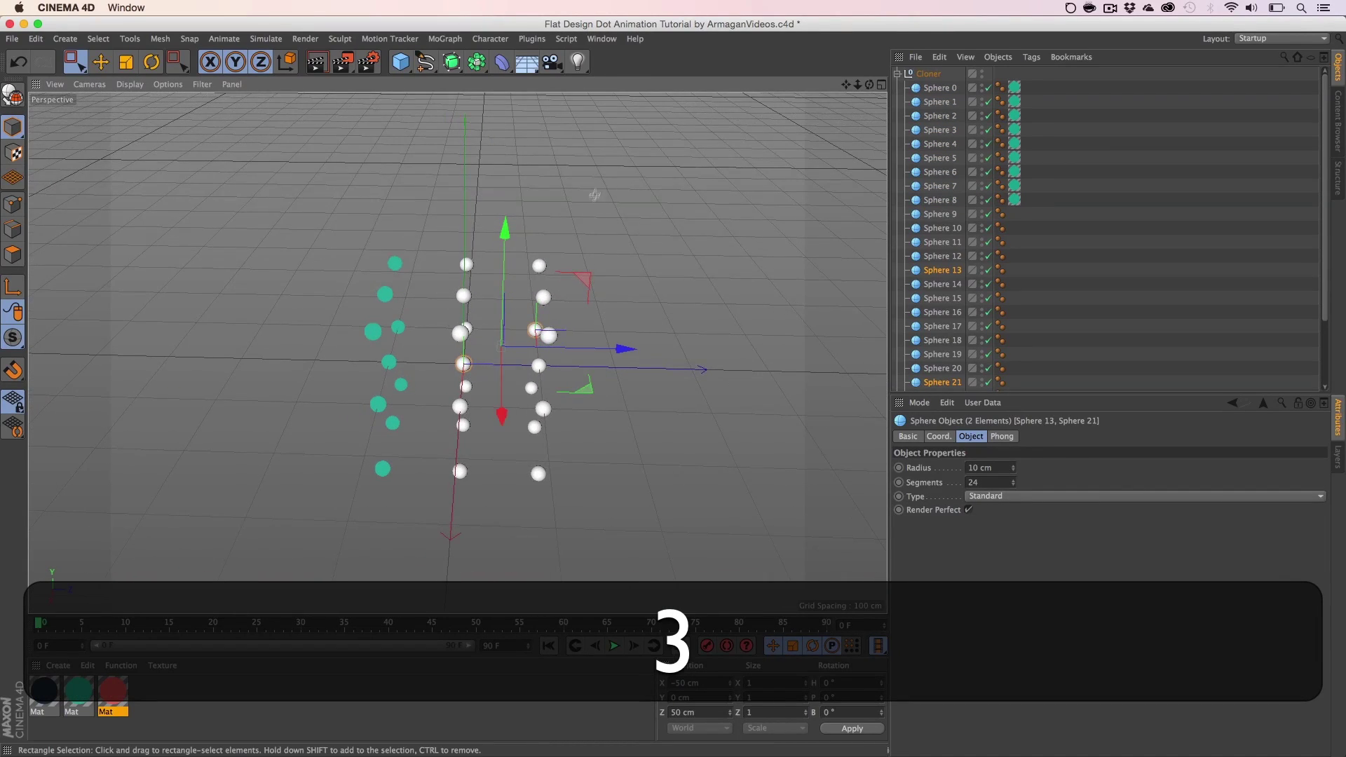
pyautogui.moveTo(597, 189); pyautogui.dragTo(489, 523)
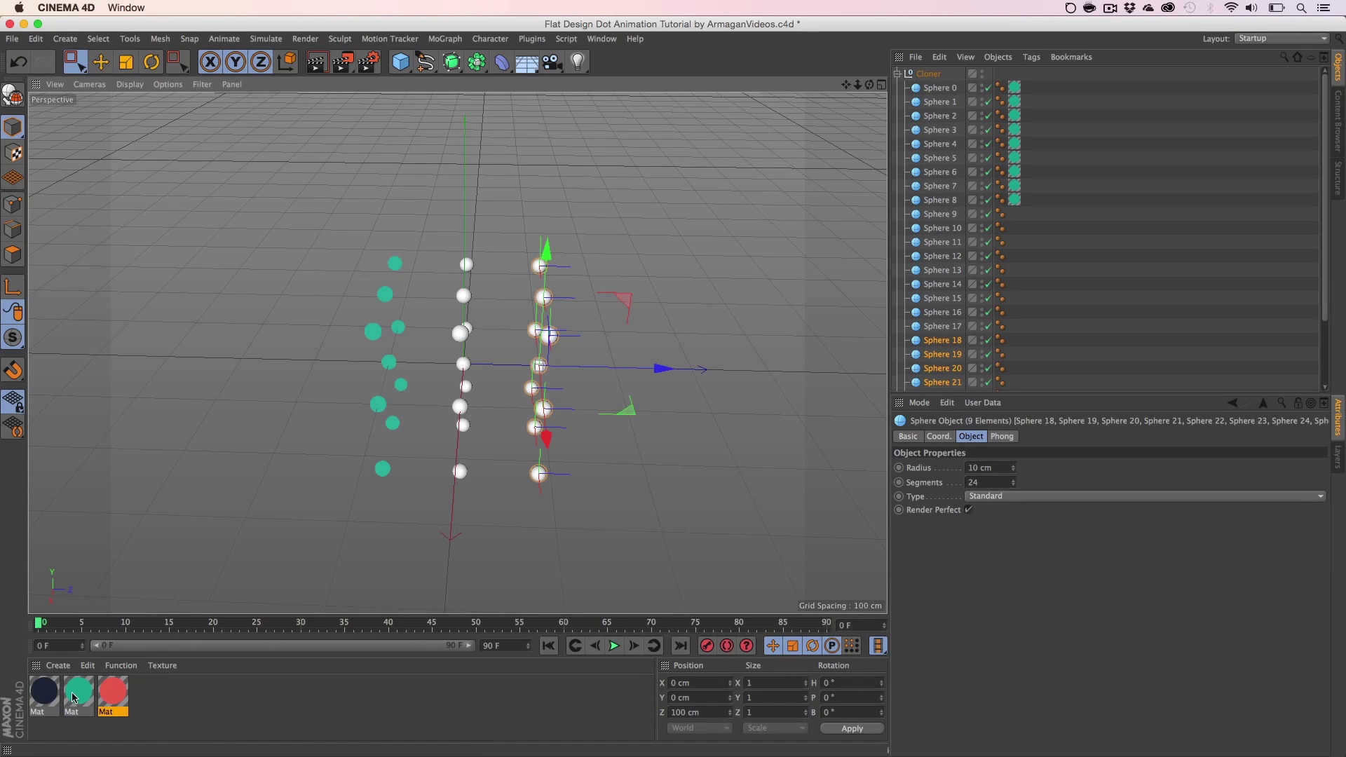
pyautogui.moveTo(112, 692); pyautogui.dragTo(557, 338)
# Step: Render a preview of the view to check the sphere colors against the red background
pyautogui.keyDown('alt'); pyautogui.moveTo(348, 398); pyautogui.dragTo(391, 375); pyautogui.keyUp('alt')
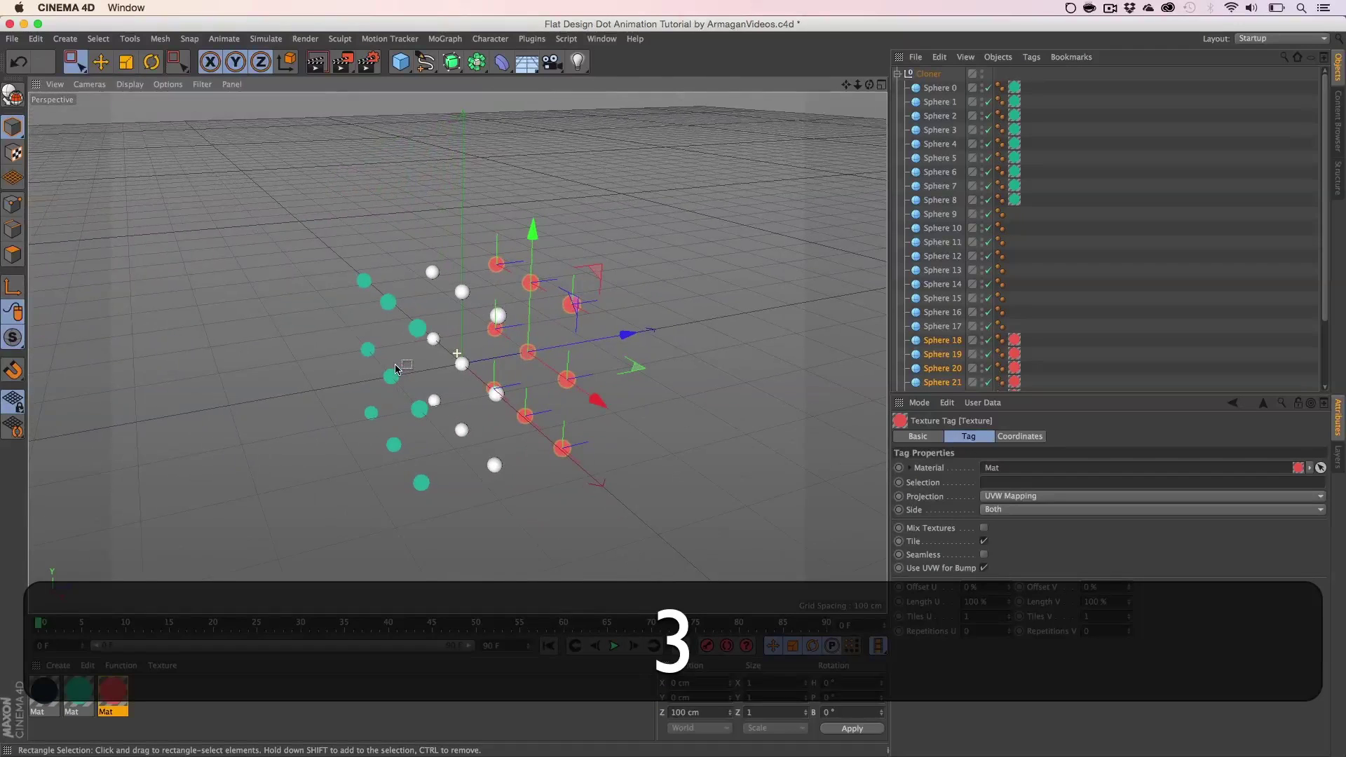
pyautogui.click(316, 62)
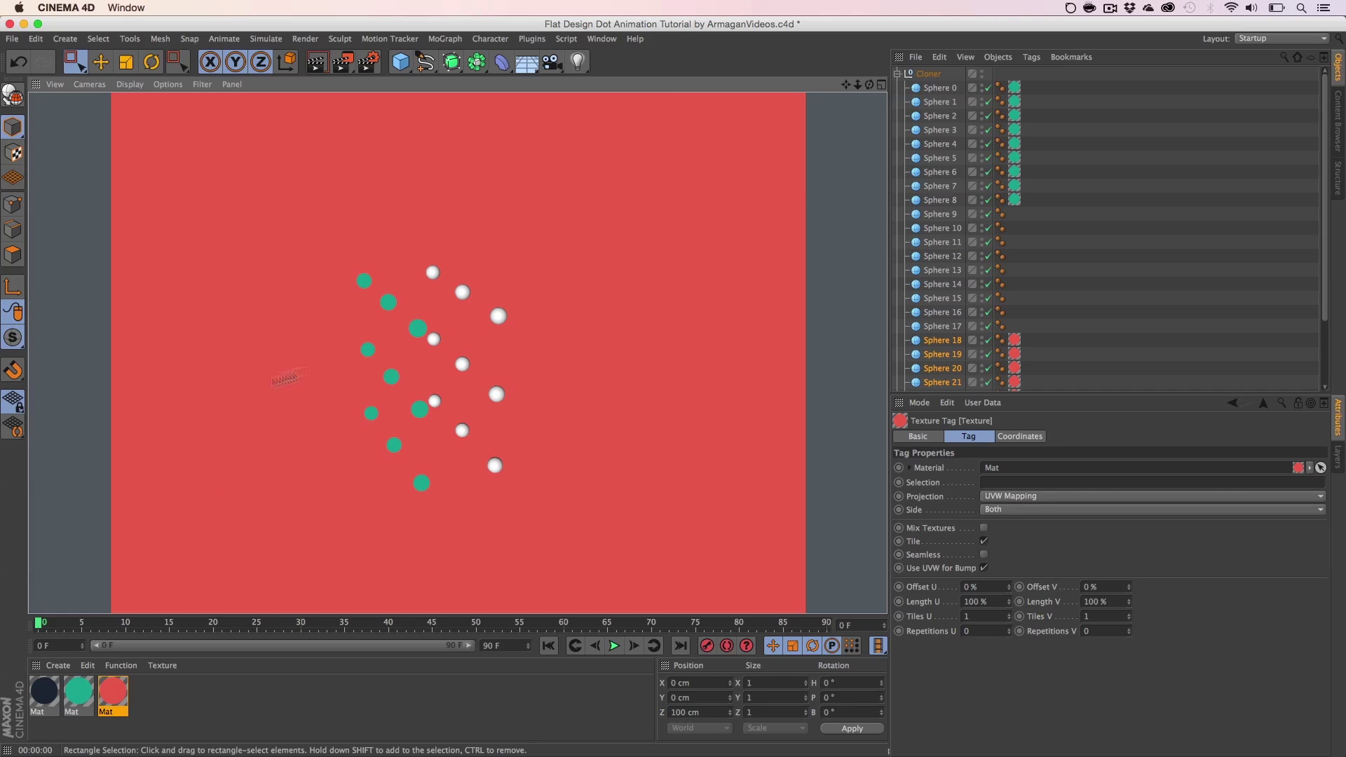
pyautogui.click(234, 384)
# Step: Collapse the Cloner group and replace the Background object's red texture tag with the navy material
pyautogui.click(897, 73)
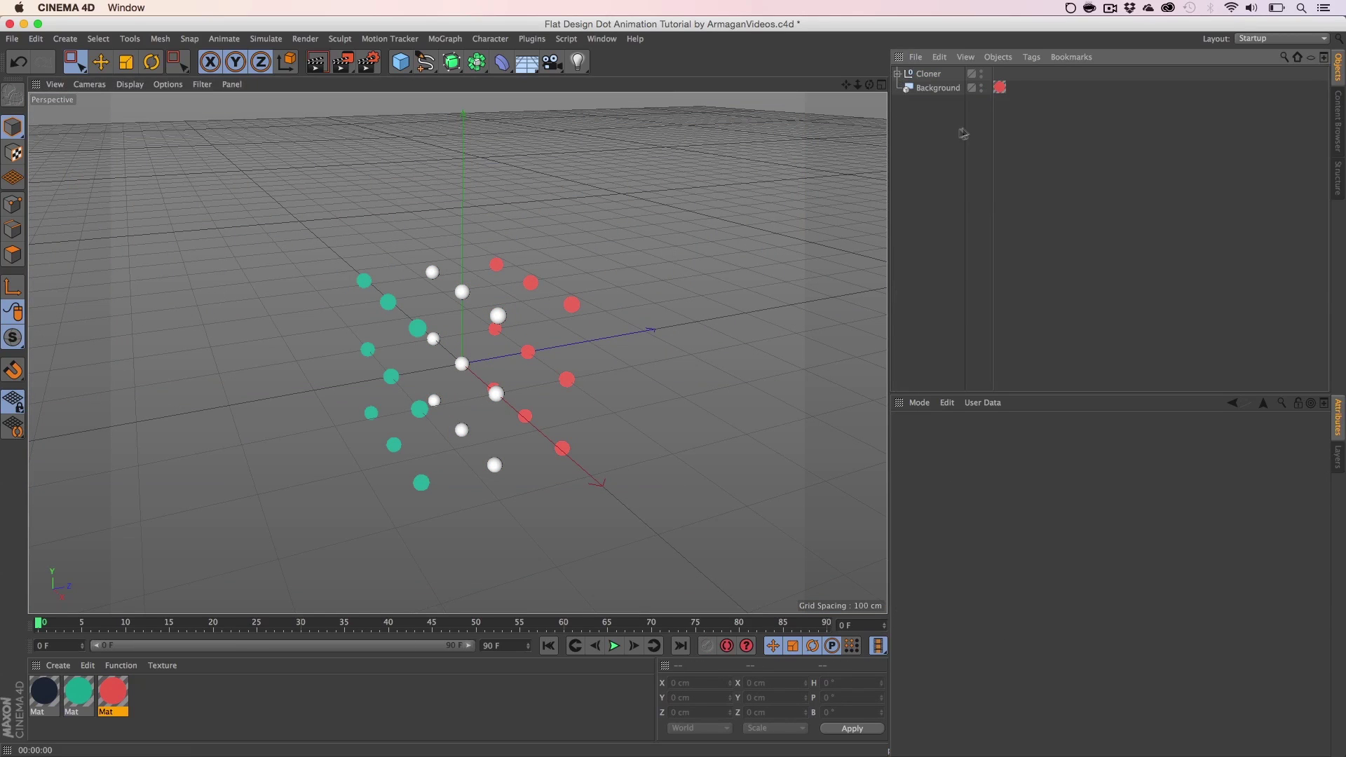
pyautogui.click(1000, 87)
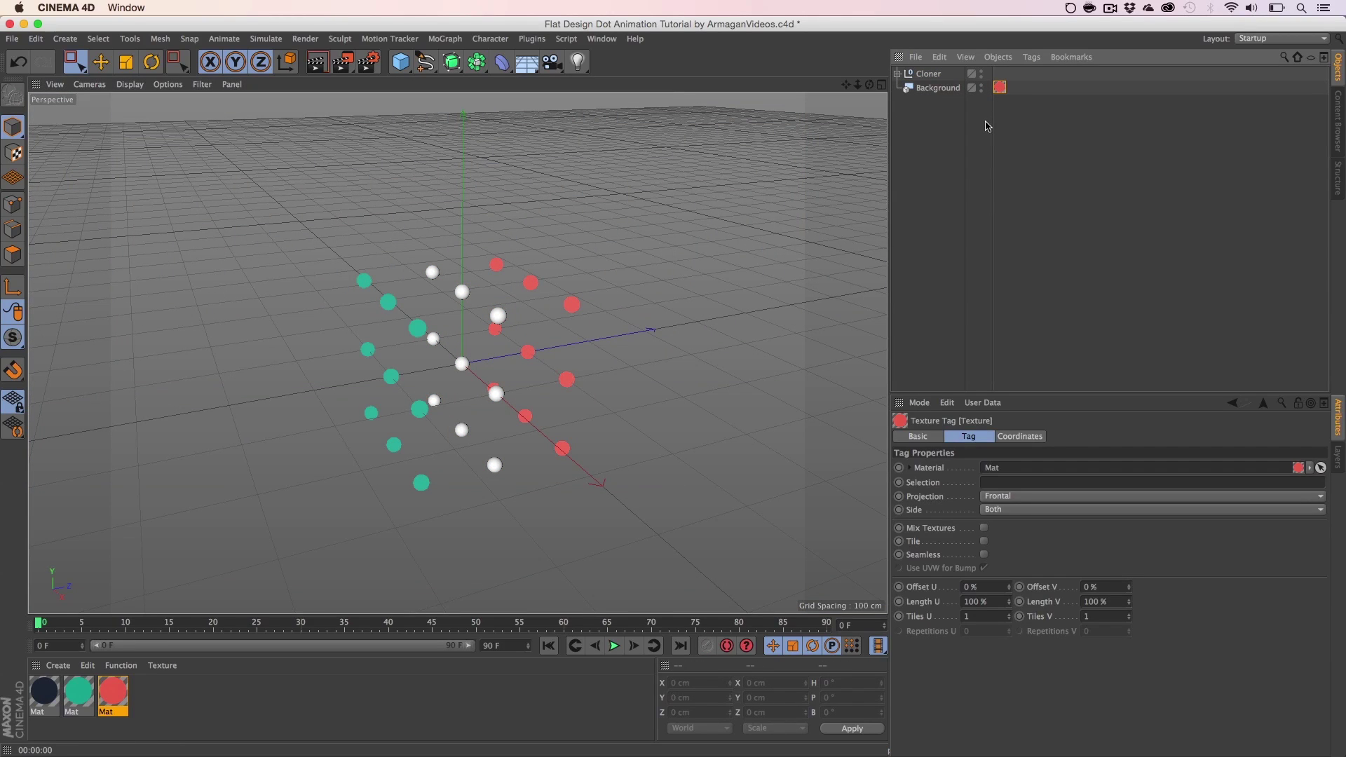
pyautogui.press('BackSpace')
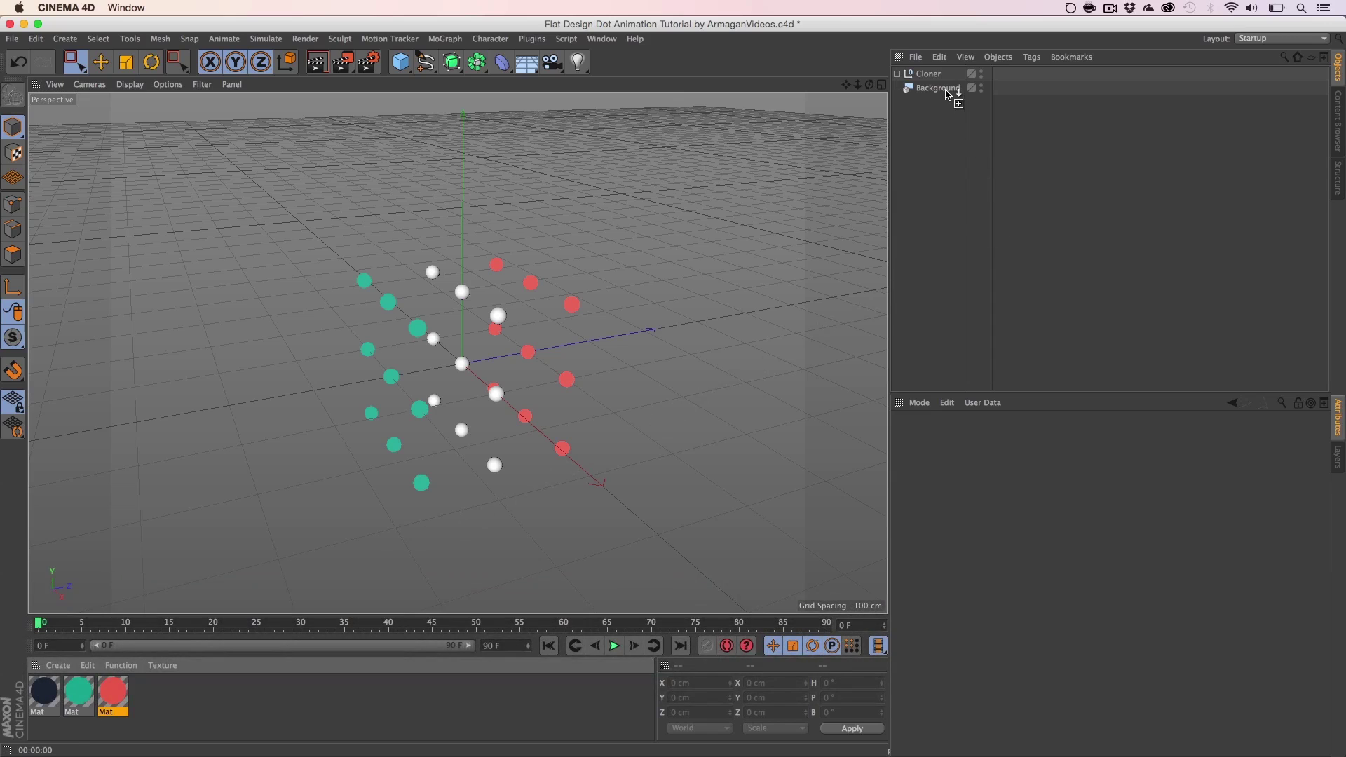
pyautogui.moveTo(946, 91); pyautogui.dragTo(944, 90)
# Step: Create a flat white material with Color and Reflectance disabled and only Luminance enabled, and close its editor
pyautogui.doubleClick(170, 696)
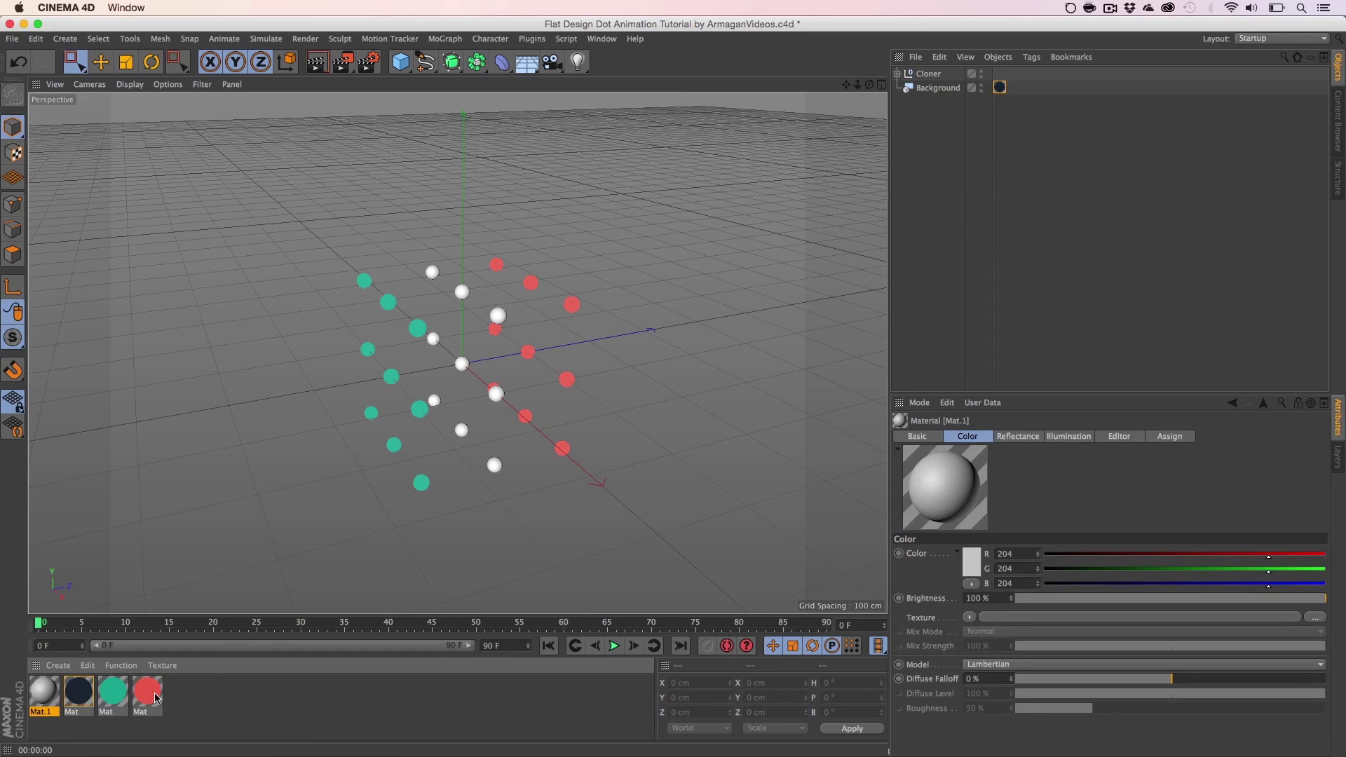
pyautogui.doubleClick(44, 694)
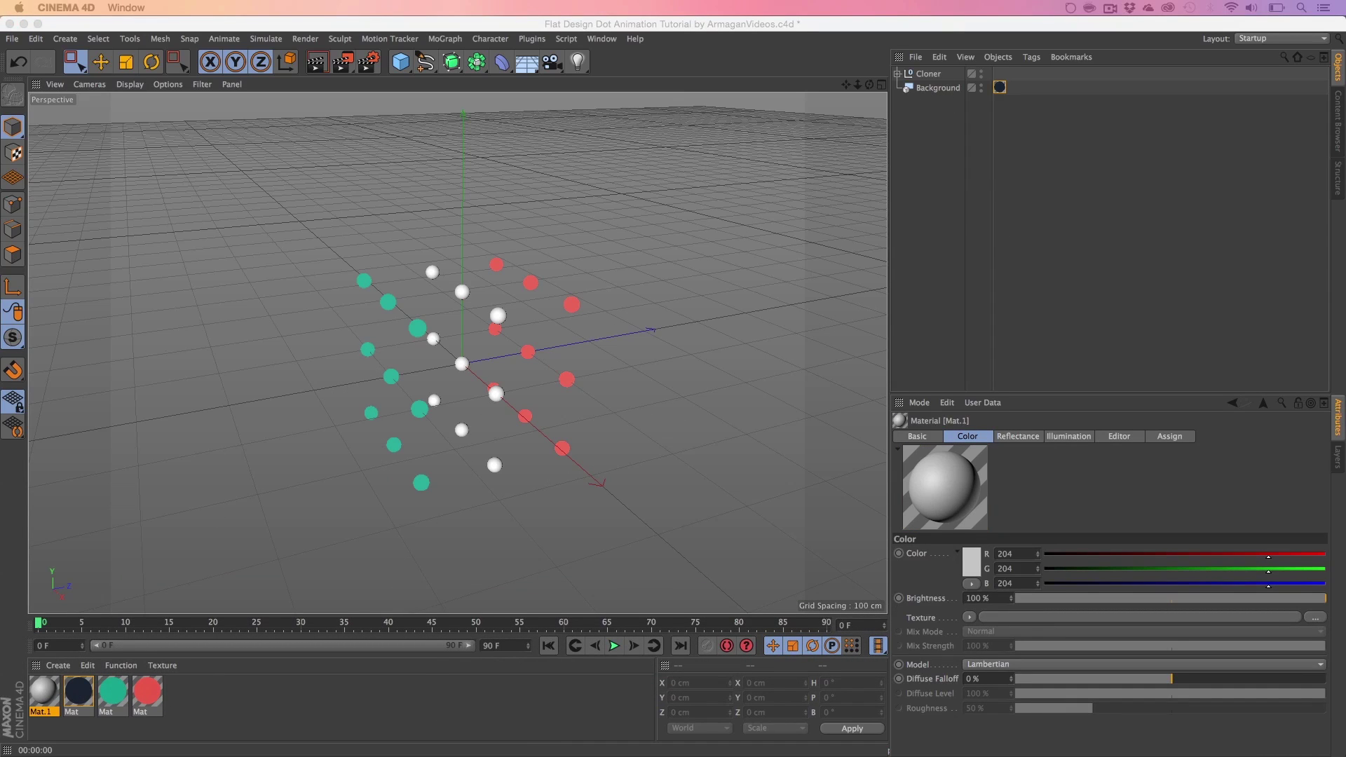
pyautogui.click(376, 459)
pyautogui.click(376, 405)
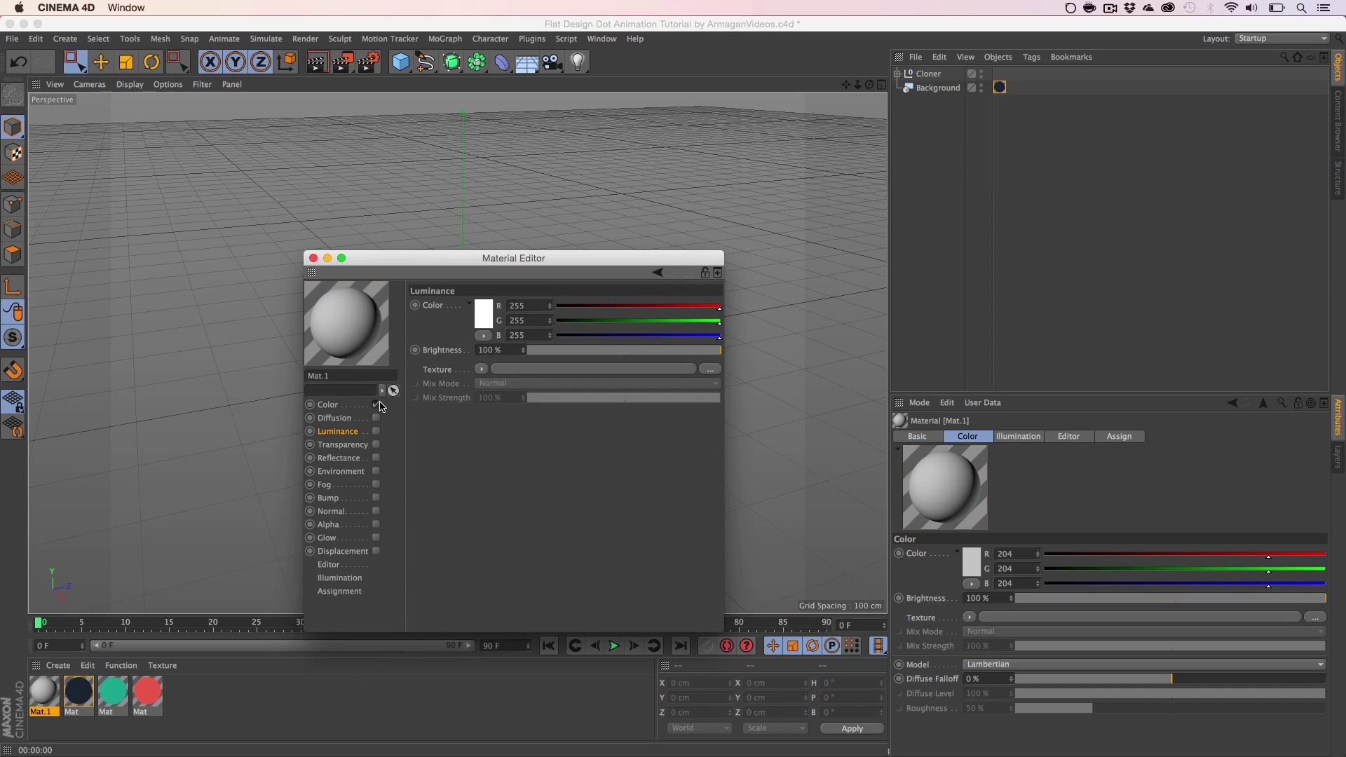
pyautogui.click(376, 431)
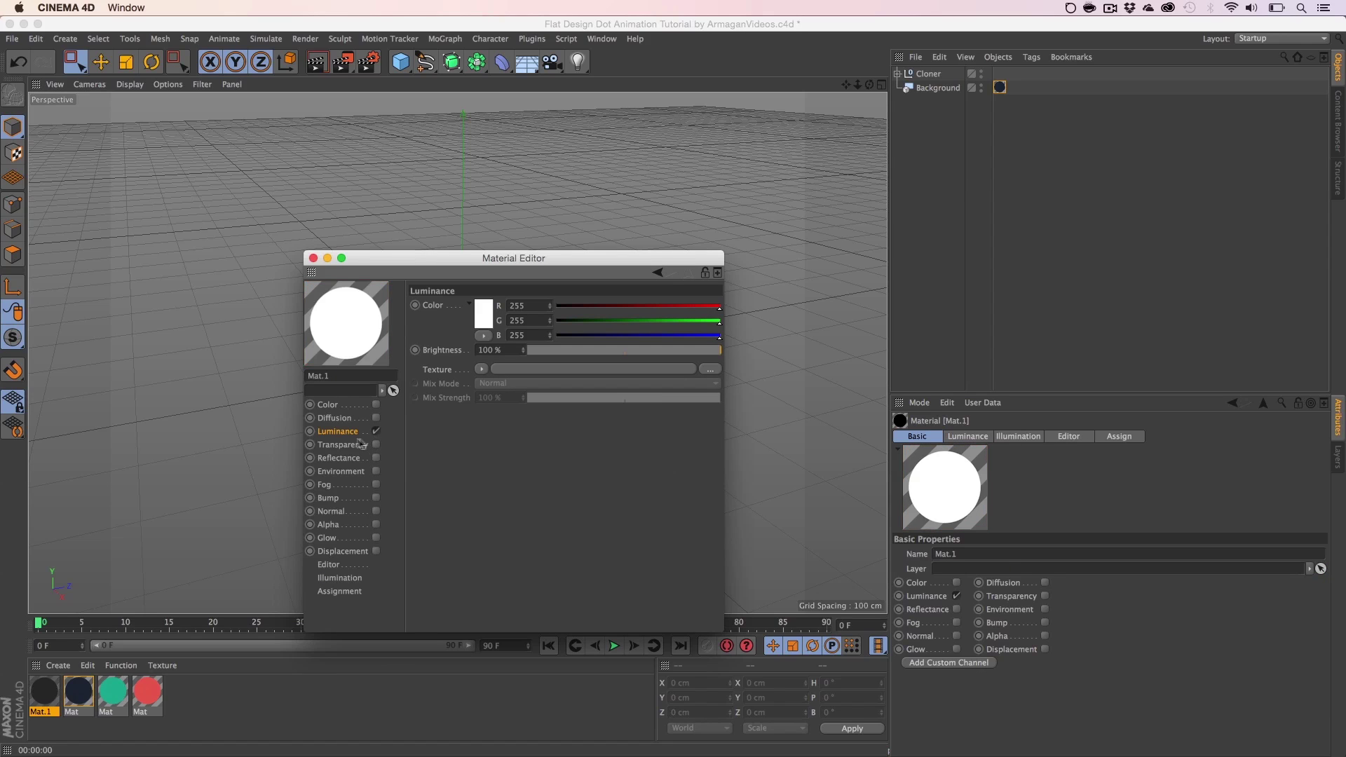
pyautogui.click(313, 258)
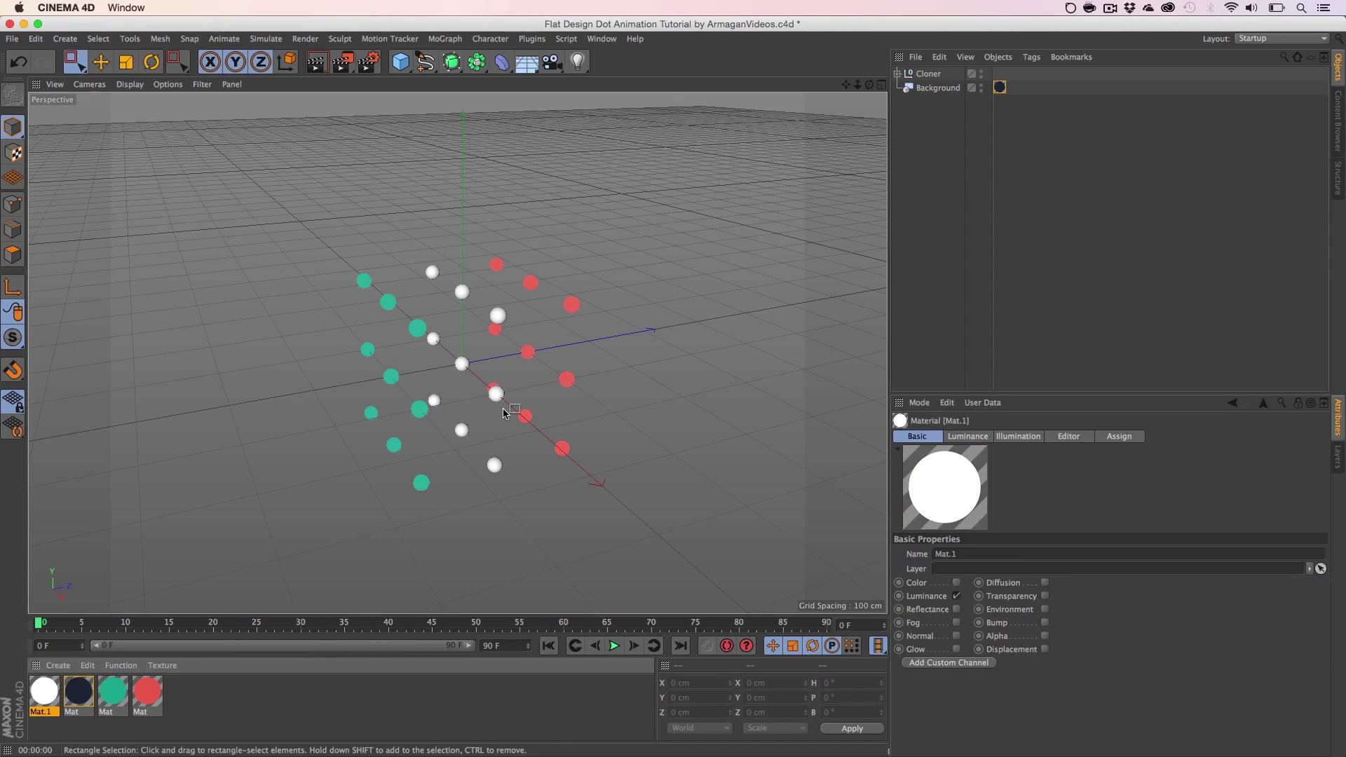
# Step: Select the nine untextured spheres of the middle layer and apply the white luminance material to them
pyautogui.press('3')
pyautogui.moveTo(504, 413); pyautogui.dragTo(516, 411)
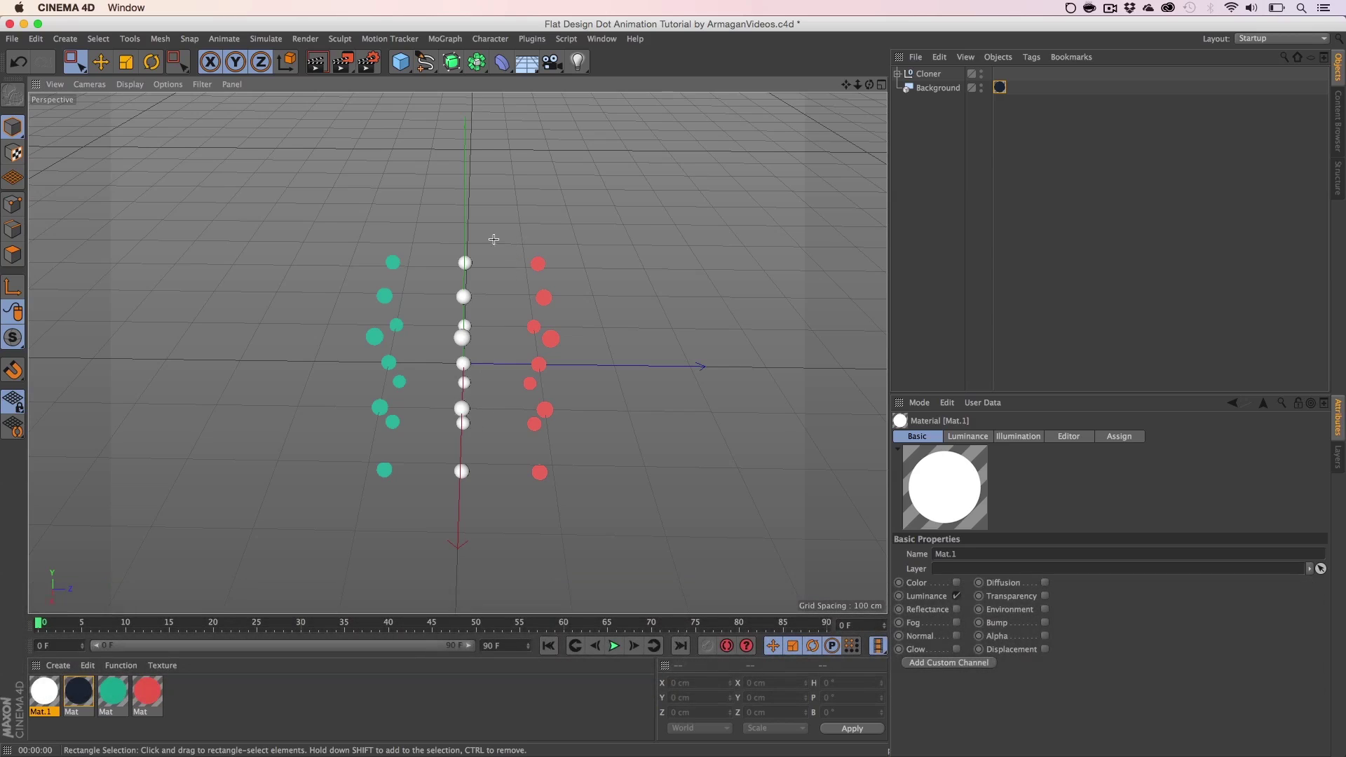
pyautogui.moveTo(495, 239); pyautogui.dragTo(391, 551)
pyautogui.moveTo(490, 526); pyautogui.dragTo(426, 202)
pyautogui.click(49, 697)
pyautogui.moveTo(496, 350); pyautogui.dragTo(565, 308)
pyautogui.press('3')
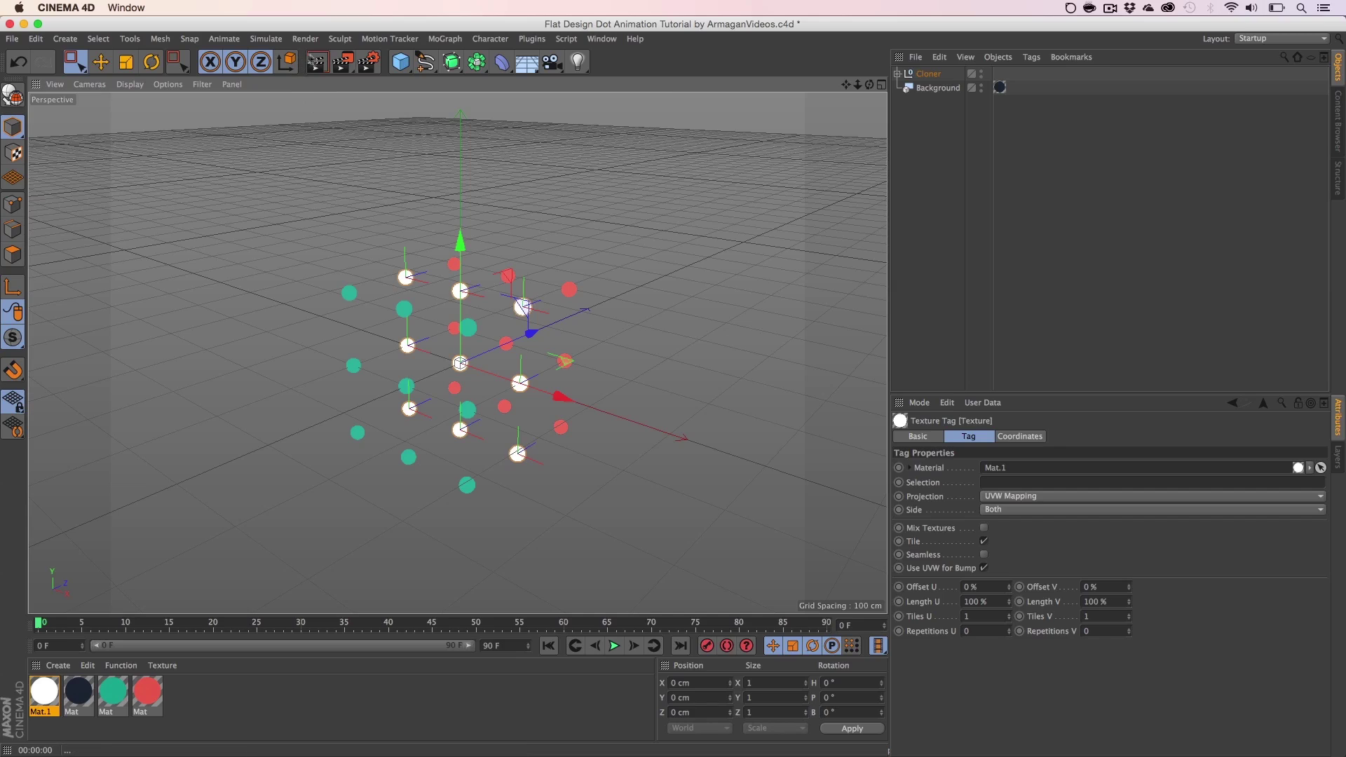
# Step: Render a preview of the view to check the three sphere colors on the navy background, and deselect the spheres
pyautogui.click(318, 62)
pyautogui.click(496, 242)
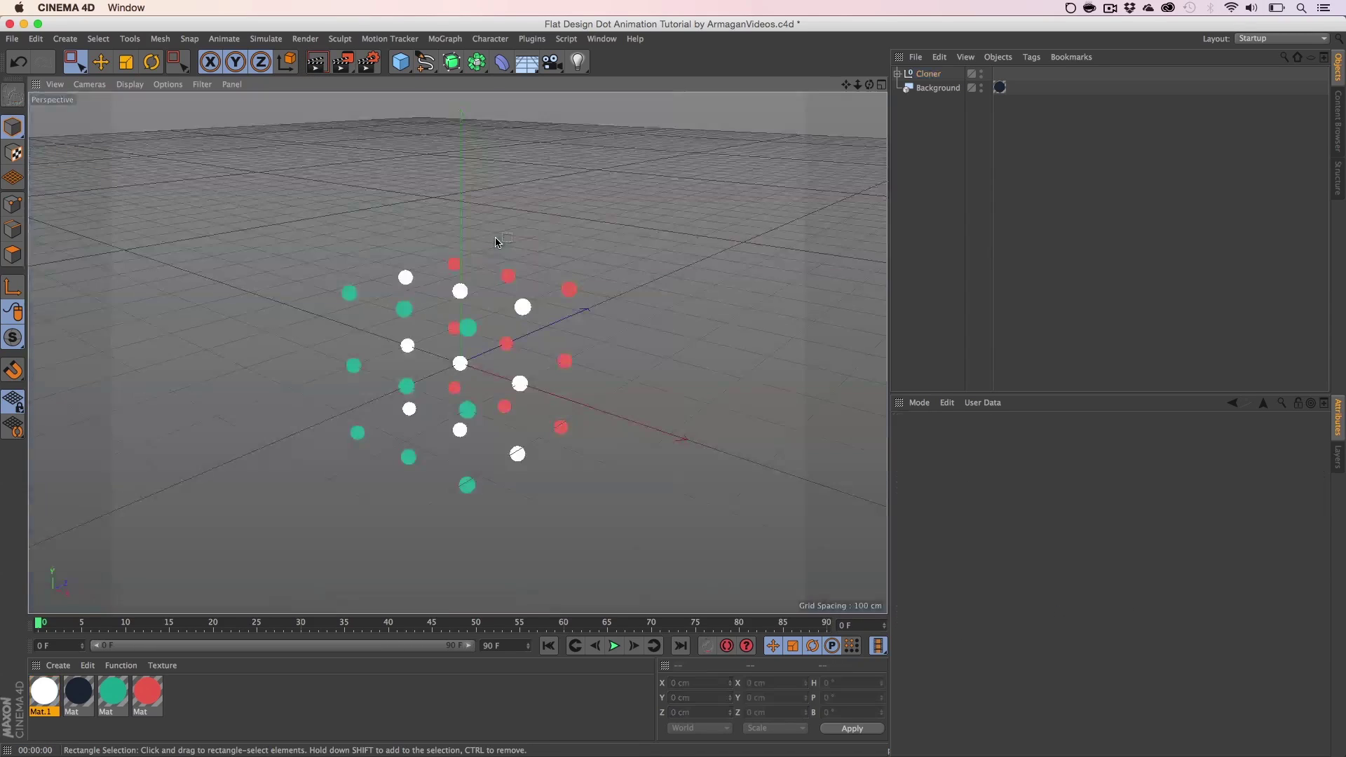
pyautogui.press('3')
pyautogui.moveTo(525, 370)
pyautogui.mouseDown()
pyautogui.moveTo(544, 301)
pyautogui.moveTo(562, 372)
pyautogui.moveTo(515, 384)
pyautogui.mouseUp()
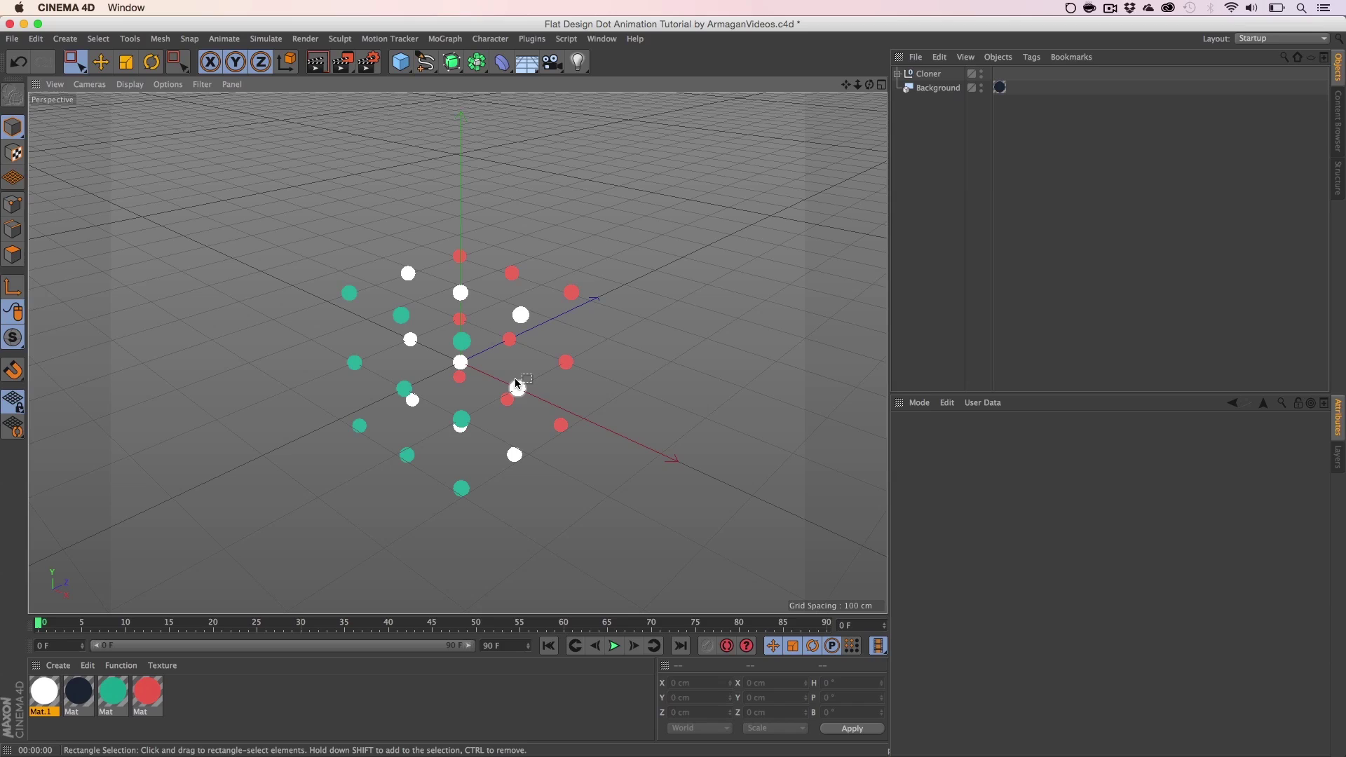
# Step: Set the render output height to 800 pixels and the frame rate to 60, and close the render settings
pyautogui.click(352, 60)
pyautogui.click(369, 62)
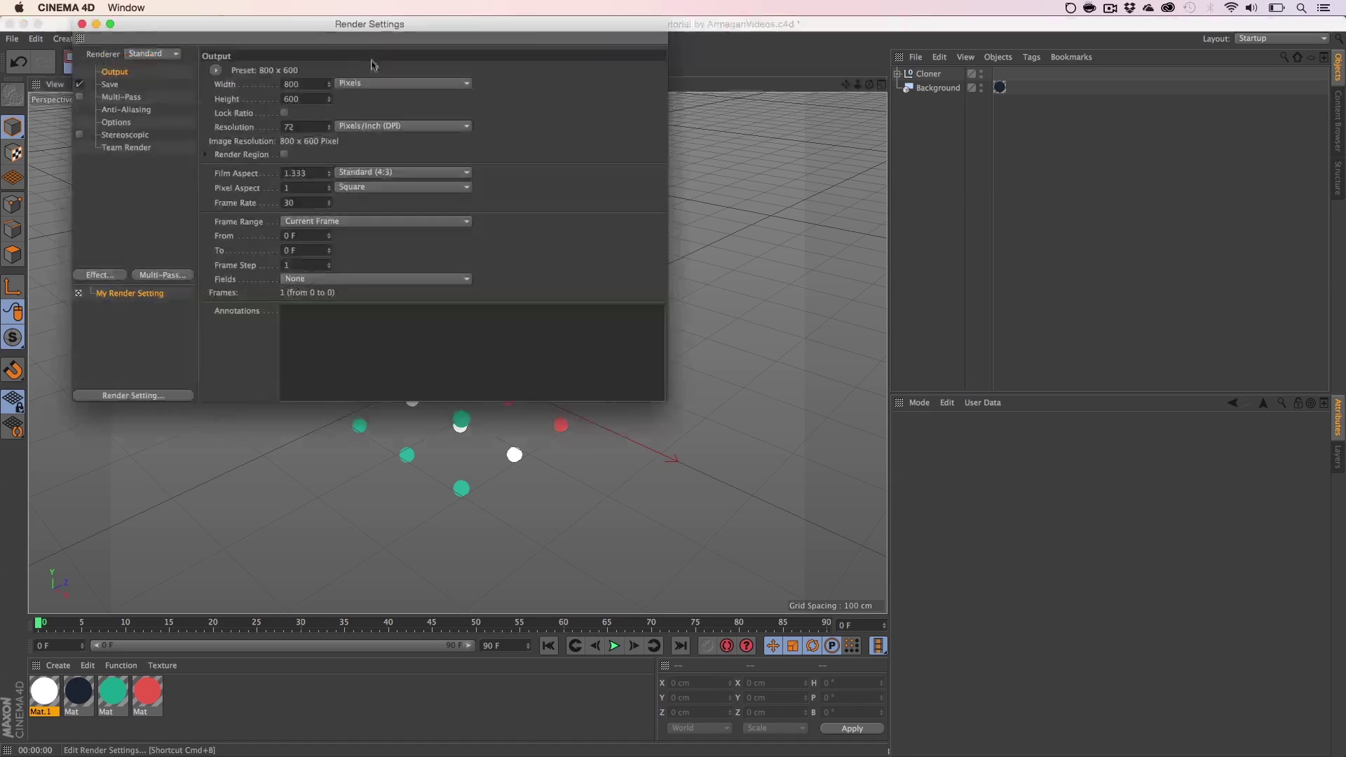
pyautogui.moveTo(375, 31); pyautogui.dragTo(863, 225)
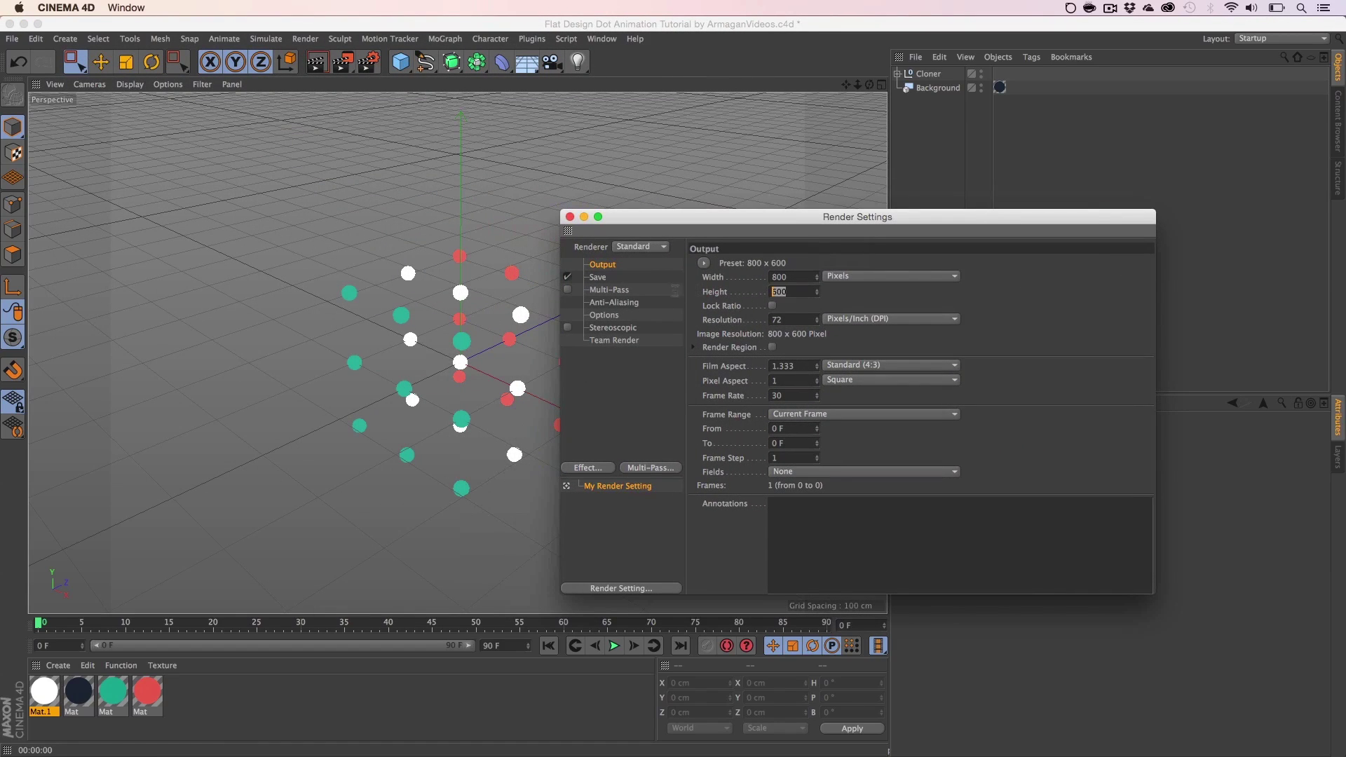
pyautogui.write('800')
pyautogui.press('Return')
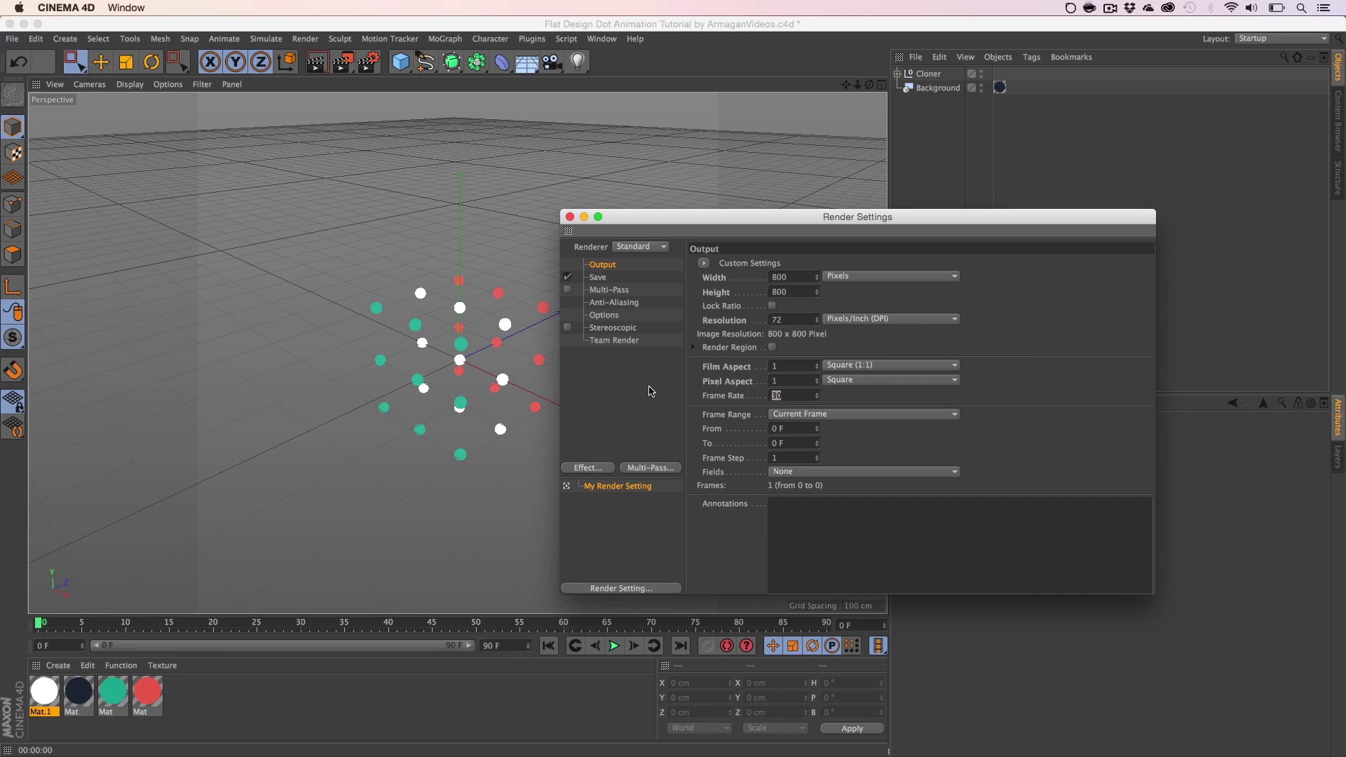
pyautogui.write('60')
pyautogui.press('Return')
pyautogui.click(569, 218)
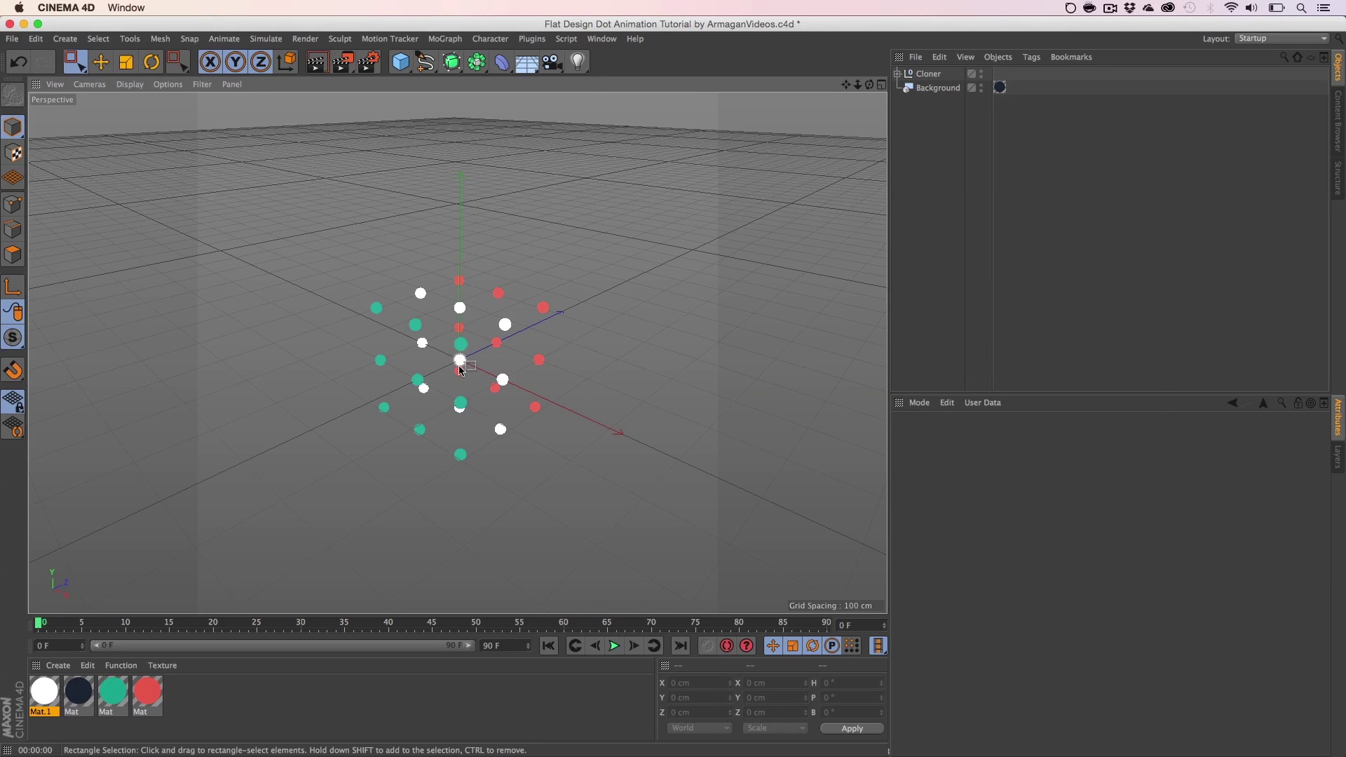
# Step: Zoom in and center the sphere cluster so it fills more of the square render frame
pyautogui.press('2')
pyautogui.moveTo(459, 367); pyautogui.dragTo(470, 339)
pyautogui.press('1')
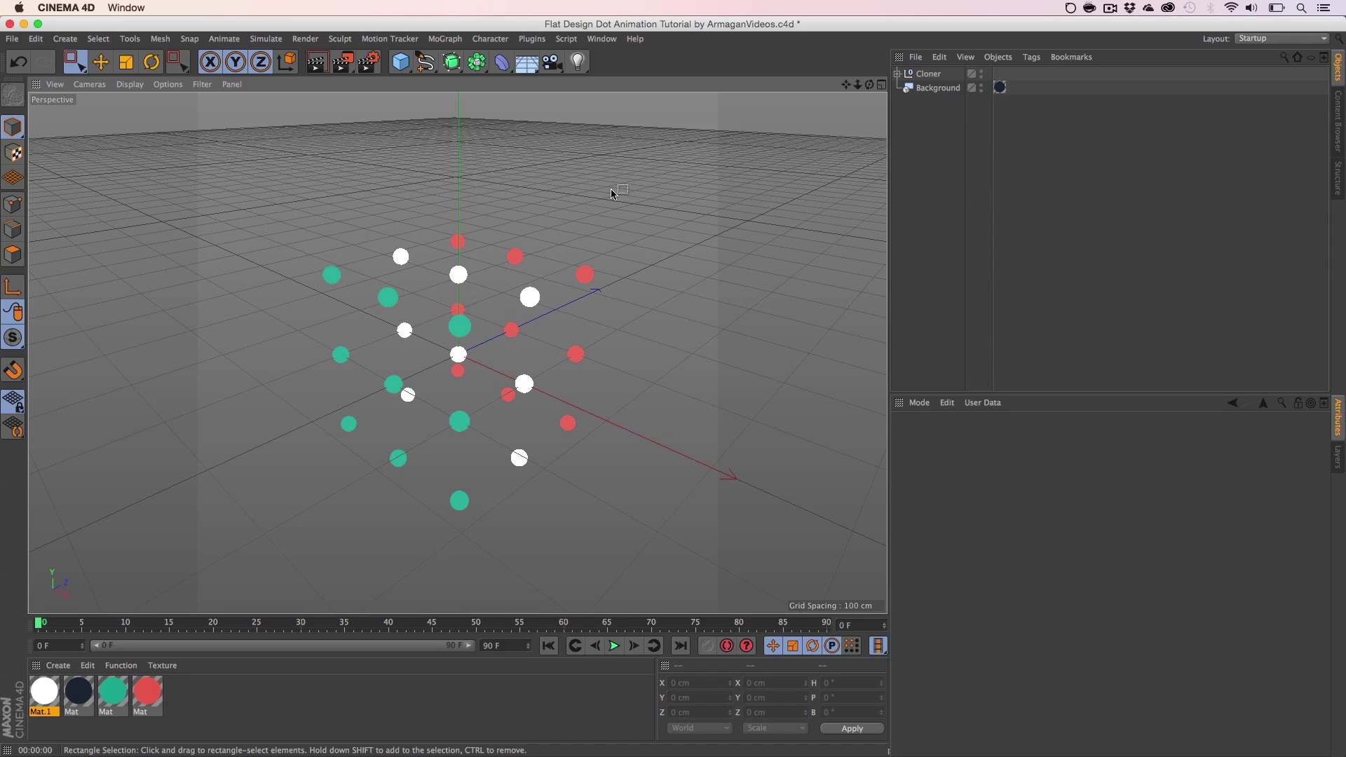
# Step: Add a camera, look through it, and set its projection to Front
pyautogui.moveTo(552, 62); pyautogui.dragTo(600, 82)
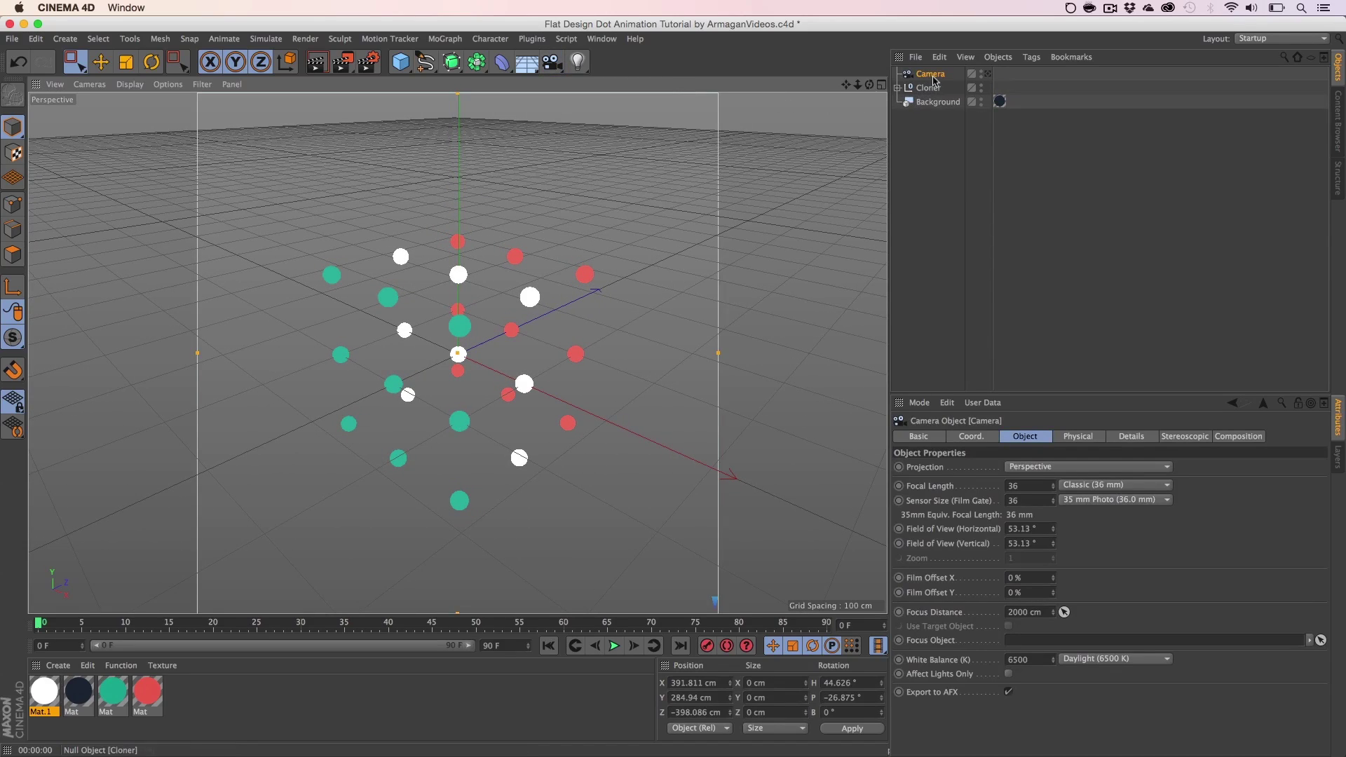
pyautogui.click(988, 75)
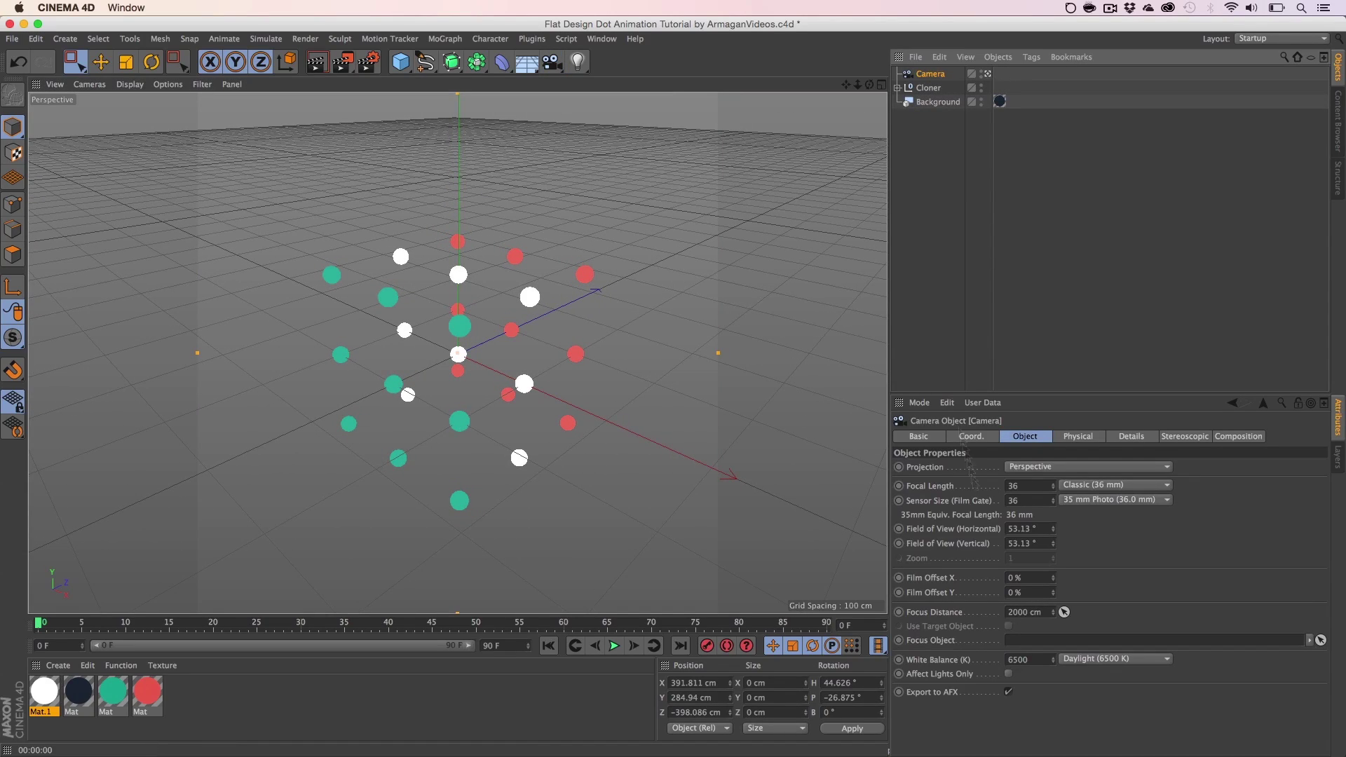
pyautogui.click(1059, 468)
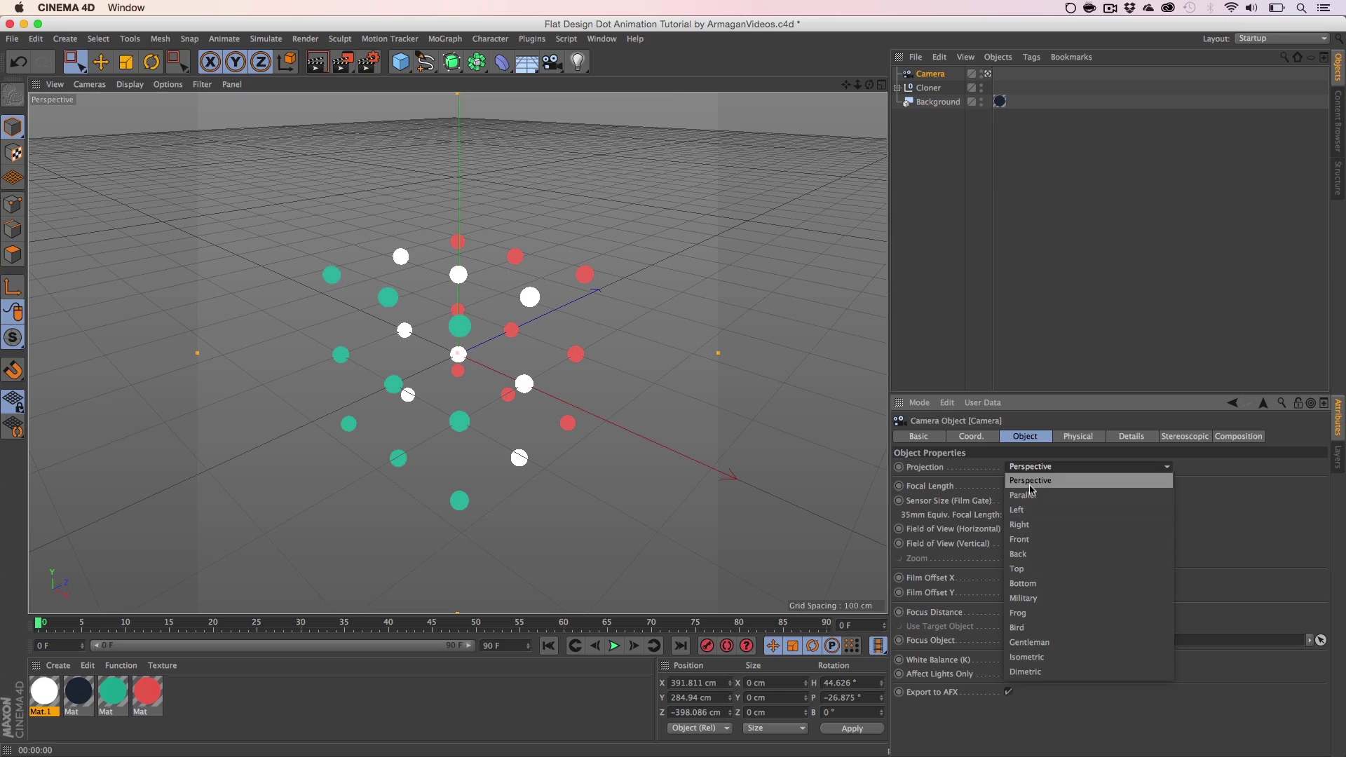
pyautogui.click(1031, 539)
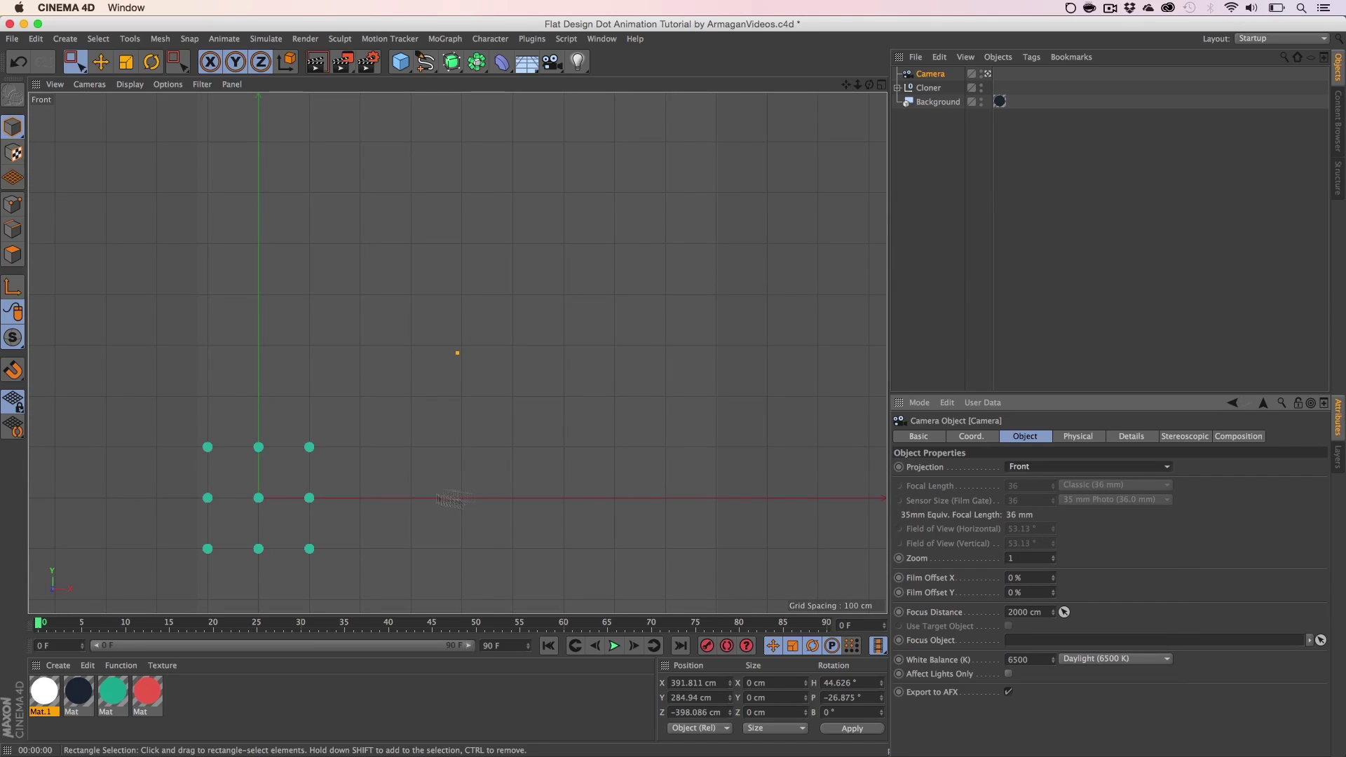
# Step: Center and enlarge the dot grid in the camera frame, and turn on Autokeying
pyautogui.moveTo(306, 483); pyautogui.dragTo(484, 334)
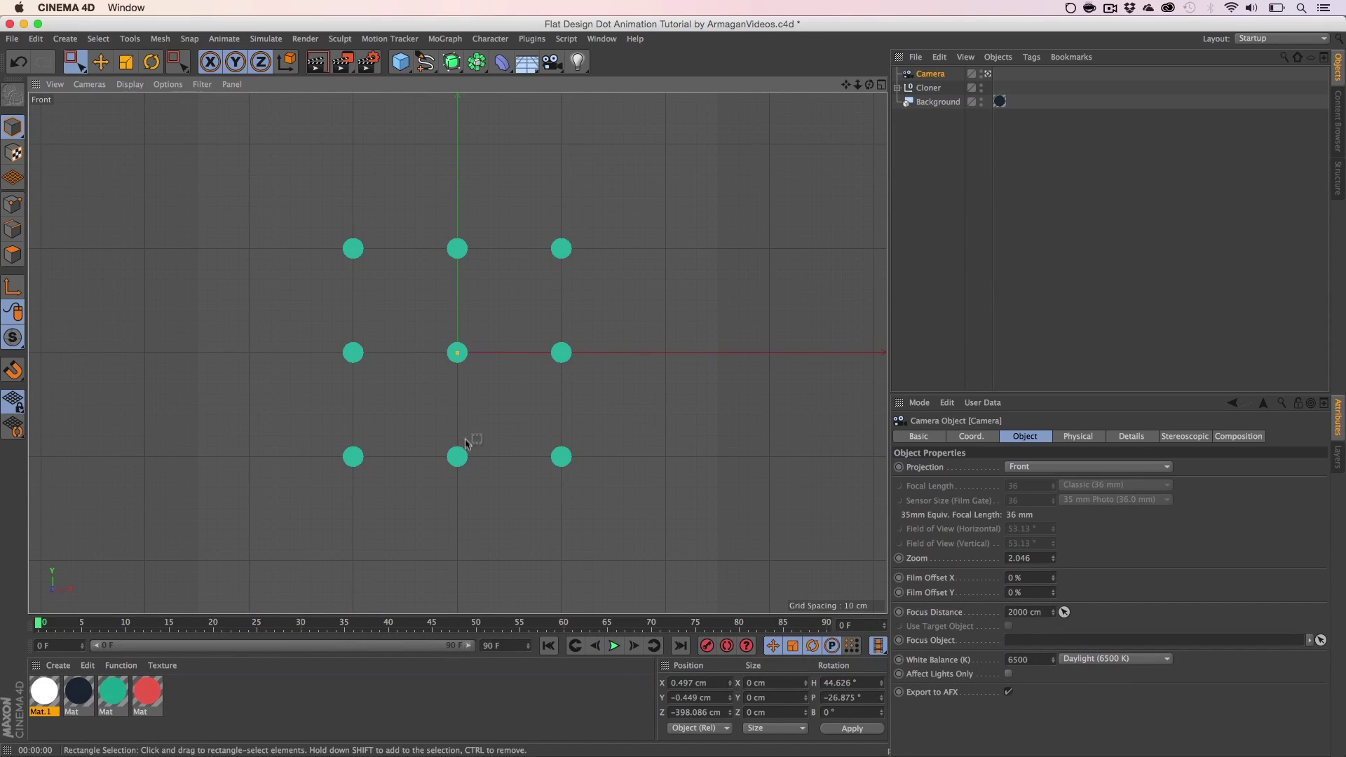
pyautogui.click(727, 648)
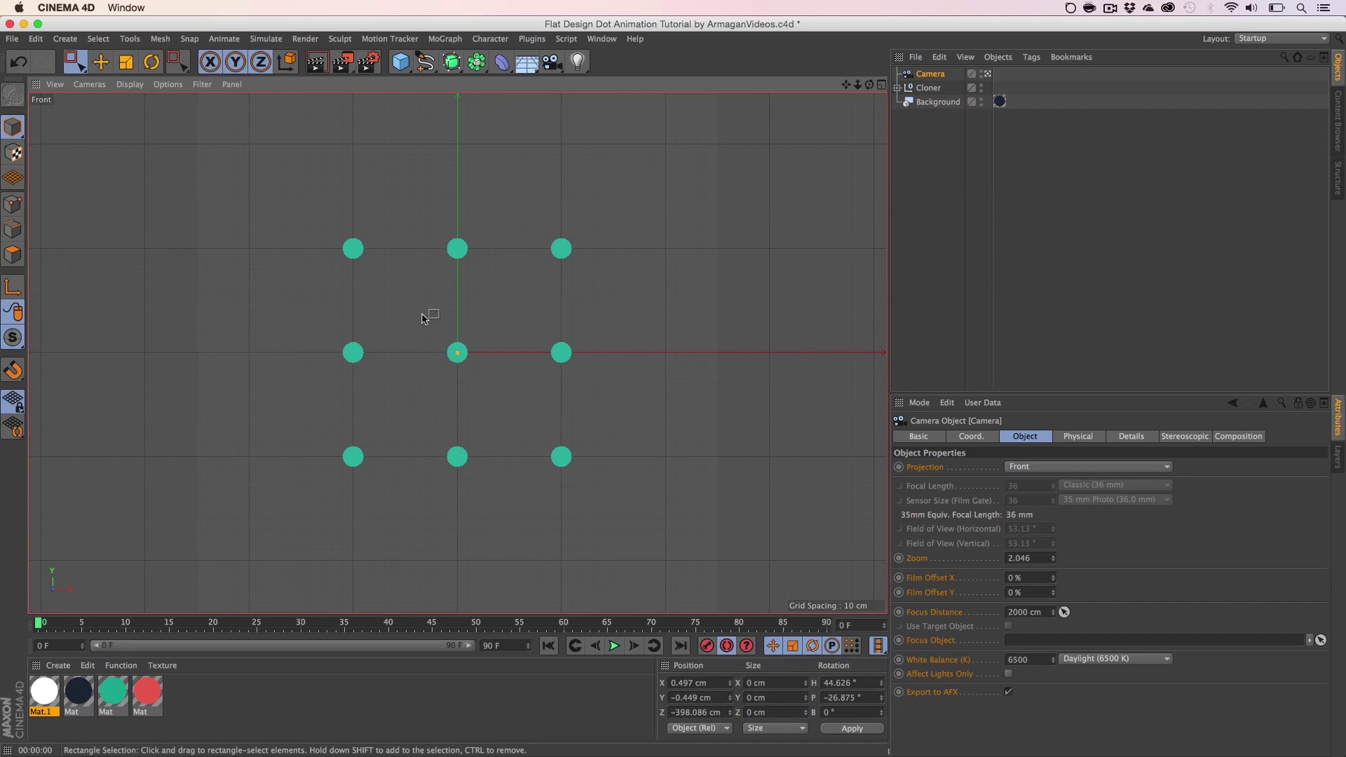
pyautogui.click(927, 89)
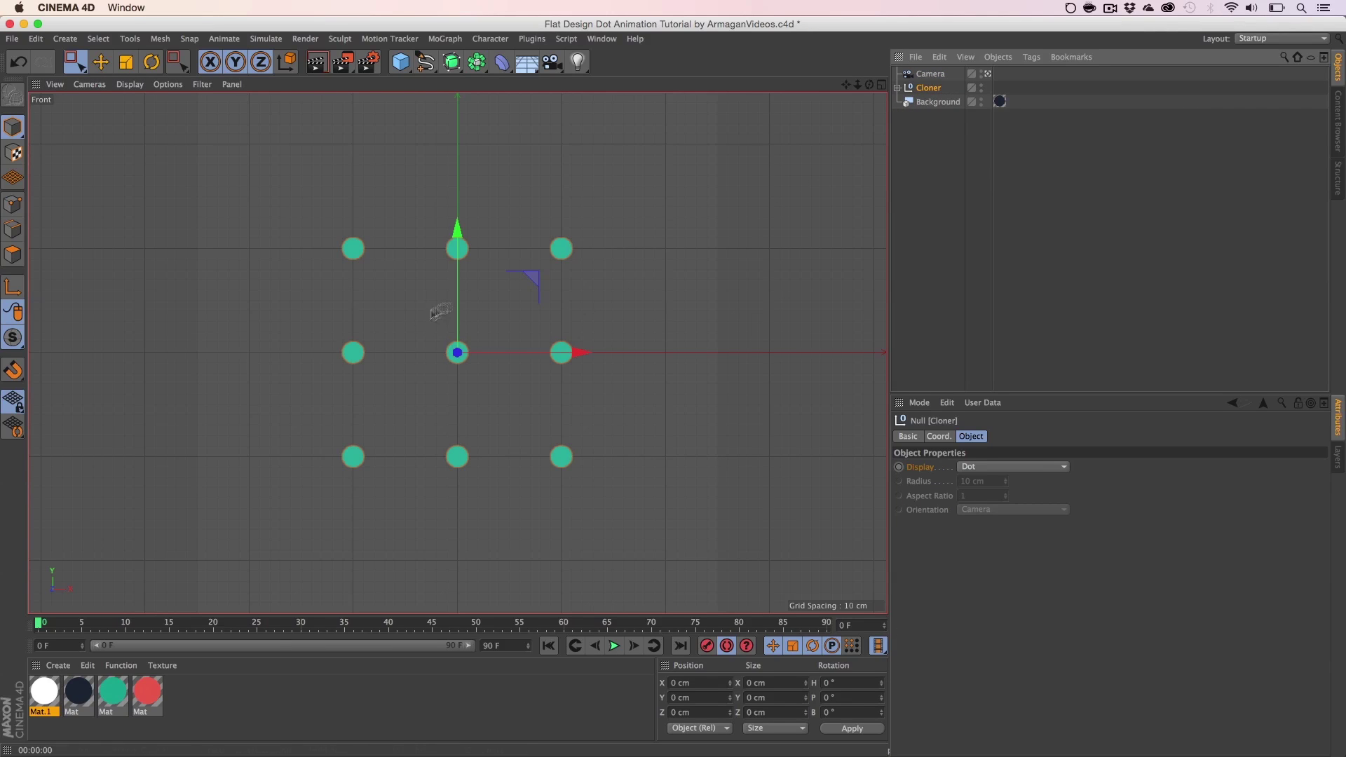
pyautogui.press('3')
pyautogui.moveTo(412, 309); pyautogui.dragTo(457, 345)
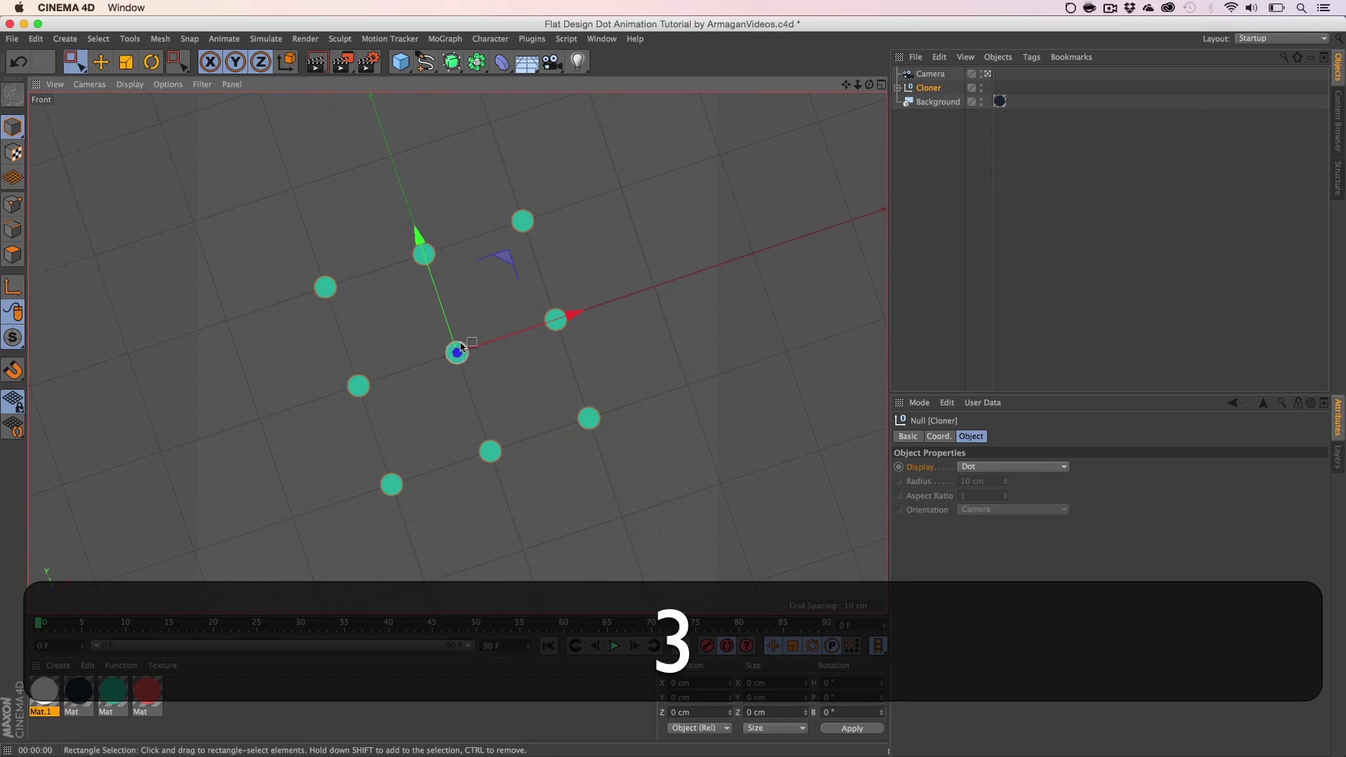
pyautogui.press('super+z')
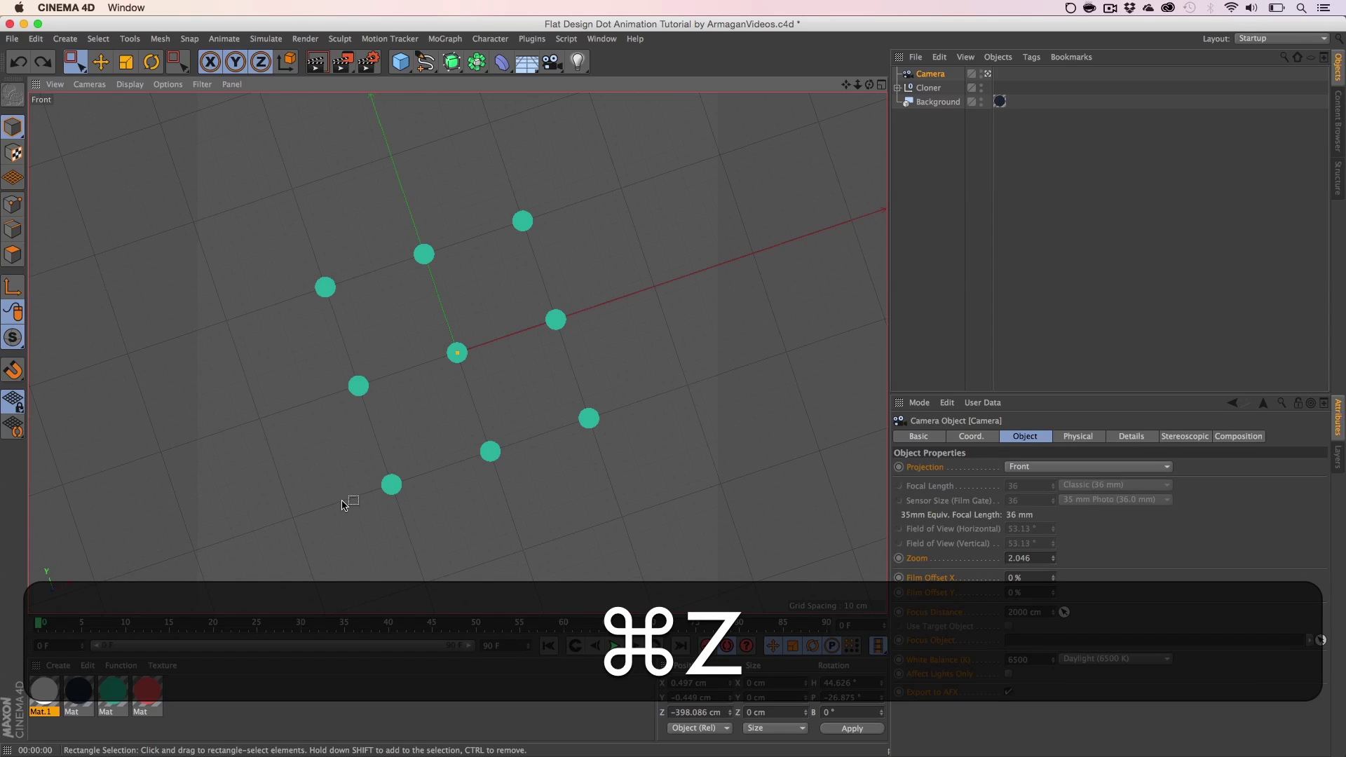
pyautogui.press('3')
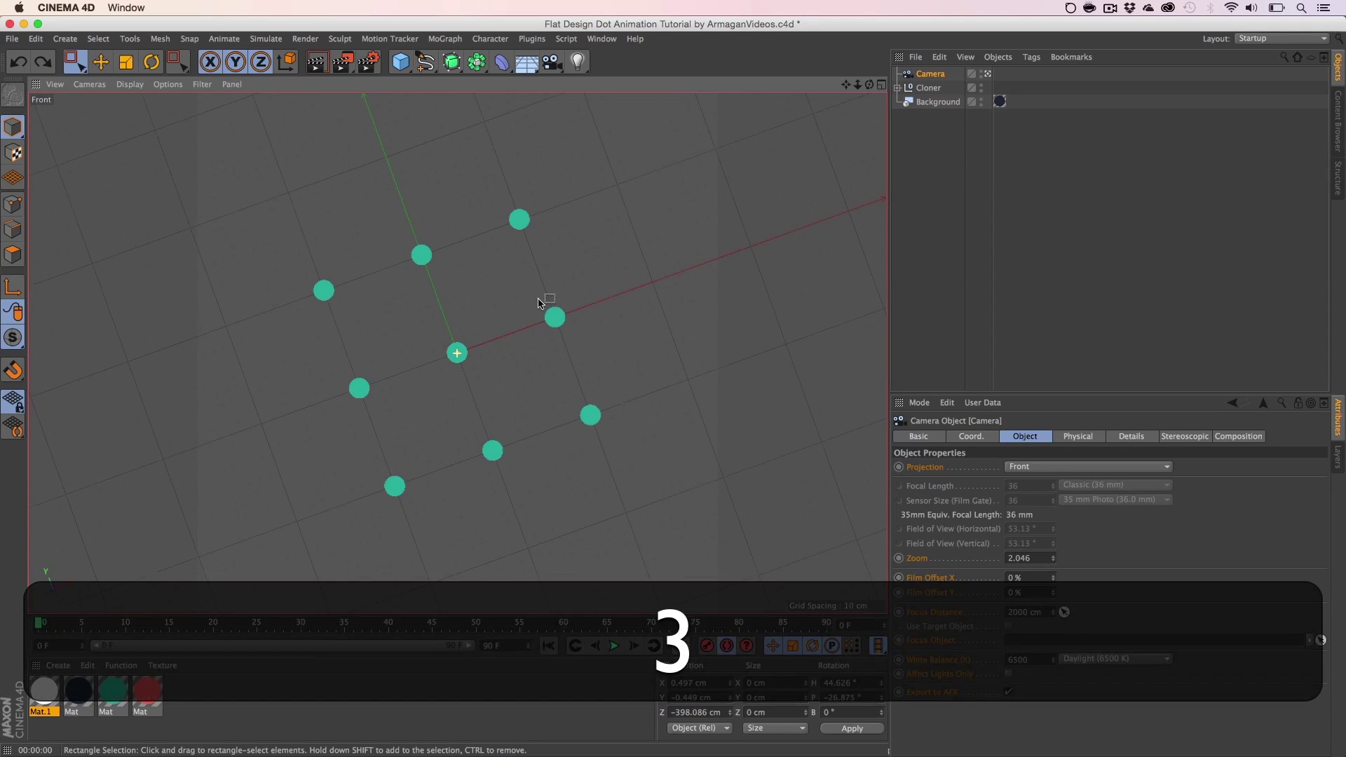
pyautogui.moveTo(547, 307); pyautogui.dragTo(496, 289)
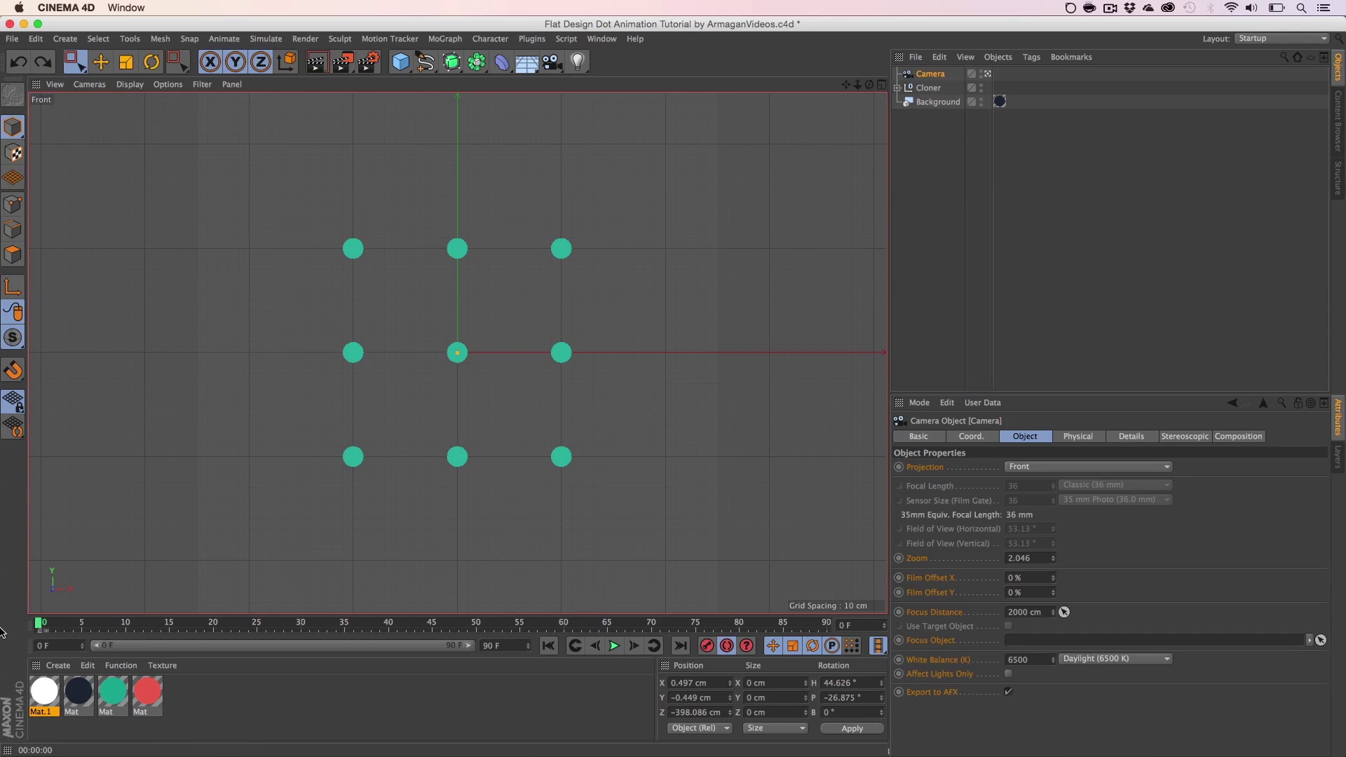
# Step: Record a keyframe for the Cloner at frame 0, and rotate it to a pitch of 90° at frame 25
pyautogui.moveTo(42, 626); pyautogui.dragTo(134, 624)
pyautogui.click(928, 88)
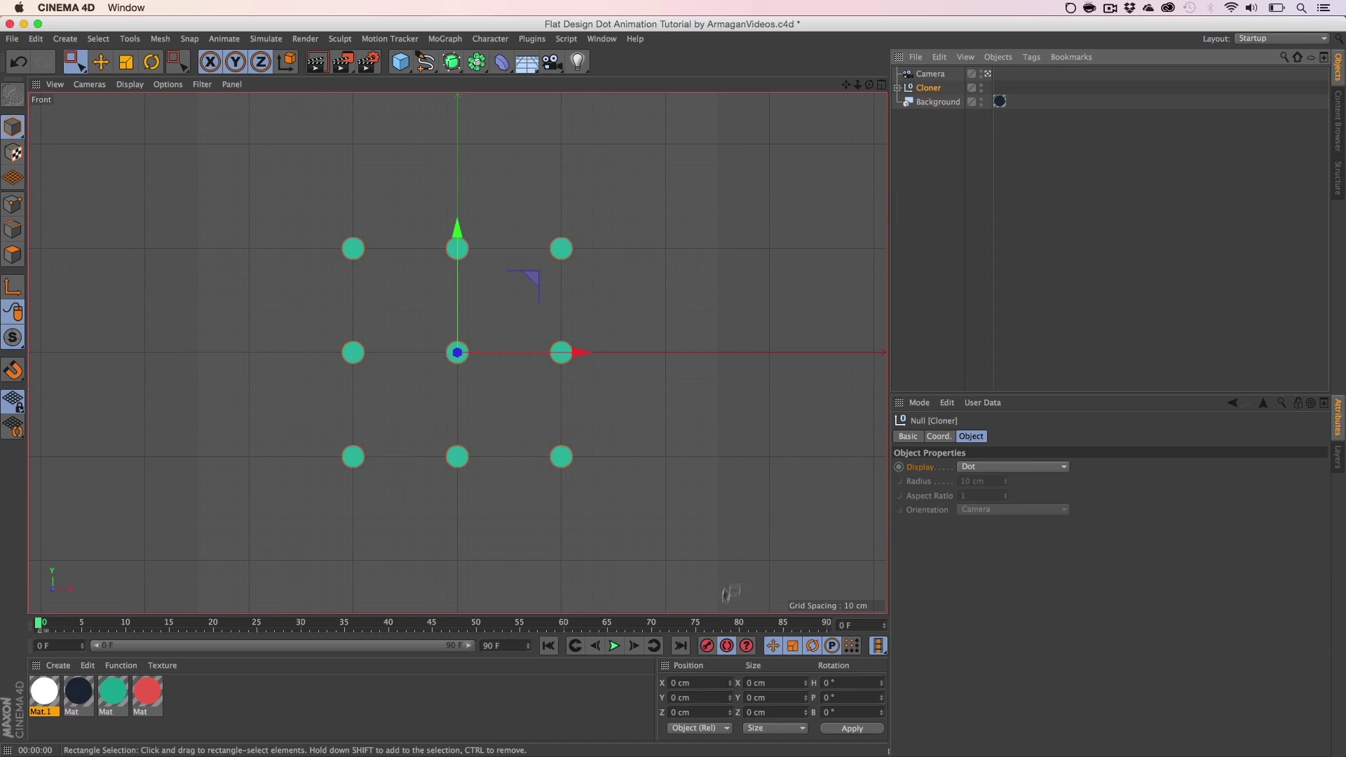
pyautogui.click(705, 648)
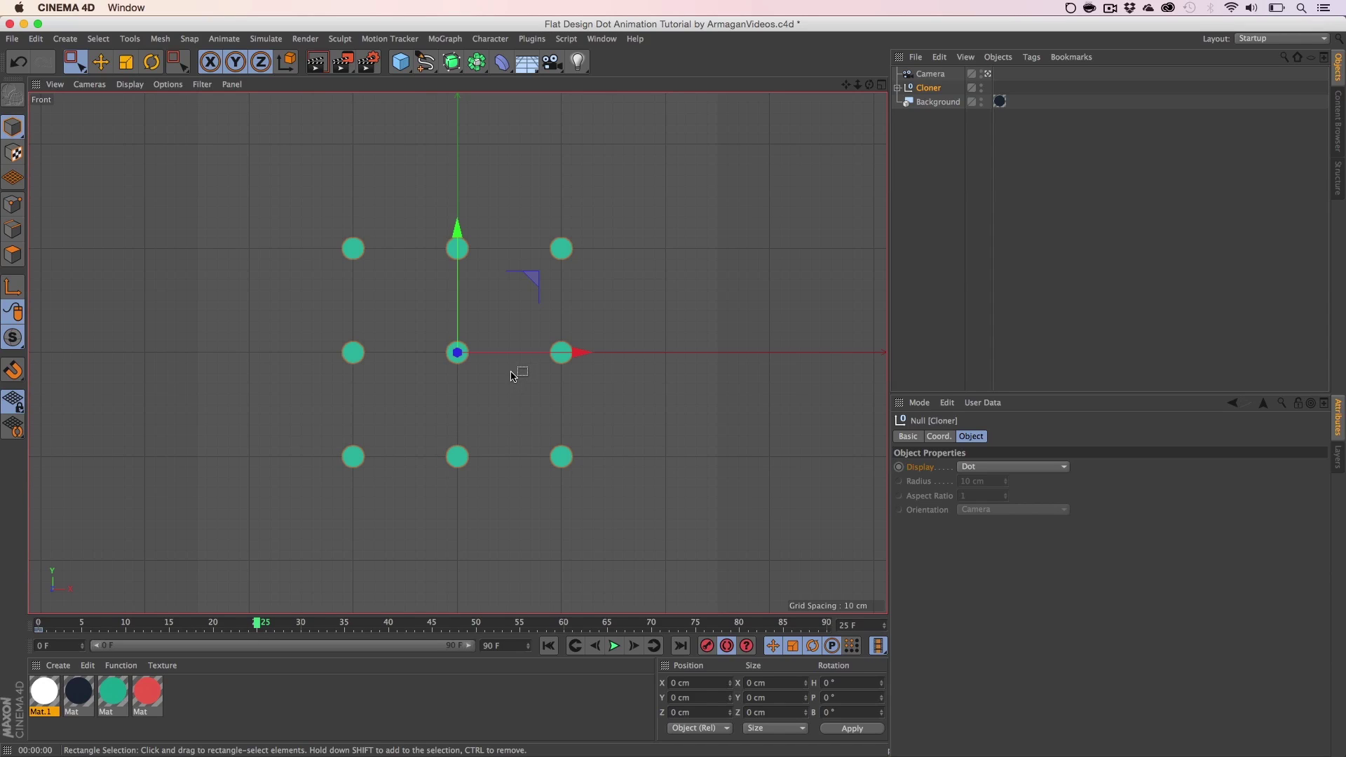
pyautogui.press('r')
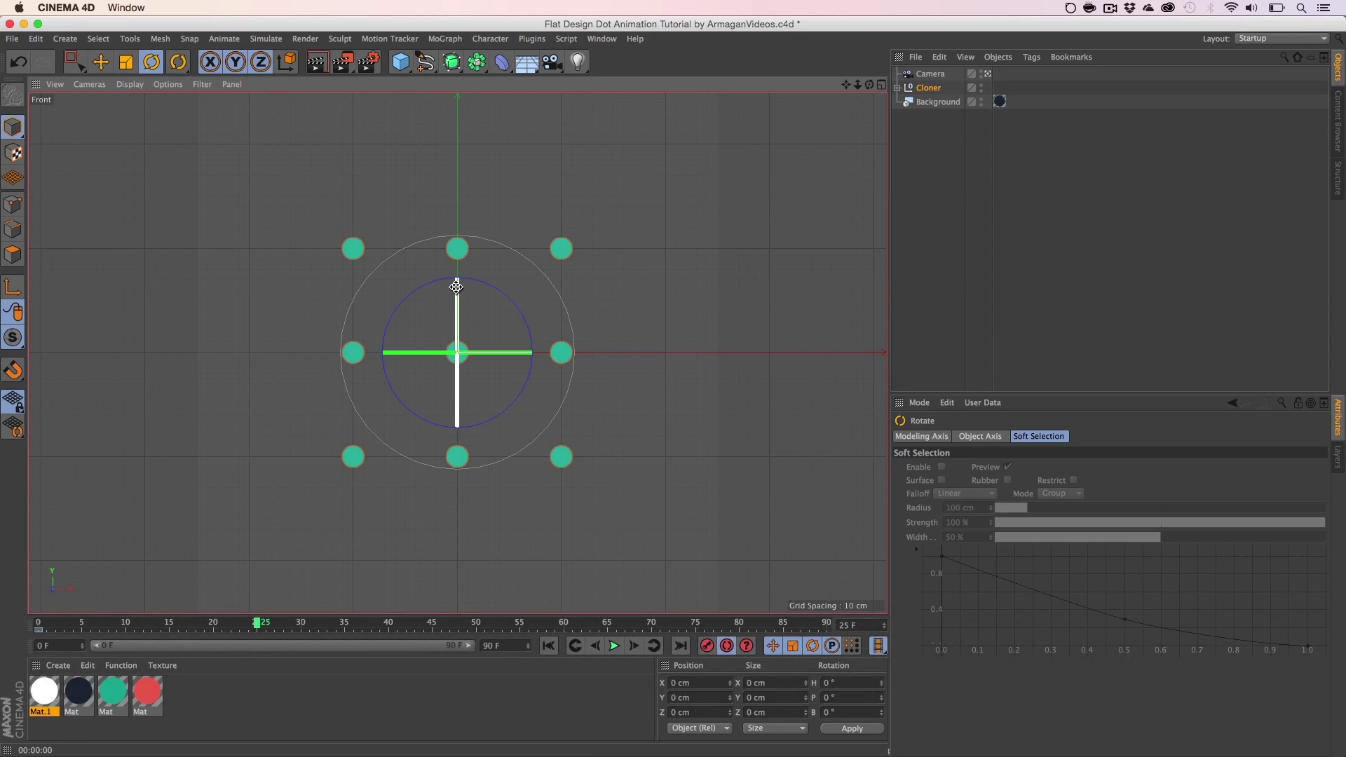
pyautogui.moveTo(456, 287); pyautogui.dragTo(450, 443)
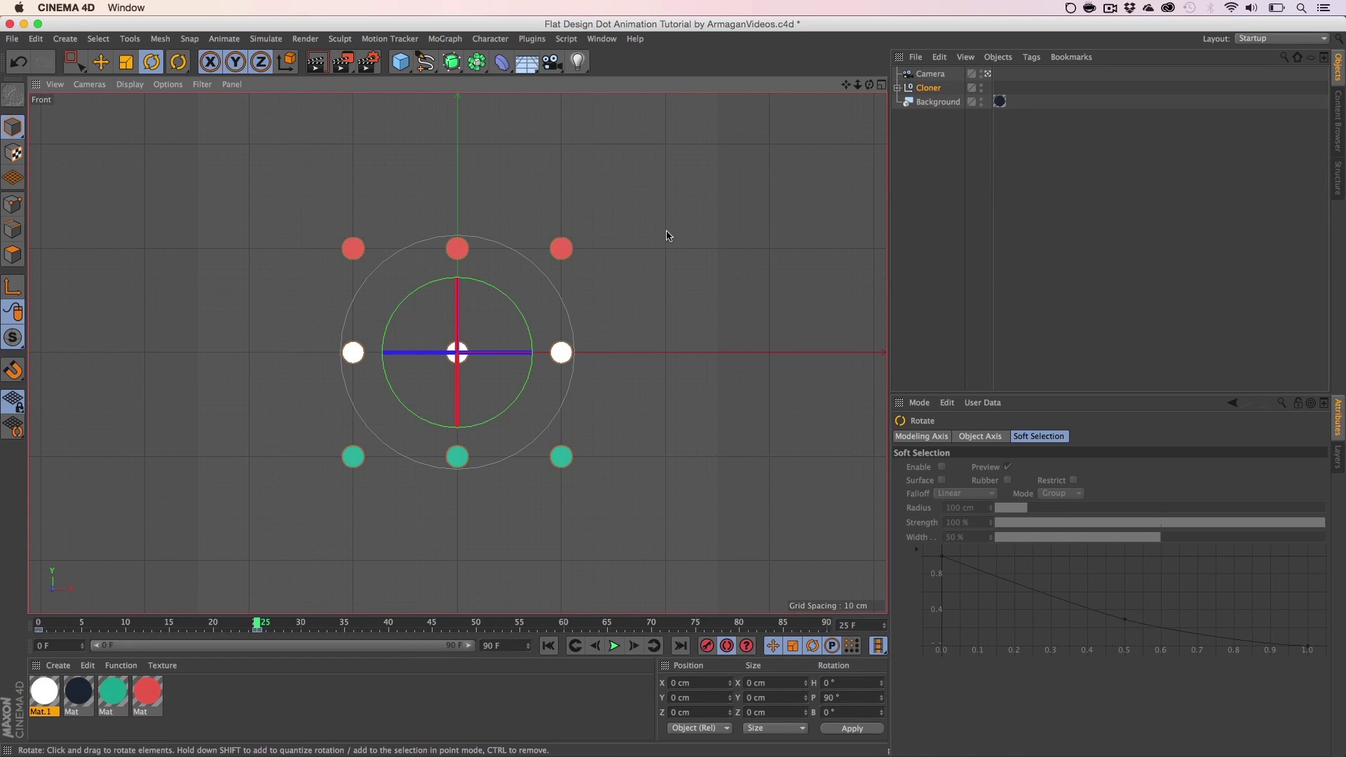
# Step: Play the animation from the start to check the Cloner's 90° turn
pyautogui.click(549, 646)
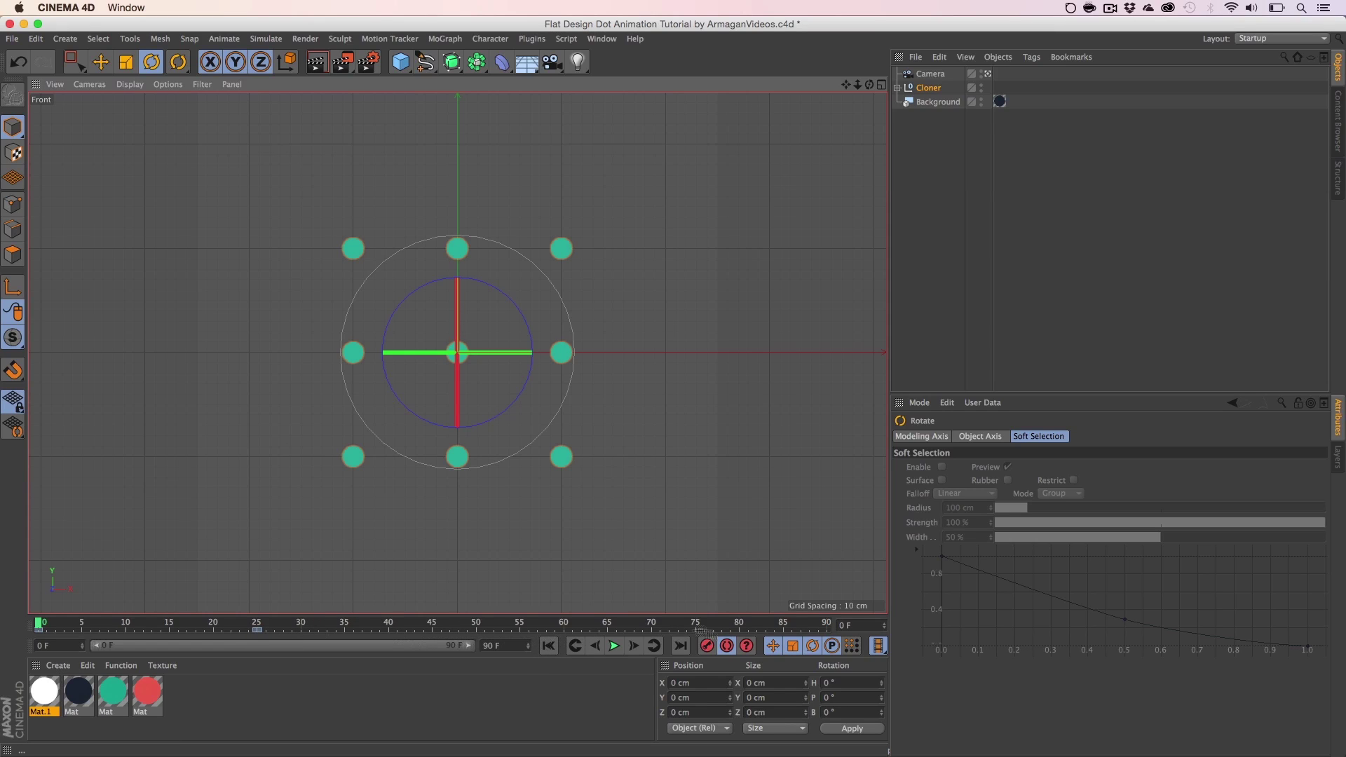
pyautogui.click(615, 646)
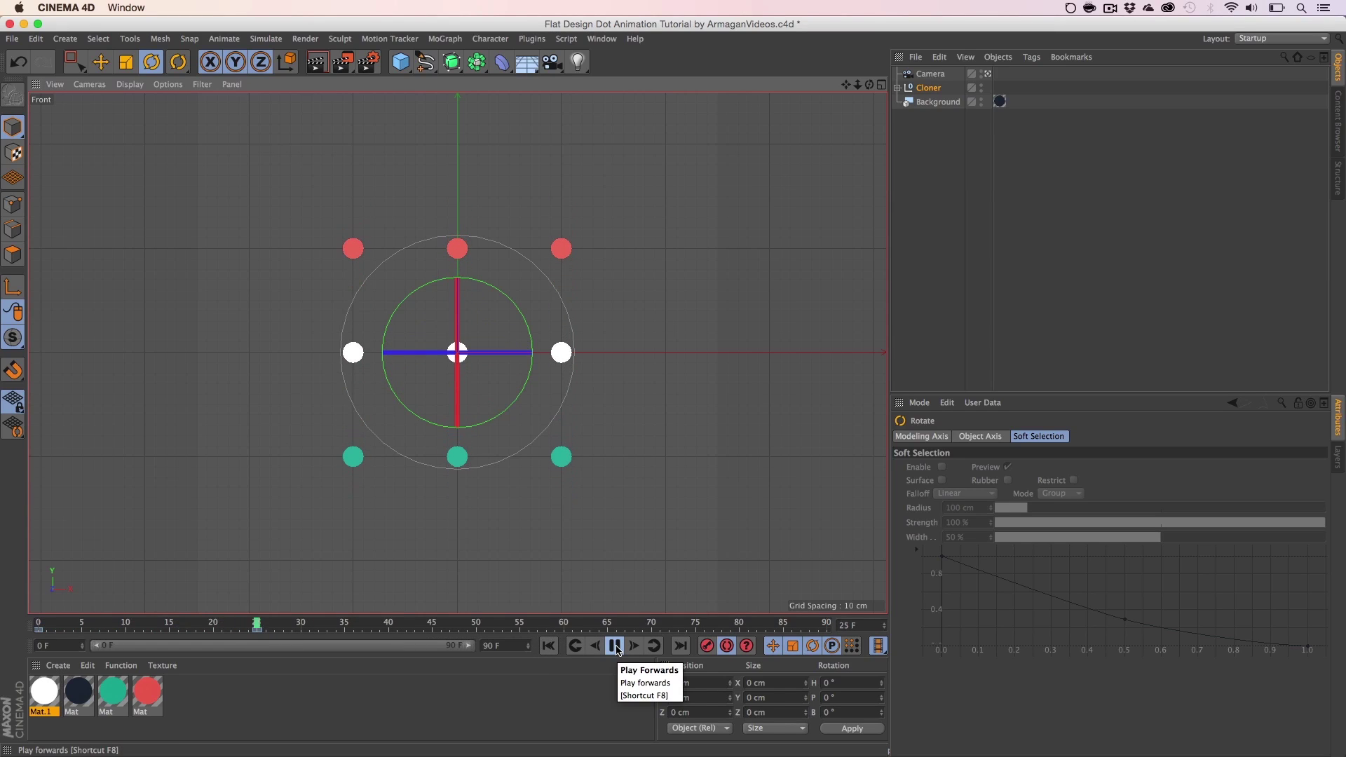
pyautogui.click(615, 645)
pyautogui.click(549, 646)
pyautogui.click(615, 646)
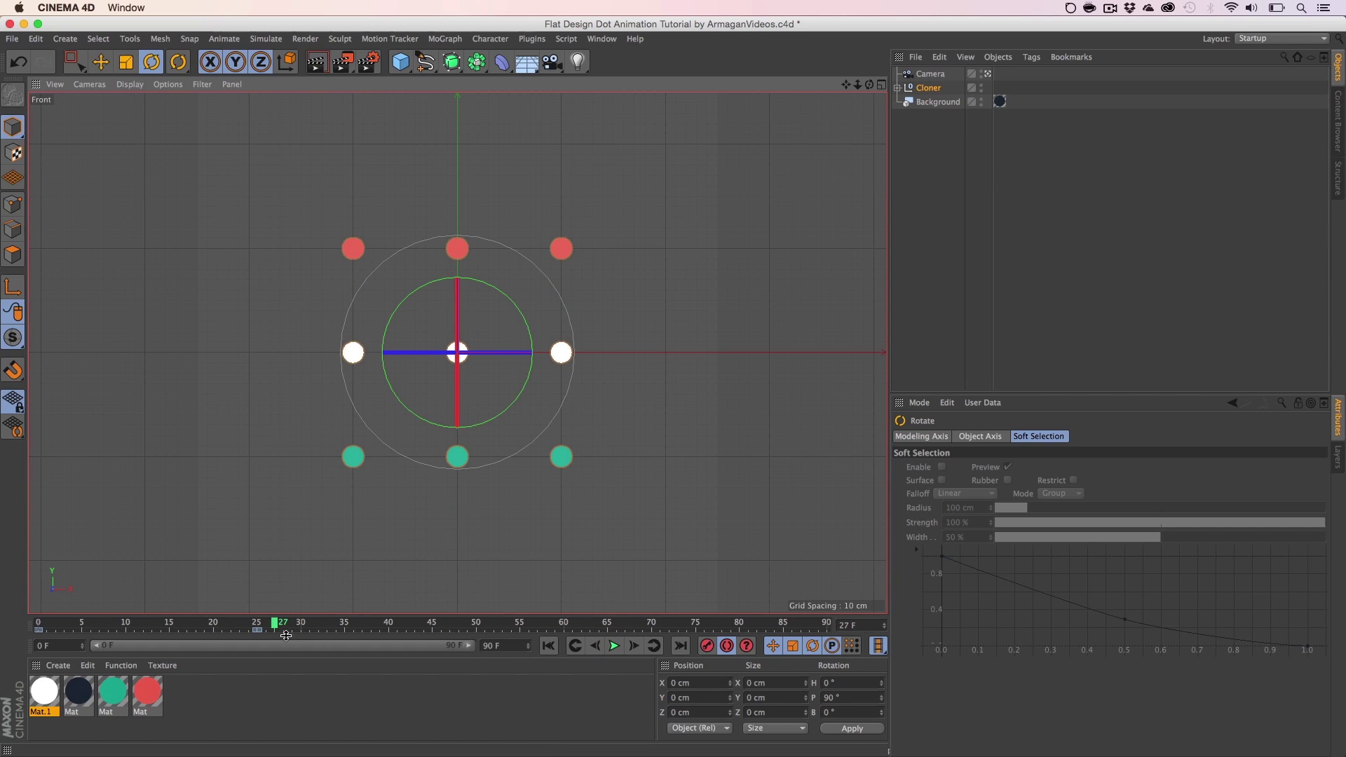
# Step: Rotate the Cloner to a pitch of 180° at frame 50, and play the animation from the start
pyautogui.moveTo(275, 627); pyautogui.dragTo(429, 626)
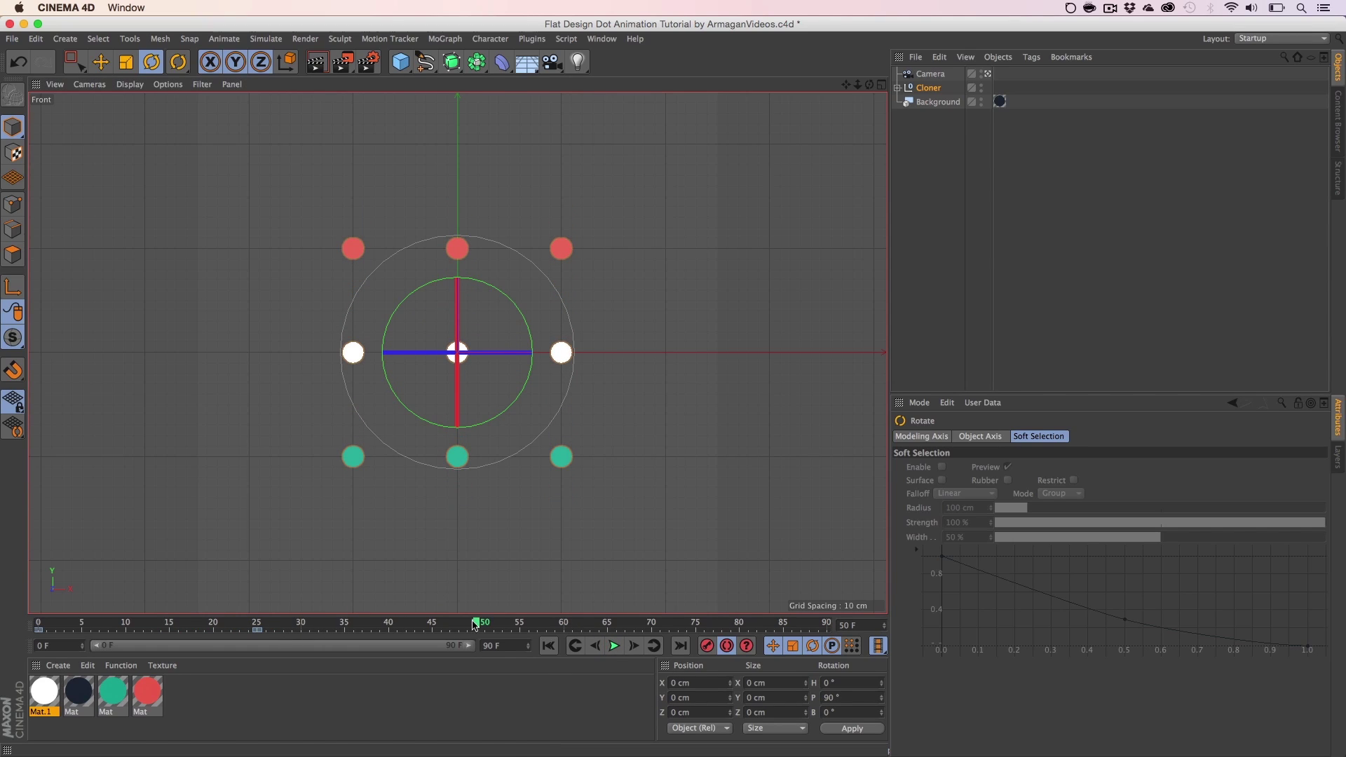
pyautogui.moveTo(440, 323); pyautogui.dragTo(376, 391)
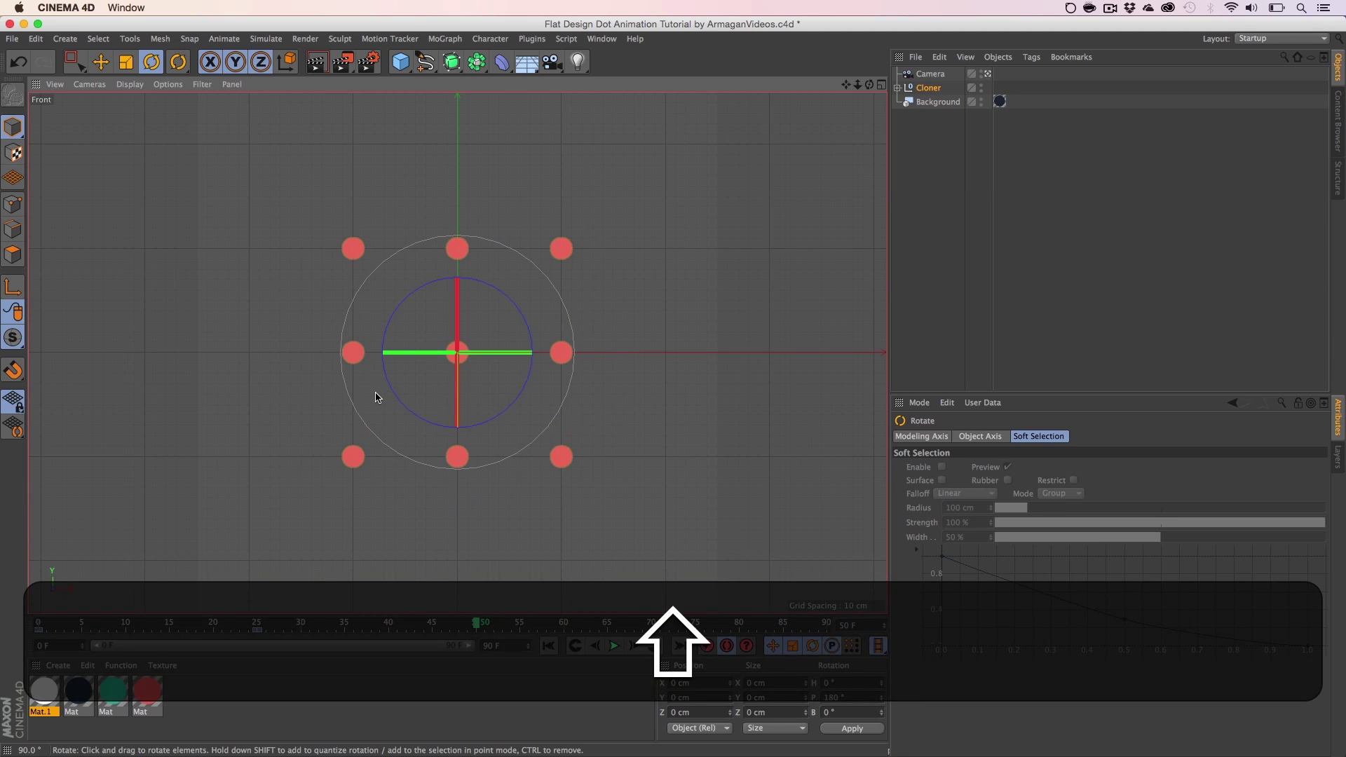
pyautogui.click(548, 646)
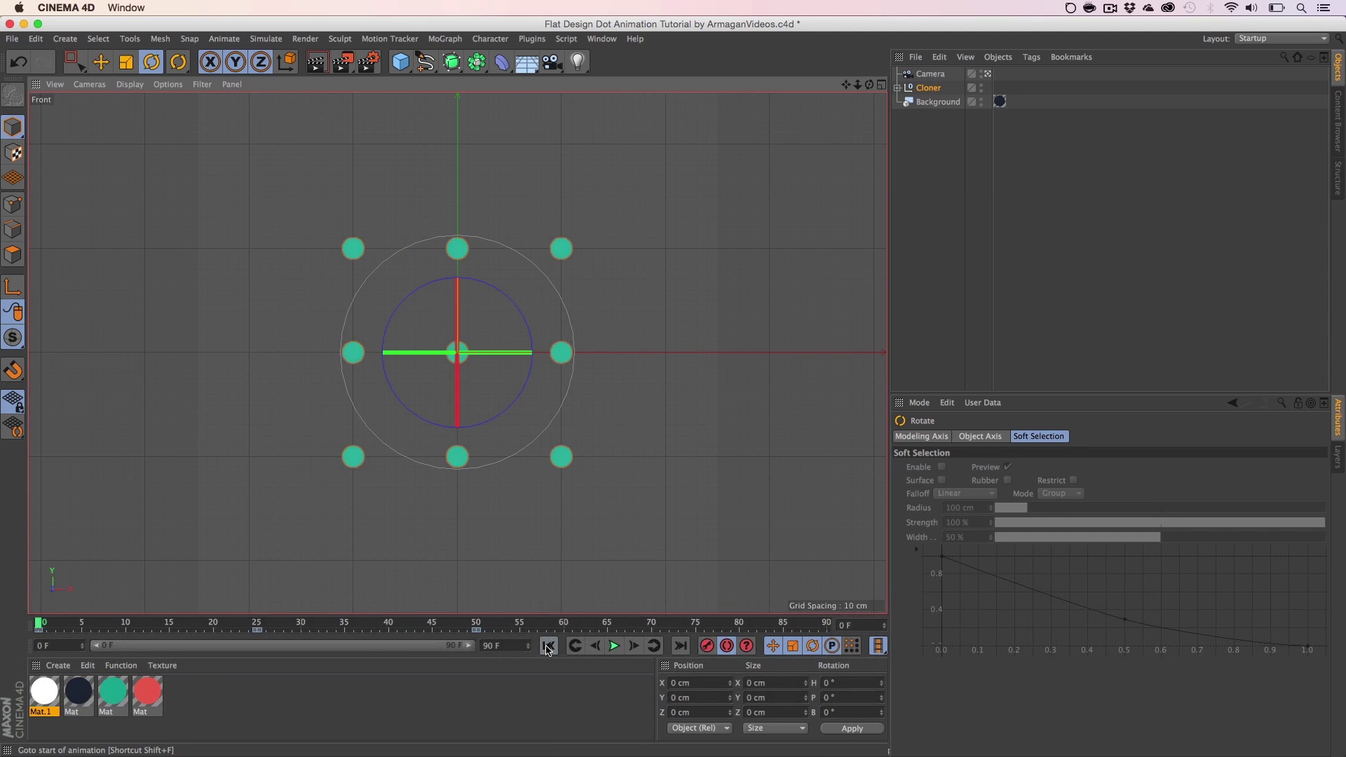
pyautogui.click(615, 646)
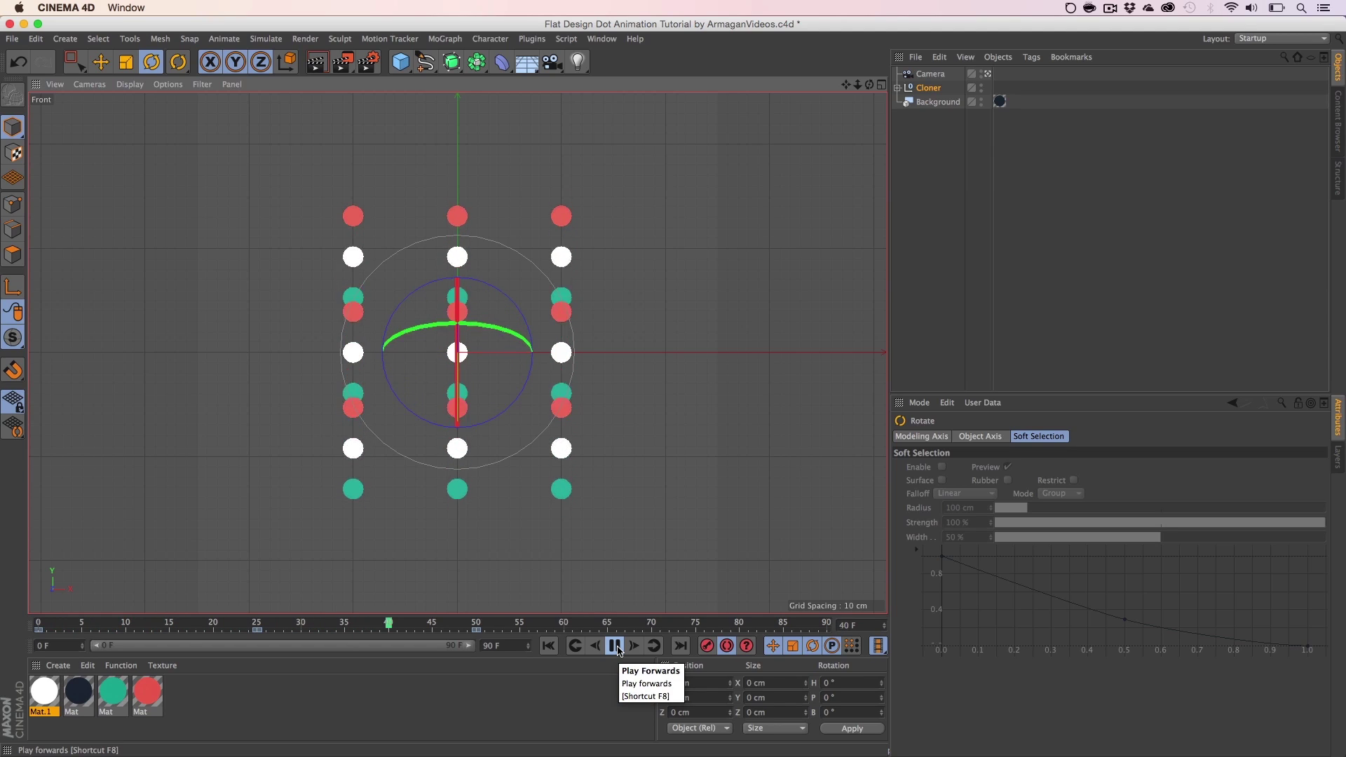
pyautogui.click(616, 646)
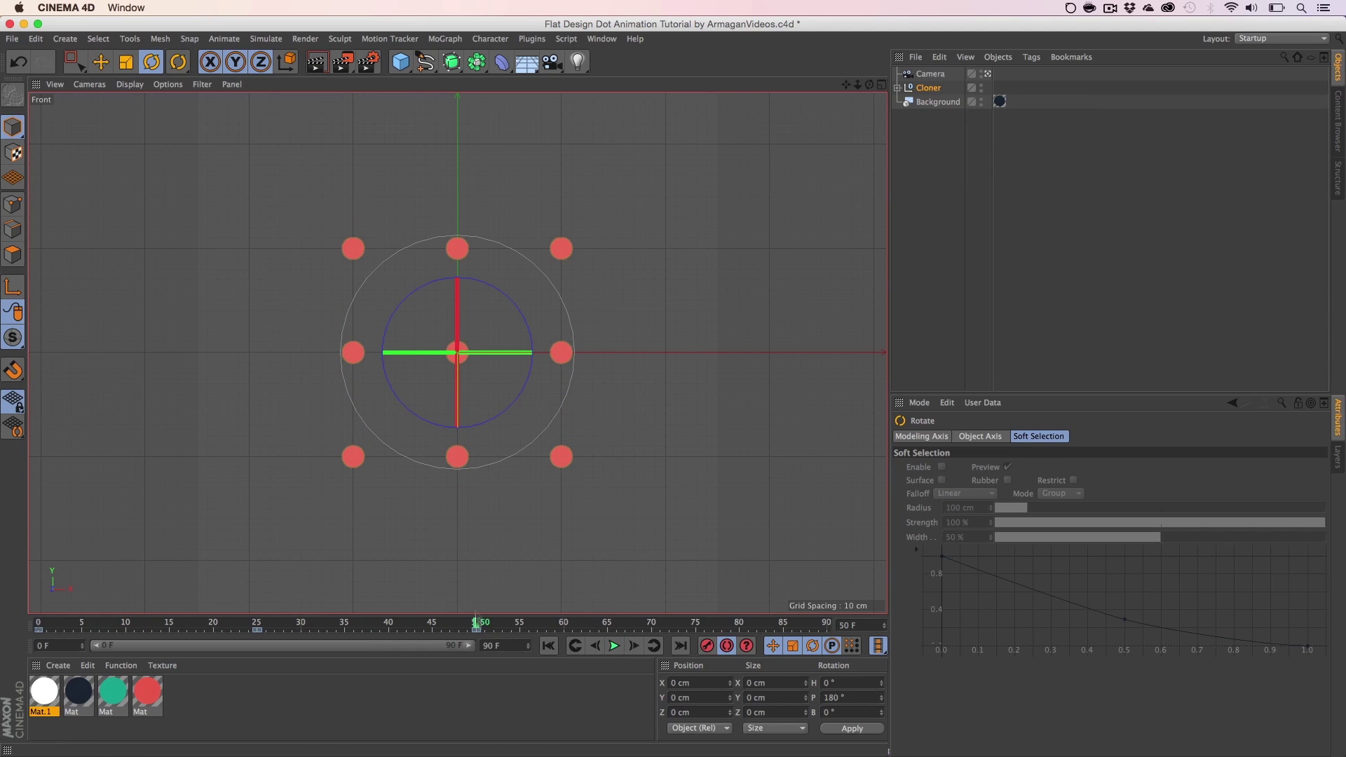
# Step: At frame 50, rotate the Cloner freely and correct its rotation to heading 180°, pitch 180° and bank 0°
pyautogui.moveTo(418, 324); pyautogui.dragTo(622, 369)
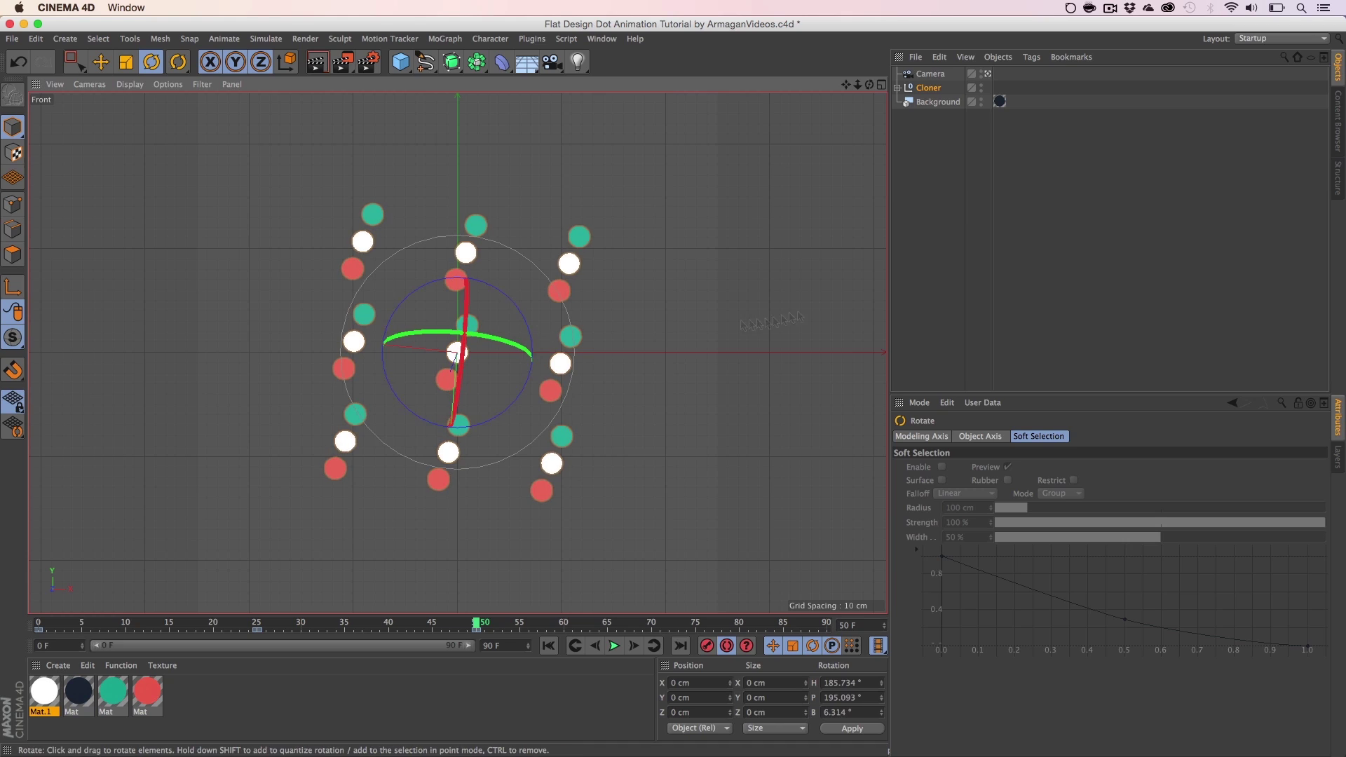
pyautogui.click(942, 89)
pyautogui.click(939, 437)
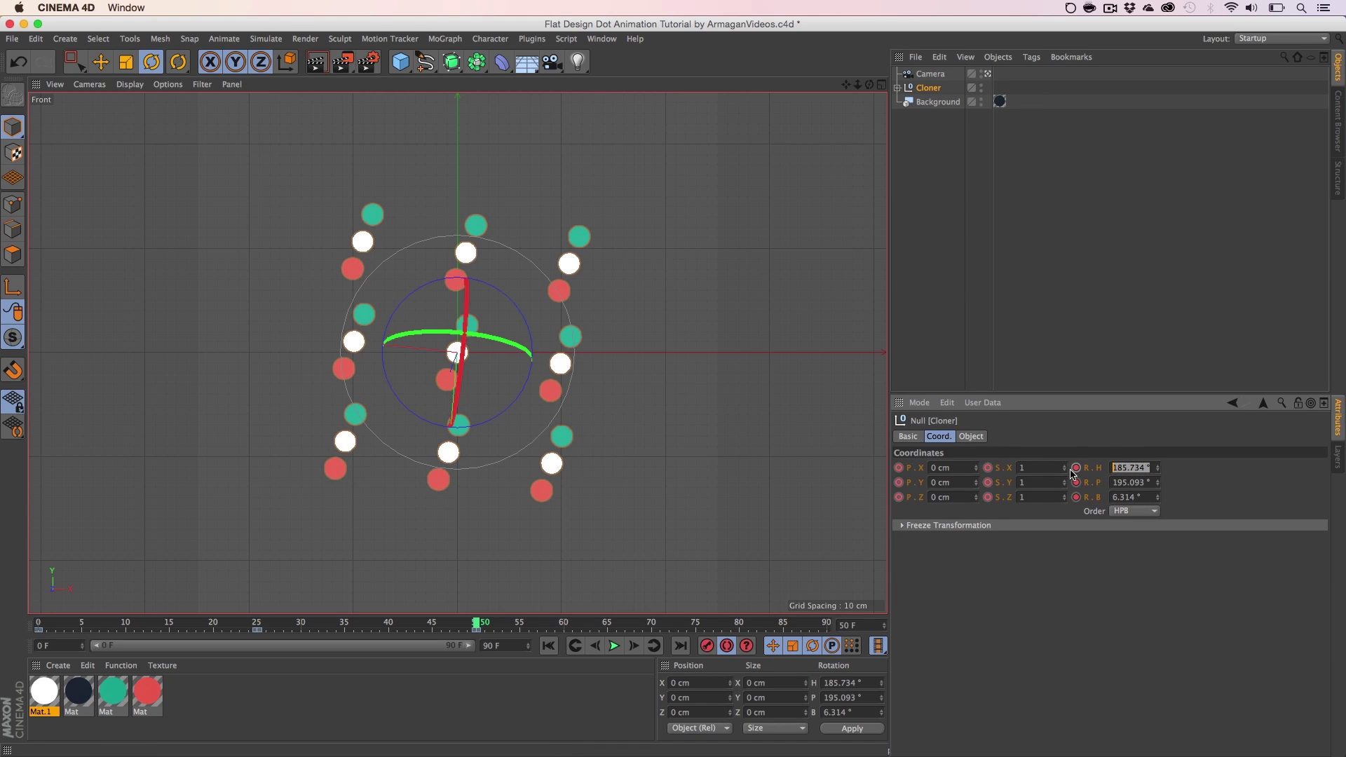
pyautogui.write('180')
pyautogui.press('Return')
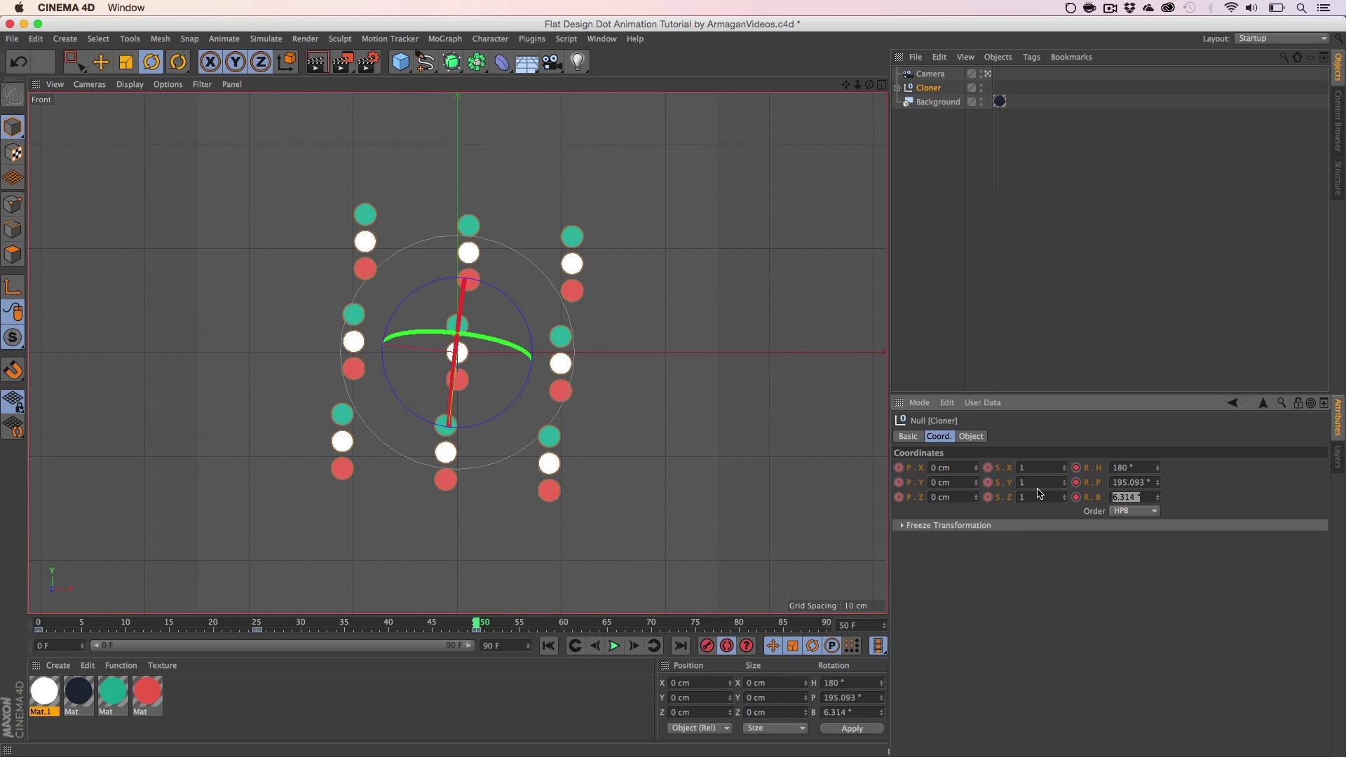
pyautogui.write('0')
pyautogui.press('Return')
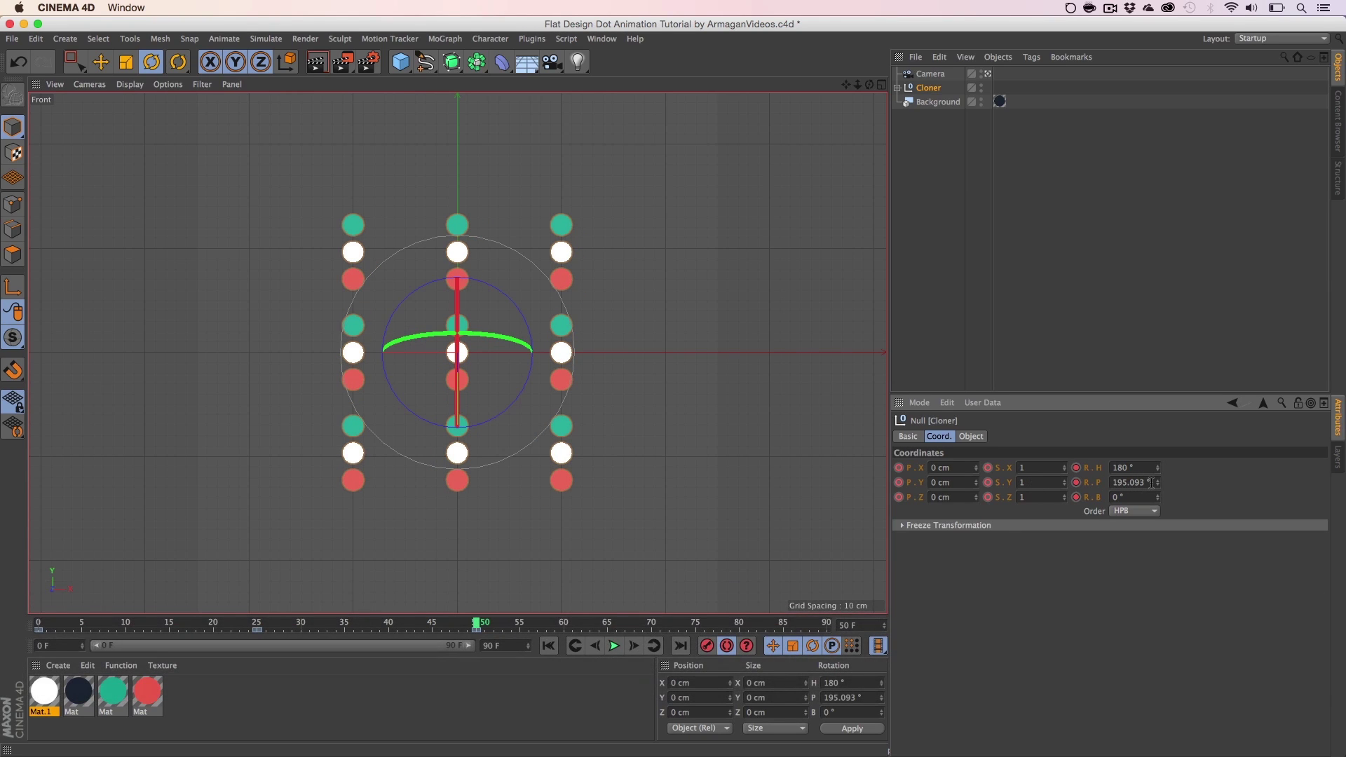
pyautogui.write('18')
pyautogui.press('BackSpace')
pyautogui.write('90')
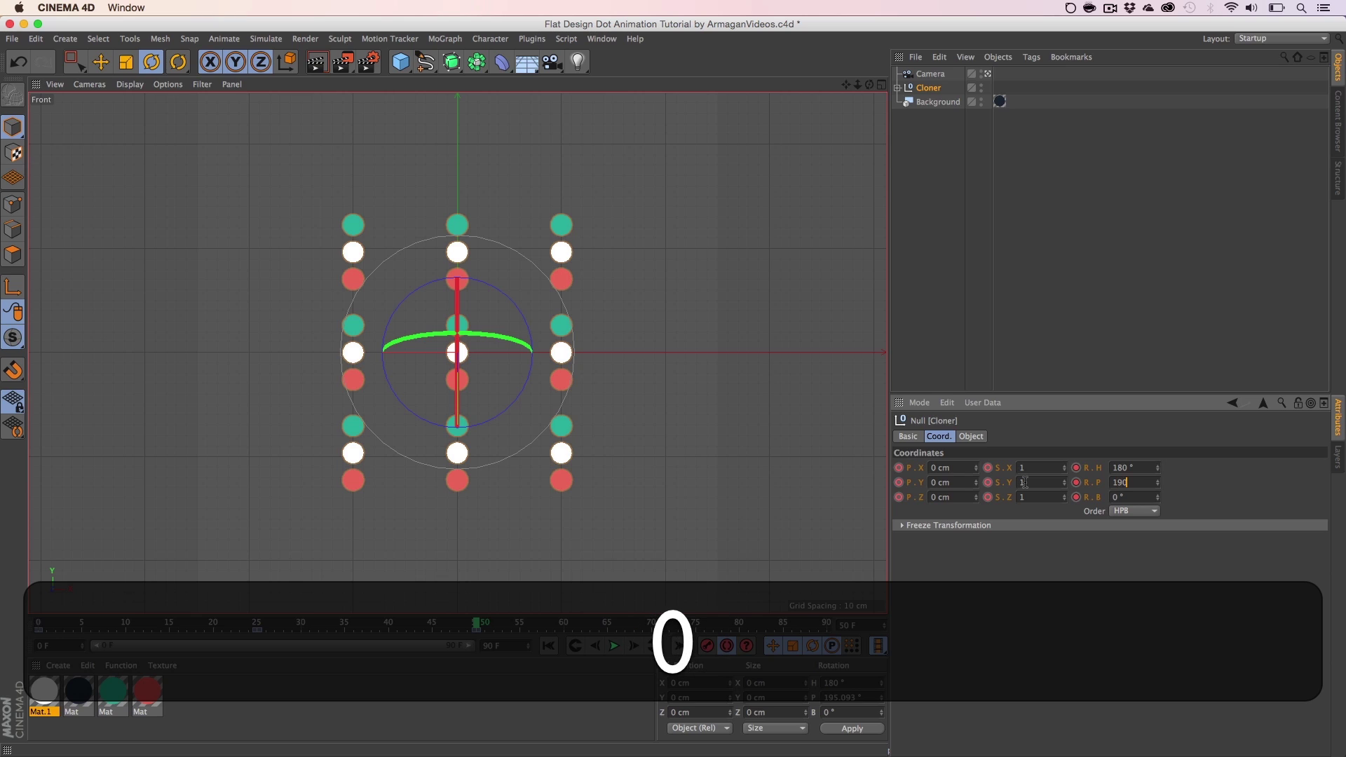
pyautogui.press('Return')
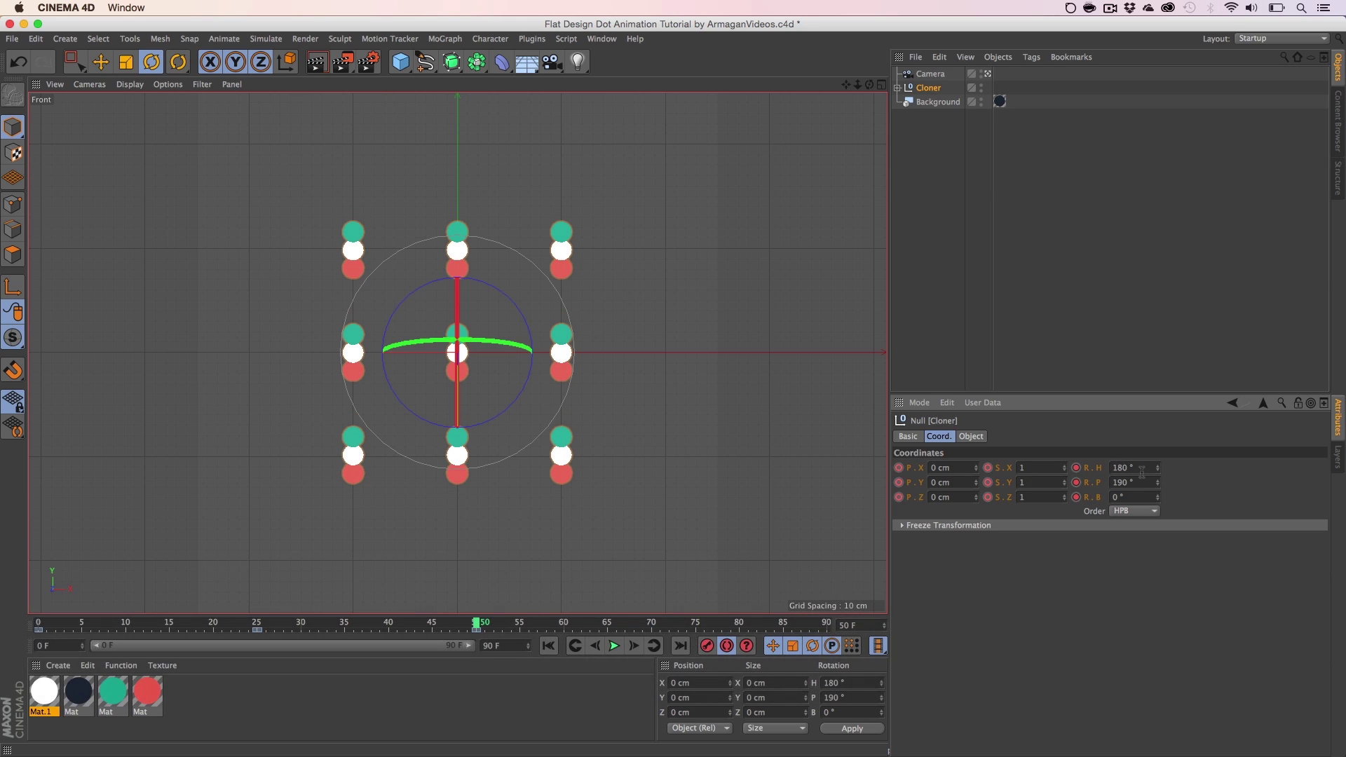
pyautogui.click(1158, 486)
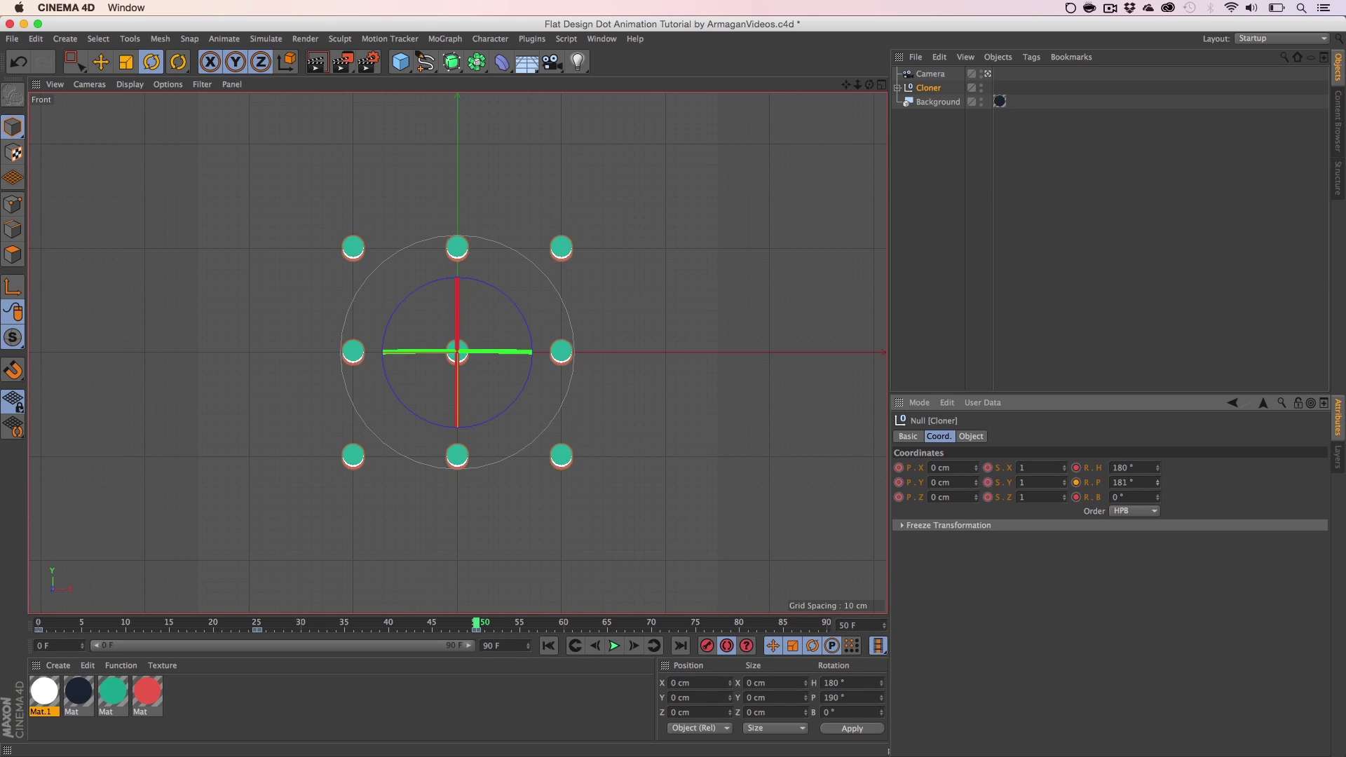
# Step: Play the animation from the start to check the combined heading and pitch rotation
pyautogui.click(549, 645)
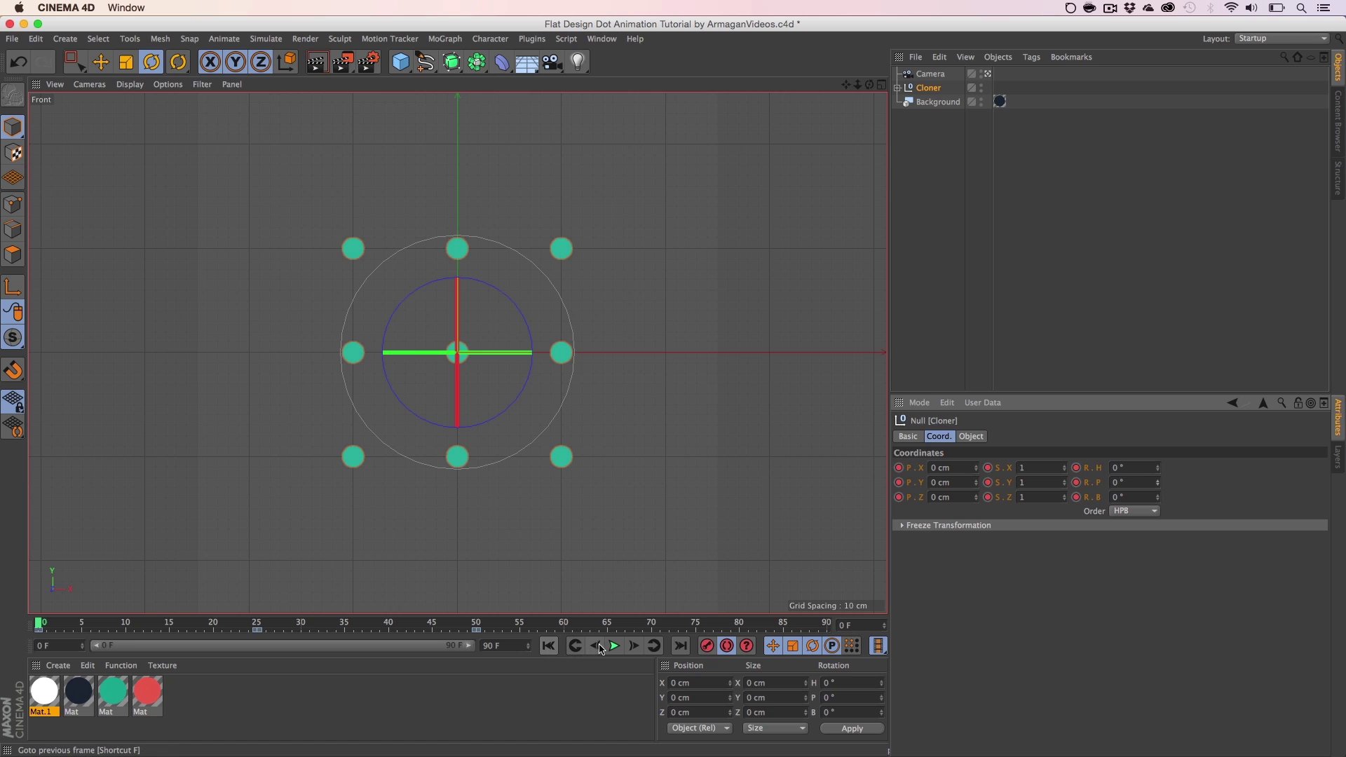
pyautogui.click(615, 646)
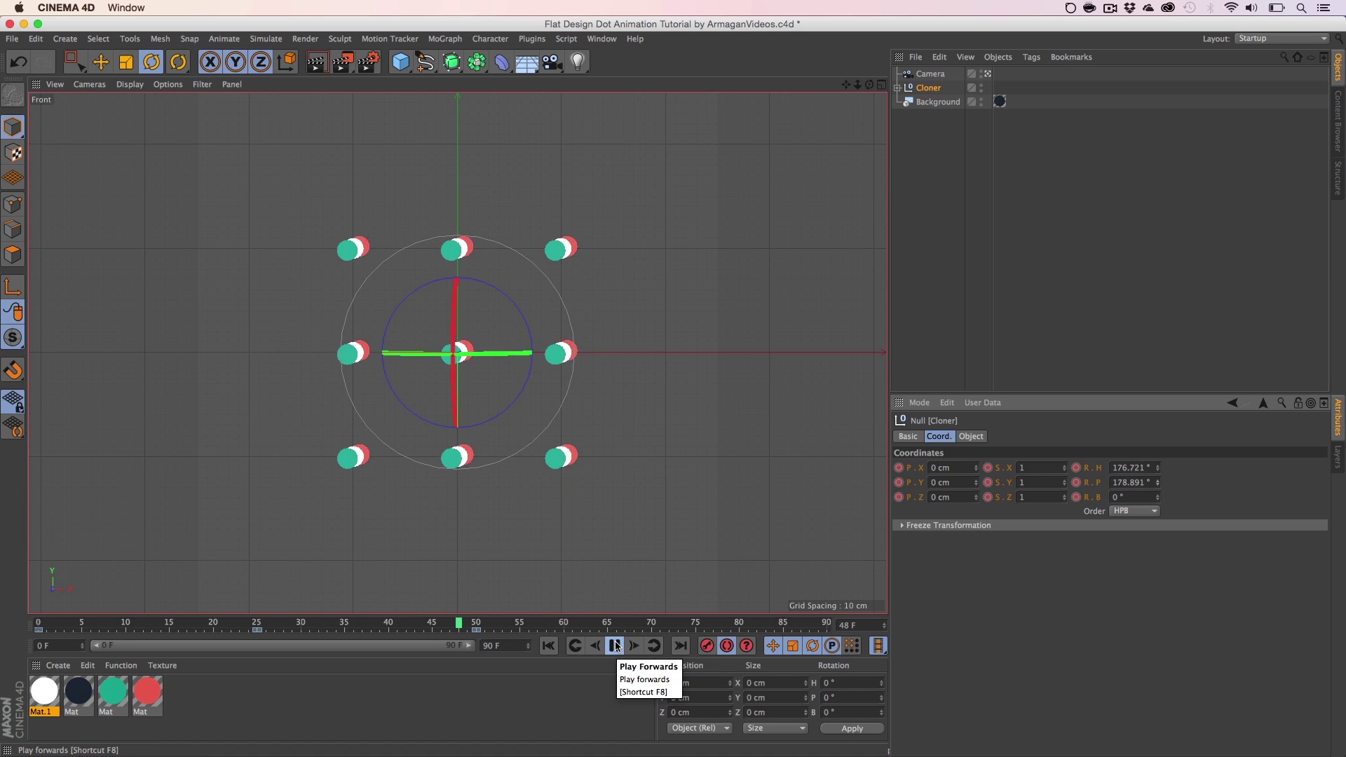
pyautogui.click(615, 646)
# Step: Rotate the Cloner to a heading of 360° at frame 50, play the animation, and move the playhead to frame 25
pyautogui.moveTo(553, 624); pyautogui.dragTo(474, 621)
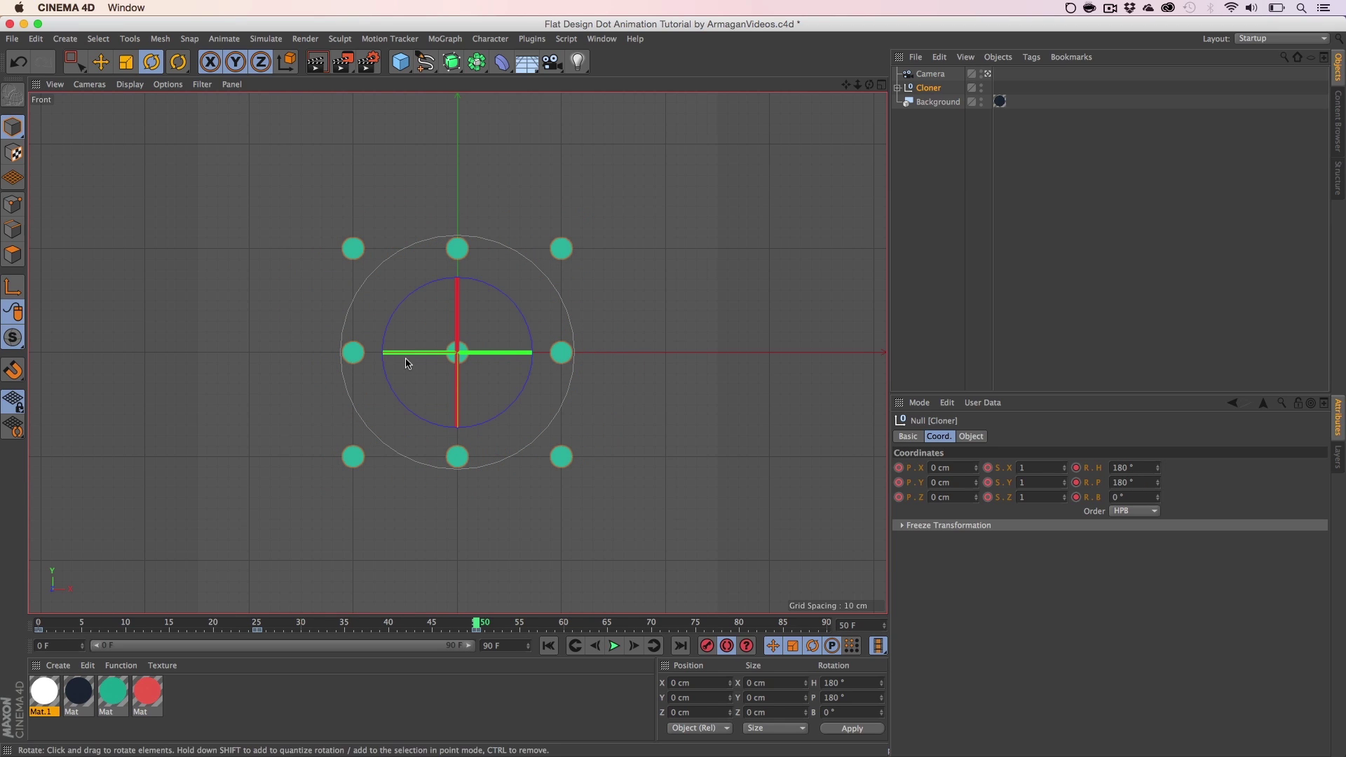
pyautogui.moveTo(390, 352); pyautogui.dragTo(718, 382)
pyautogui.click(549, 646)
pyautogui.click(615, 646)
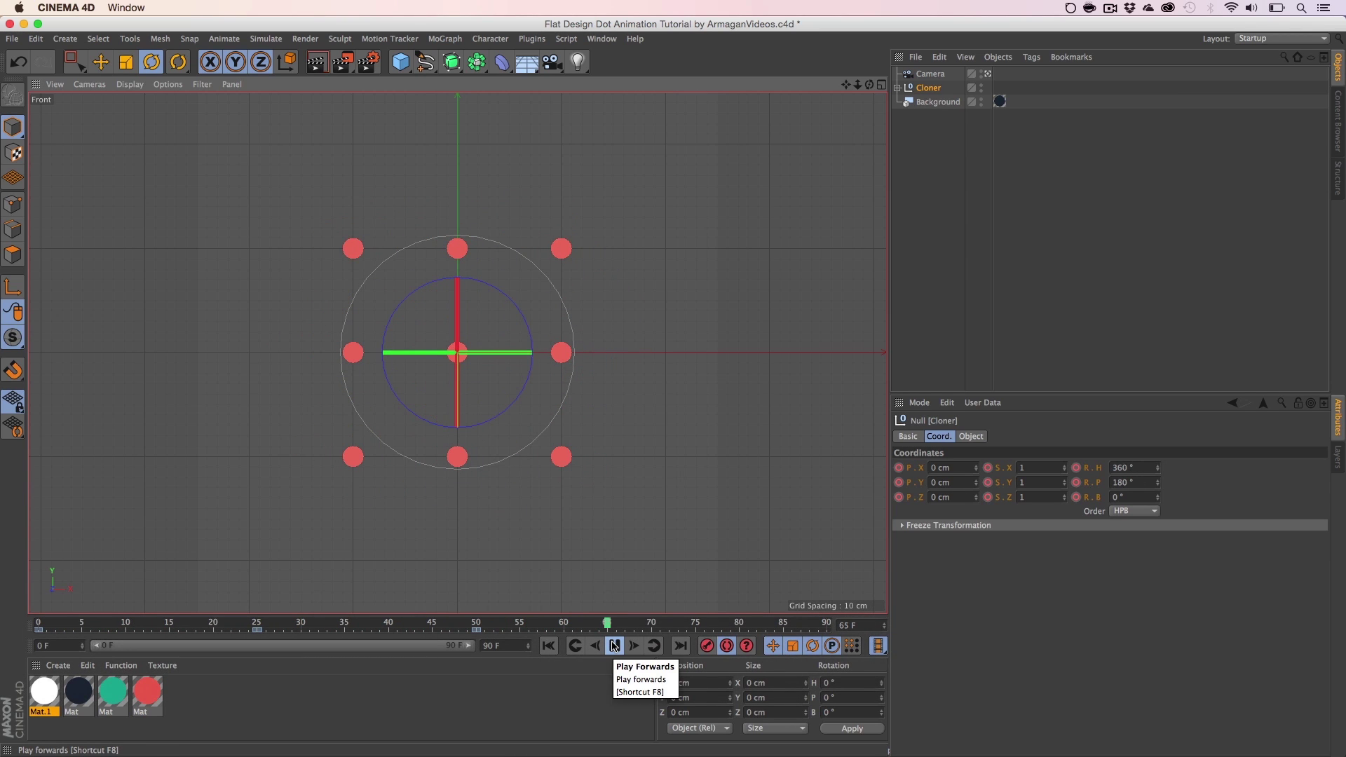
pyautogui.click(613, 643)
pyautogui.moveTo(624, 625); pyautogui.dragTo(255, 633)
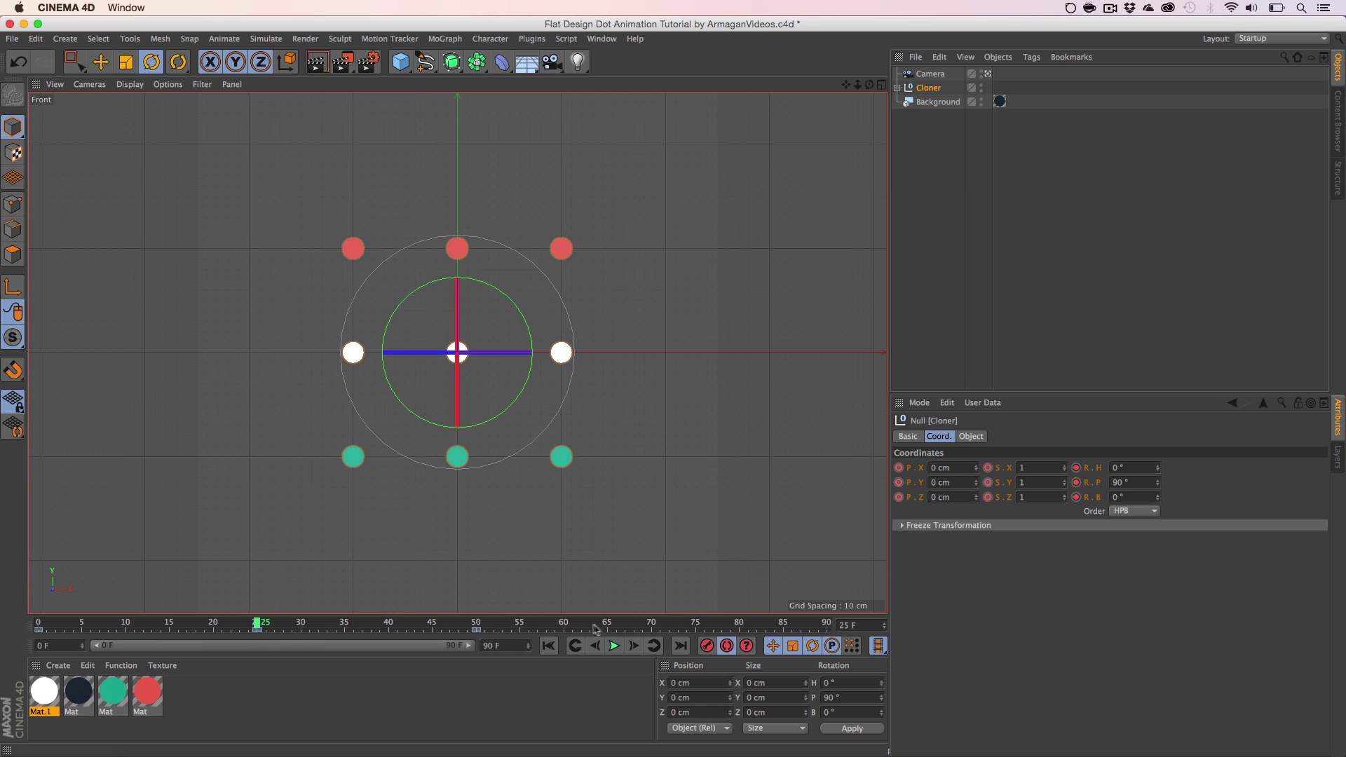
# Step: At frame 75, rotate the Cloner freely and correct its rotation to heading 180°, pitch 180° and bank 0°
pyautogui.moveTo(595, 628); pyautogui.dragTo(687, 629)
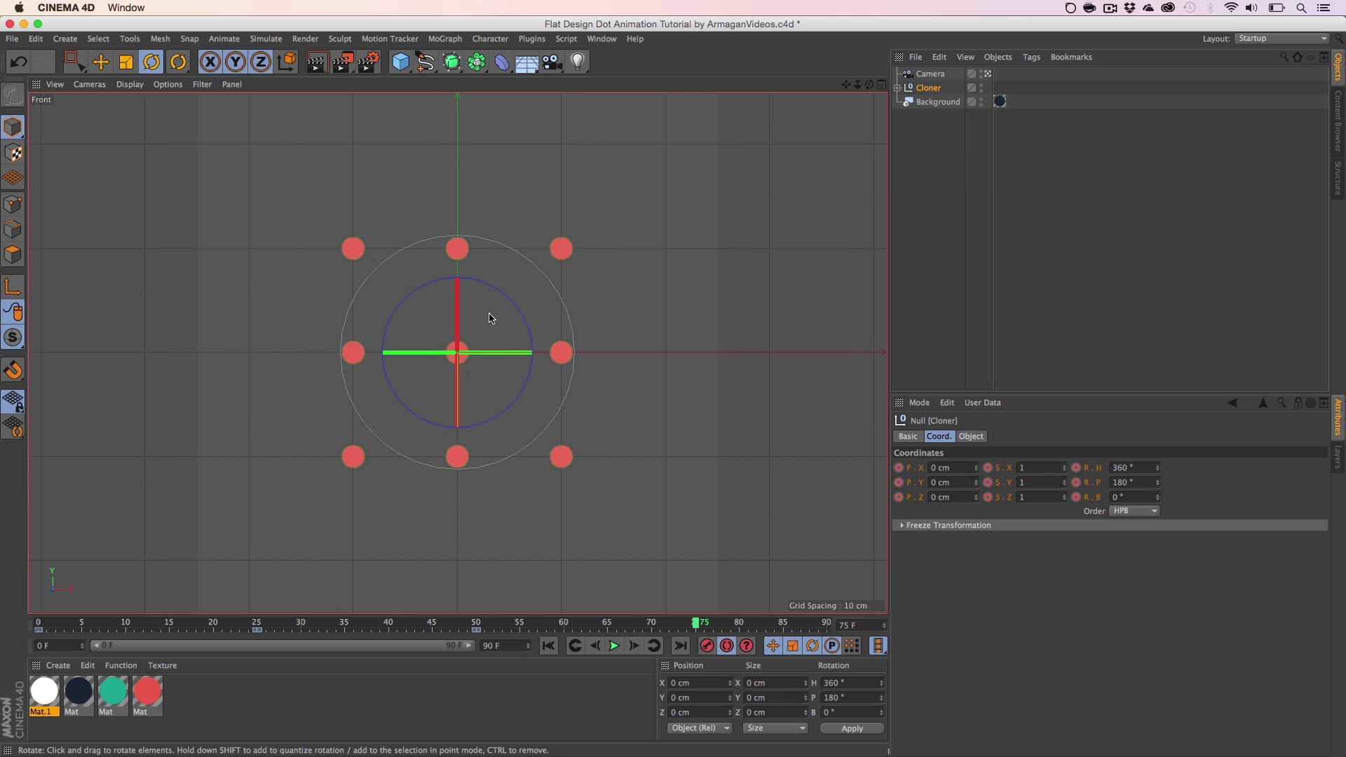
pyautogui.moveTo(490, 317); pyautogui.dragTo(302, 380)
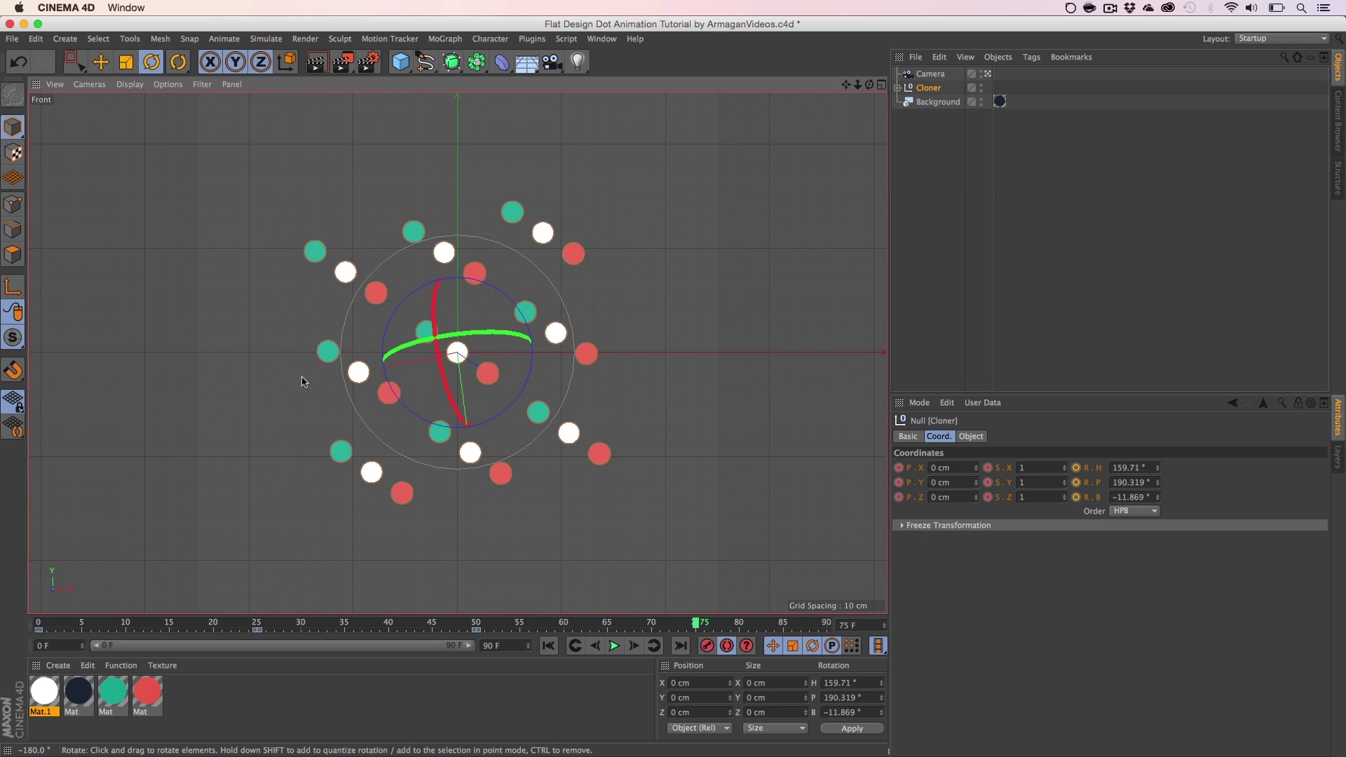
pyautogui.moveTo(484, 322); pyautogui.dragTo(501, 349)
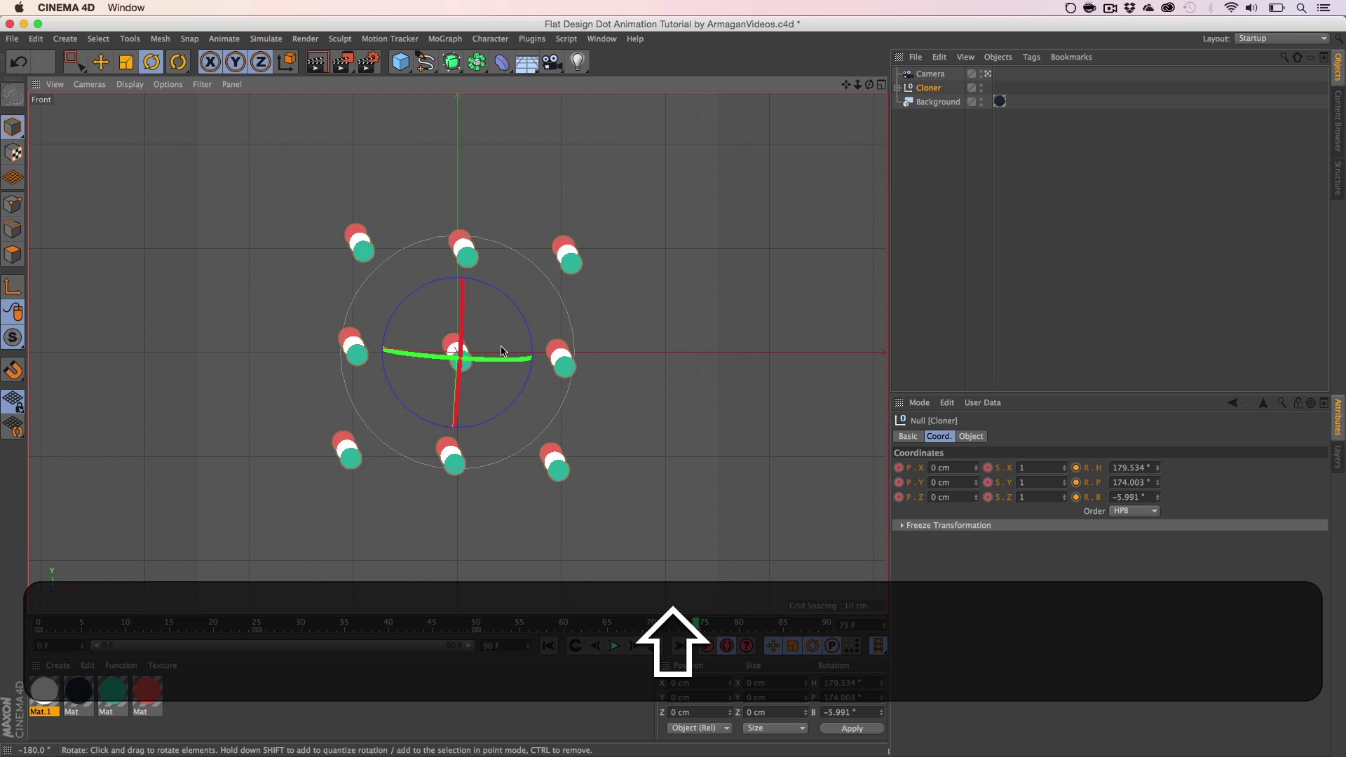
pyautogui.click(1150, 498)
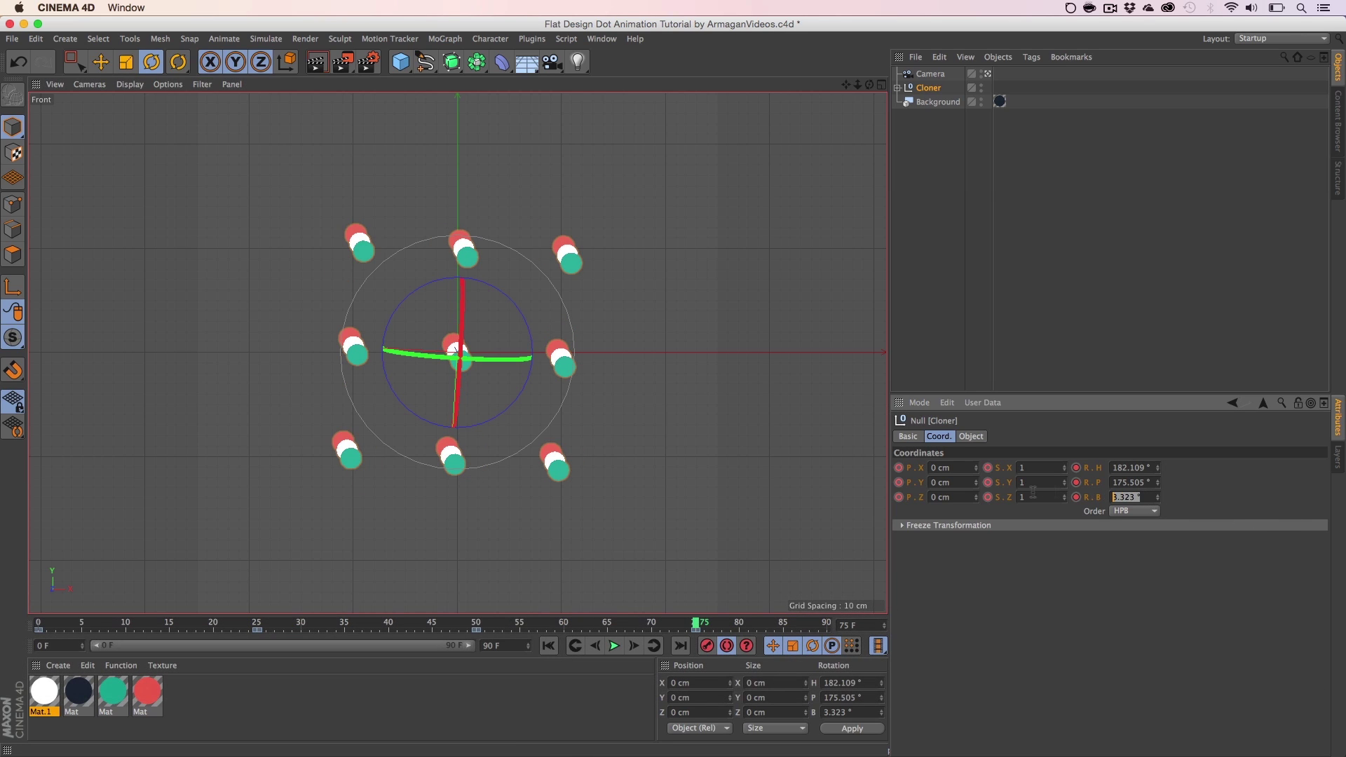
pyautogui.write('0')
pyautogui.press('Return')
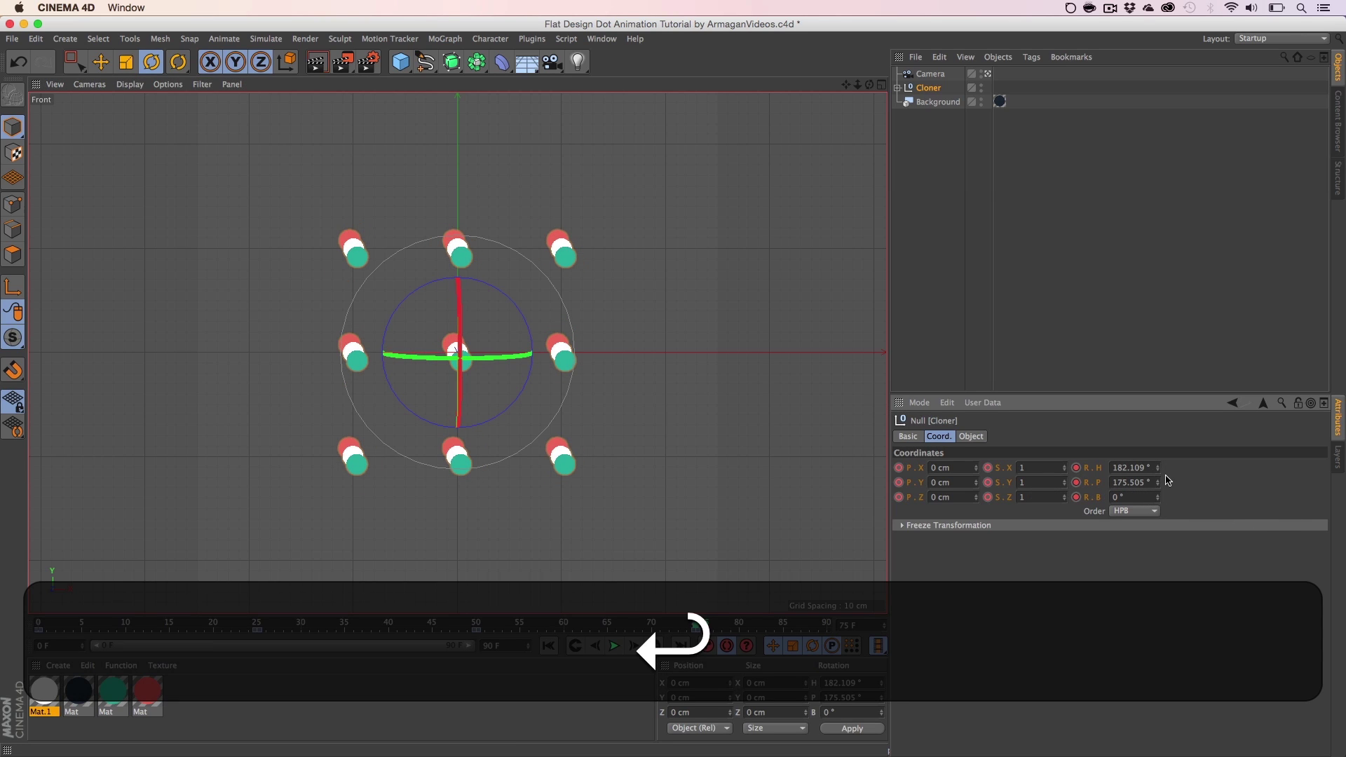
pyautogui.write('80')
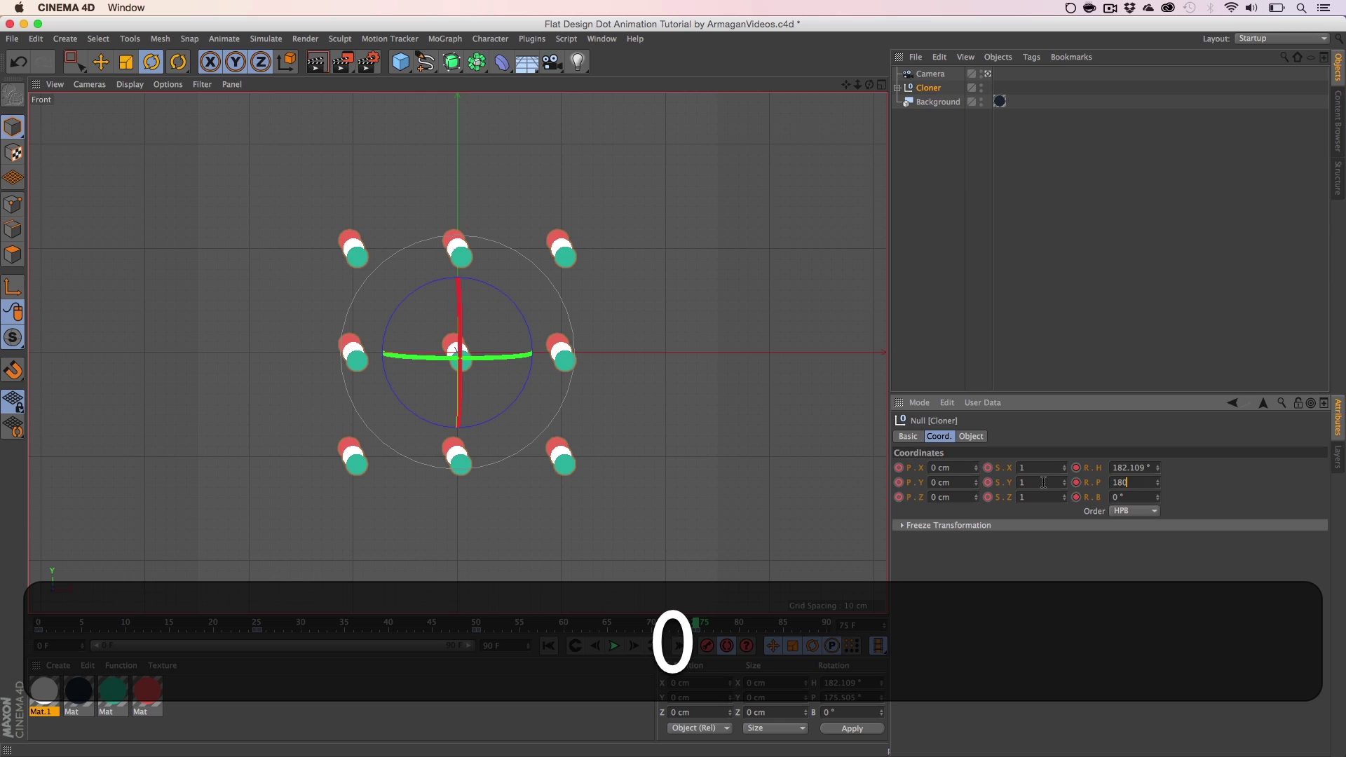
pyautogui.press('Return')
pyautogui.doubleClick(1150, 467)
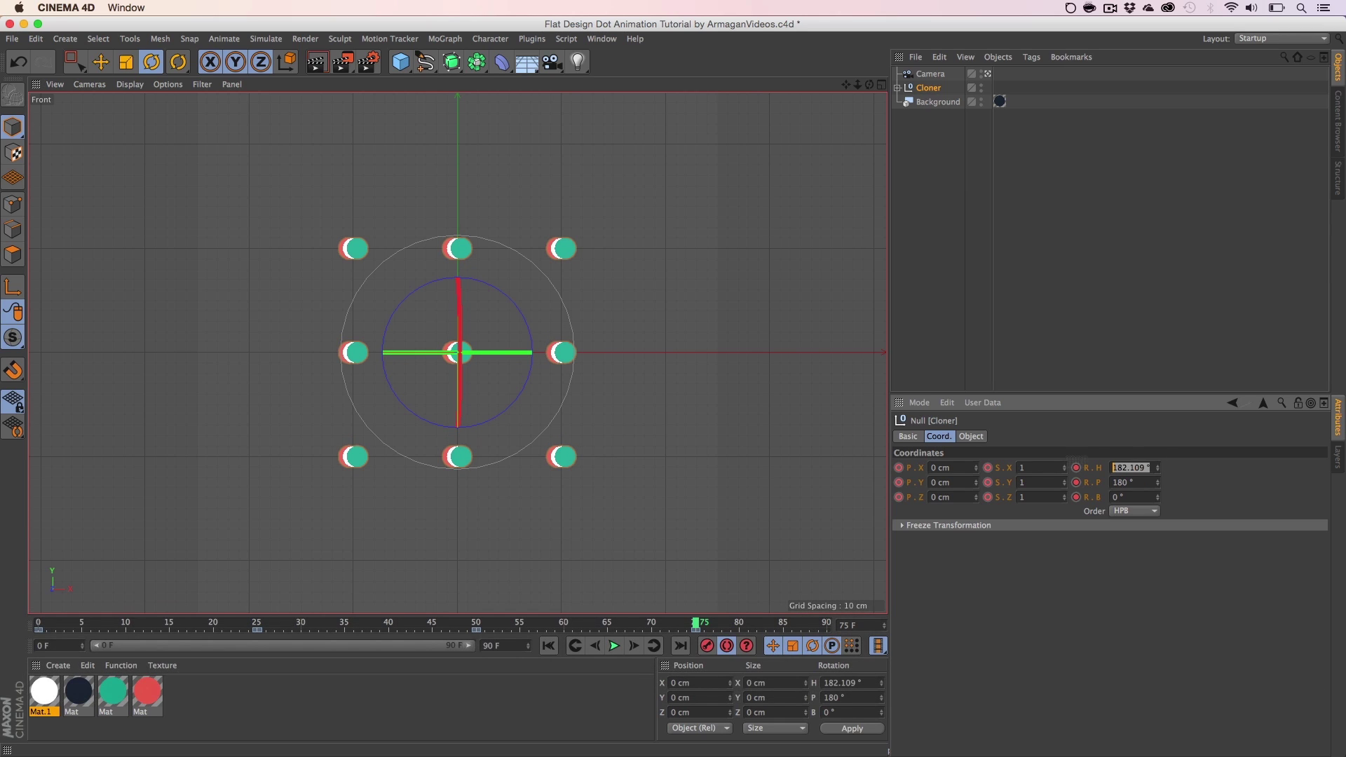
pyautogui.write('180')
pyautogui.press('Return')
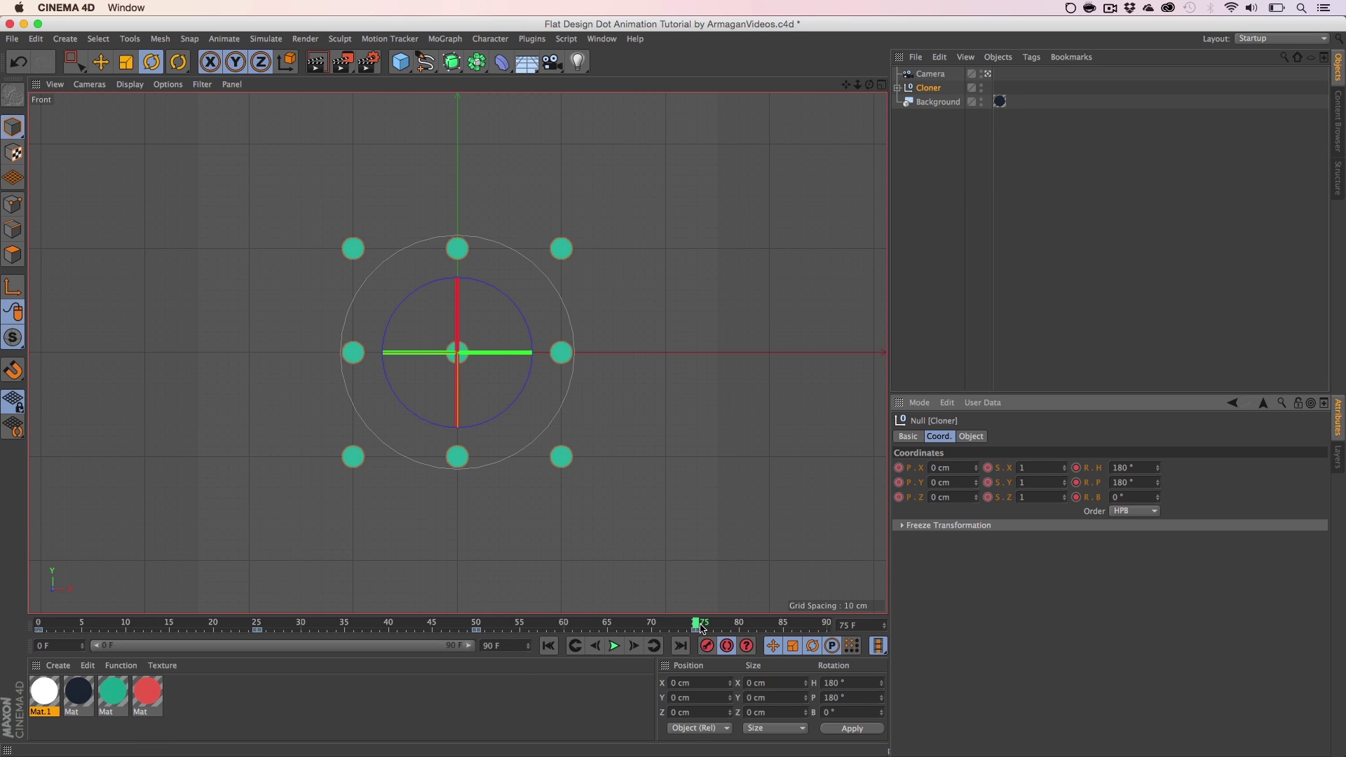
# Step: Return to frame 0 and play the animation to check the rotations up to the newest keyframe
pyautogui.moveTo(697, 623); pyautogui.dragTo(7, 619)
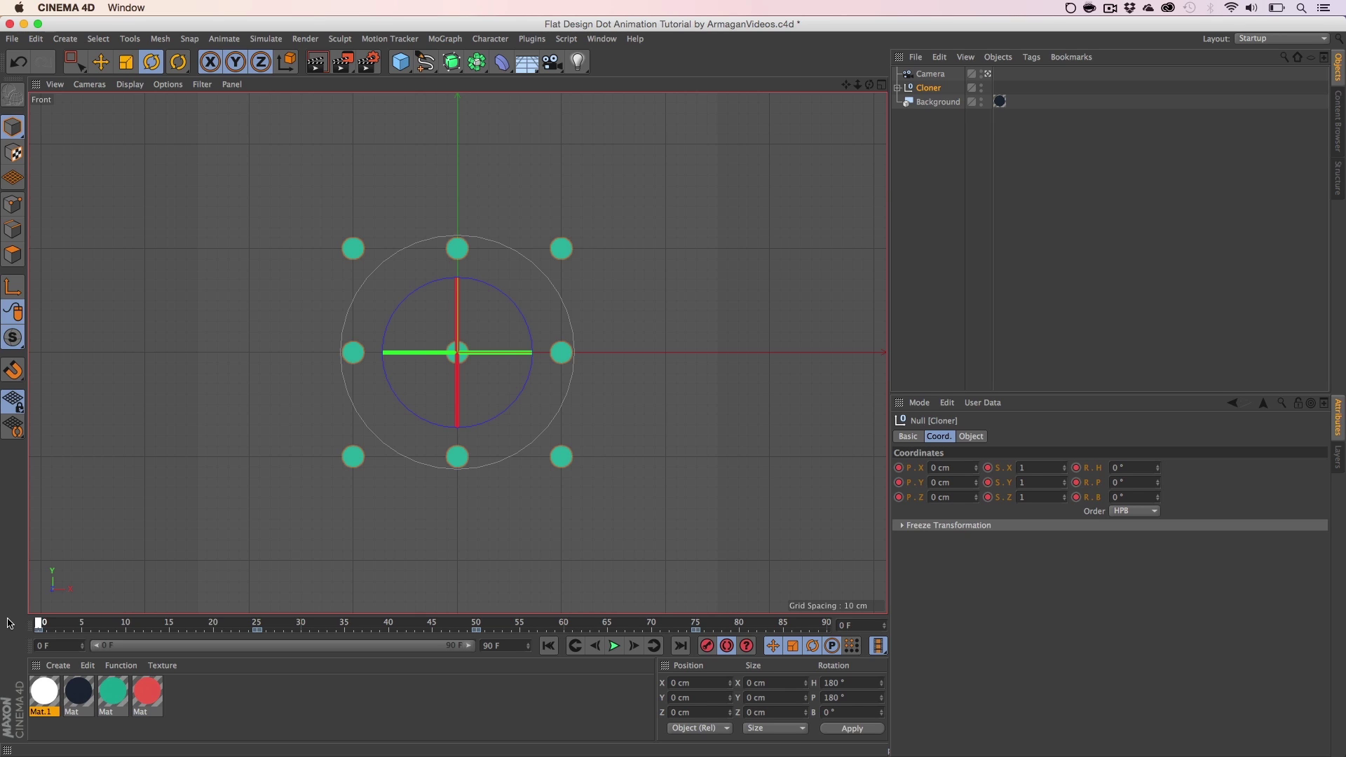
pyautogui.moveTo(9, 626)
pyautogui.mouseDown()
pyautogui.moveTo(215, 624)
pyautogui.moveTo(31, 624)
pyautogui.mouseUp()
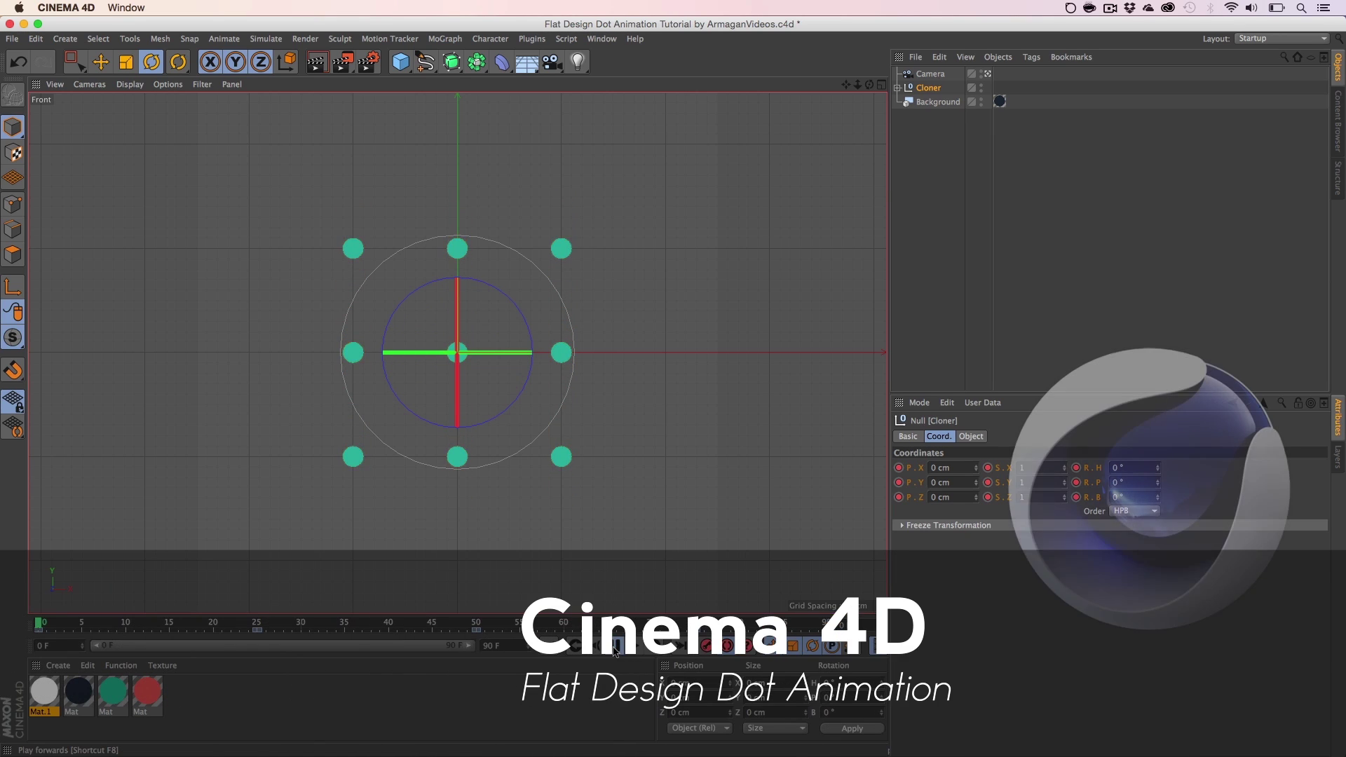
pyautogui.click(614, 646)
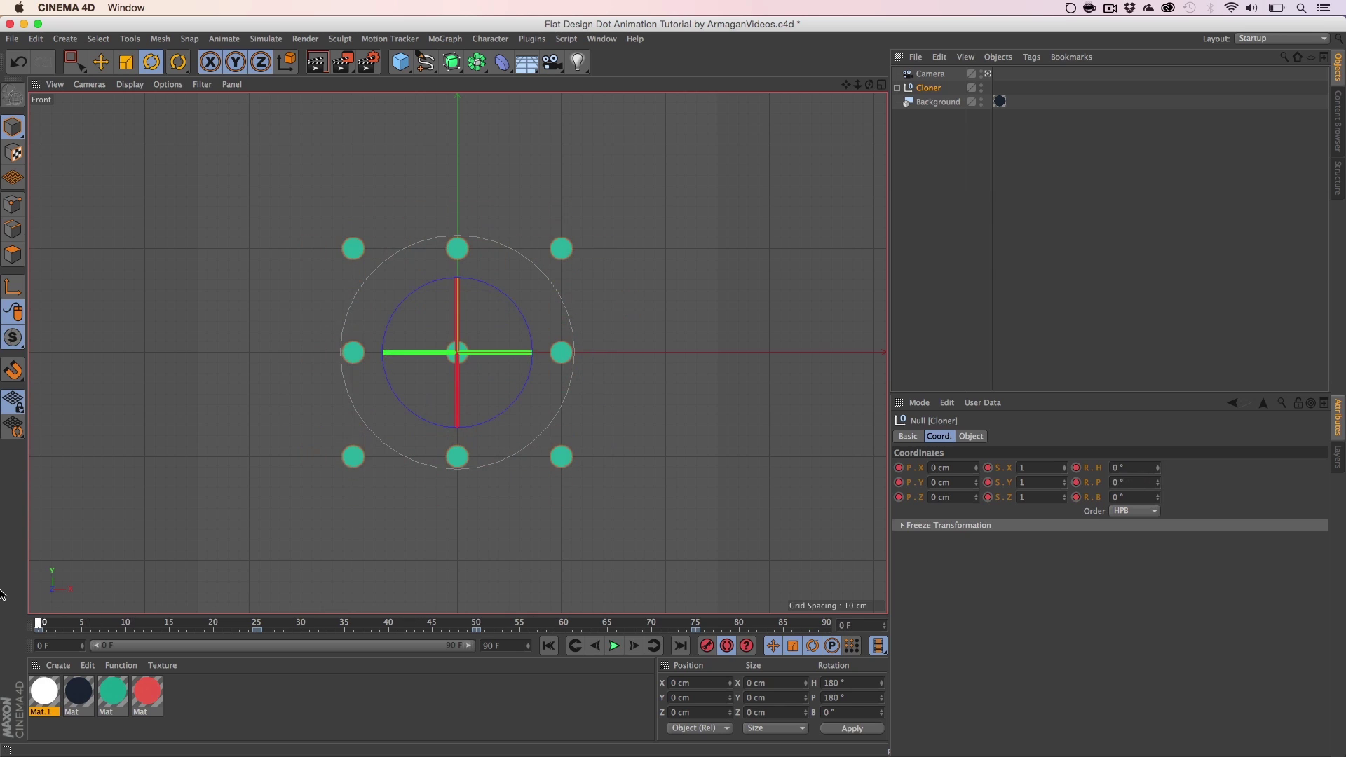
pyautogui.moveTo(2, 595); pyautogui.dragTo(731, 623)
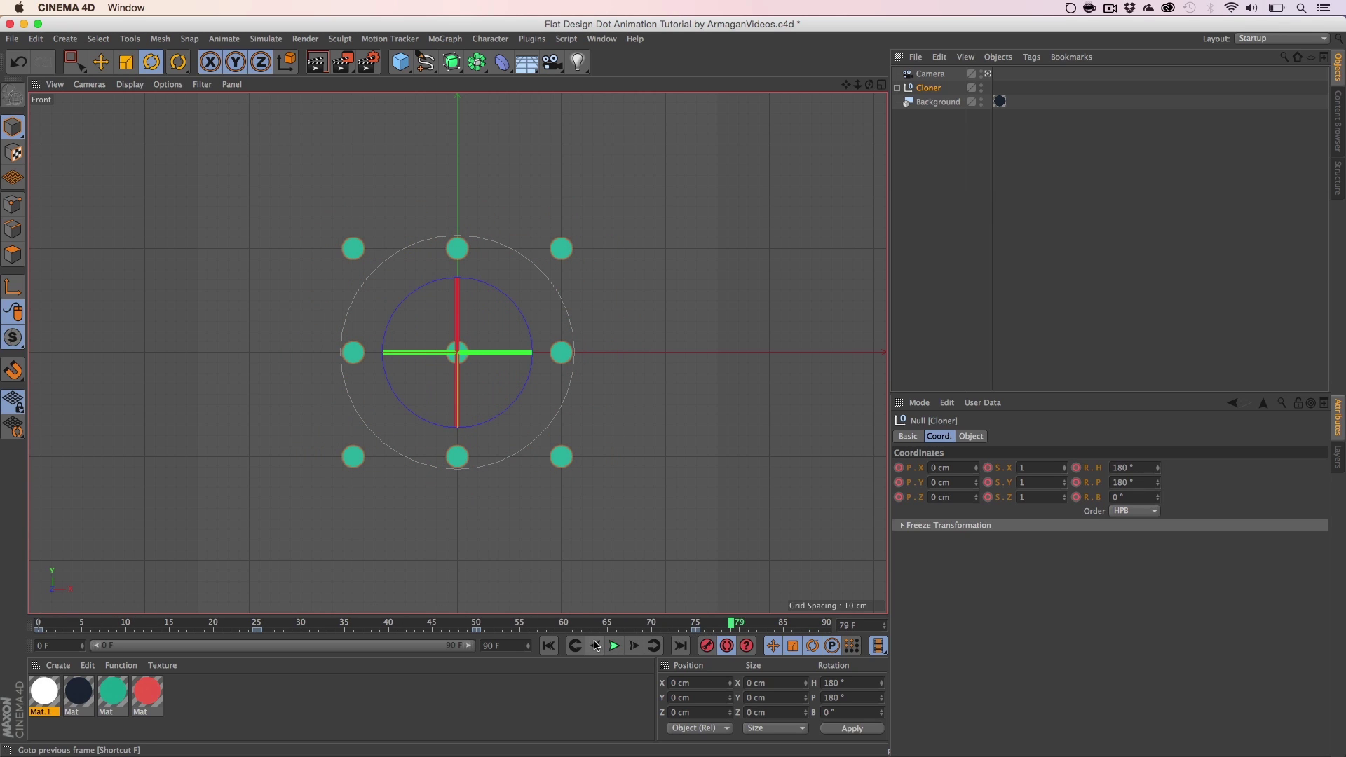
pyautogui.click(548, 646)
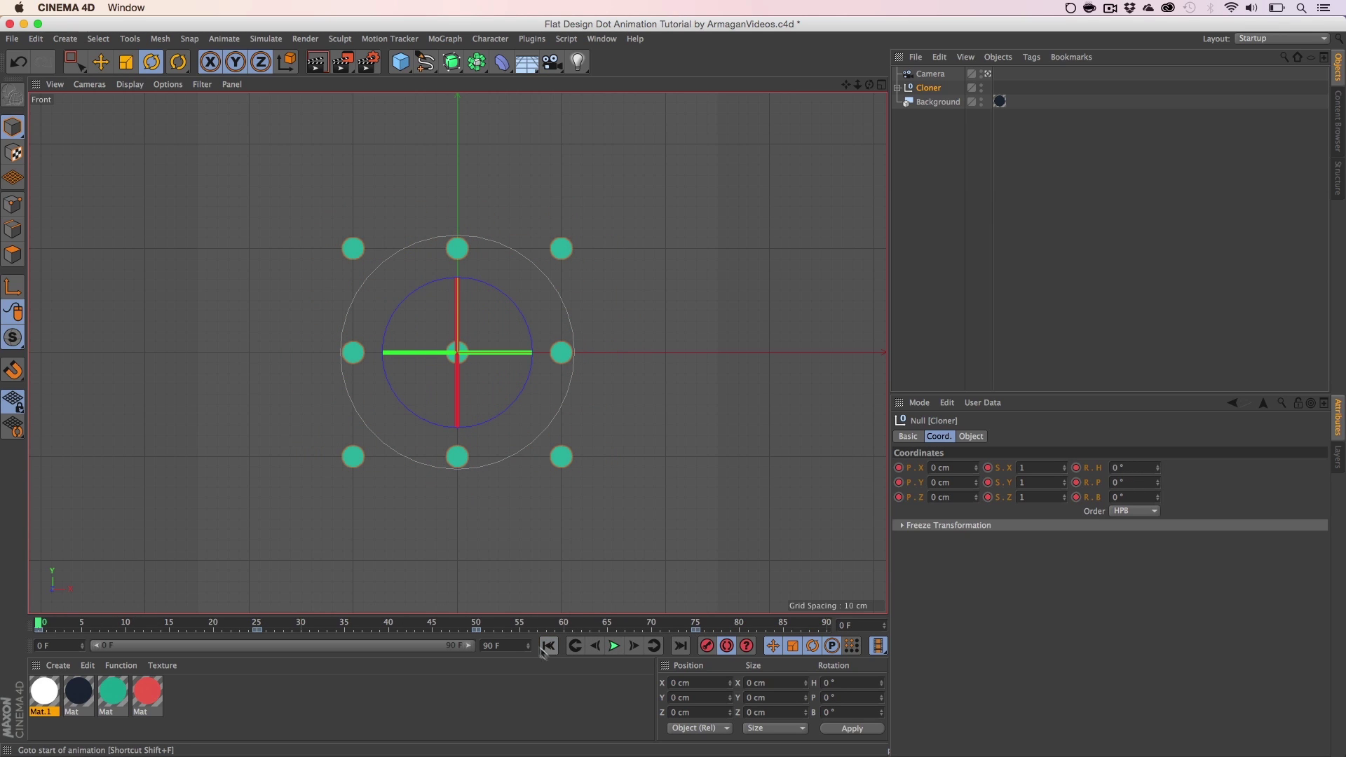
pyautogui.click(726, 646)
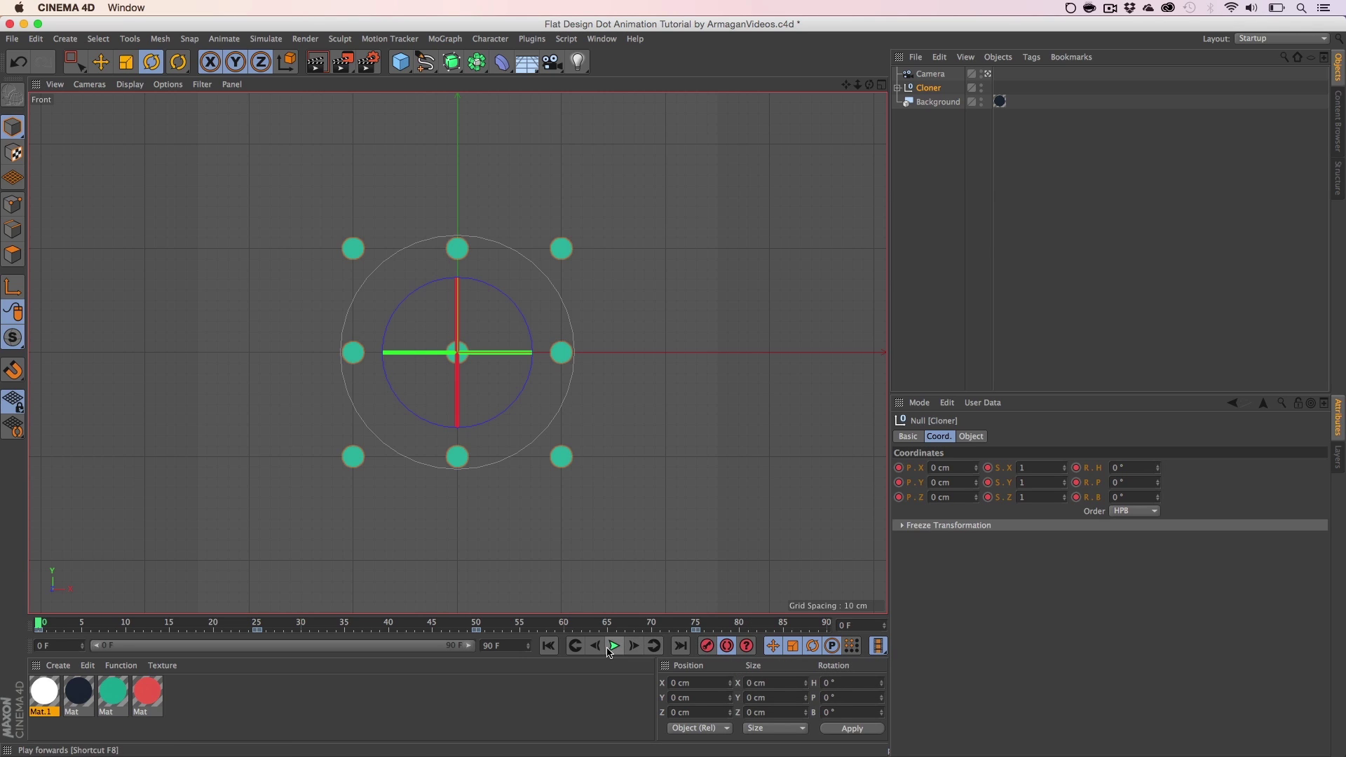
# Step: Deselect the Cloner and scrub through the timeline to frame 52 to inspect the dot motion
pyautogui.click(936, 237)
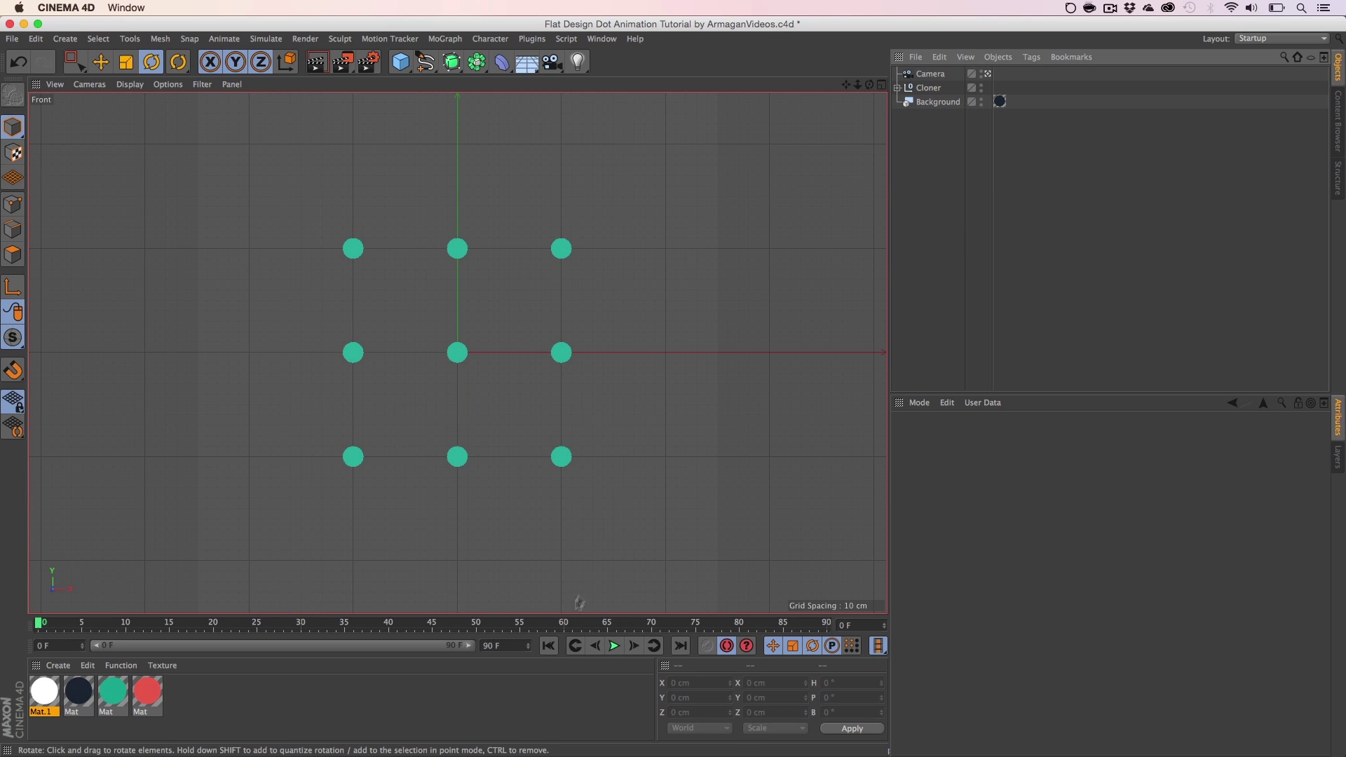
pyautogui.click(397, 626)
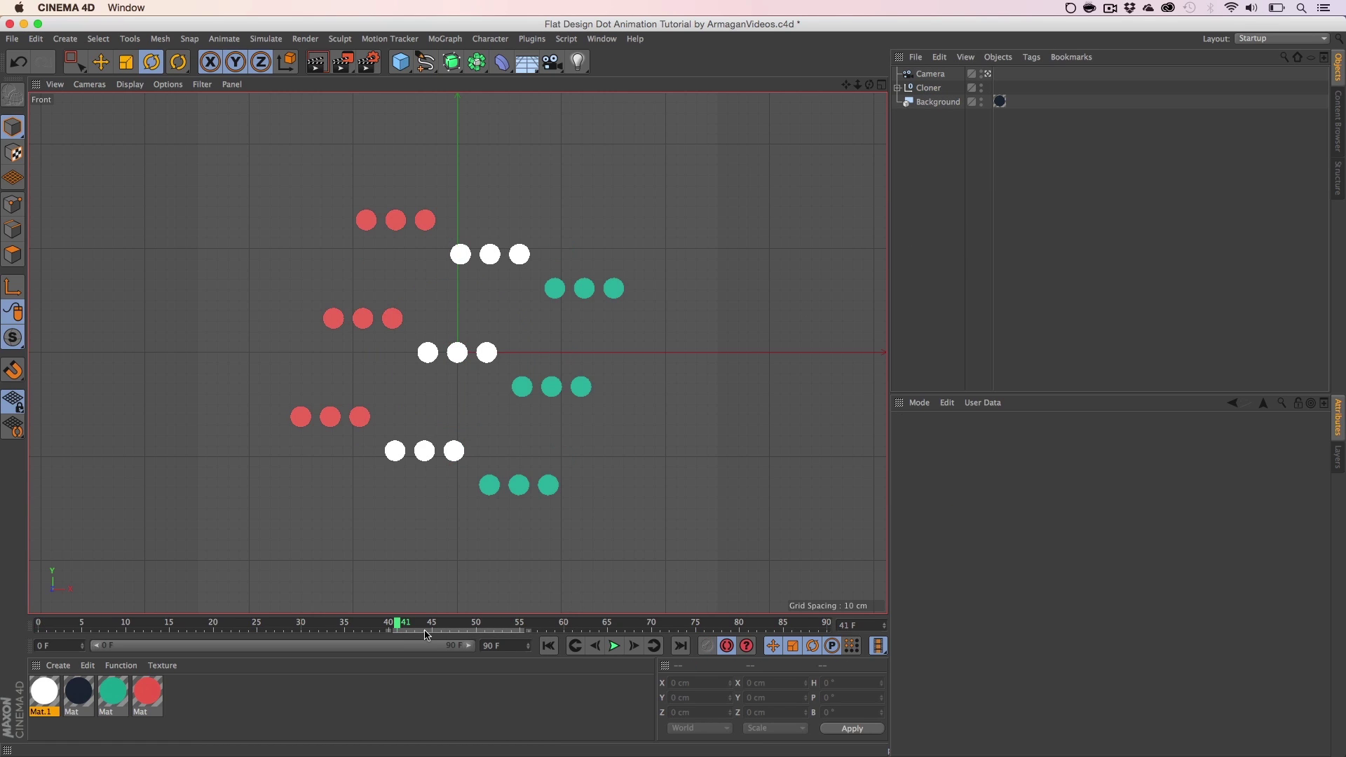
pyautogui.moveTo(382, 626); pyautogui.dragTo(494, 617)
# Step: Make a Full Render preview of the animation with a manual range from frame 0 to frame 90
pyautogui.click(343, 62)
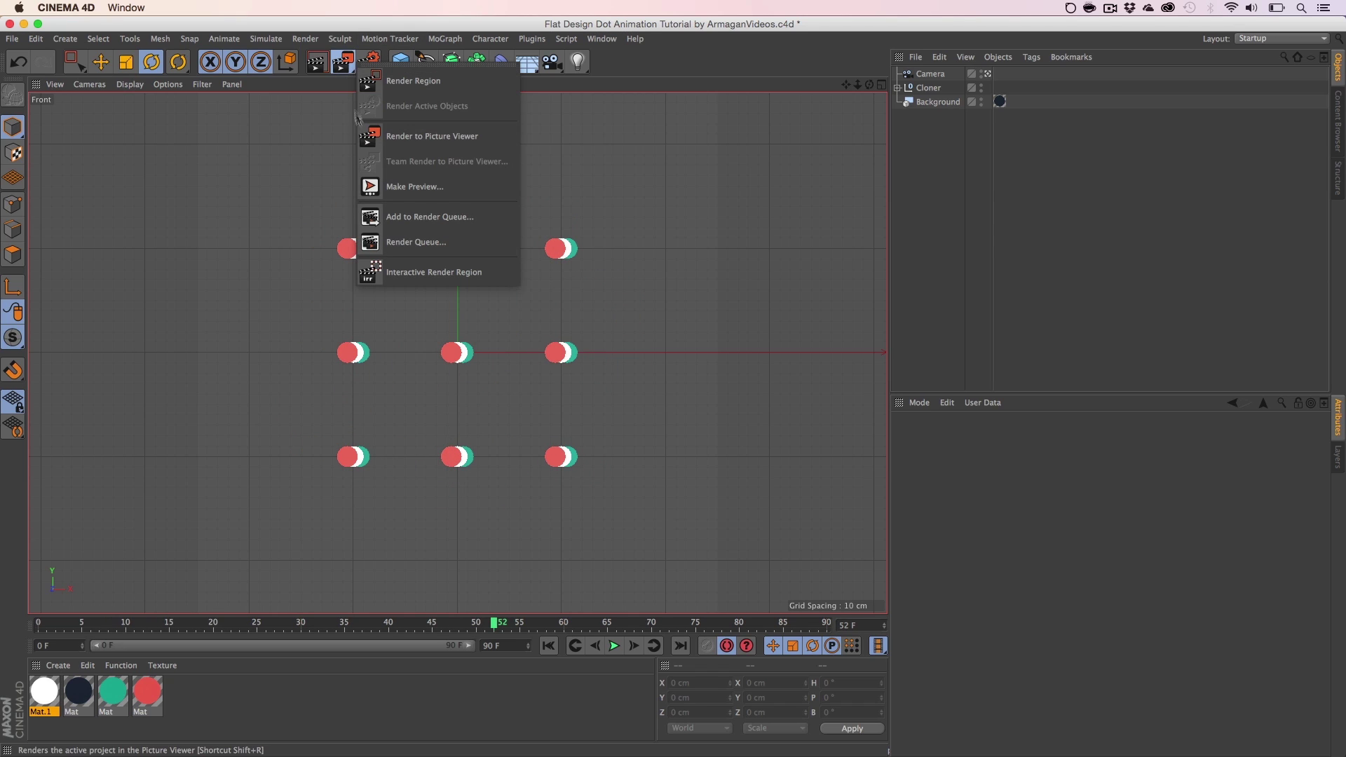
pyautogui.click(416, 187)
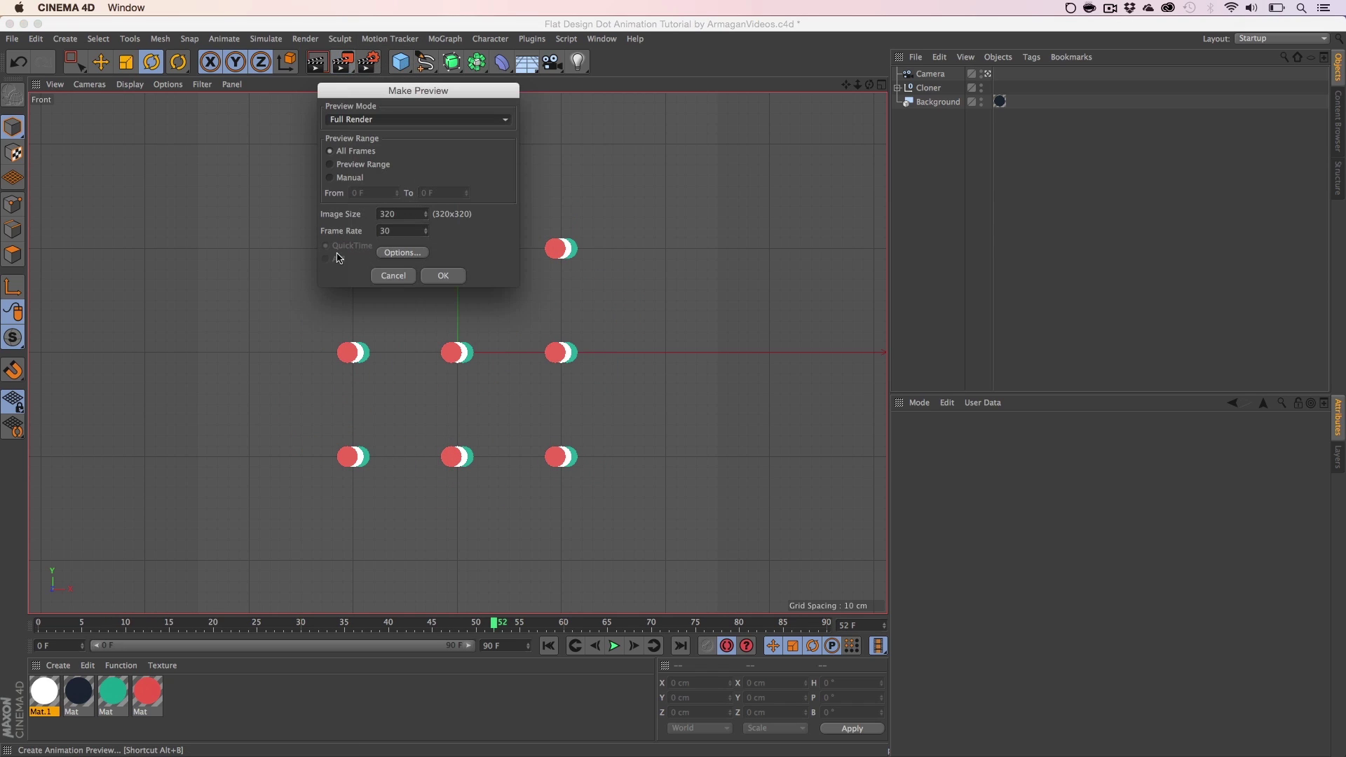
pyautogui.click(350, 178)
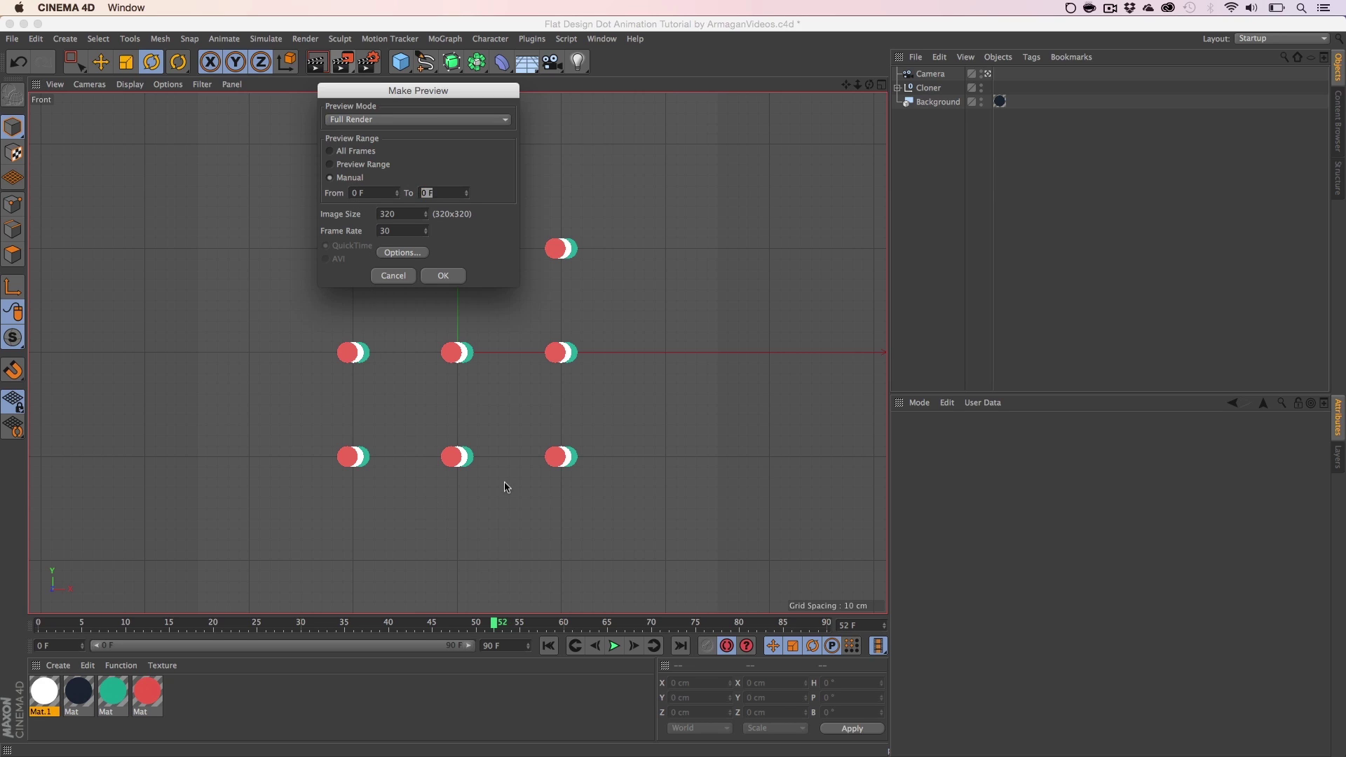
pyautogui.write('90')
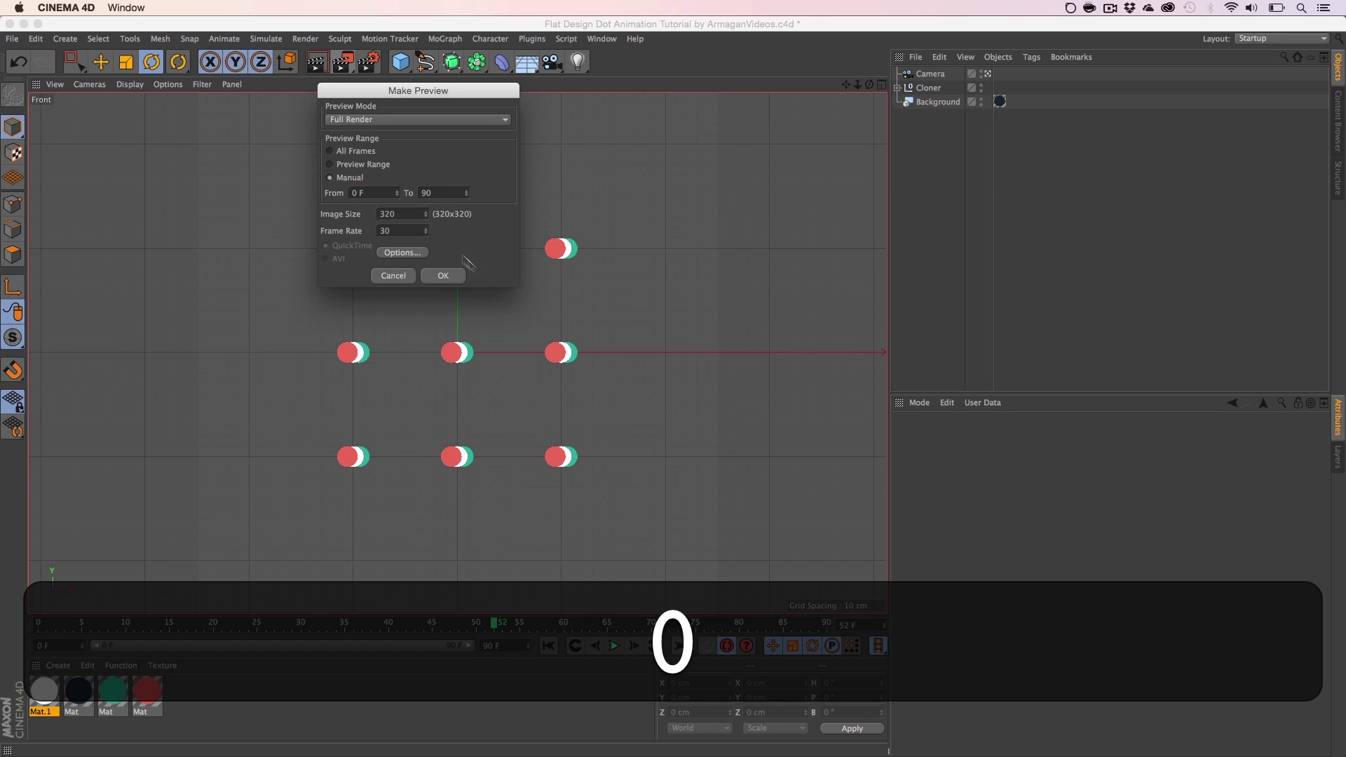
pyautogui.click(445, 276)
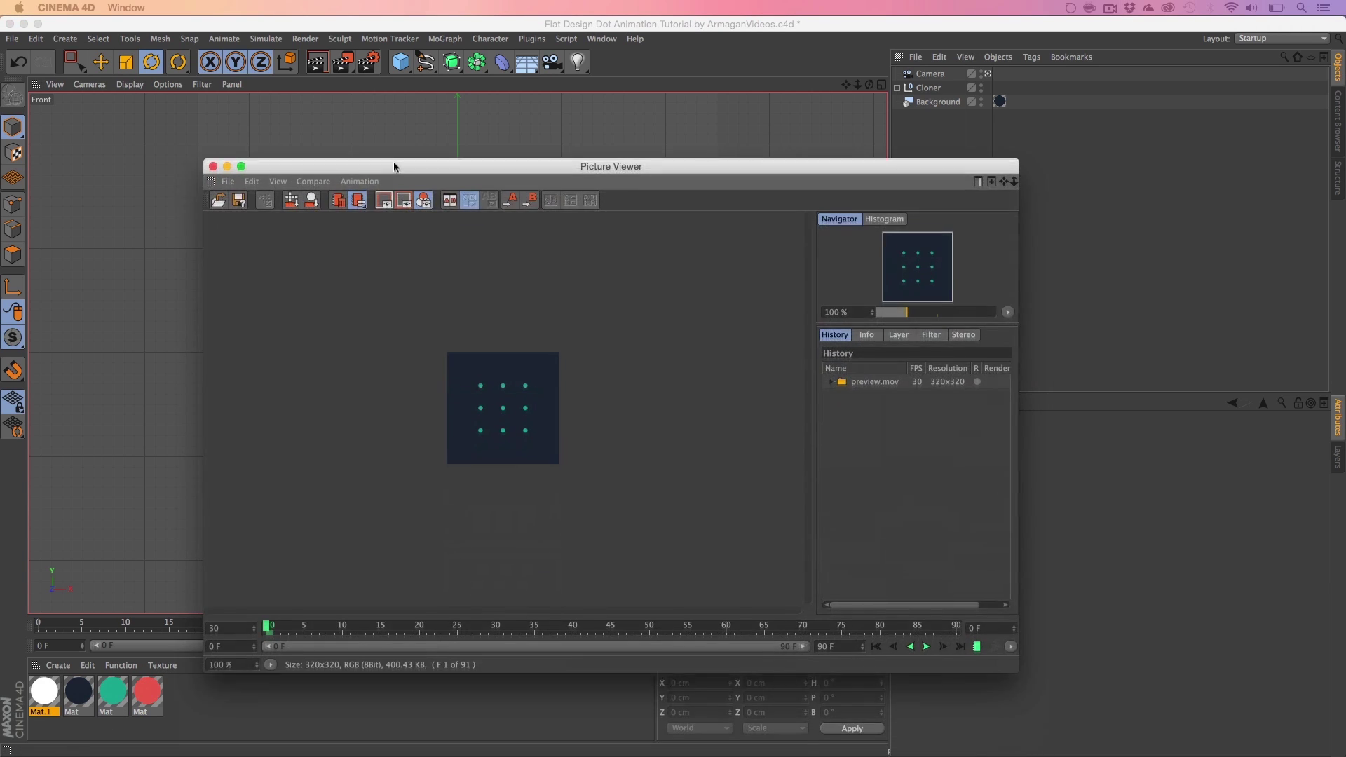
# Step: Play the rendered preview enlarged in the Picture Viewer, and close the viewer
pyautogui.click(924, 607)
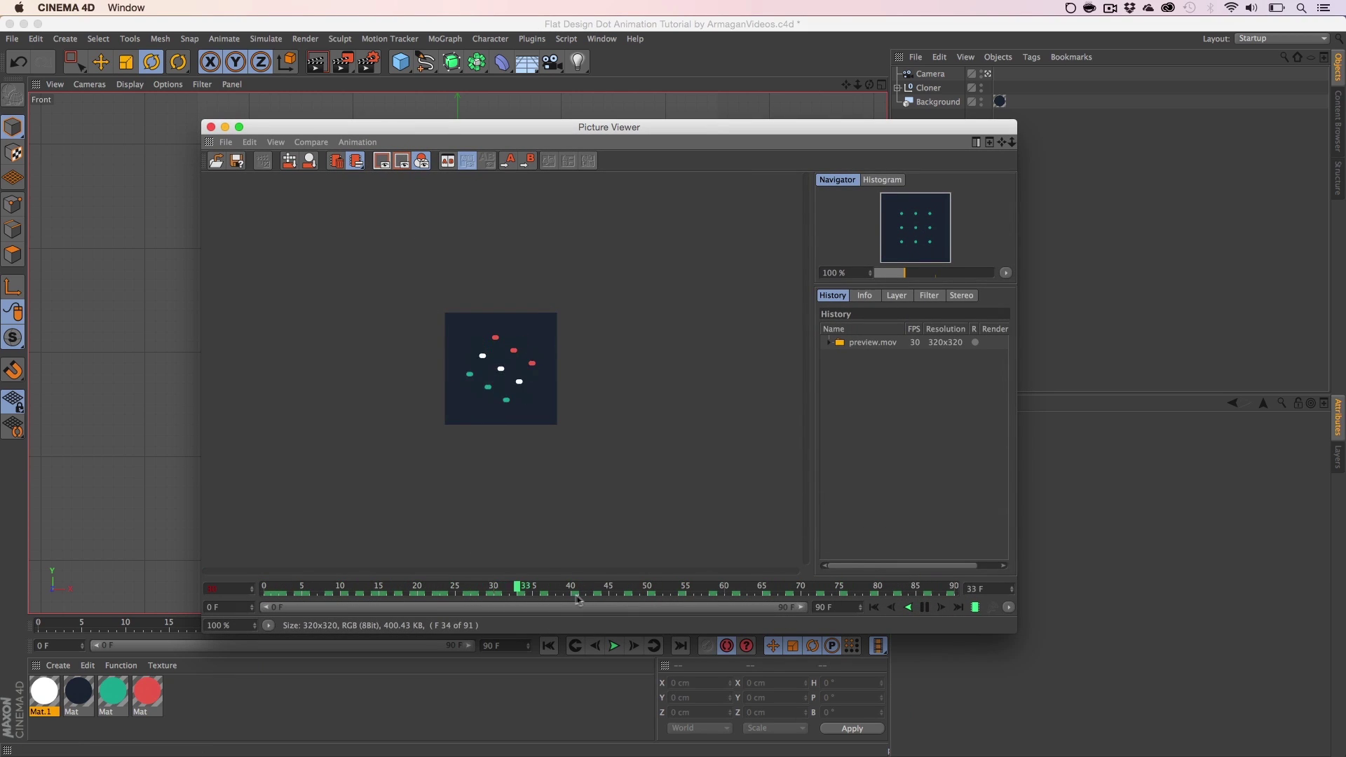
pyautogui.scroll(5, 493, 376)
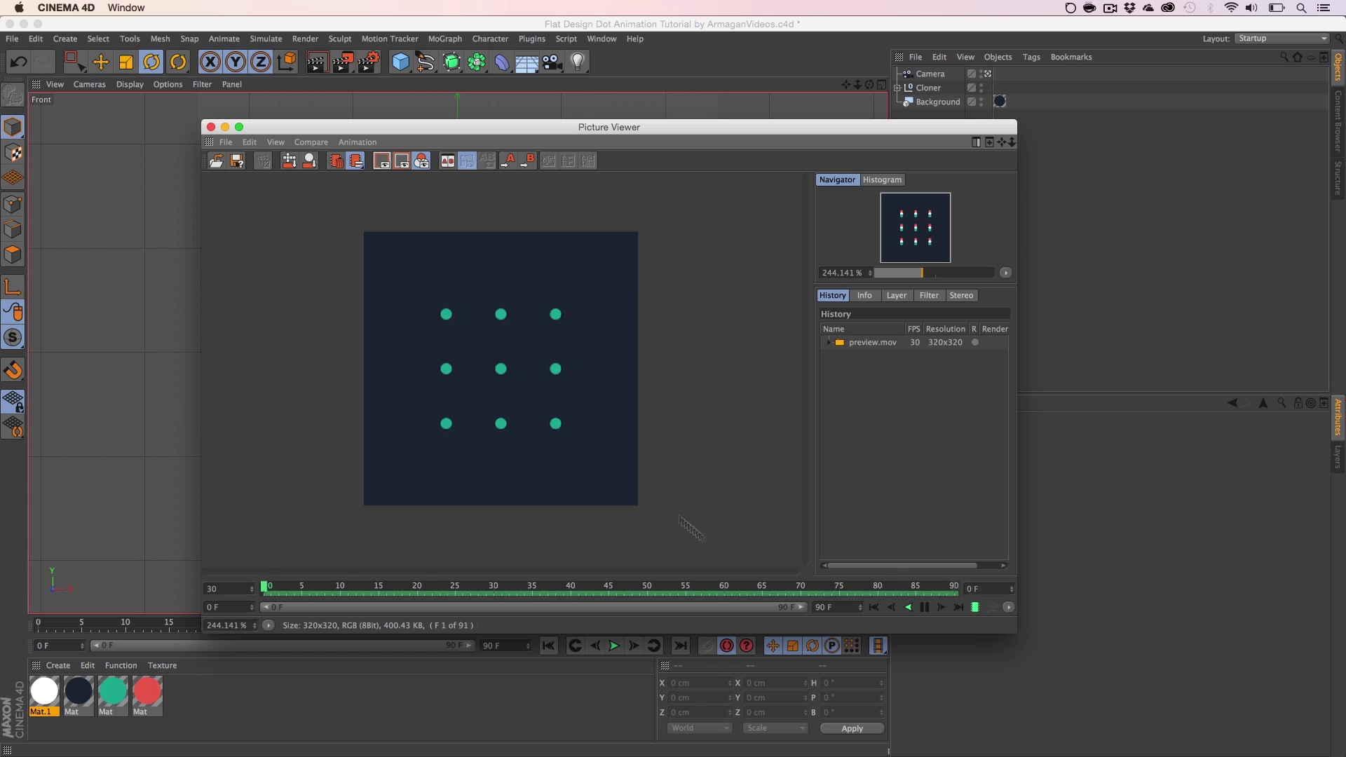
pyautogui.click(211, 128)
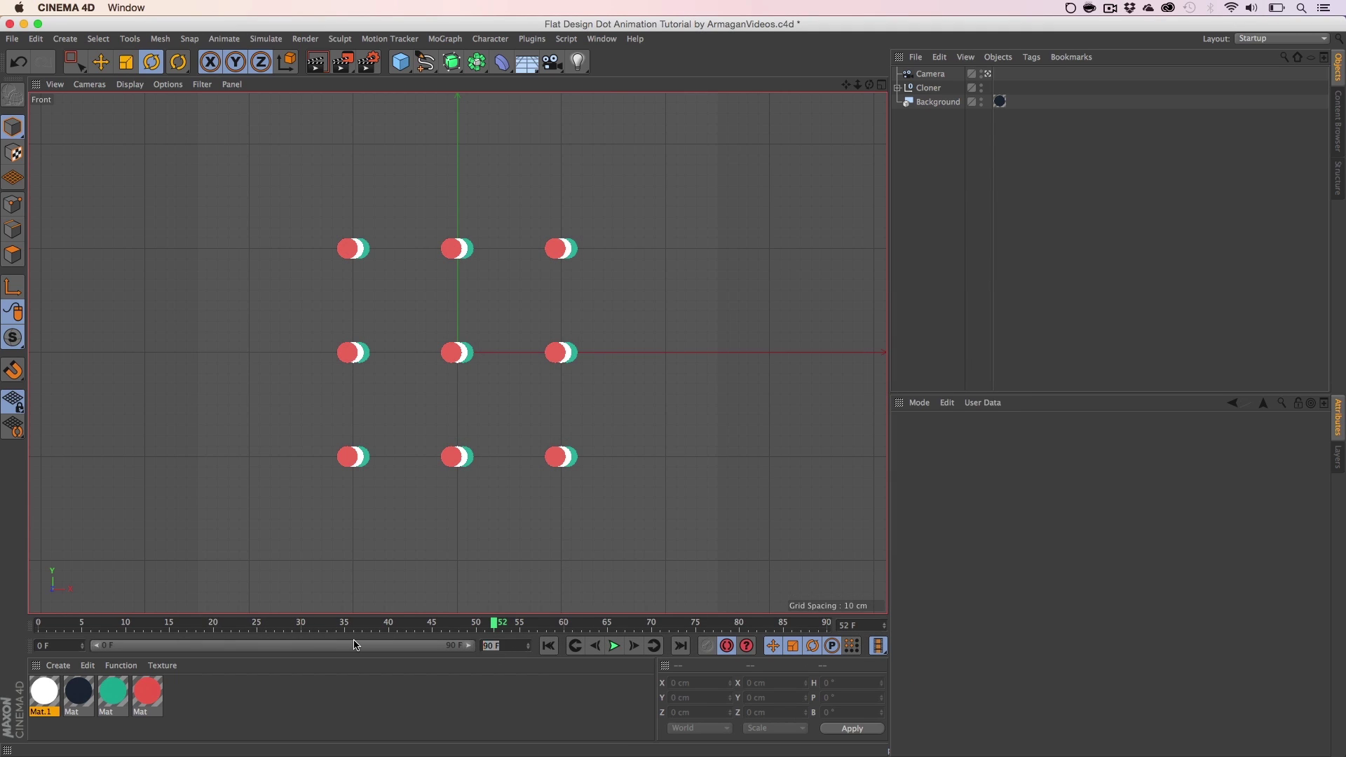
# Step: Extend the animation's end frame to 170 with the full range in view, select the Cloner and save the project
pyautogui.write('170')
pyautogui.press('Return')
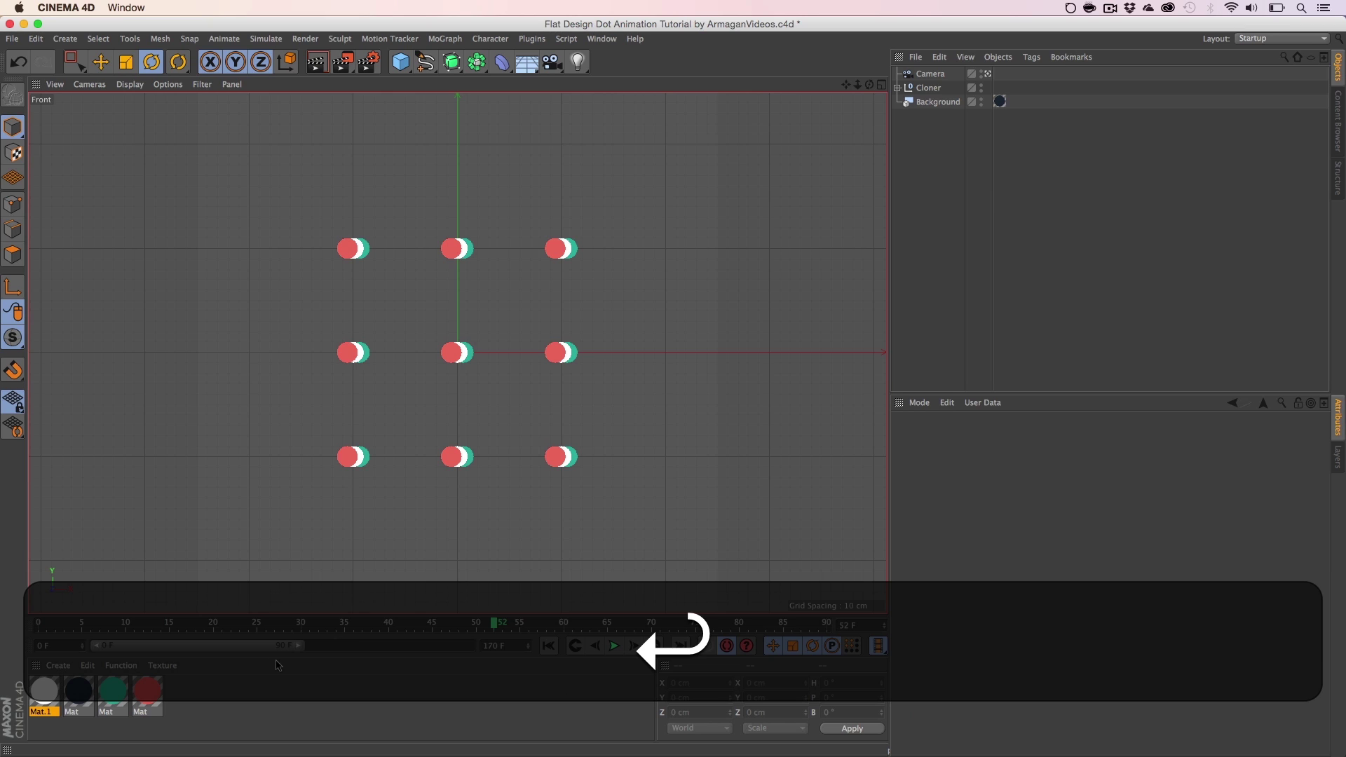
pyautogui.moveTo(300, 646); pyautogui.dragTo(472, 646)
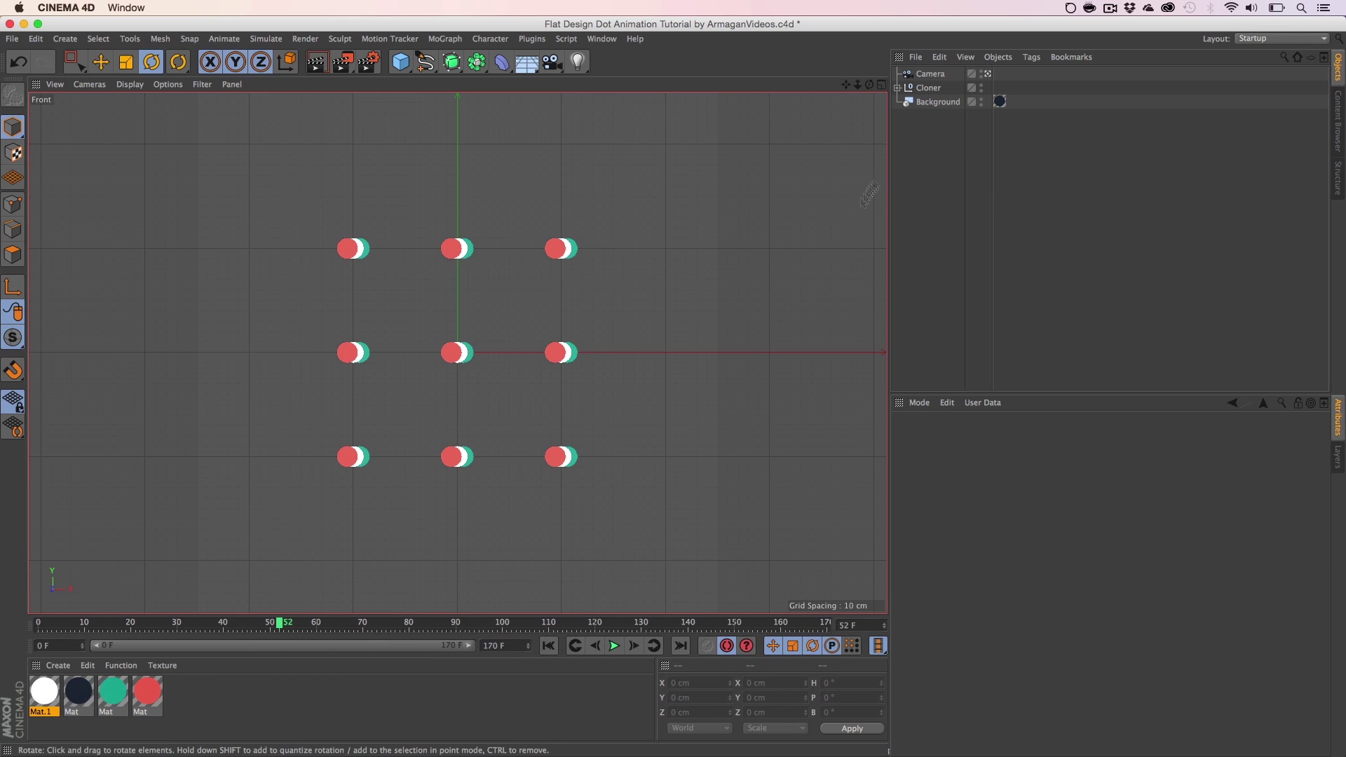
pyautogui.click(929, 88)
pyautogui.press('super+s')
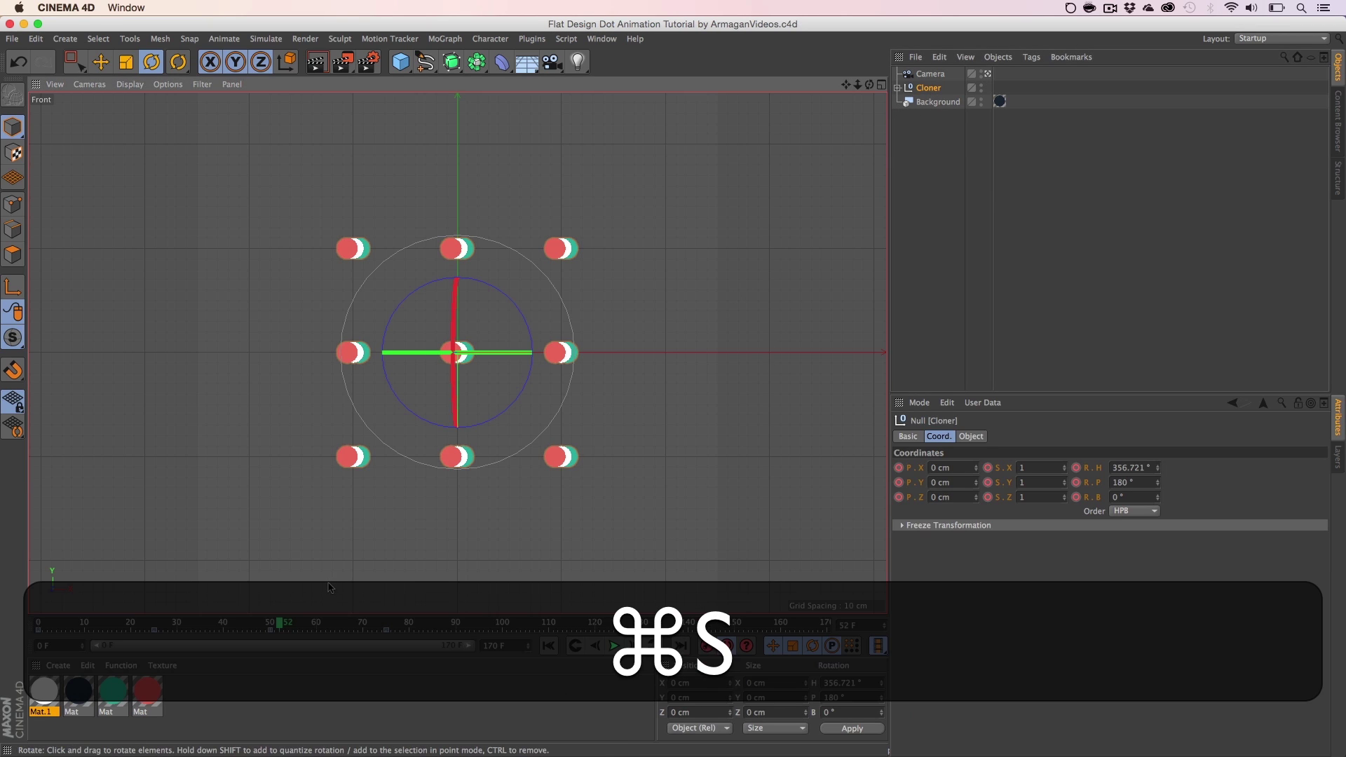
# Step: Space out the Cloner's keyframes after frame 0 so that they sit at frames 40, 80 and 120
pyautogui.moveTo(411, 630); pyautogui.dragTo(230, 636)
pyautogui.click(191, 632)
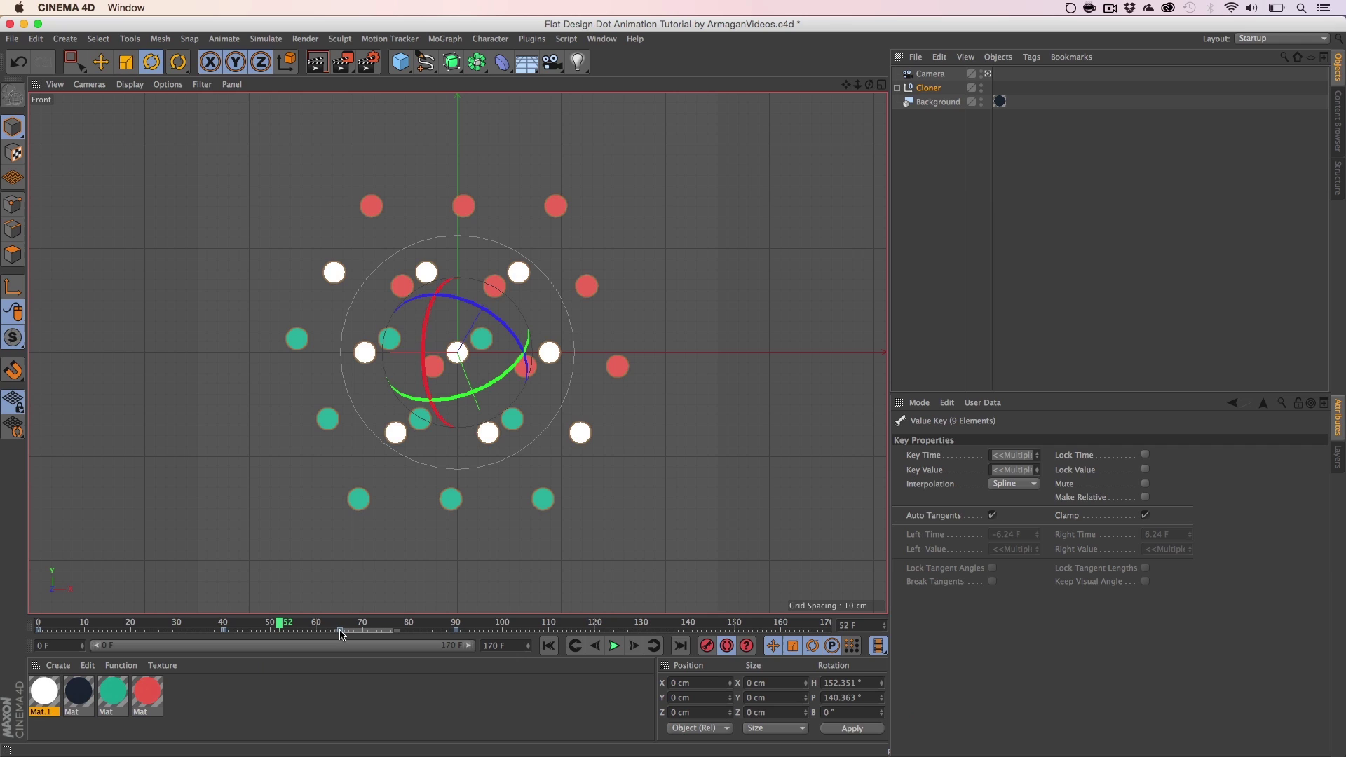
pyautogui.moveTo(340, 634); pyautogui.dragTo(595, 636)
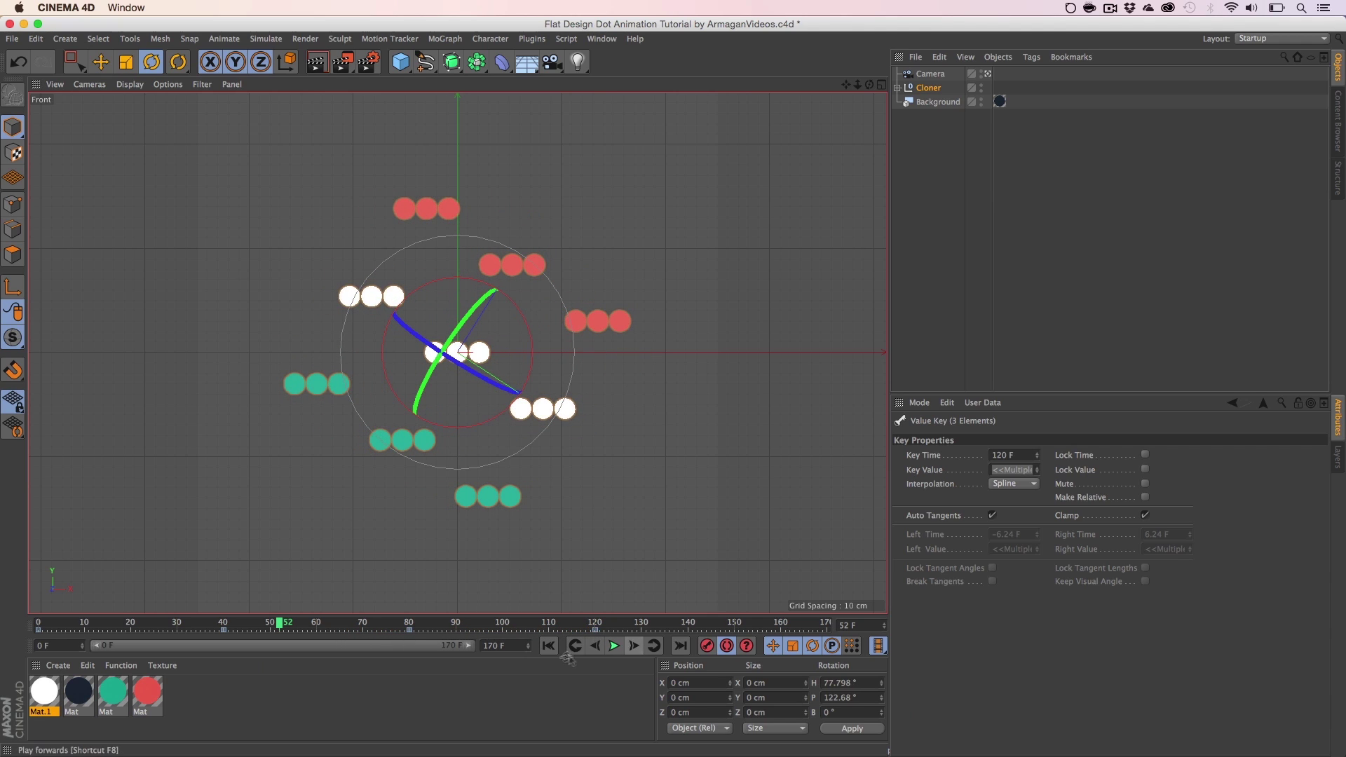
# Step: Set the animation's end frame to 130 and play it from the start to check the slower timing
pyautogui.write('130')
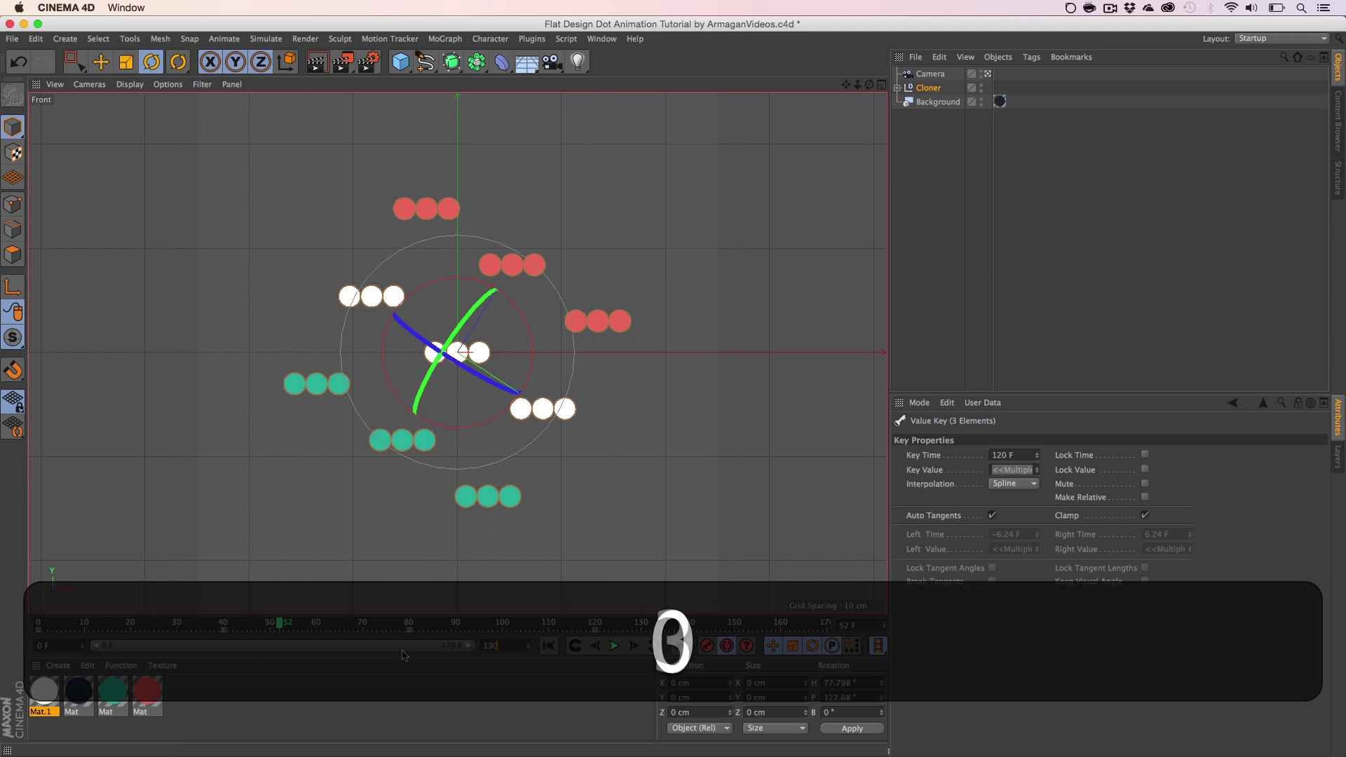
pyautogui.press('Return')
pyautogui.click(549, 646)
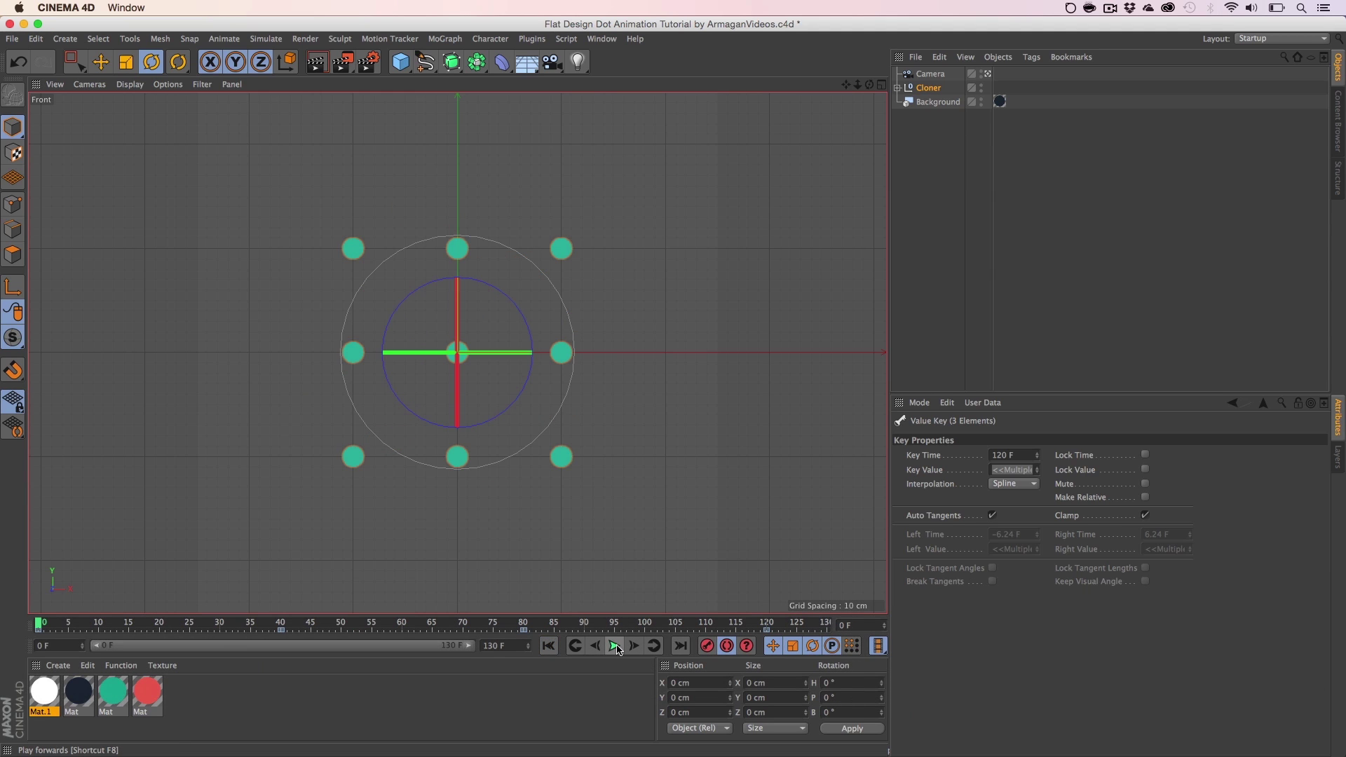
pyautogui.click(615, 645)
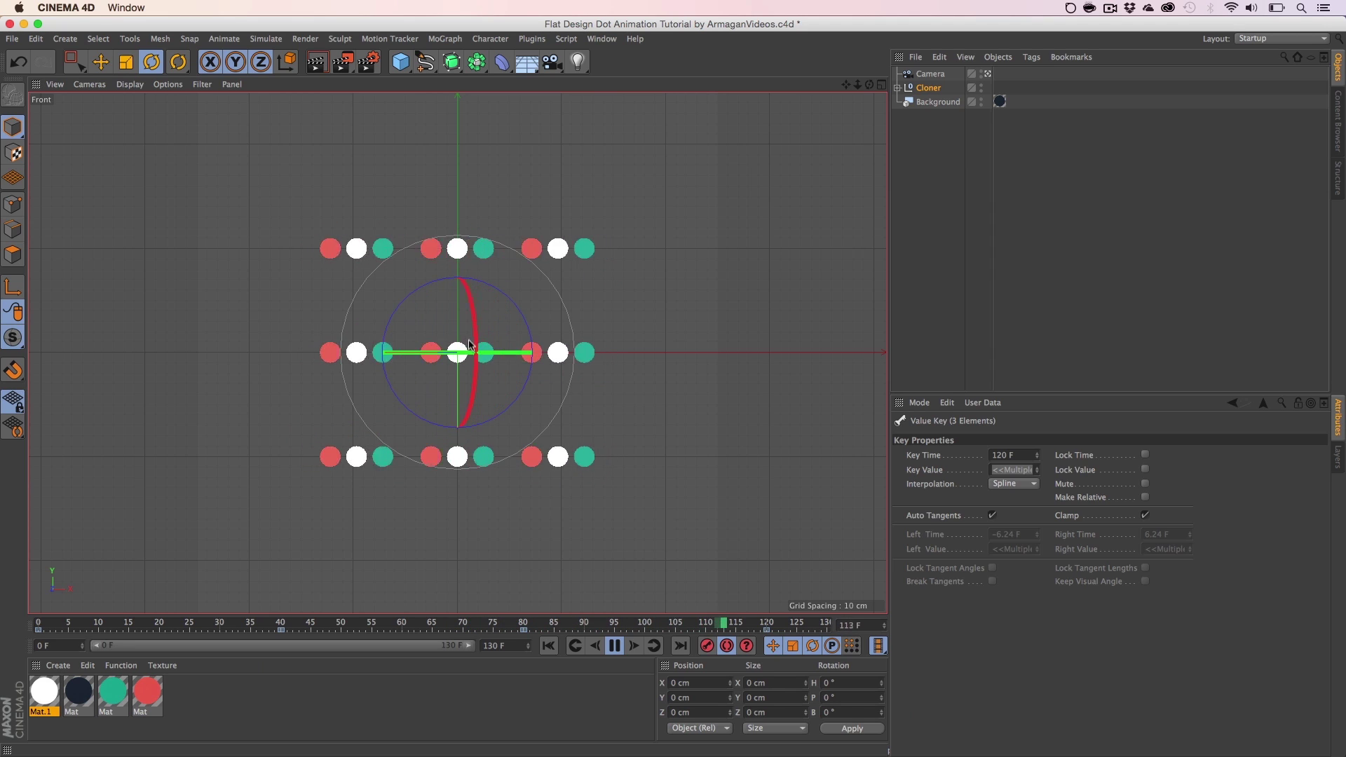
pyautogui.click(614, 646)
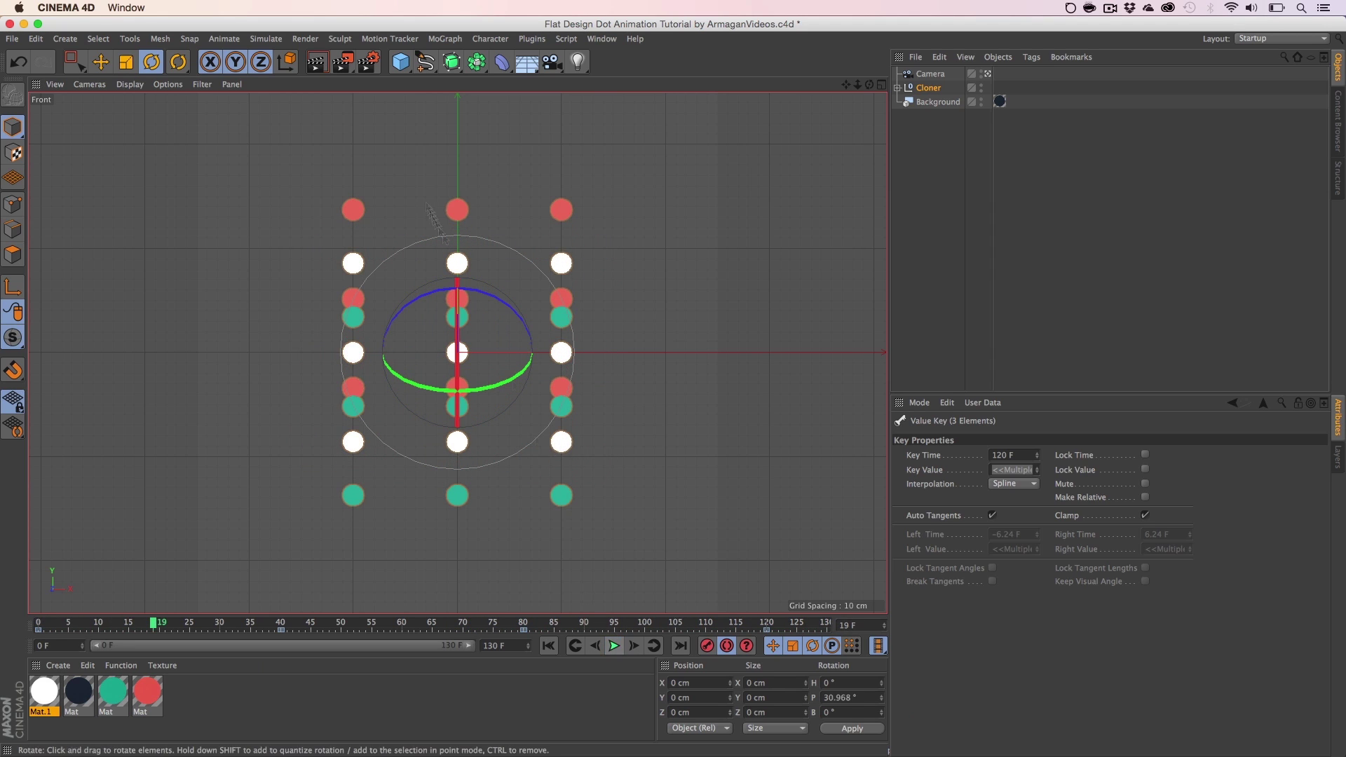
pyautogui.click(369, 62)
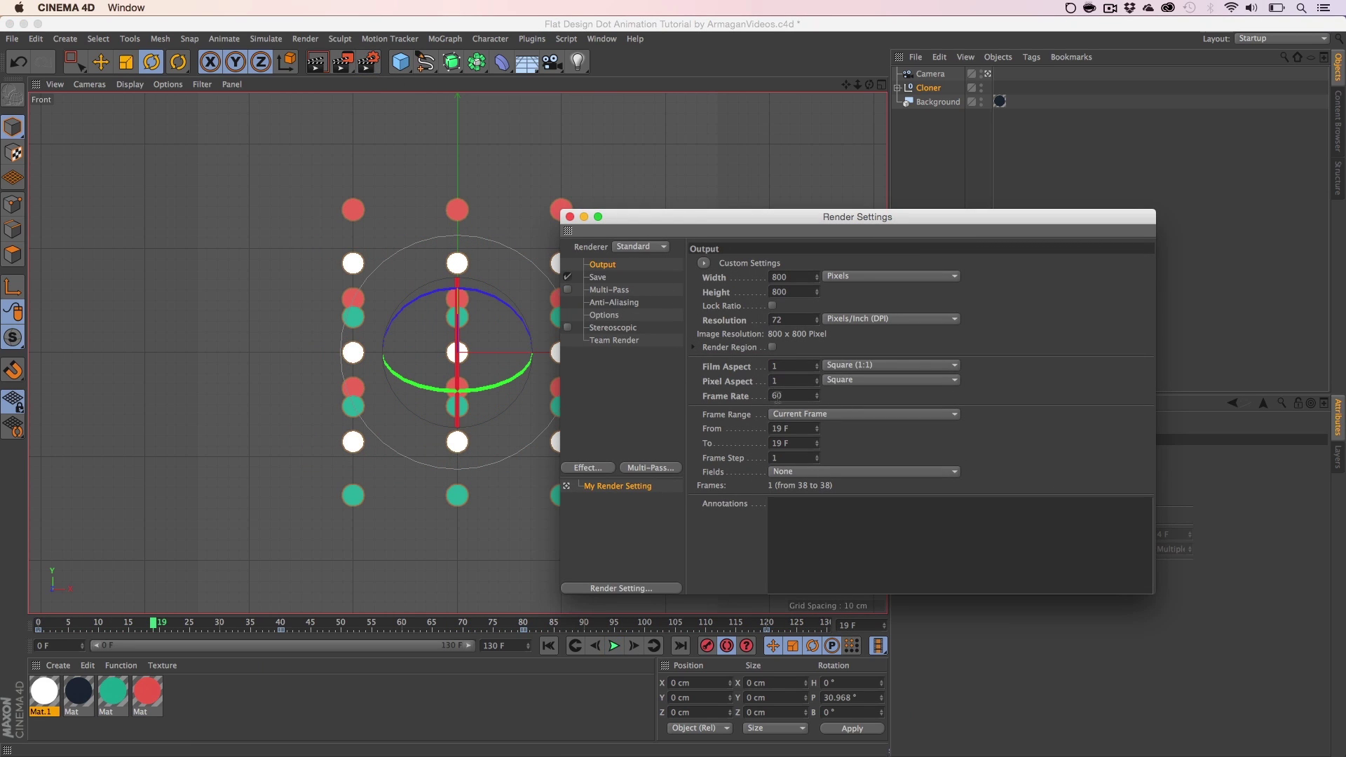
pyautogui.moveTo(629, 209); pyautogui.dragTo(589, 216)
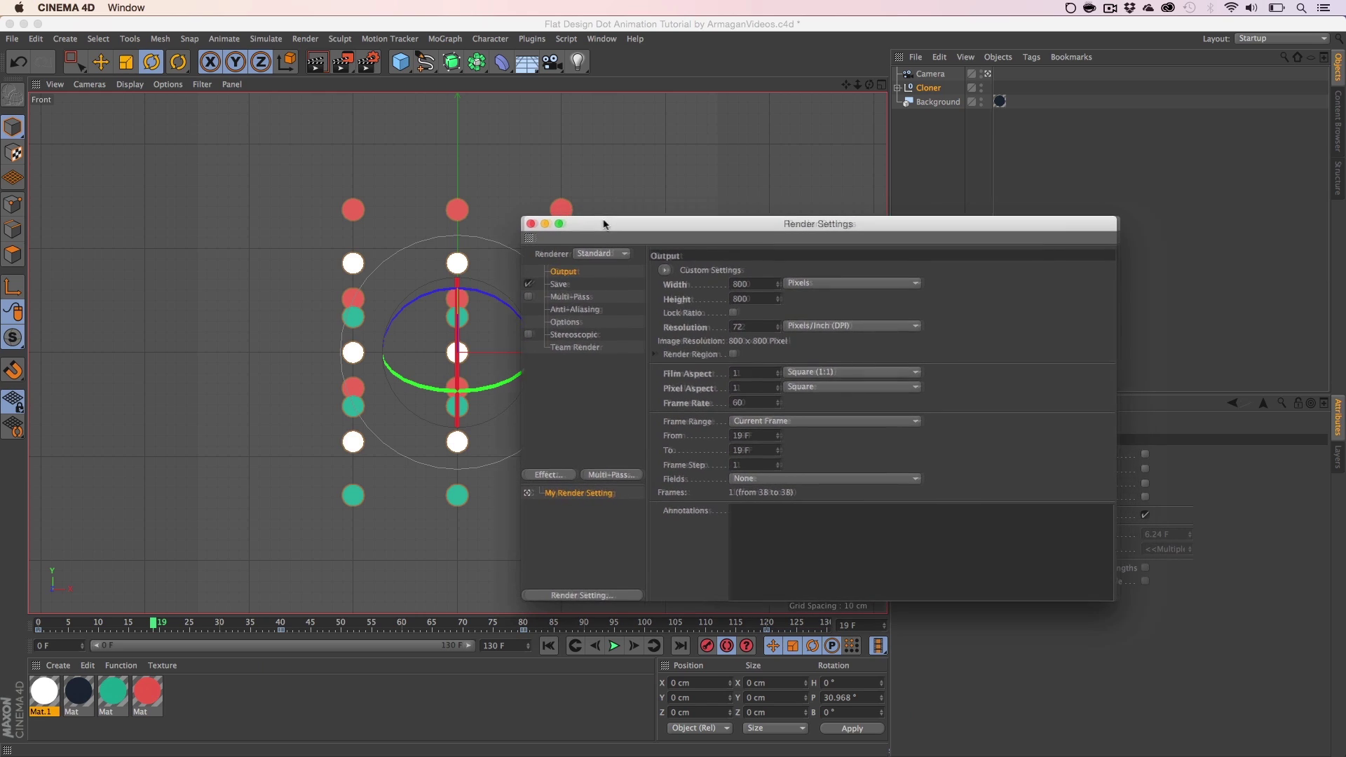
pyautogui.click(531, 222)
# Step: Make a new preview of the retimed animation, check its playback in the Picture Viewer and close the viewer
pyautogui.click(593, 556)
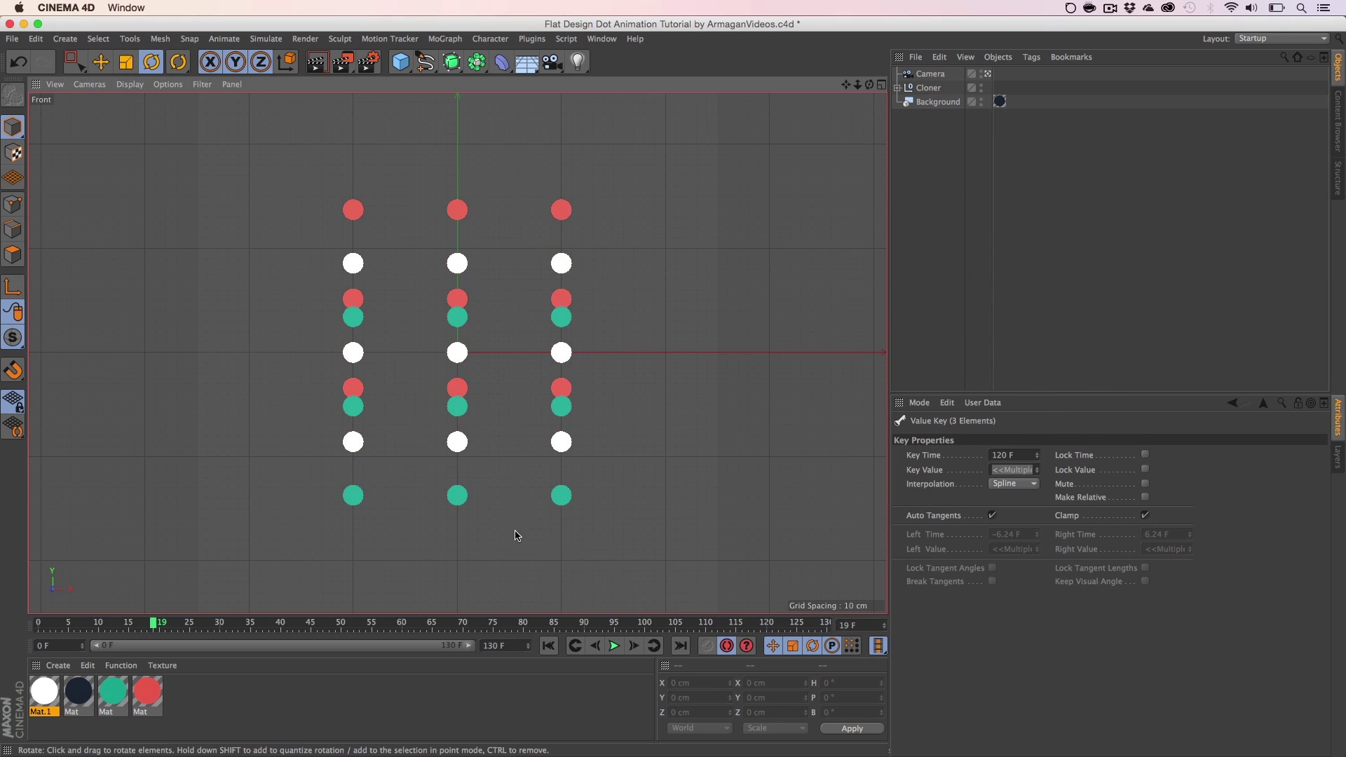
pyautogui.click(342, 62)
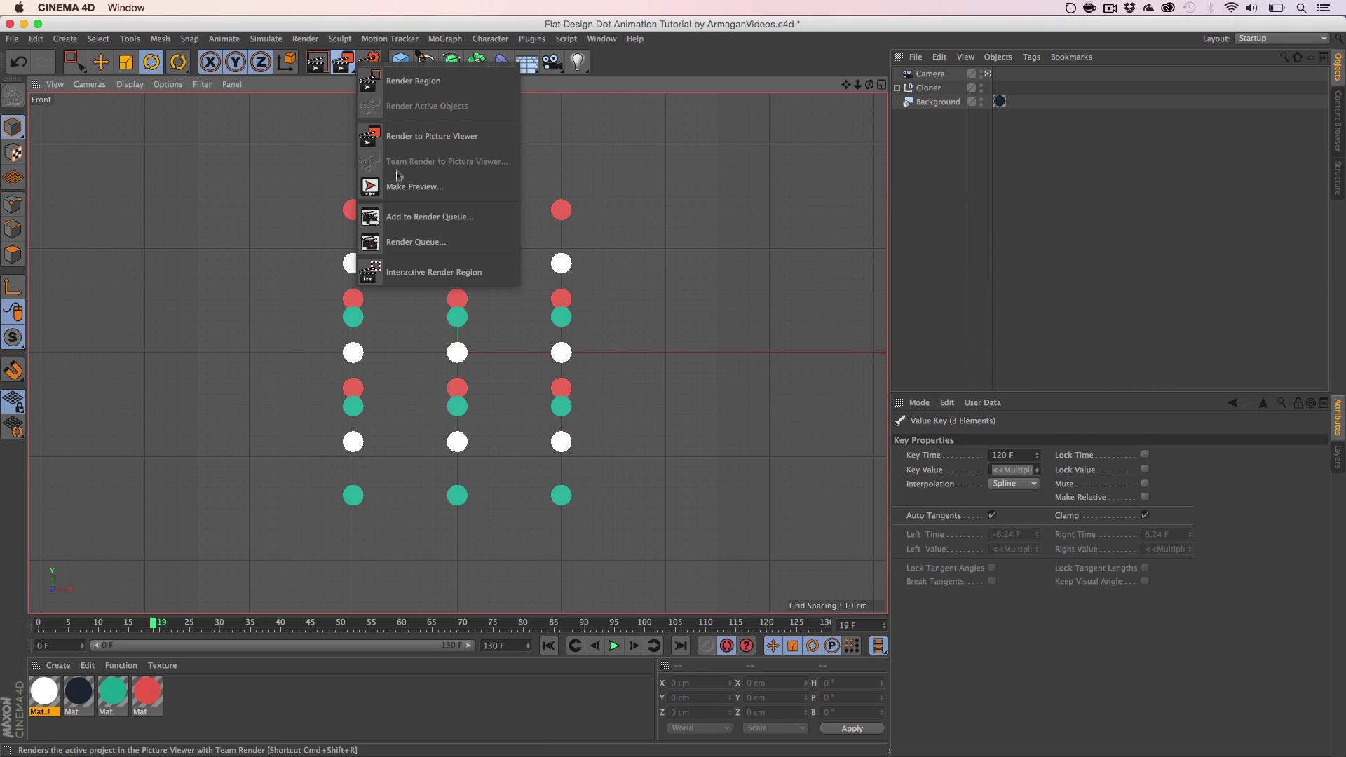
pyautogui.click(398, 185)
pyautogui.click(422, 282)
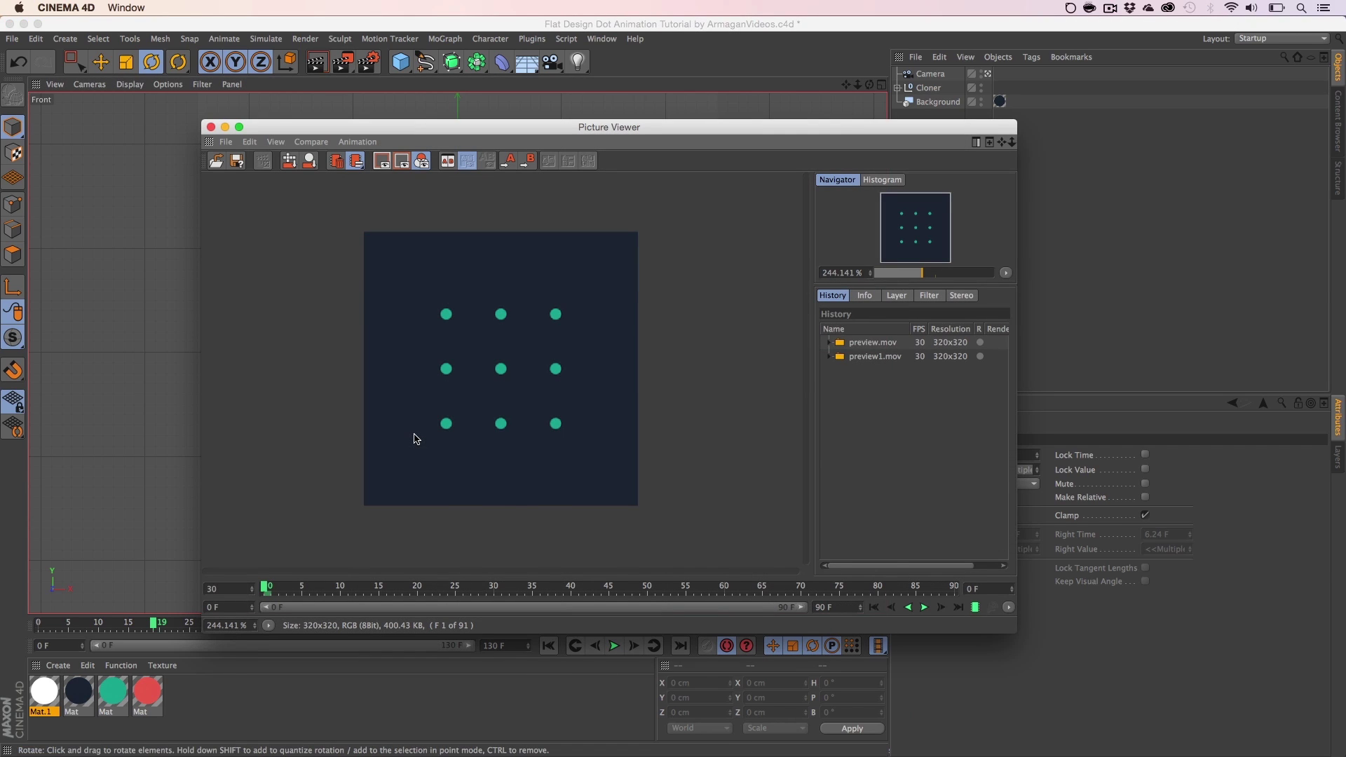
pyautogui.click(924, 609)
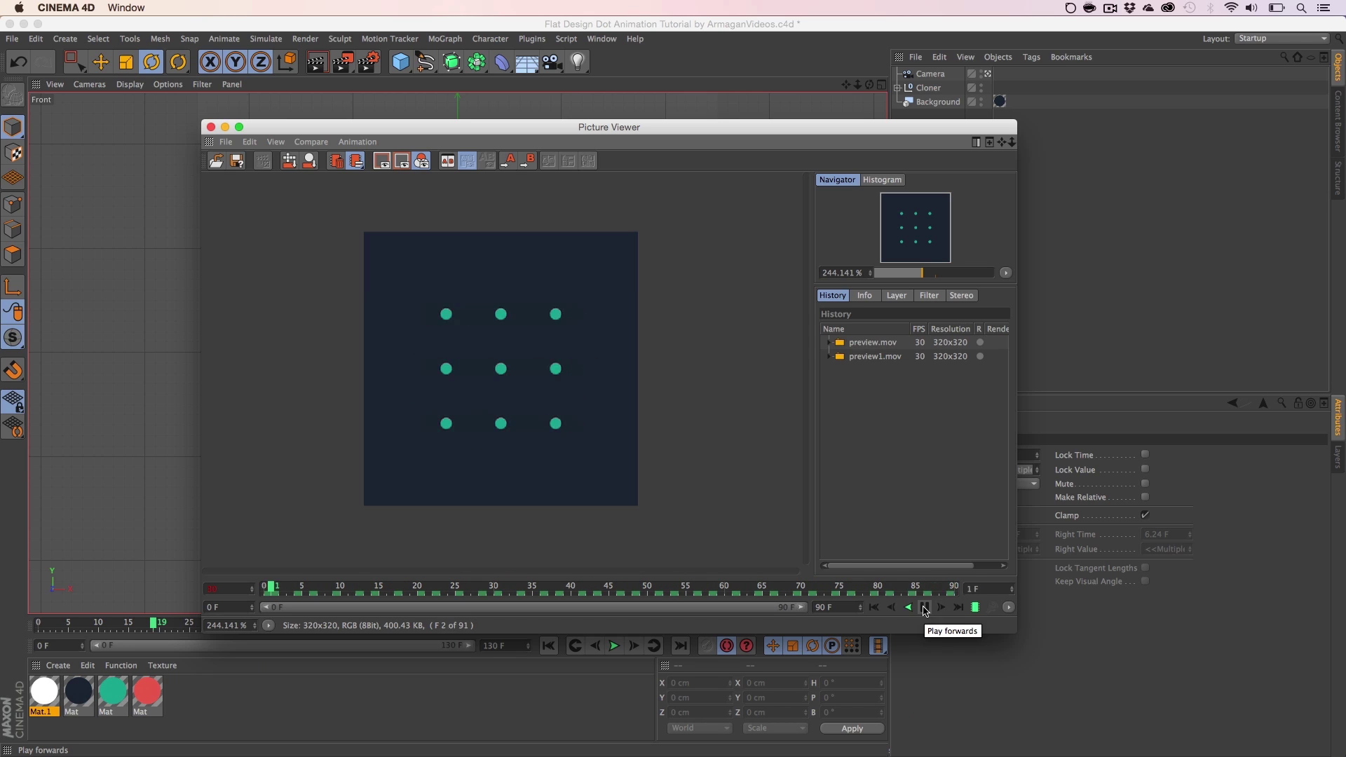
pyautogui.click(925, 608)
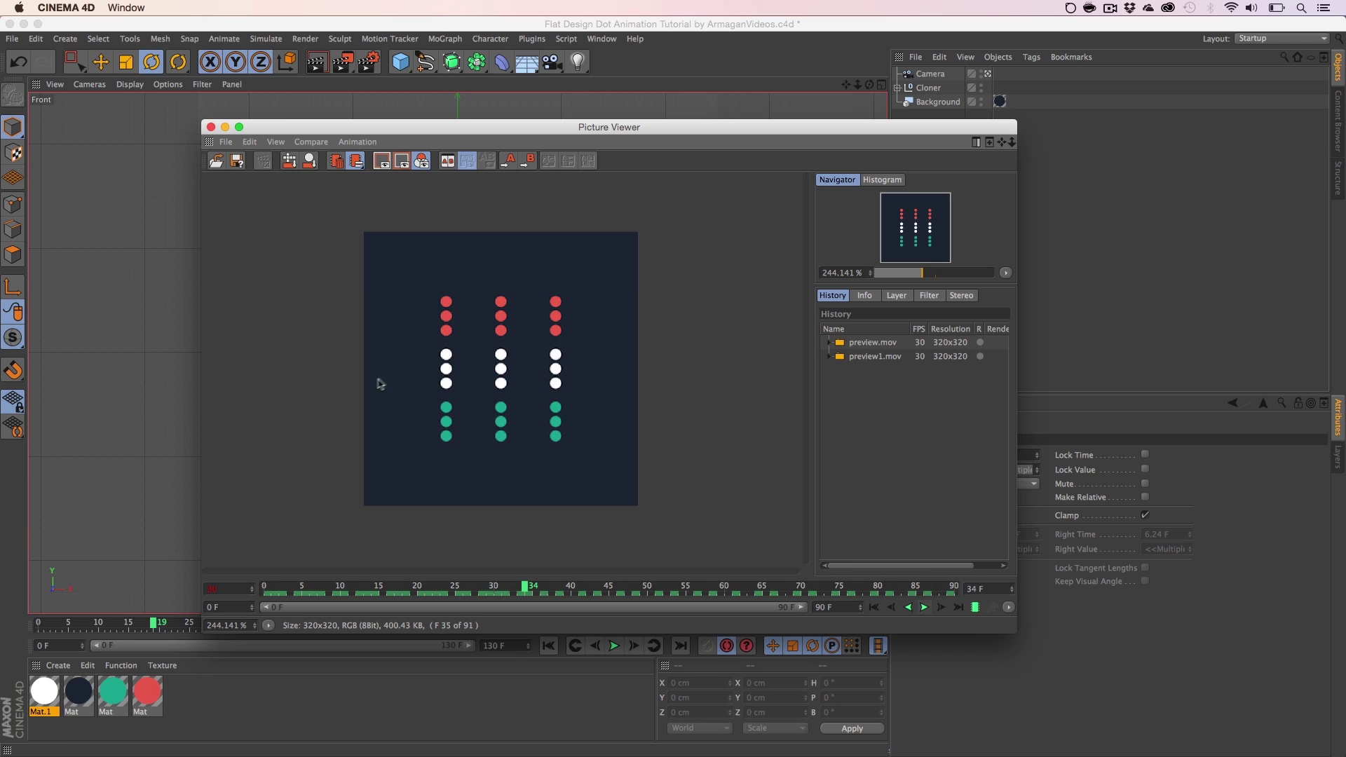
pyautogui.click(211, 127)
# Step: Set the render output's frame range to Manual with an end frame of 130, and close the render settings
pyautogui.click(369, 62)
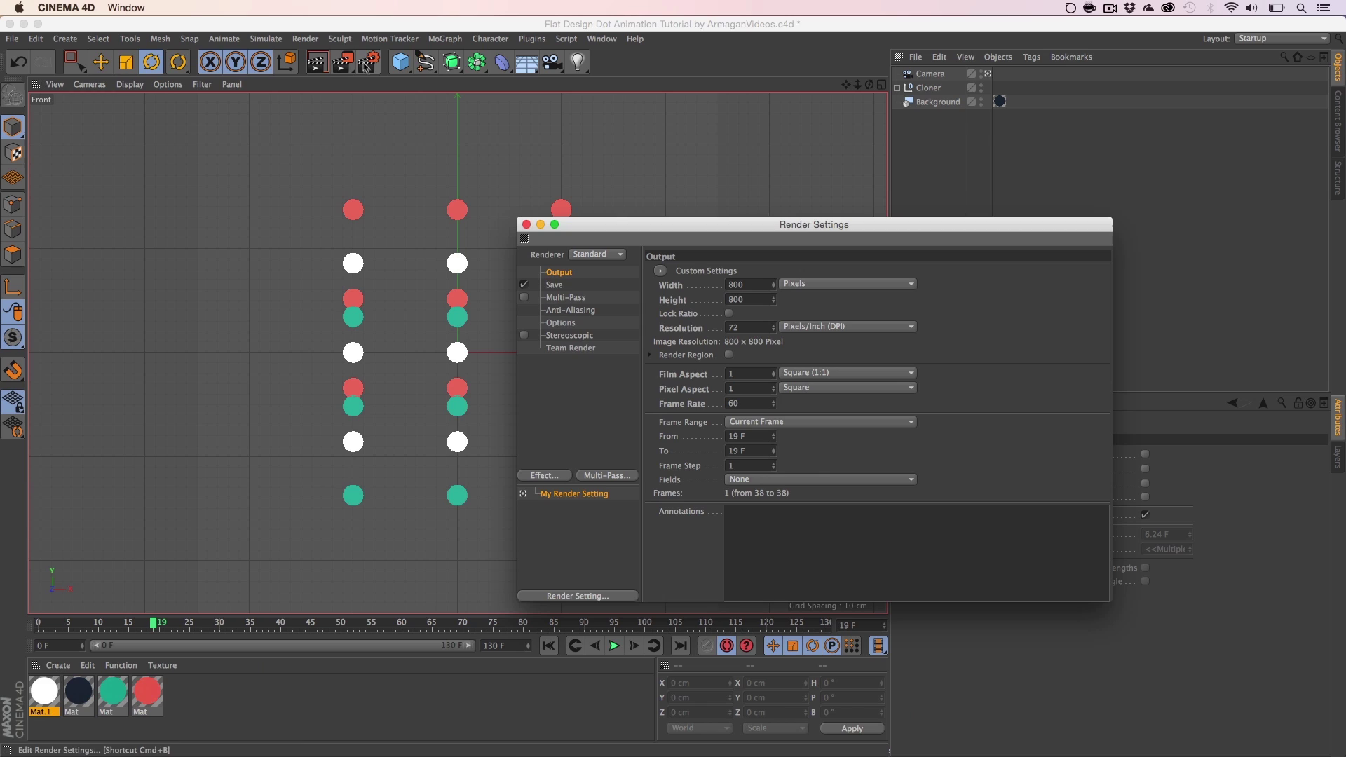
pyautogui.click(755, 422)
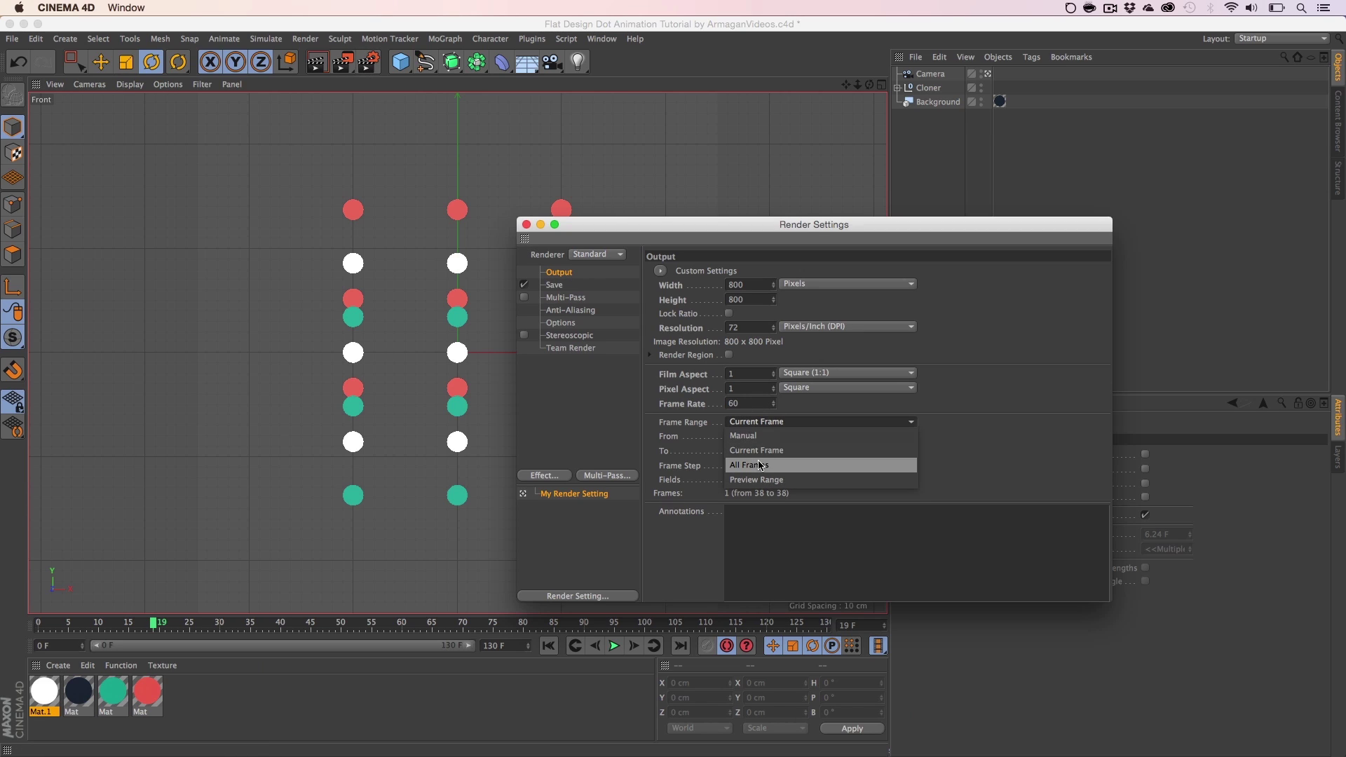
pyautogui.click(755, 439)
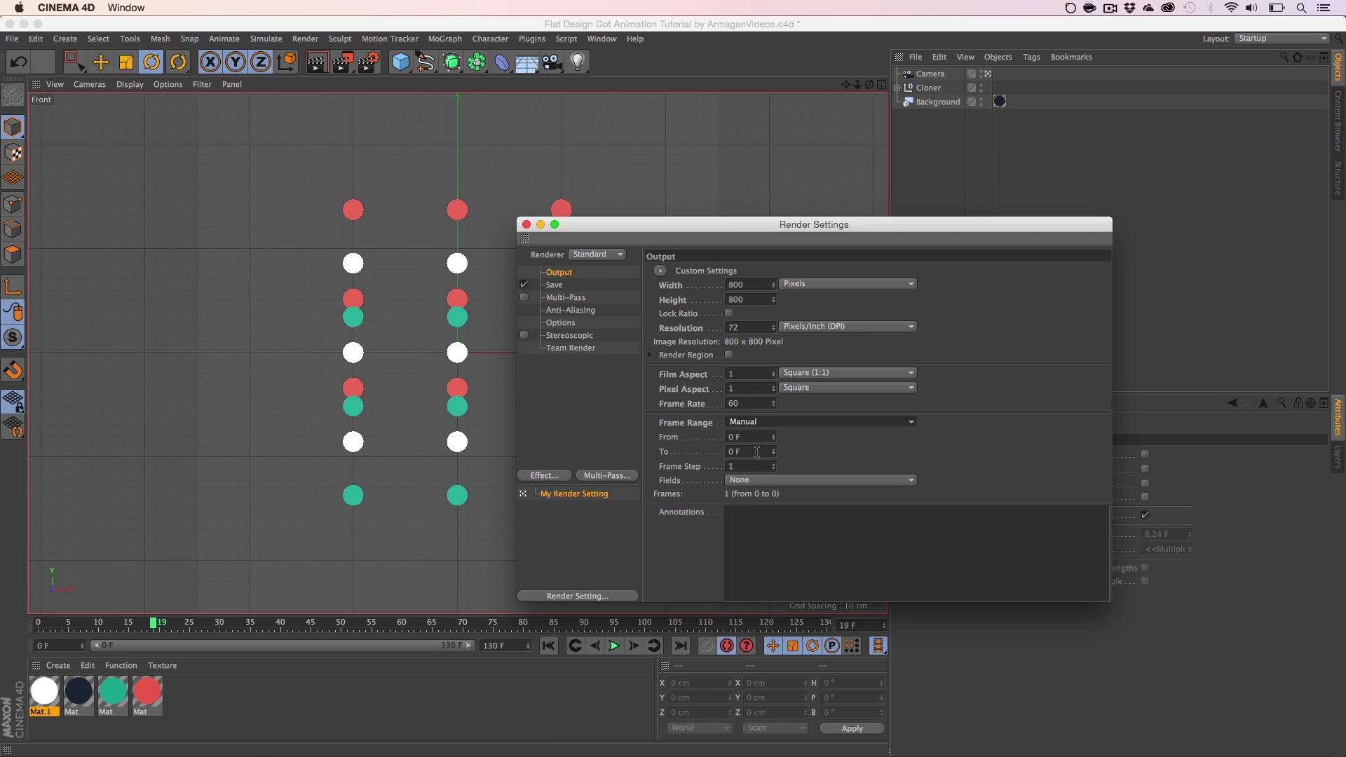
pyautogui.click(757, 452)
pyautogui.write('130')
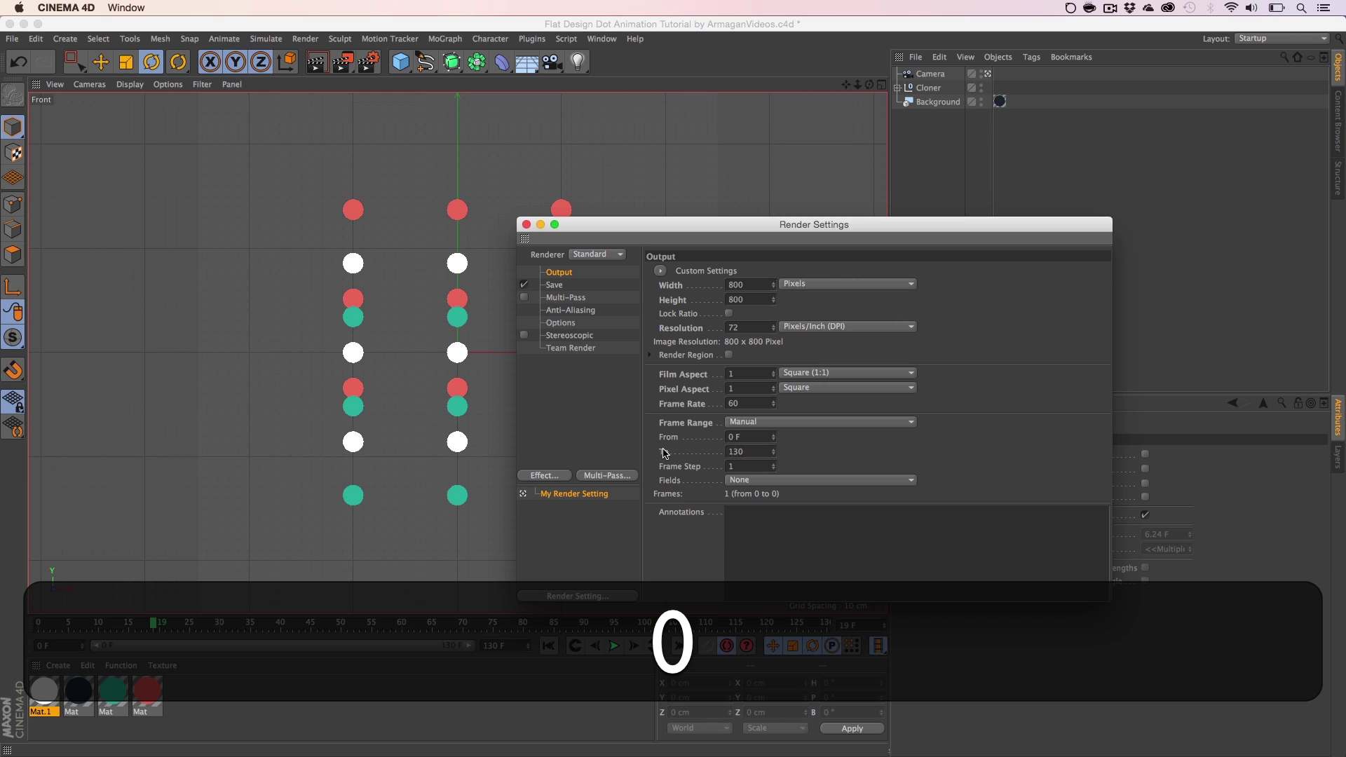
pyautogui.press('Return')
pyautogui.click(526, 225)
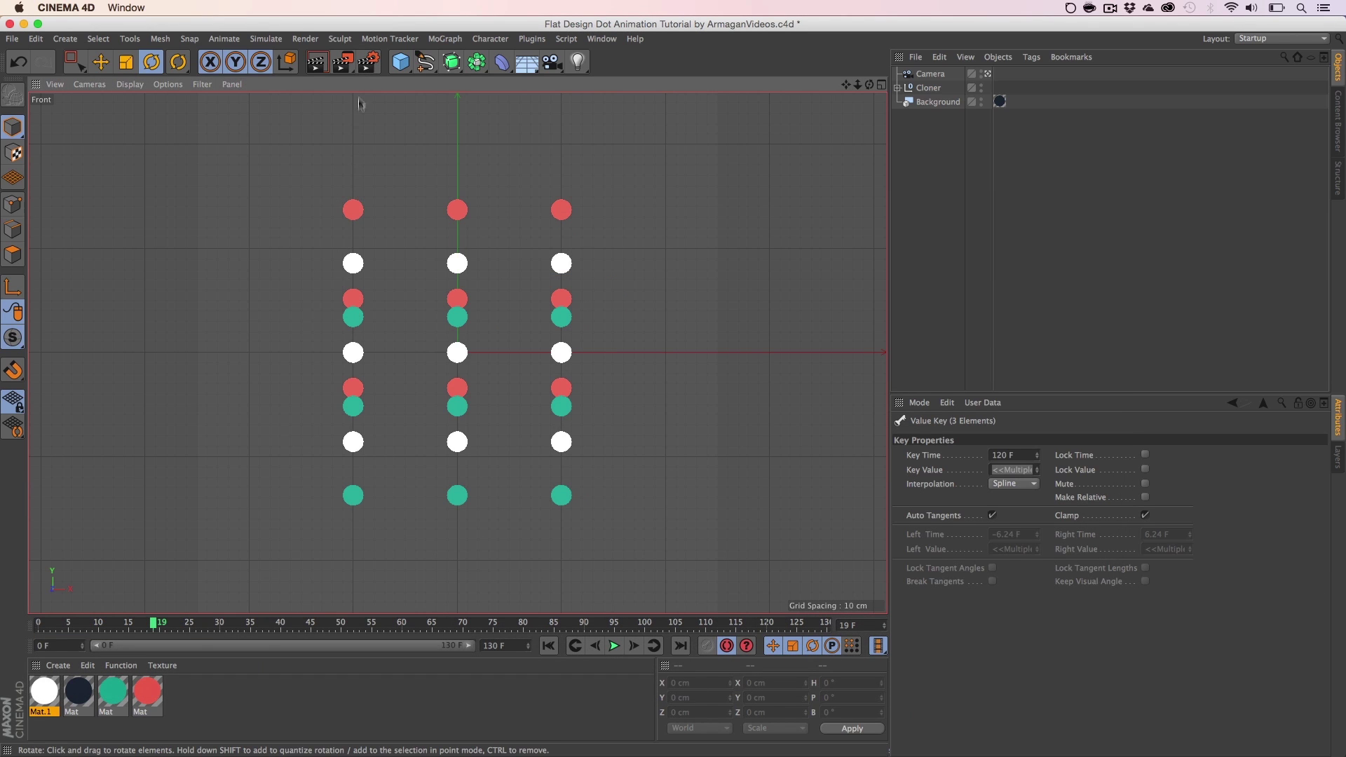
# Step: Add the Sub-Frame Motion Blur effect to the render settings and review its options alongside the Anti-Aliasing settings
pyautogui.click(368, 62)
pyautogui.moveTo(590, 230); pyautogui.dragTo(705, 317)
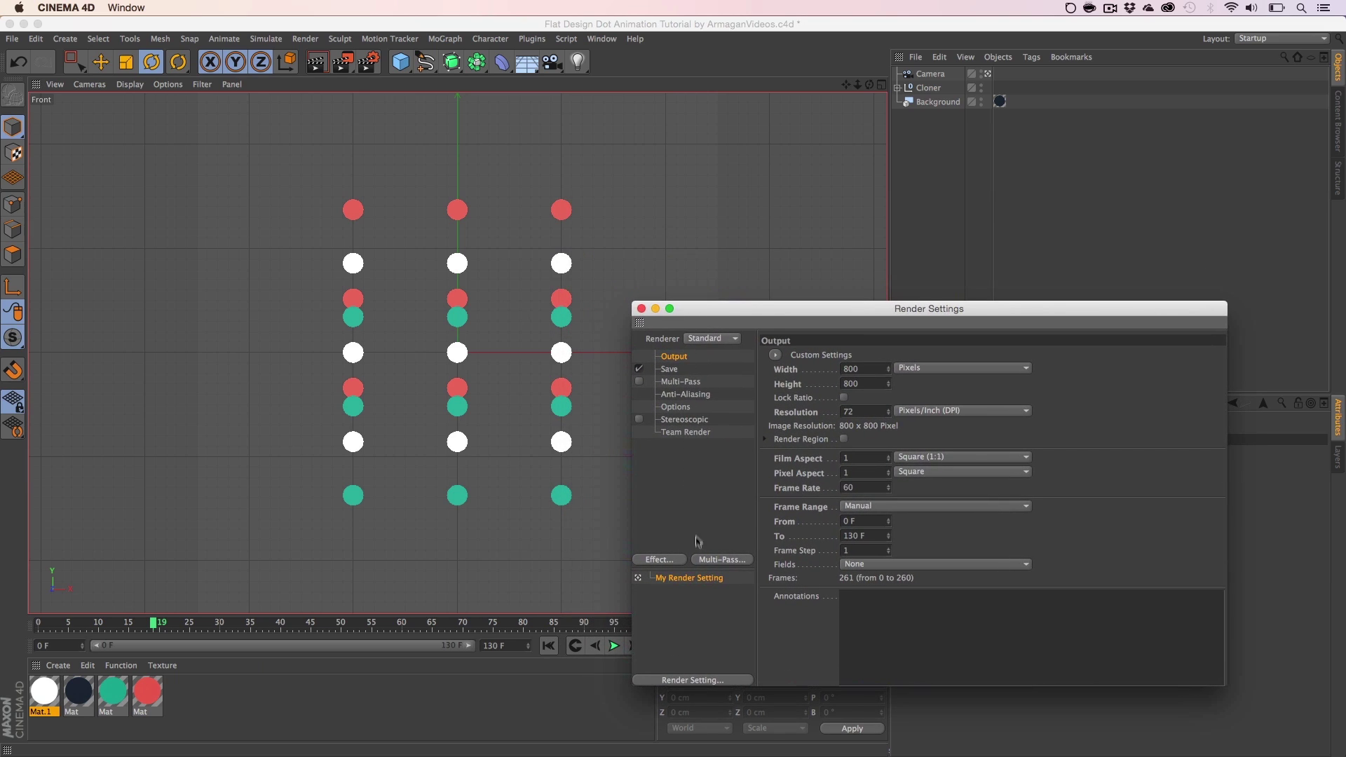
pyautogui.click(663, 560)
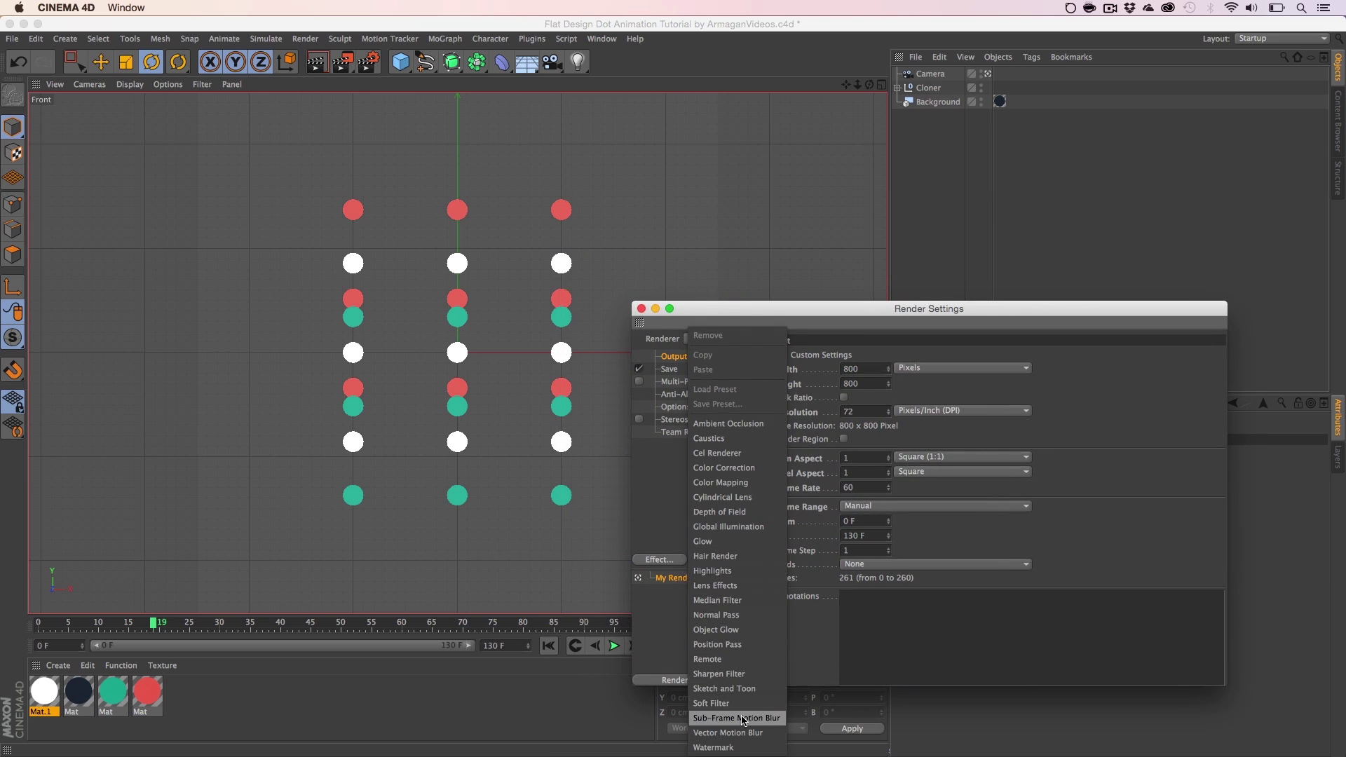
pyautogui.click(743, 719)
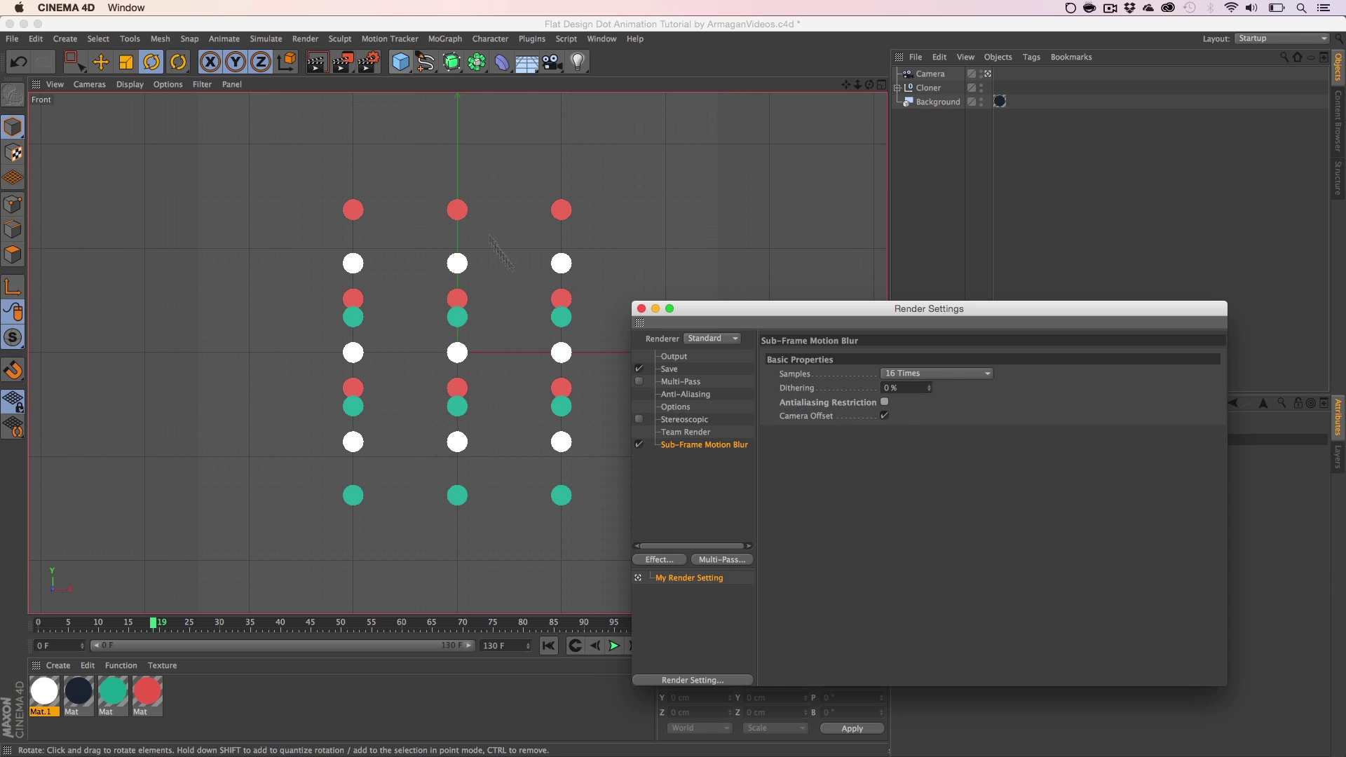
pyautogui.click(681, 382)
pyautogui.click(684, 396)
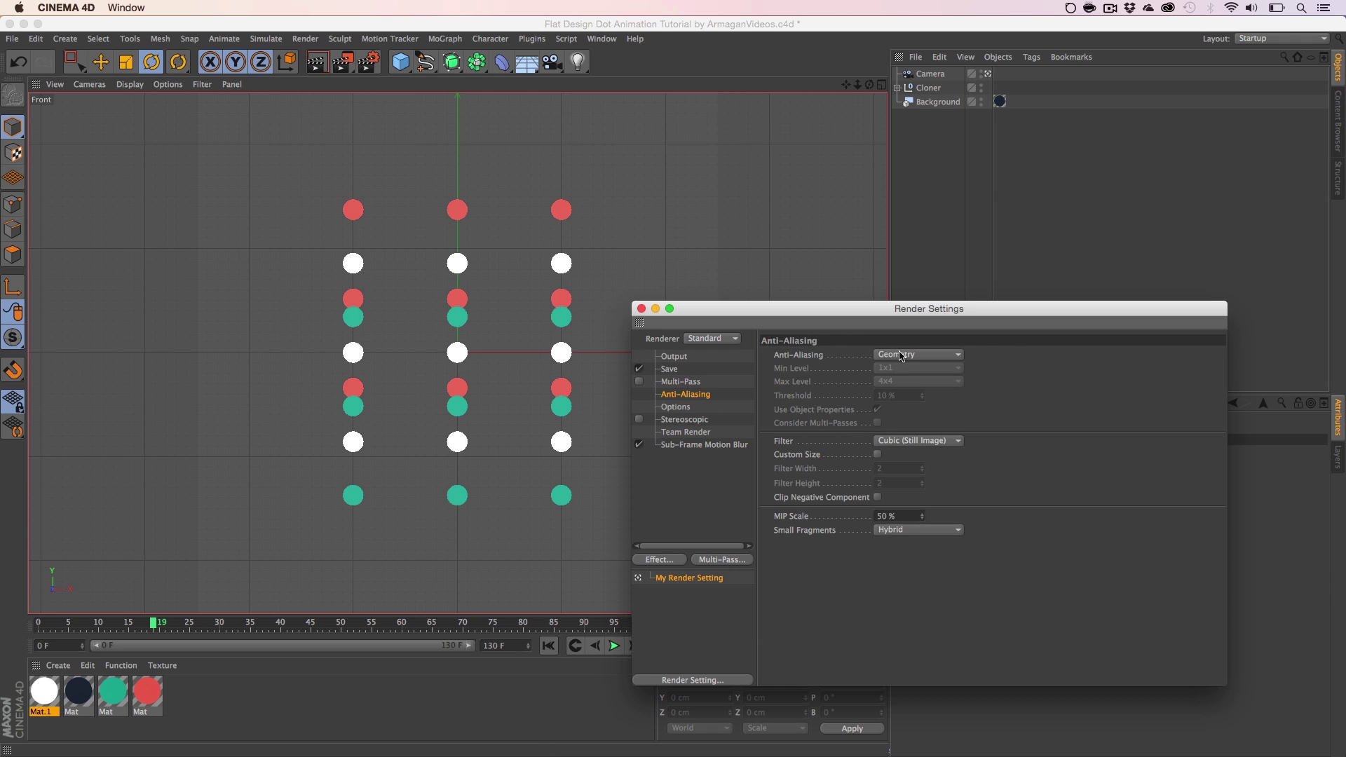
pyautogui.click(707, 447)
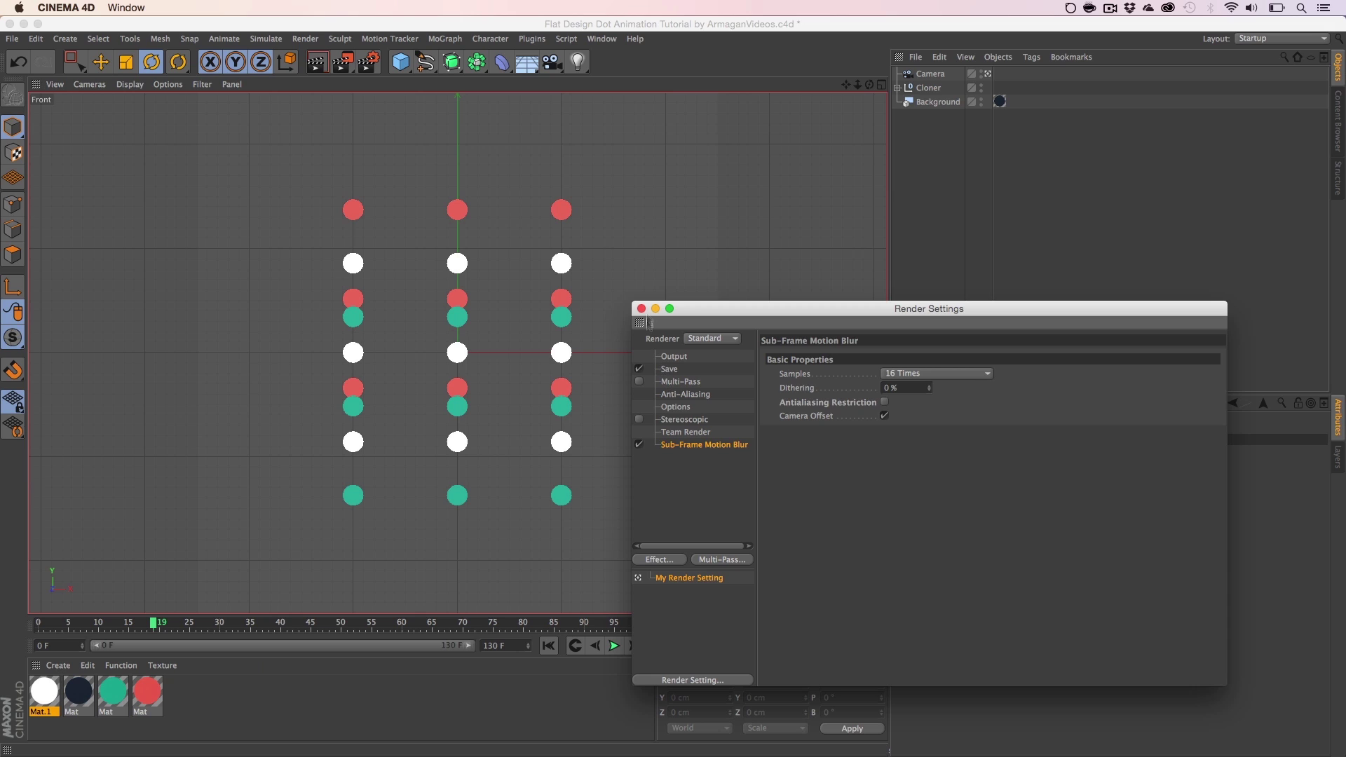
pyautogui.click(642, 309)
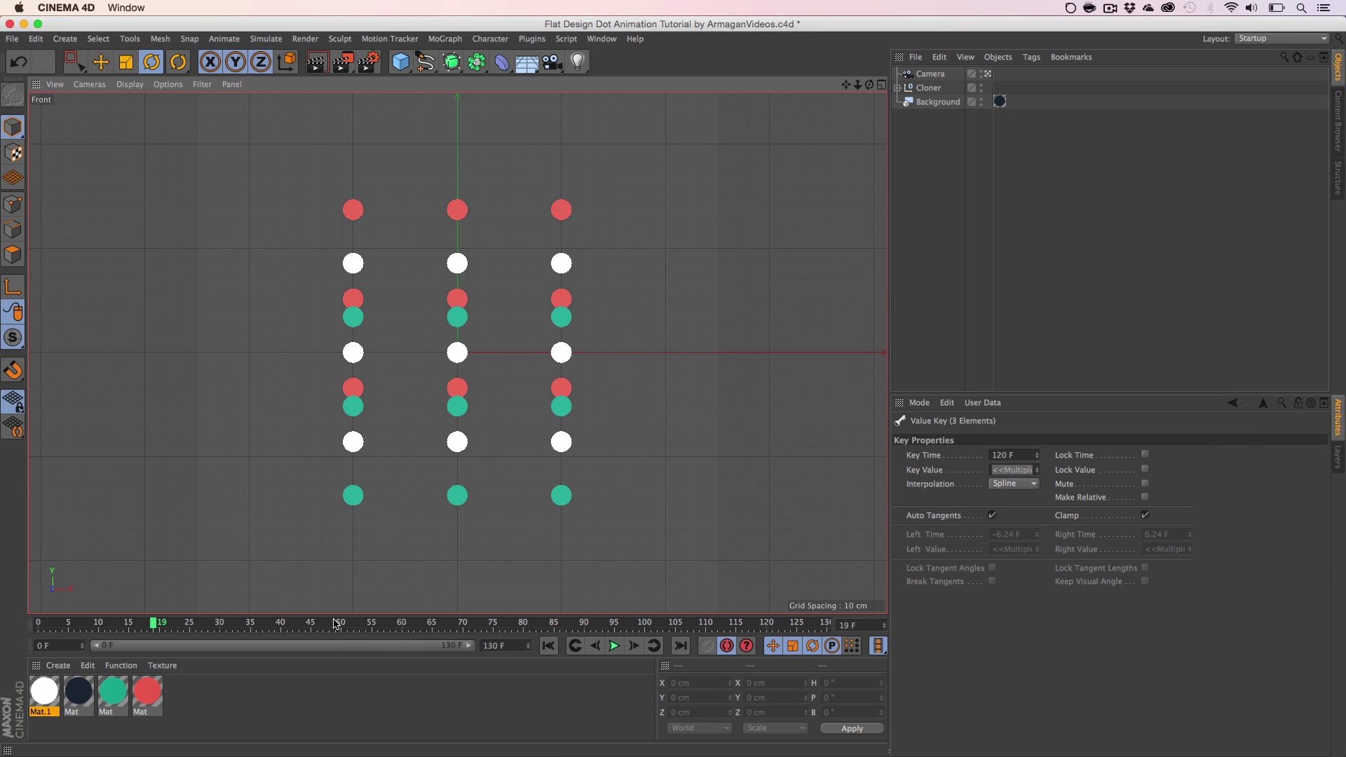
# Step: Go to frame 79 in the timeline and turn off Sub-Frame Motion Blur in the render settings
pyautogui.moveTo(336, 623); pyautogui.dragTo(518, 619)
pyautogui.click(368, 62)
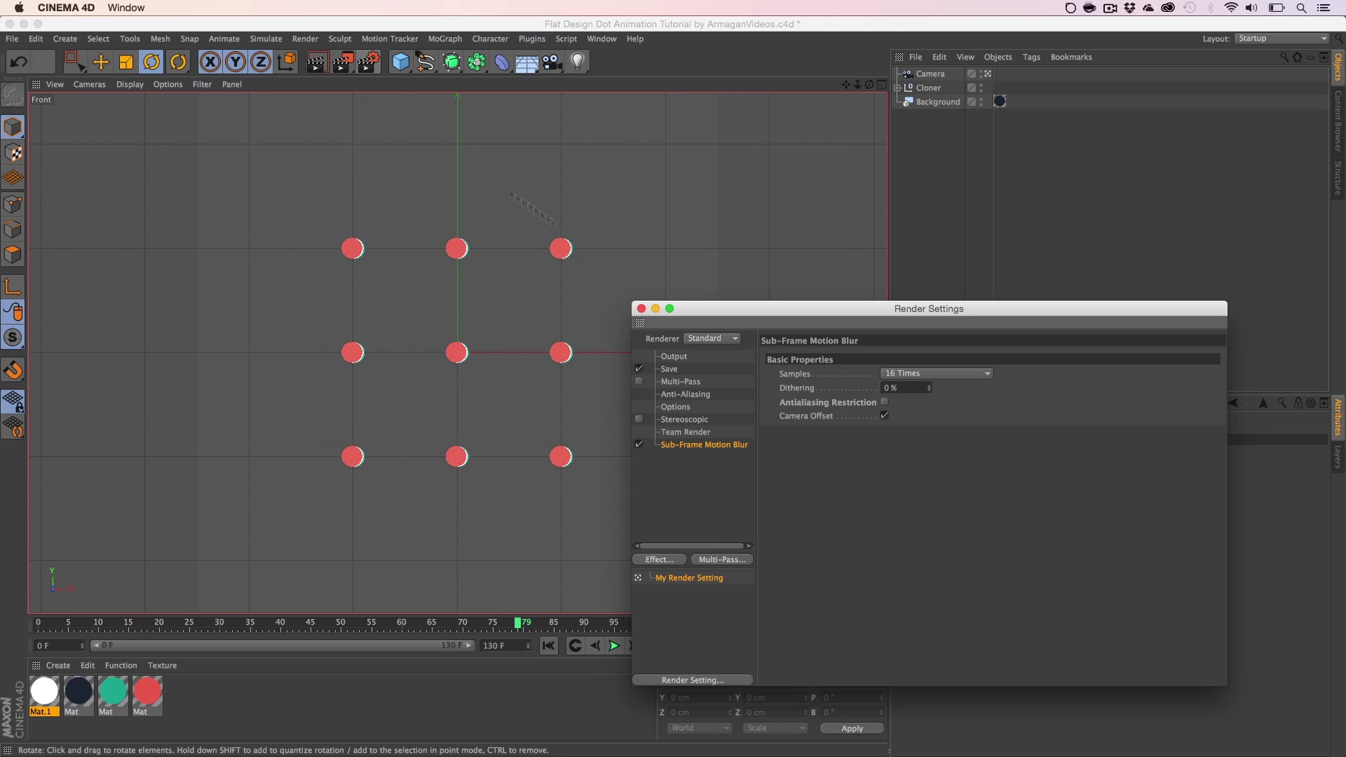
pyautogui.click(640, 445)
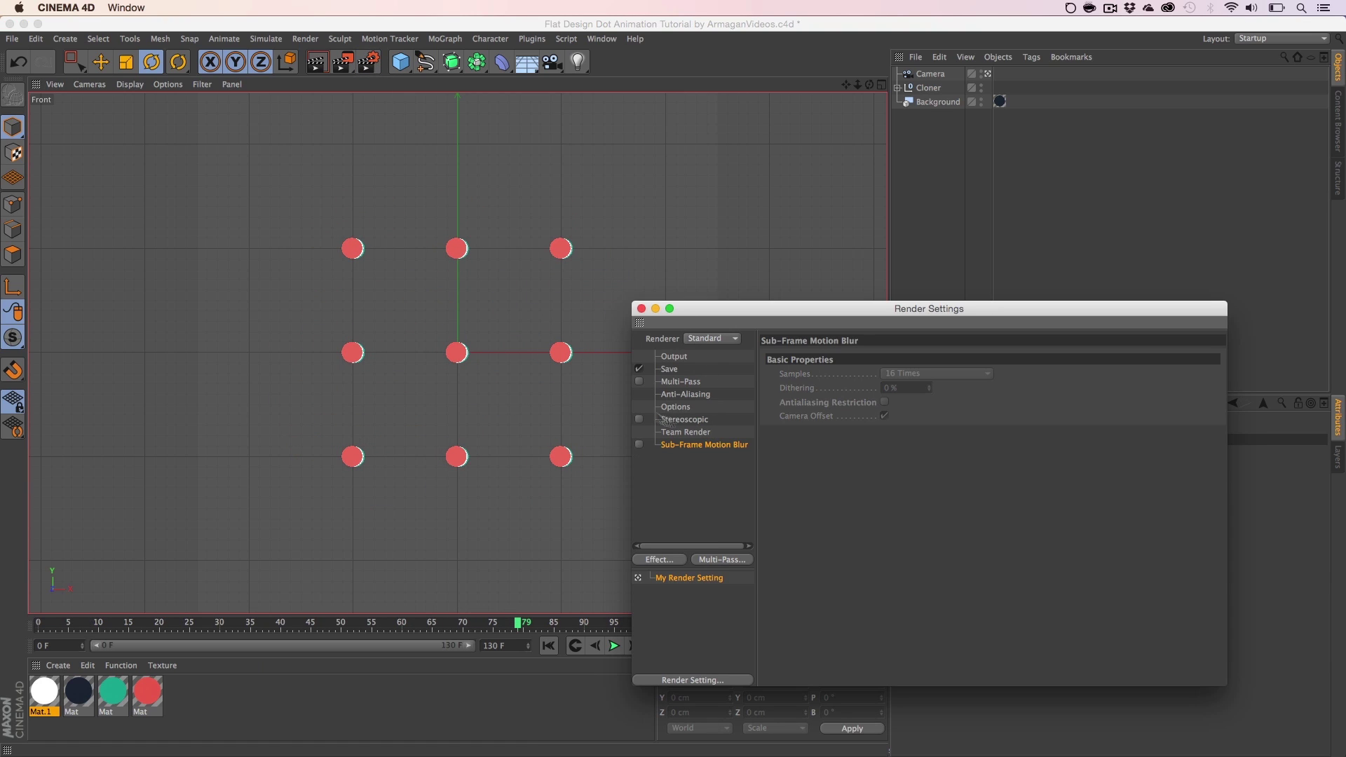
pyautogui.click(640, 308)
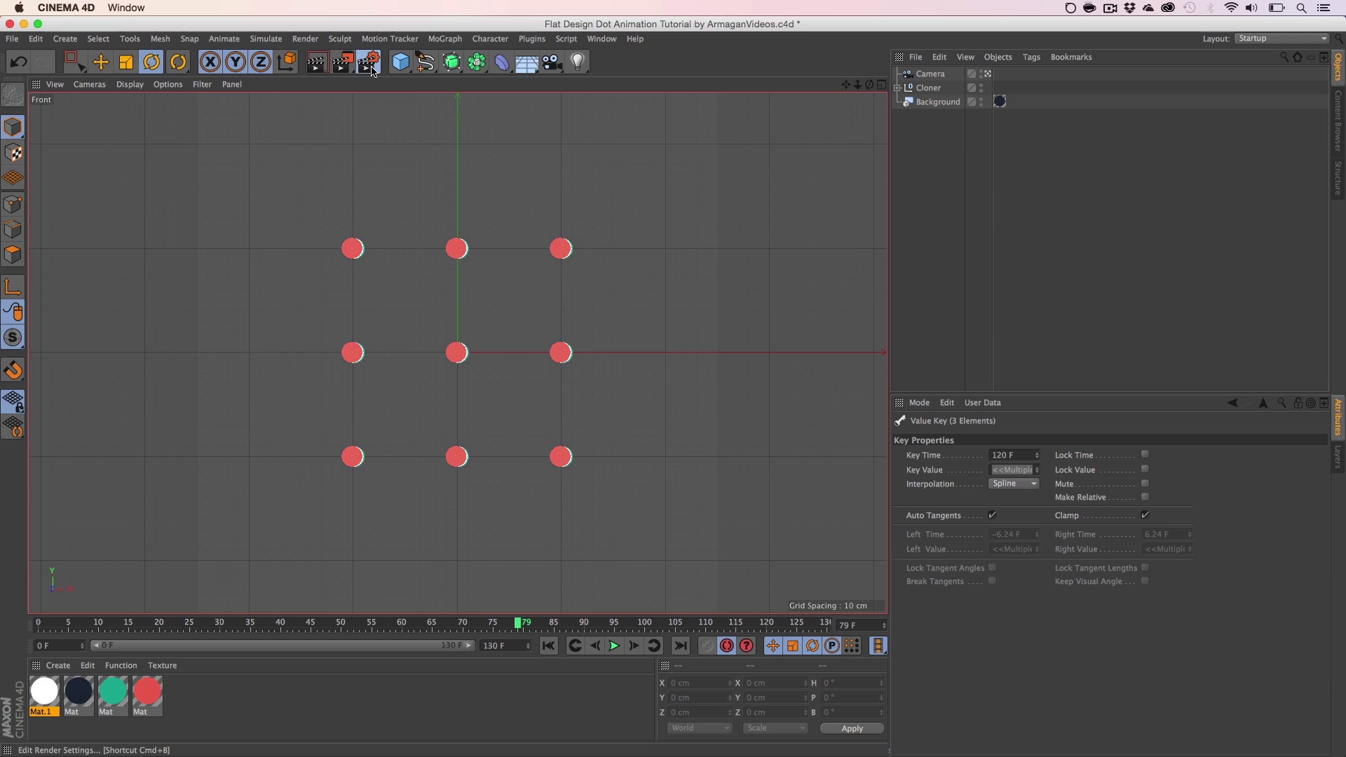
# Step: Make another preview of the animation and scrub it to frame 32 in the Picture Viewer
pyautogui.click(346, 69)
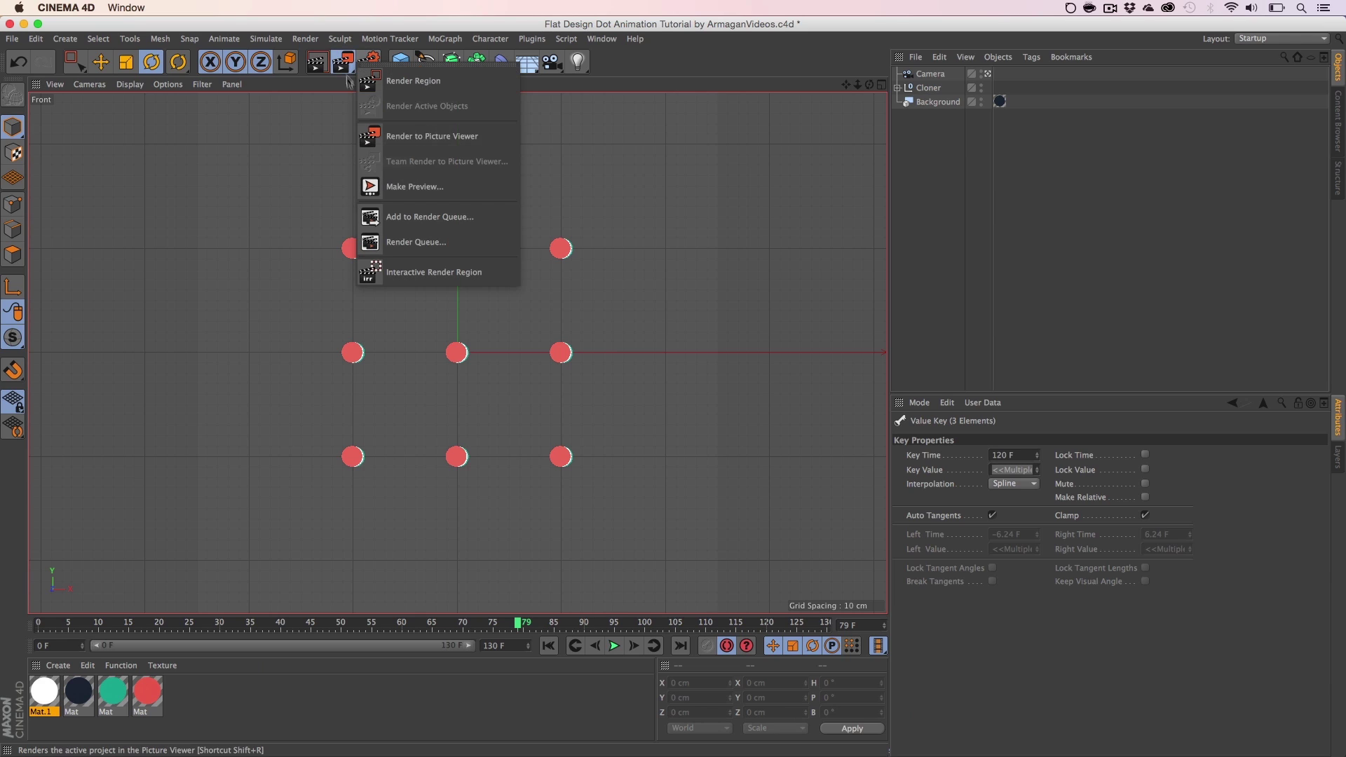
pyautogui.click(416, 188)
pyautogui.click(443, 284)
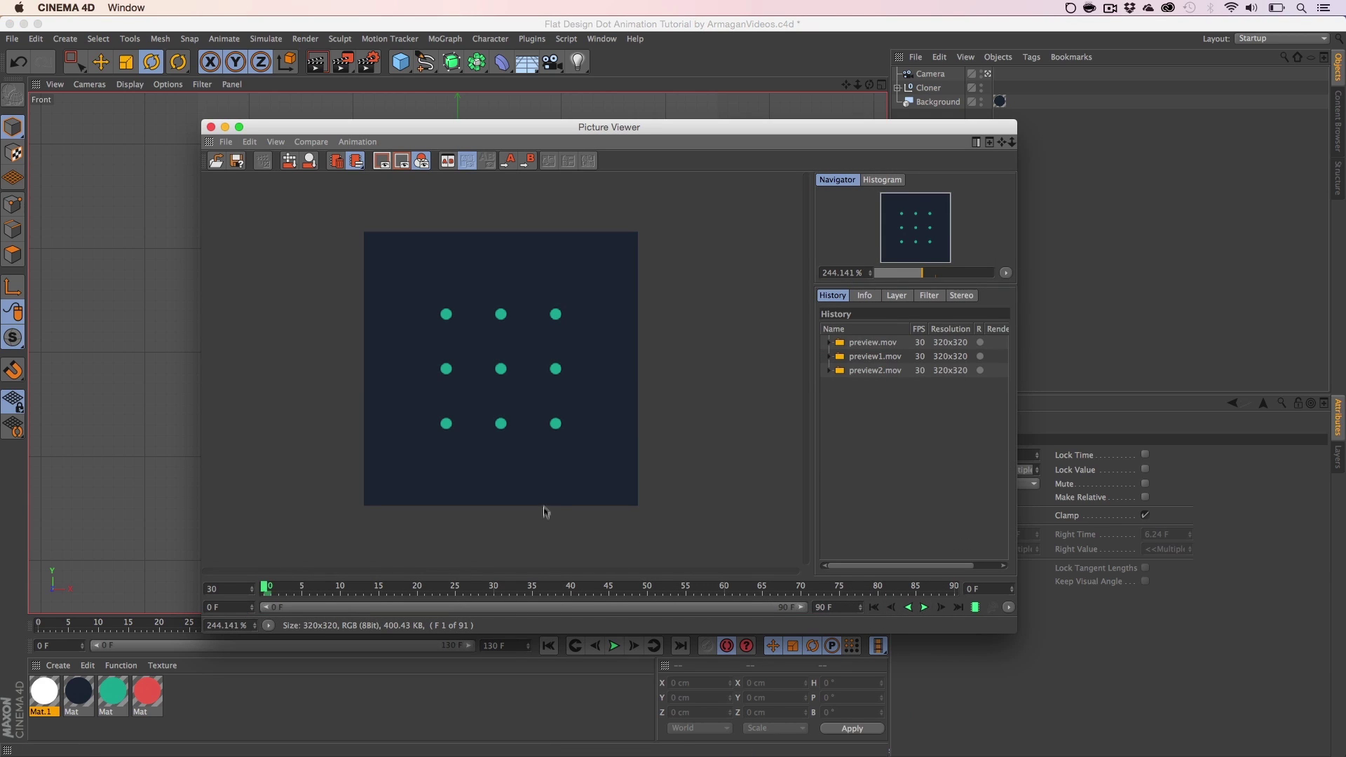
pyautogui.moveTo(267, 586); pyautogui.dragTo(509, 586)
# Step: Start saving the preview from the Picture Viewer as type Animation in QuickTime Movie format
pyautogui.click(227, 143)
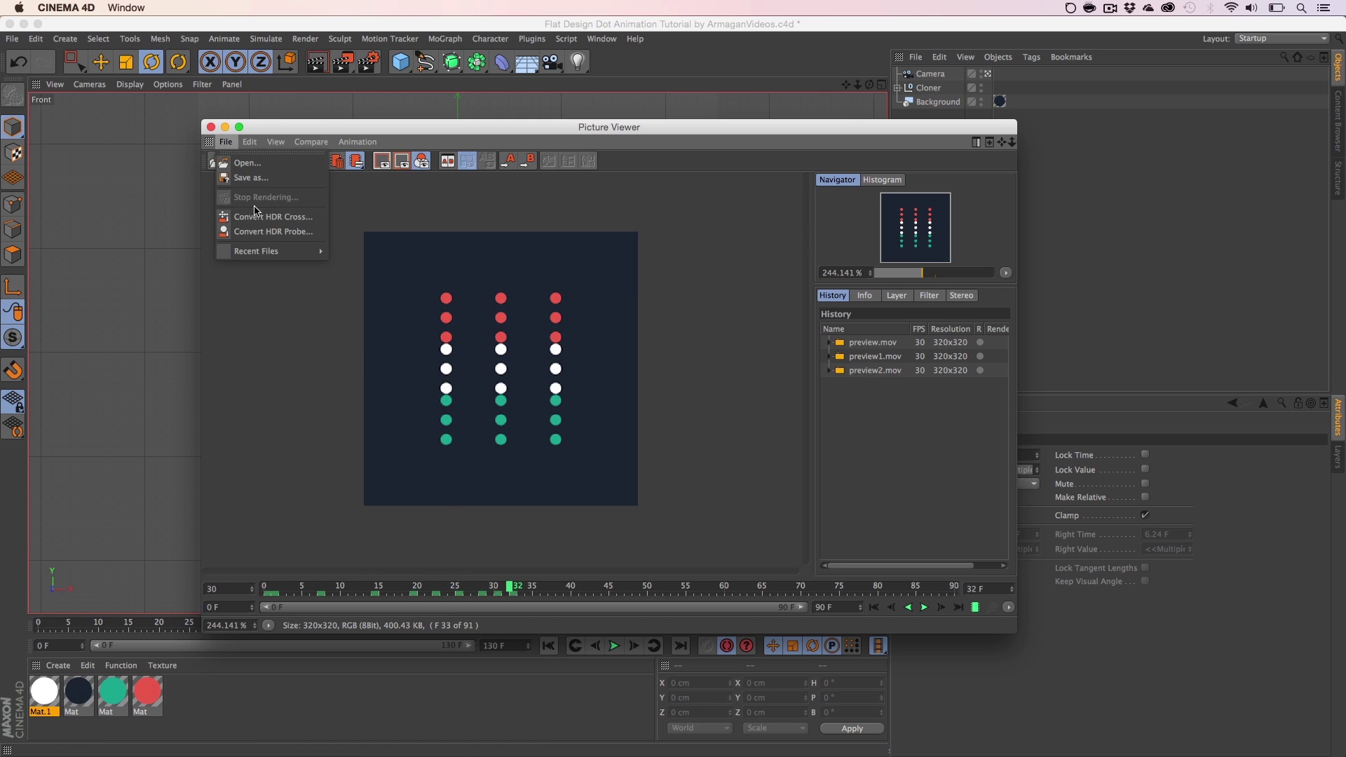
pyautogui.click(250, 178)
pyautogui.moveTo(221, 42); pyautogui.dragTo(390, 280)
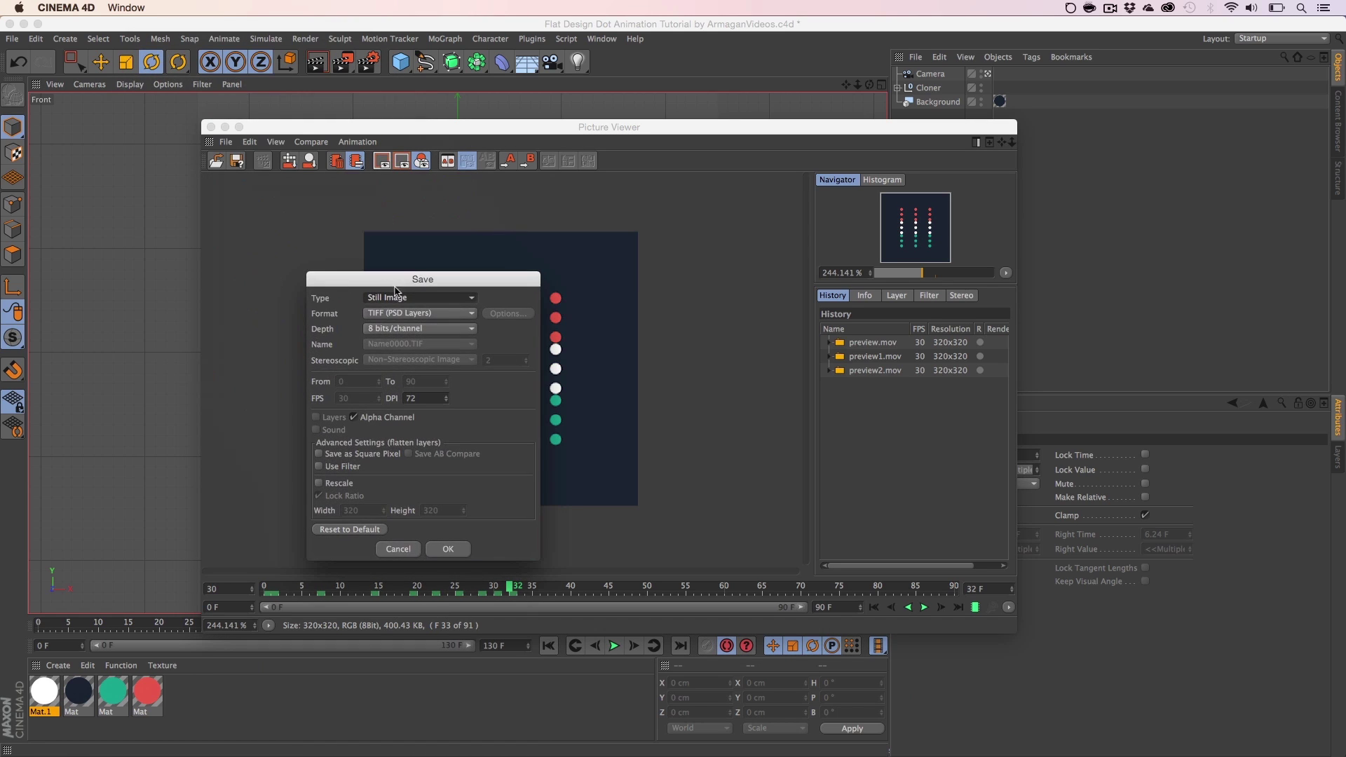
pyautogui.click(397, 298)
pyautogui.click(405, 325)
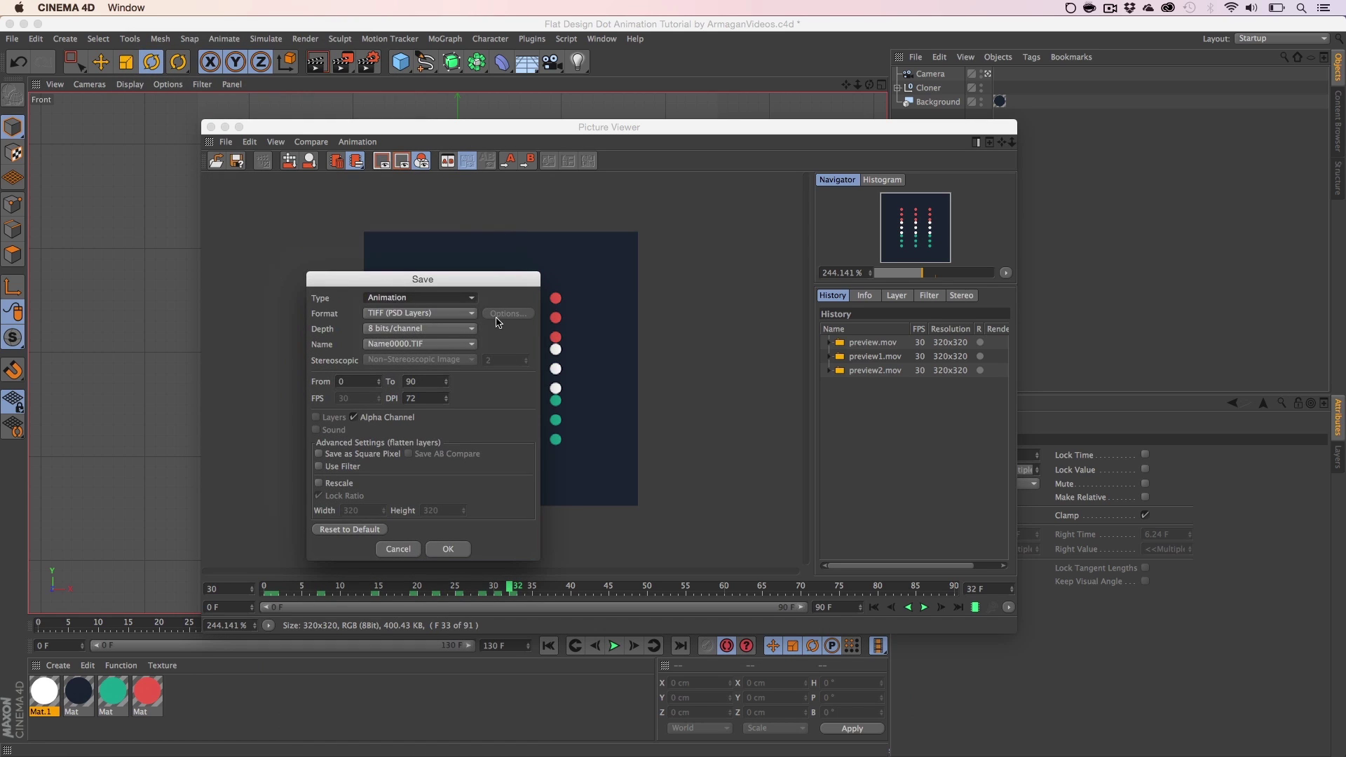
pyautogui.click(441, 317)
pyautogui.click(420, 690)
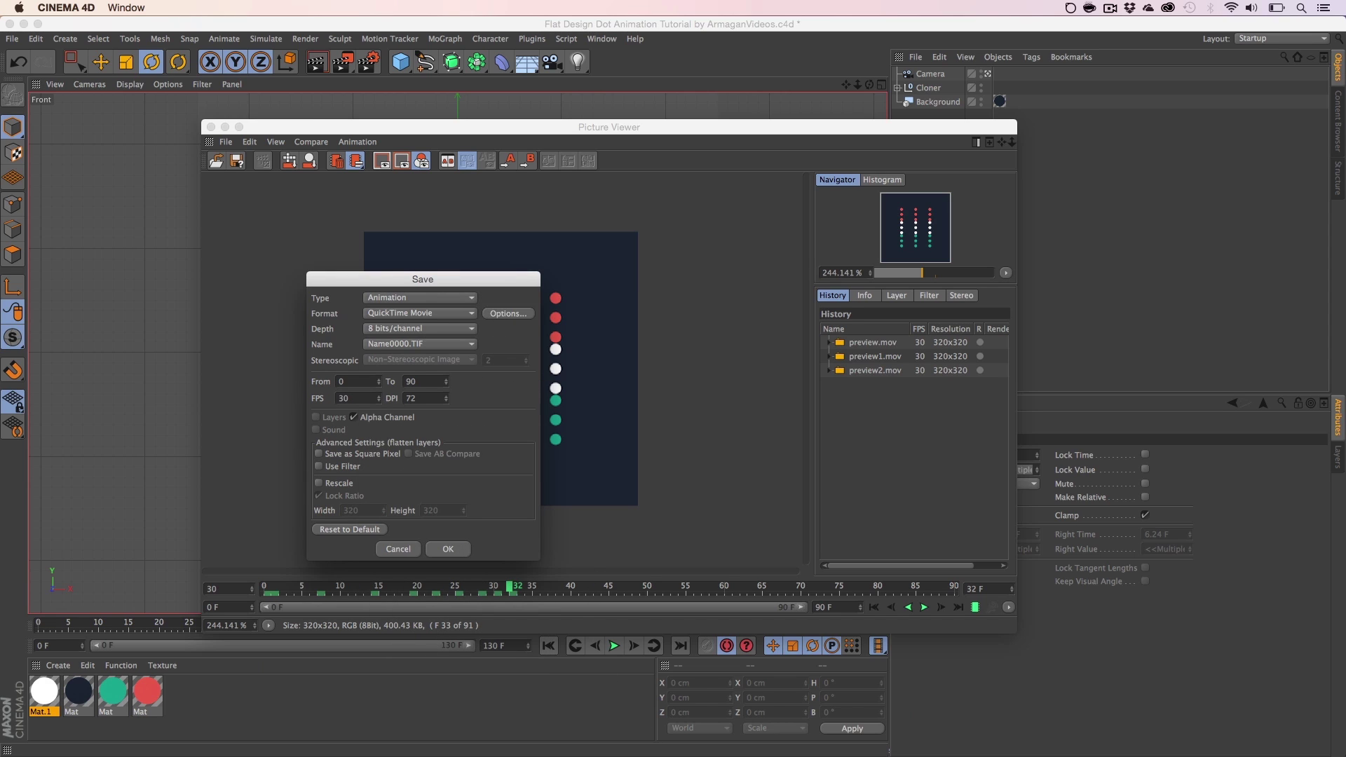
# Step: Set the QuickTime compression to H.264 at 60 frames per second with a key frame every 60 frames
pyautogui.moveTo(659, 314); pyautogui.dragTo(657, 260)
pyautogui.click(600, 324)
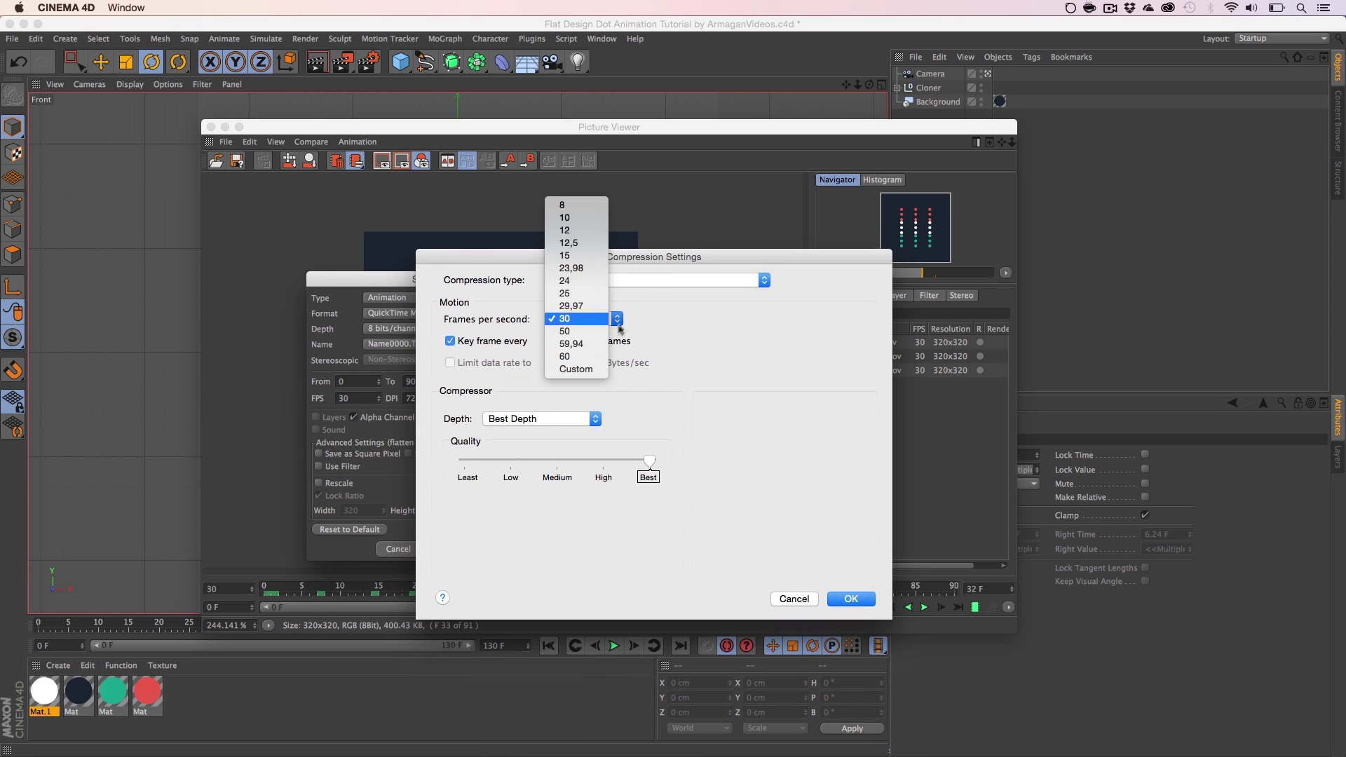
pyautogui.click(575, 358)
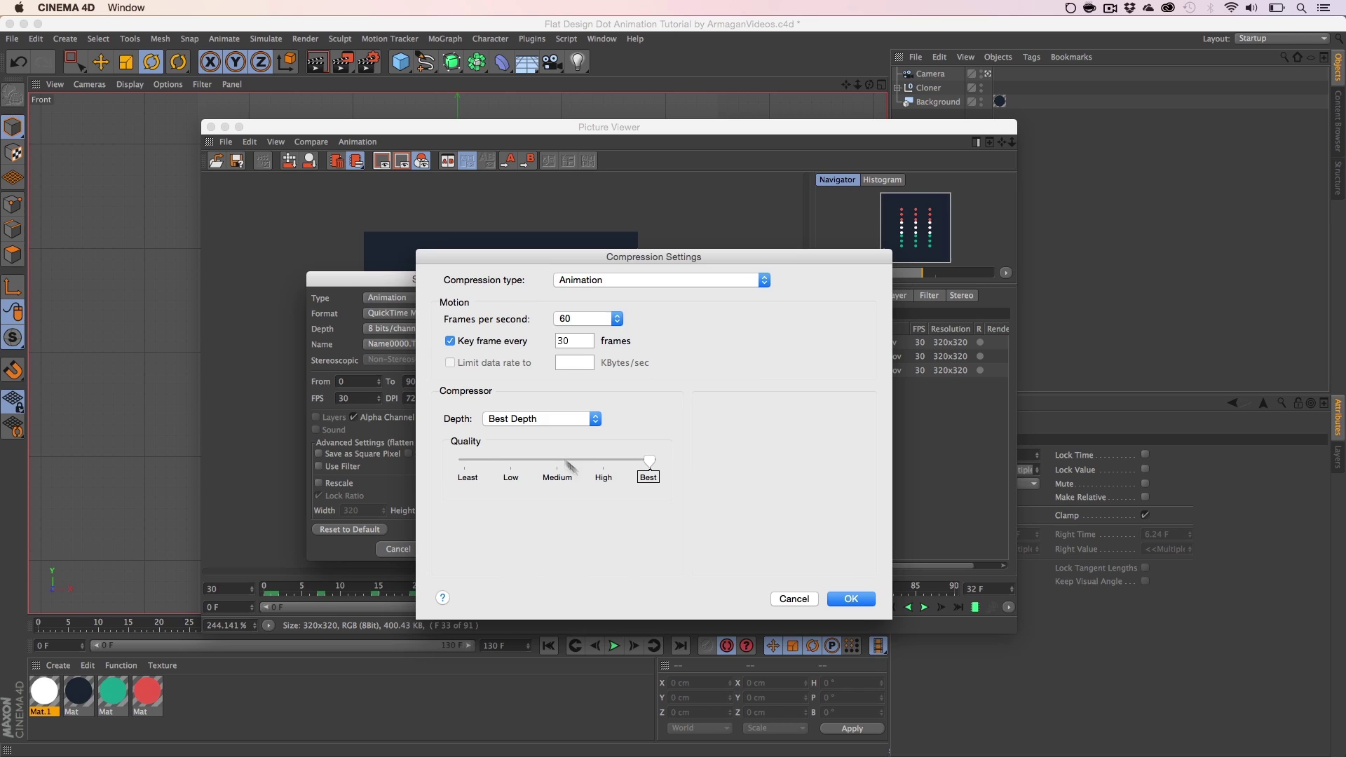
pyautogui.click(612, 279)
pyautogui.click(603, 363)
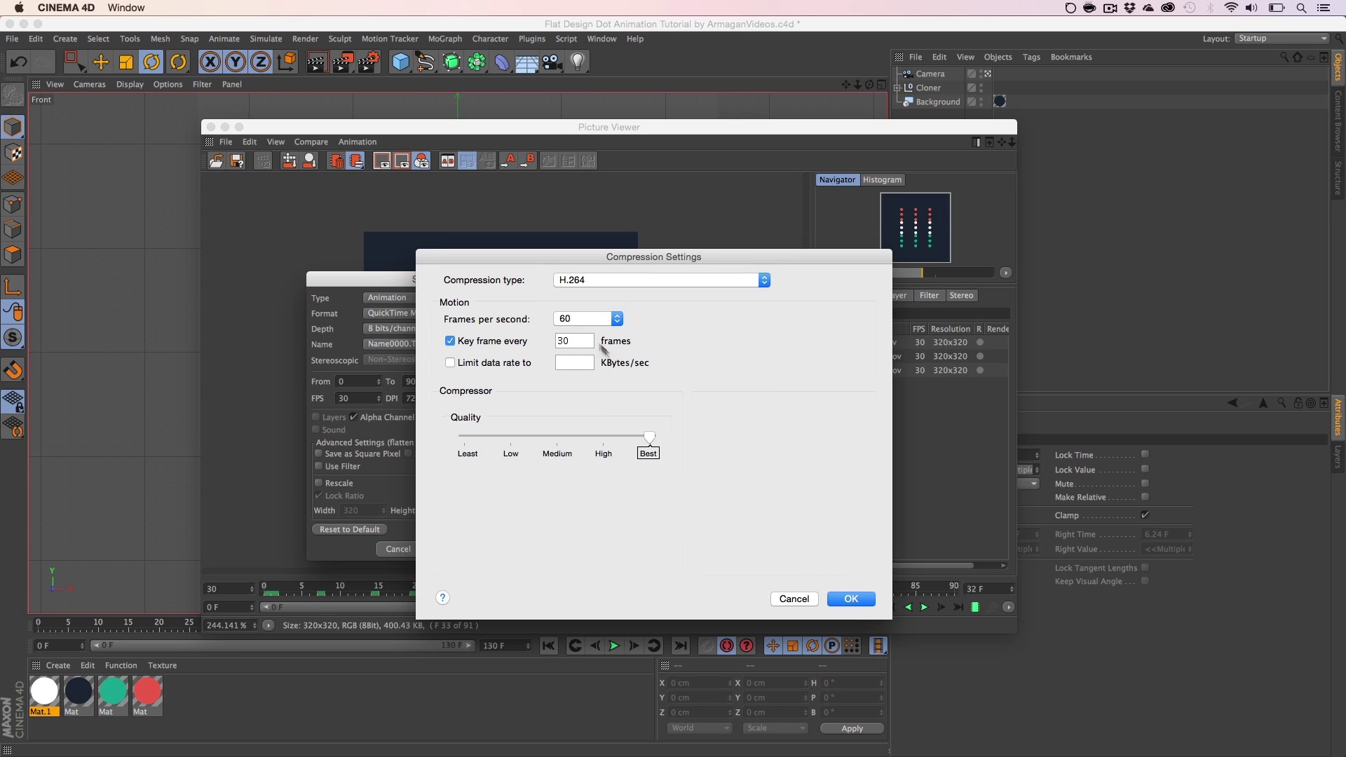
pyautogui.doubleClick(575, 340)
pyautogui.write('60')
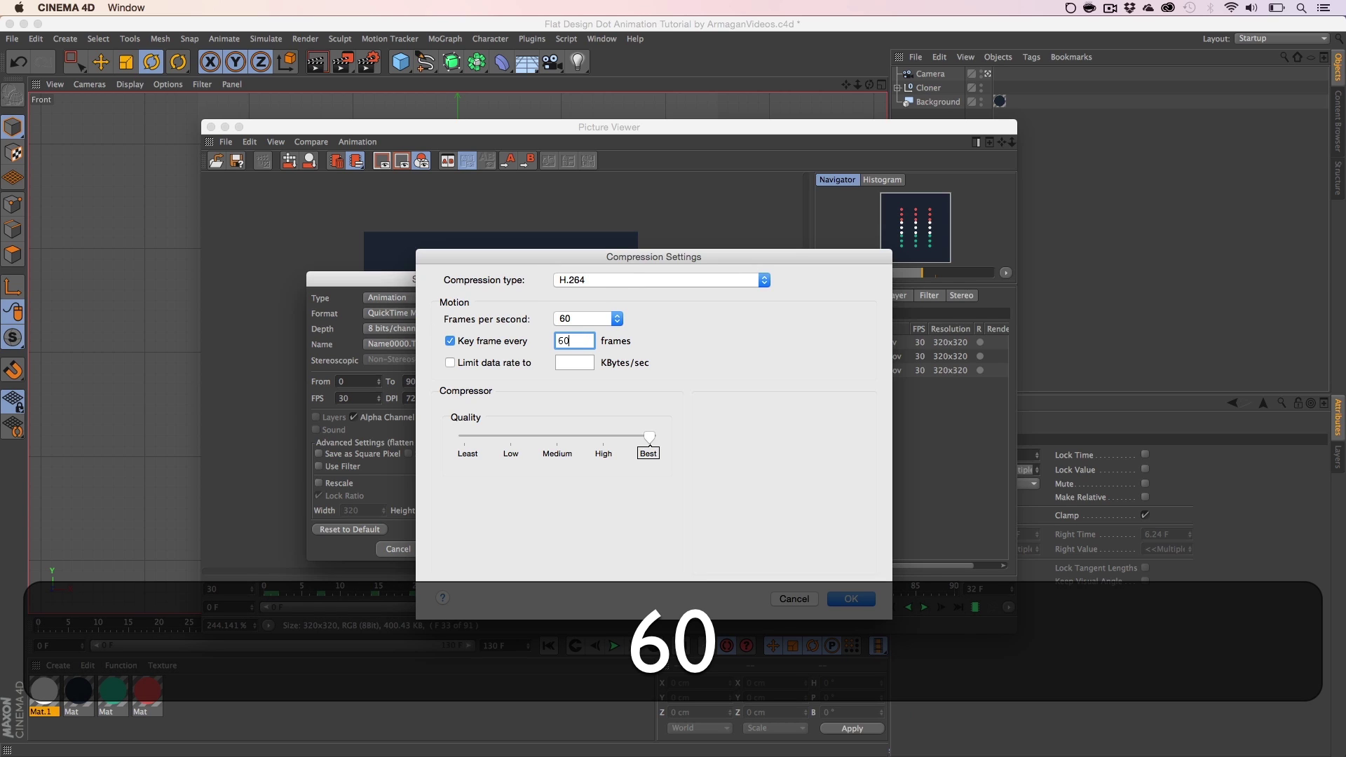
pyautogui.click(852, 599)
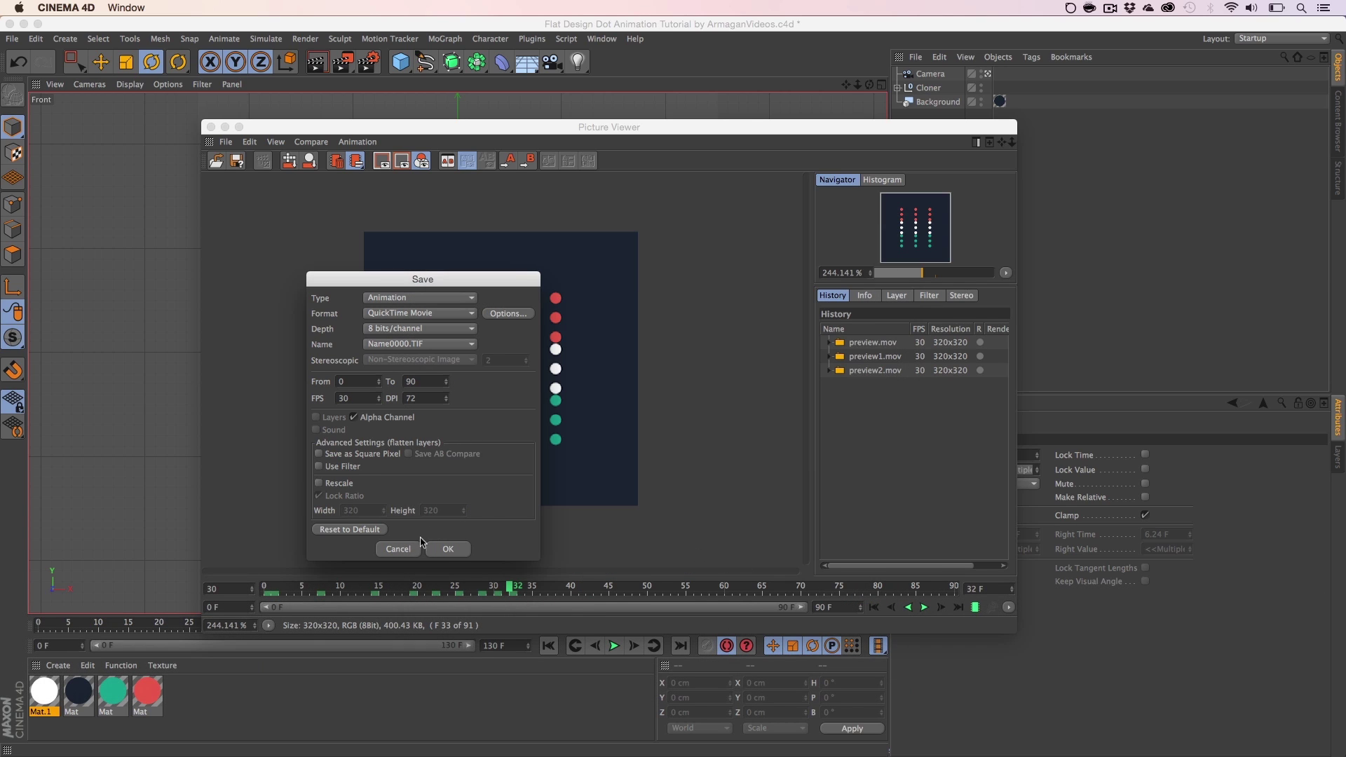
# Step: Set the saved movie's frame rate to 60 FPS and its end frame to 130, and confirm the save options
pyautogui.doubleClick(358, 401)
pyautogui.write('60')
pyautogui.write('130')
pyautogui.click(448, 549)
# Step: Save the movie to the Desktop under the name preview
pyautogui.moveTo(615, 188); pyautogui.dragTo(578, 300)
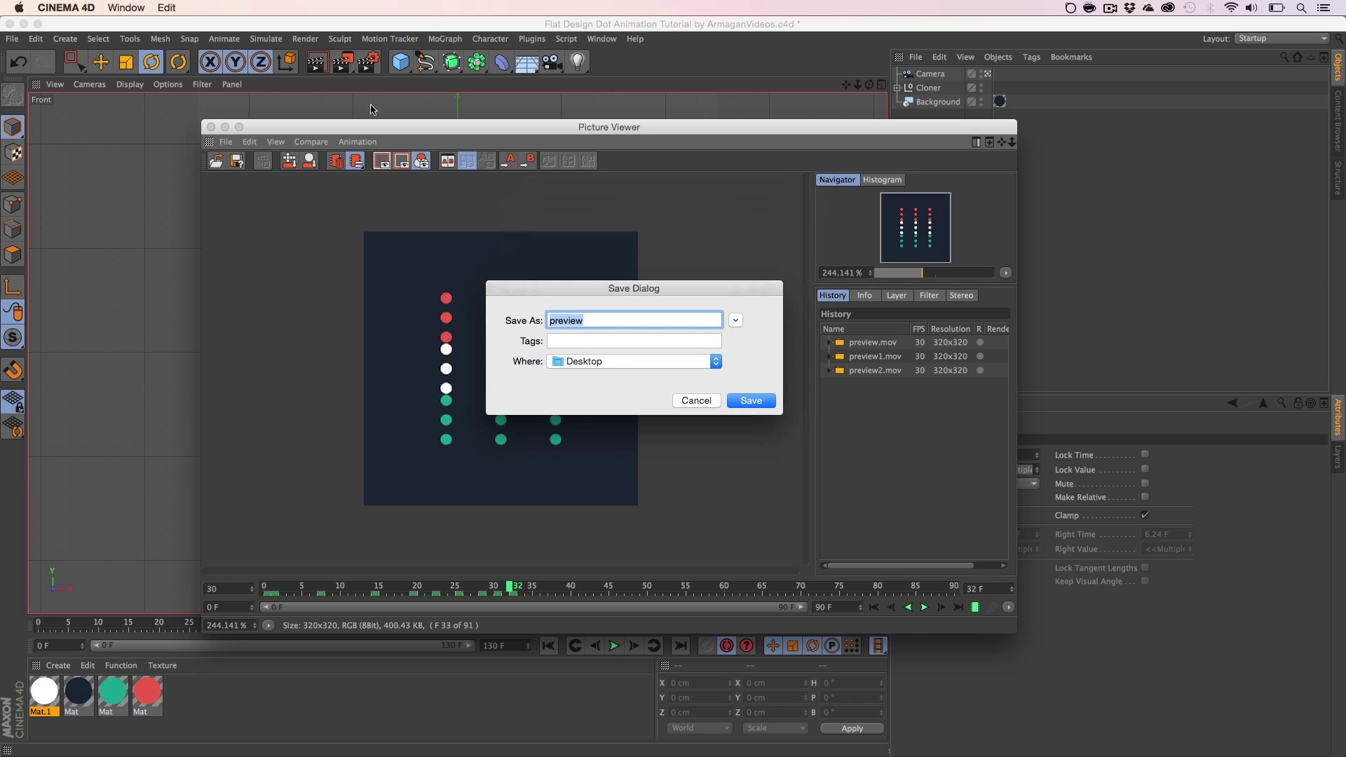
pyautogui.click(619, 321)
pyautogui.moveTo(619, 322); pyautogui.dragTo(540, 320)
pyautogui.click(614, 326)
pyautogui.click(751, 400)
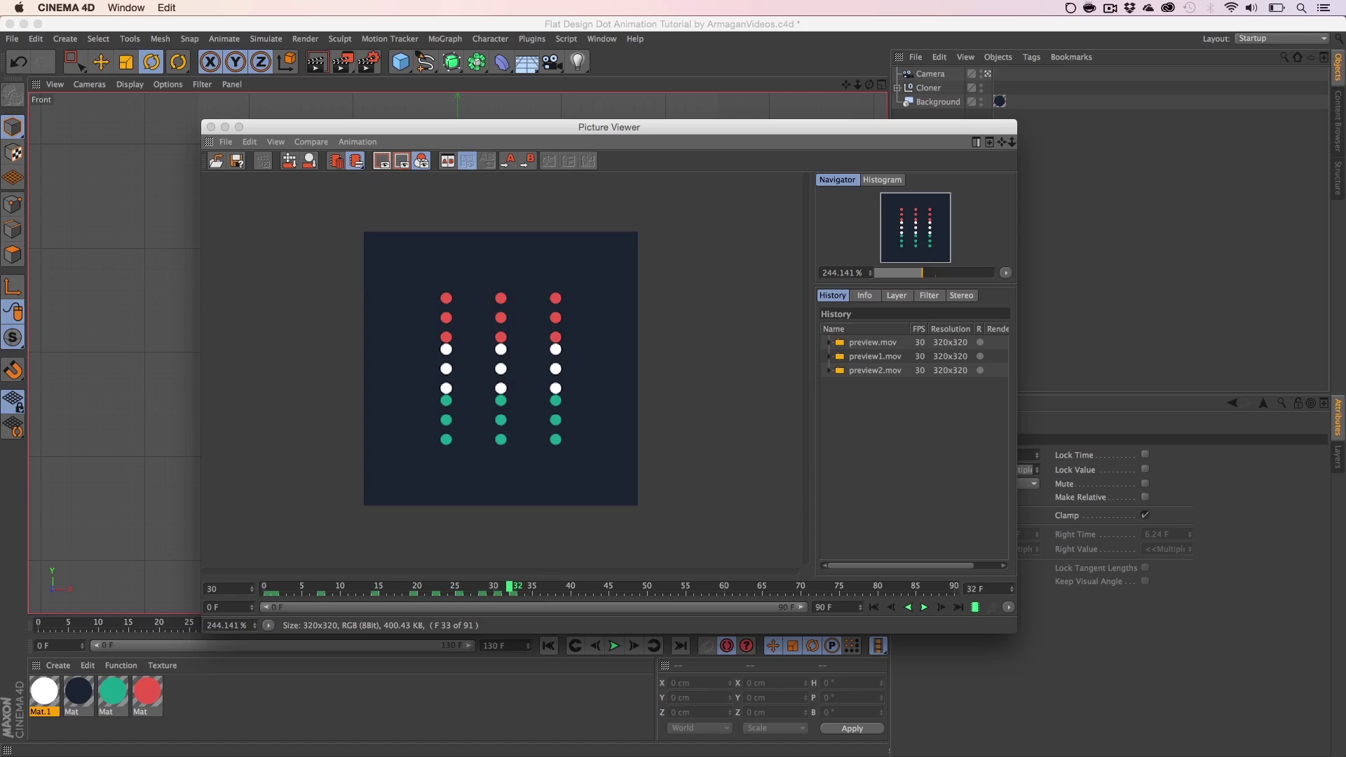
# Step: Switch to Photoshop, open preview.mov from the Desktop and check that the Timeline is enabled
pyautogui.press('super+Tab')
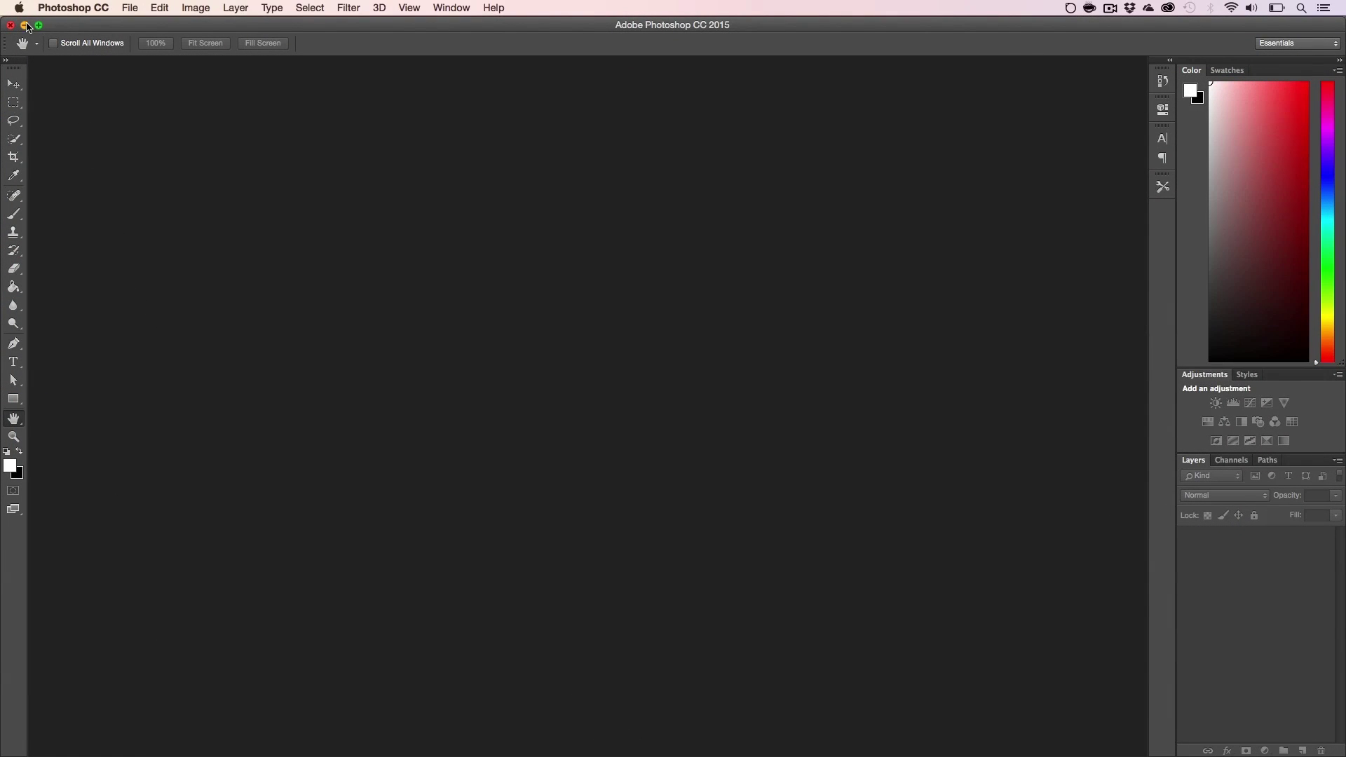
pyautogui.click(130, 8)
pyautogui.click(140, 40)
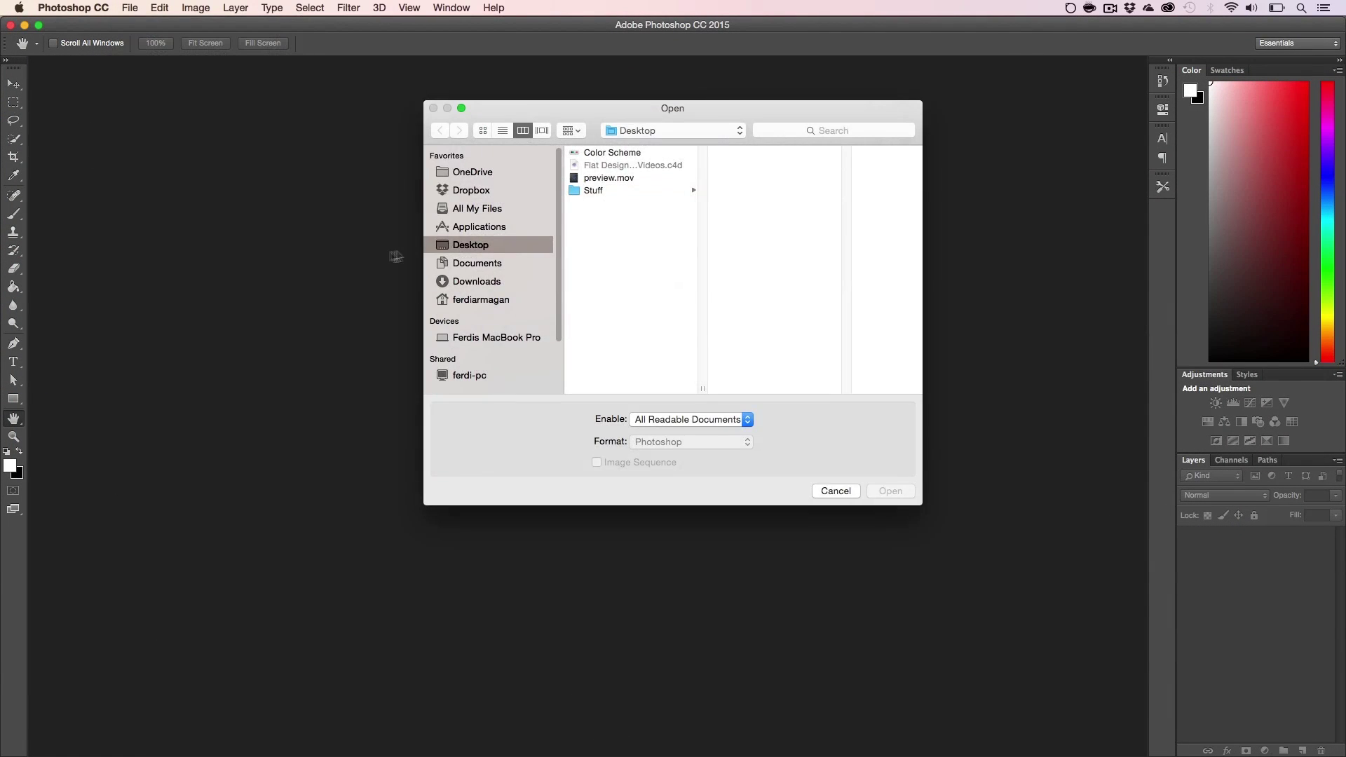
pyautogui.doubleClick(607, 176)
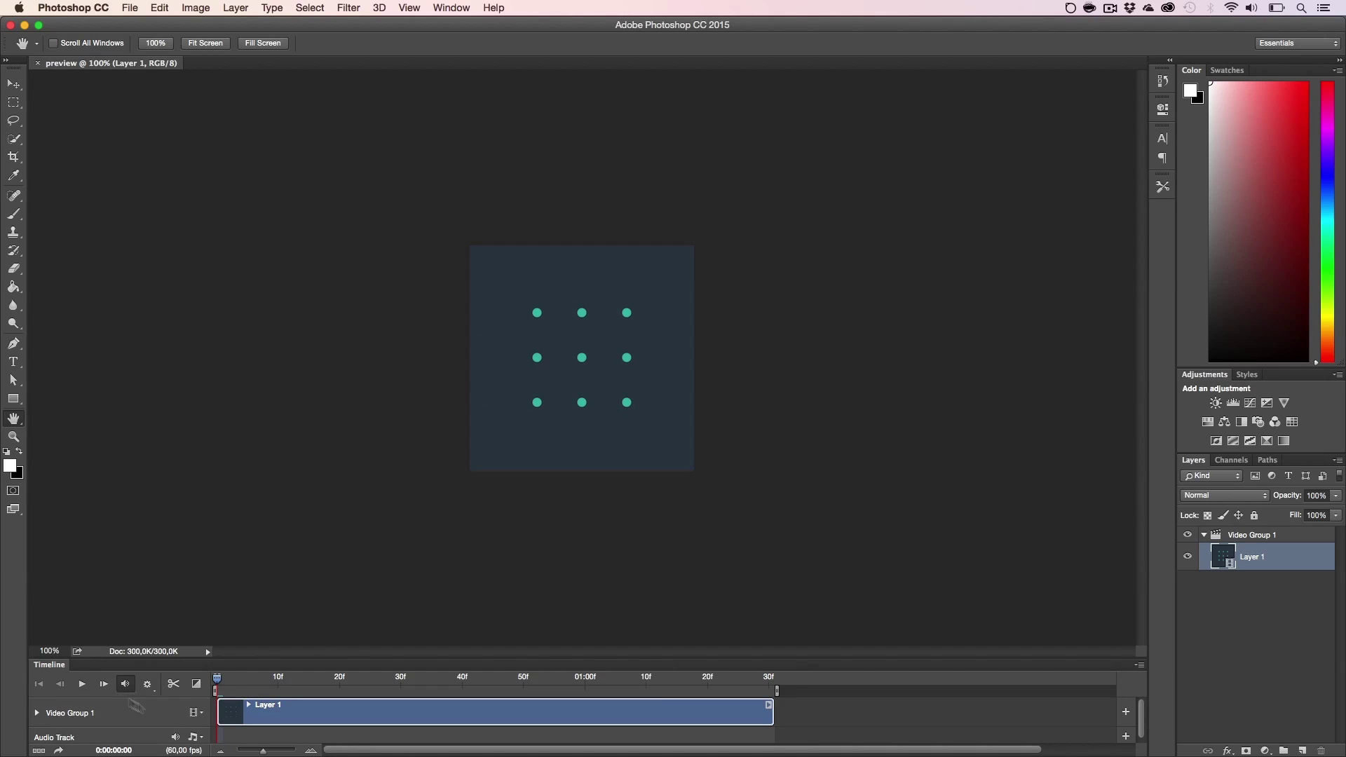
pyautogui.click(443, 7)
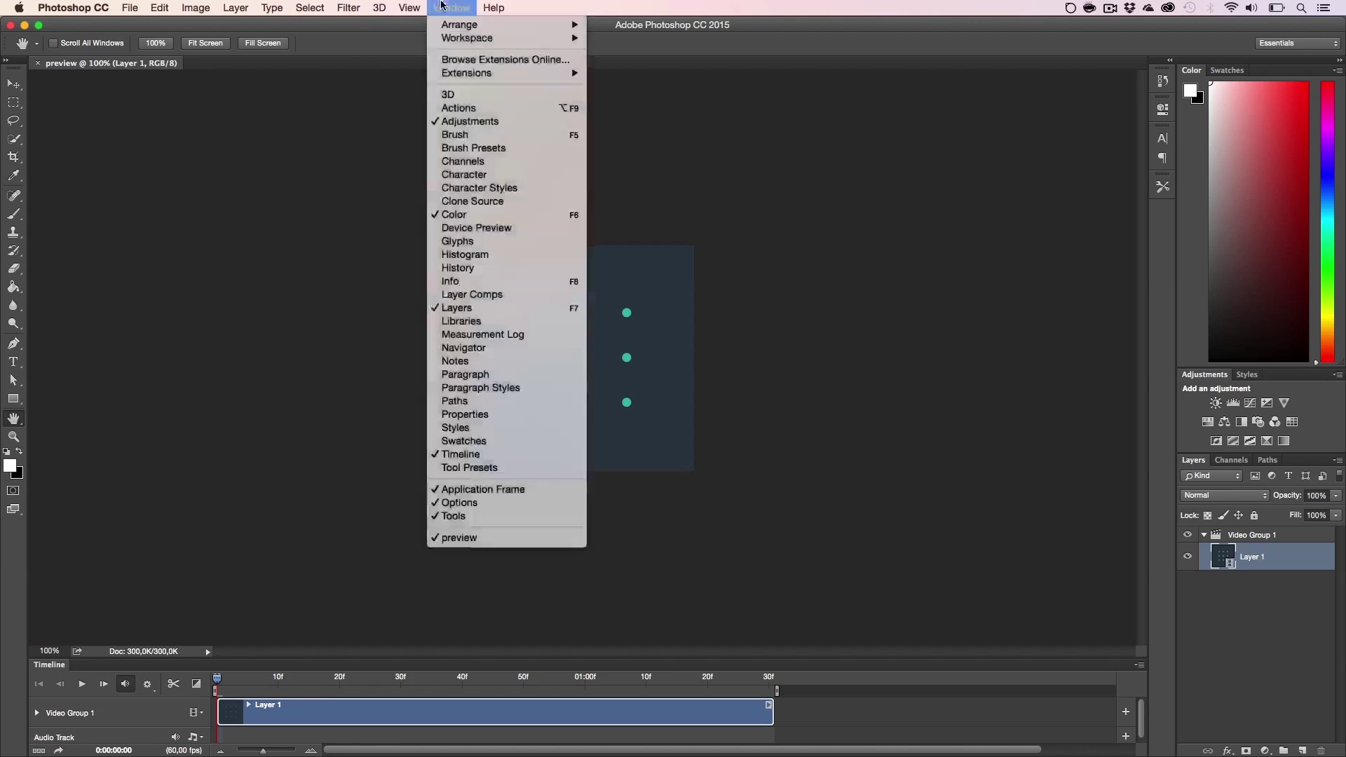
pyautogui.click(388, 476)
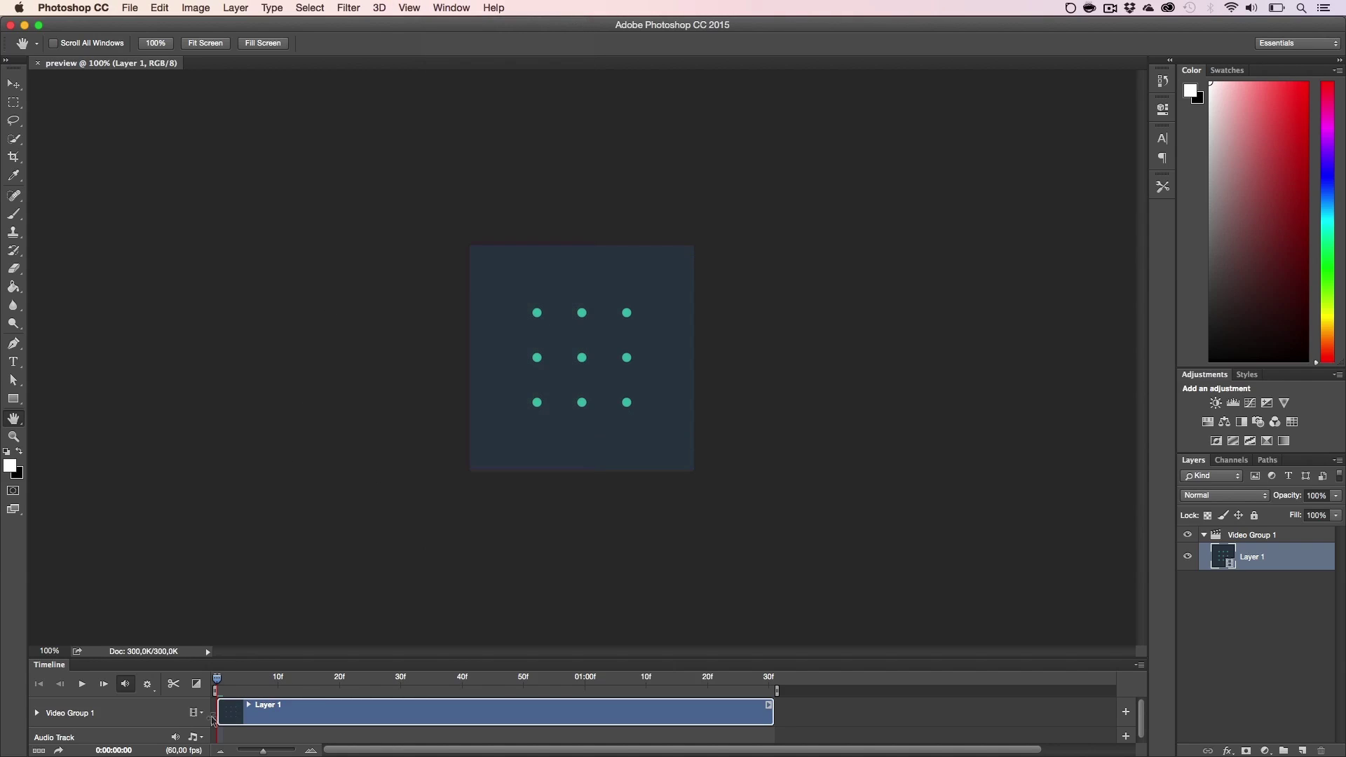
# Step: Mute the timeline's audio track and preview the dot animation with loop playback on
pyautogui.click(175, 737)
pyautogui.click(148, 685)
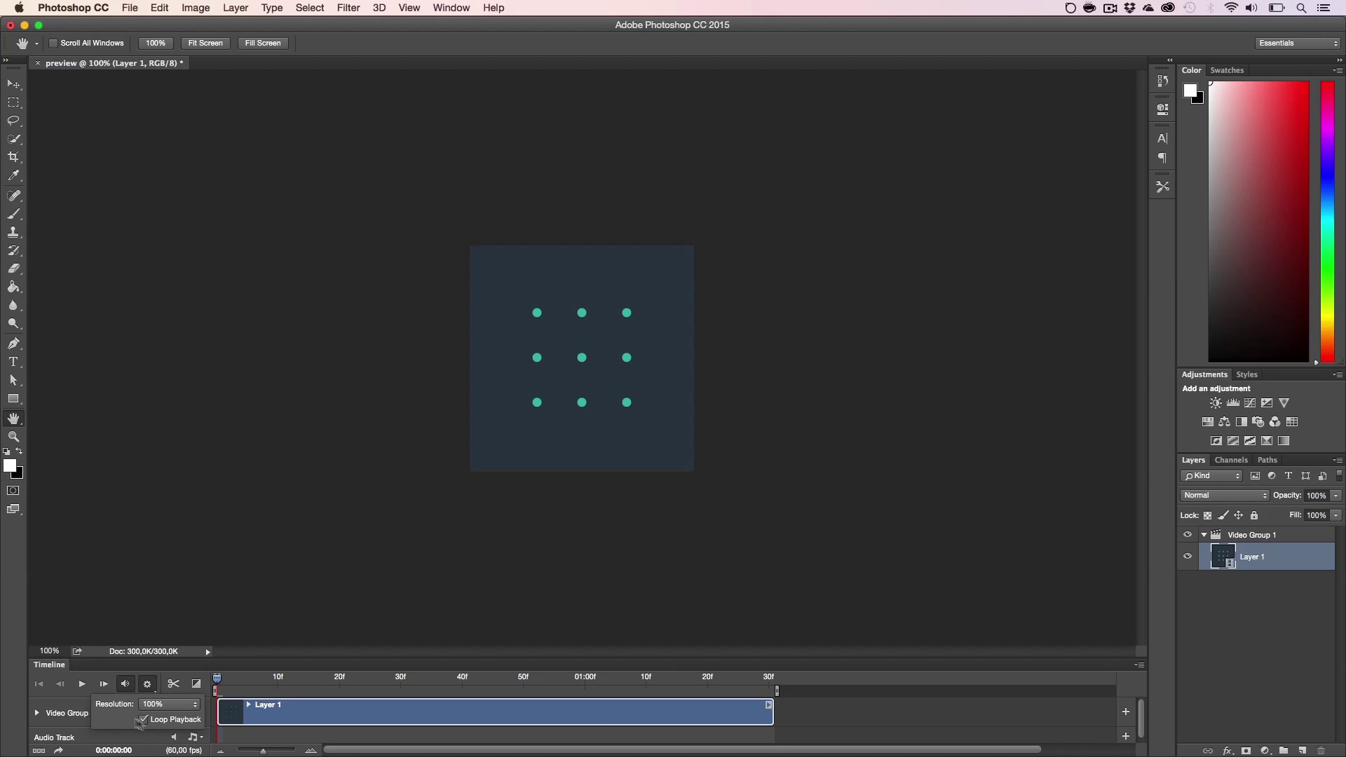
pyautogui.click(82, 685)
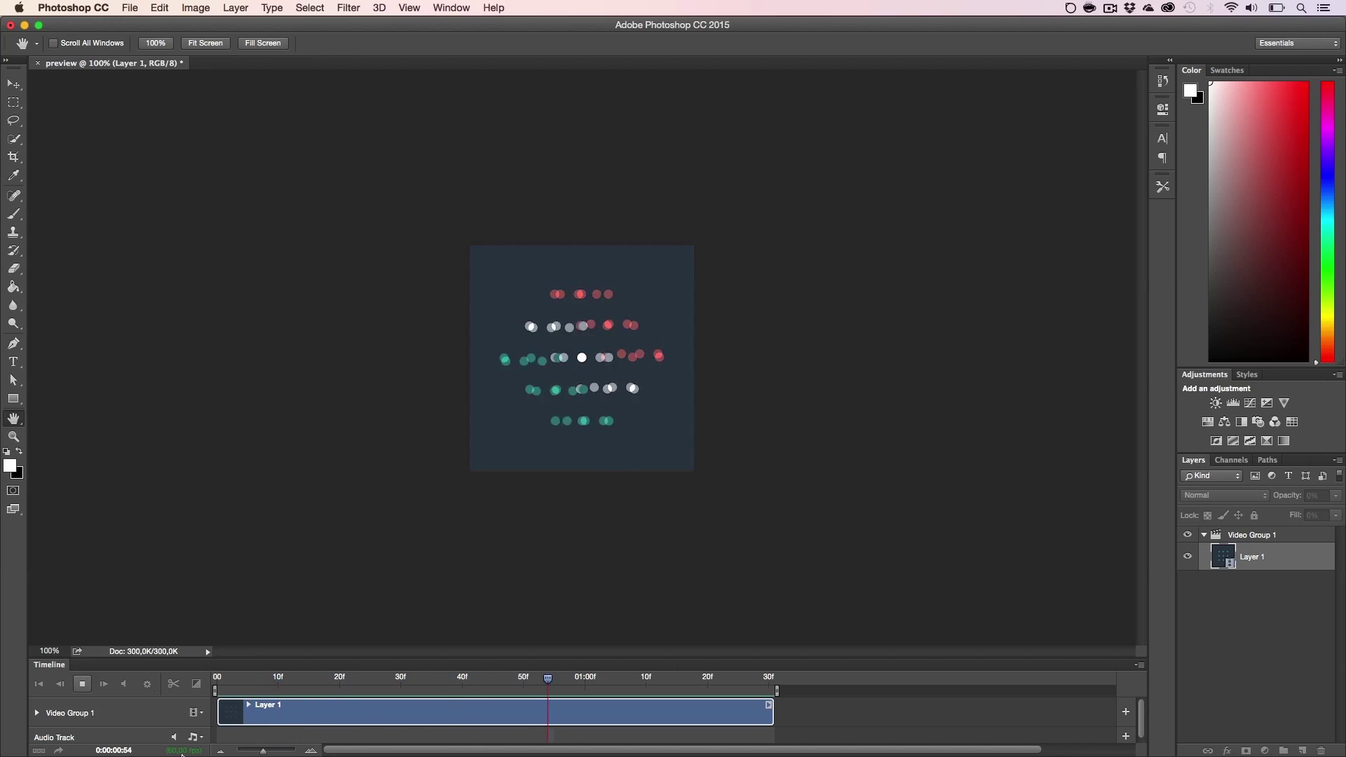
pyautogui.press('space')
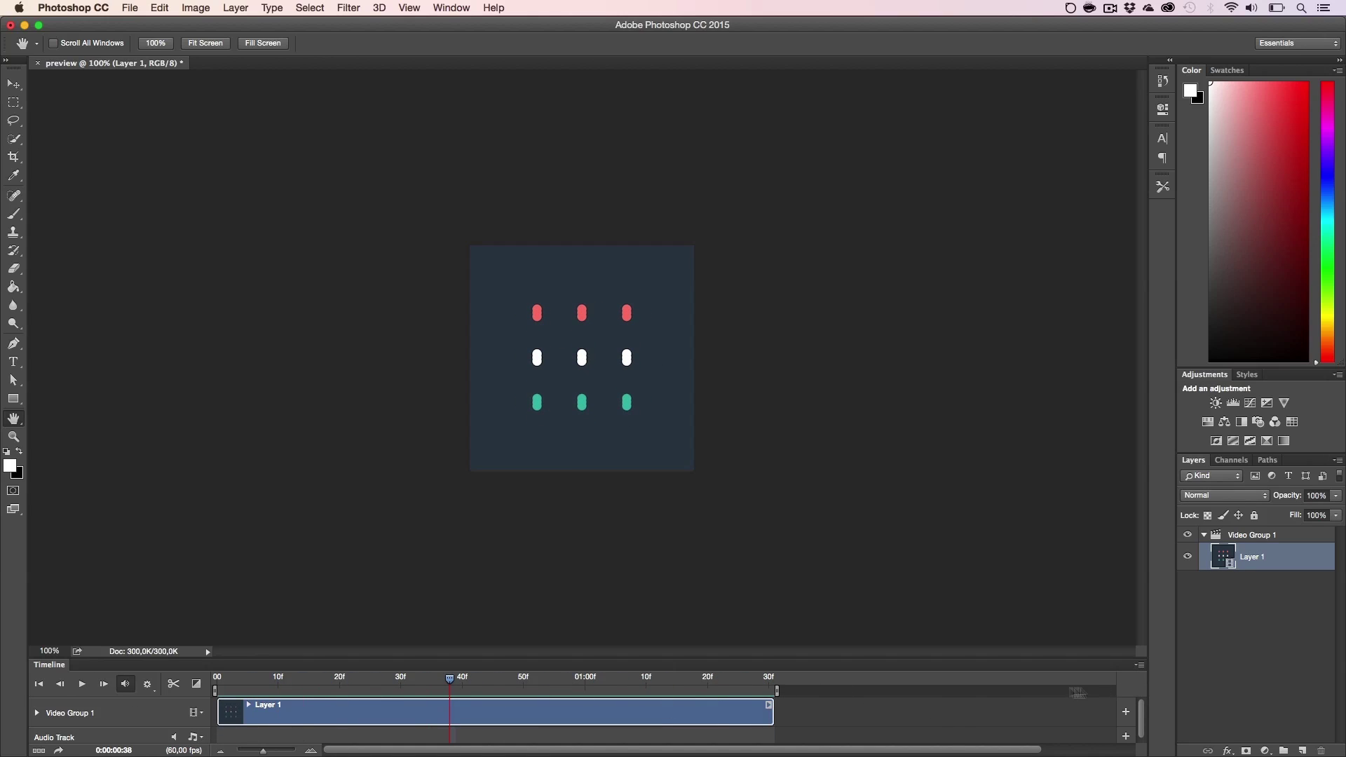
# Step: Set the playback speed of the Layer 1 video clip to 50%
pyautogui.click(148, 686)
pyautogui.click(1140, 664)
pyautogui.click(770, 706)
pyautogui.click(777, 719)
pyautogui.click(772, 705)
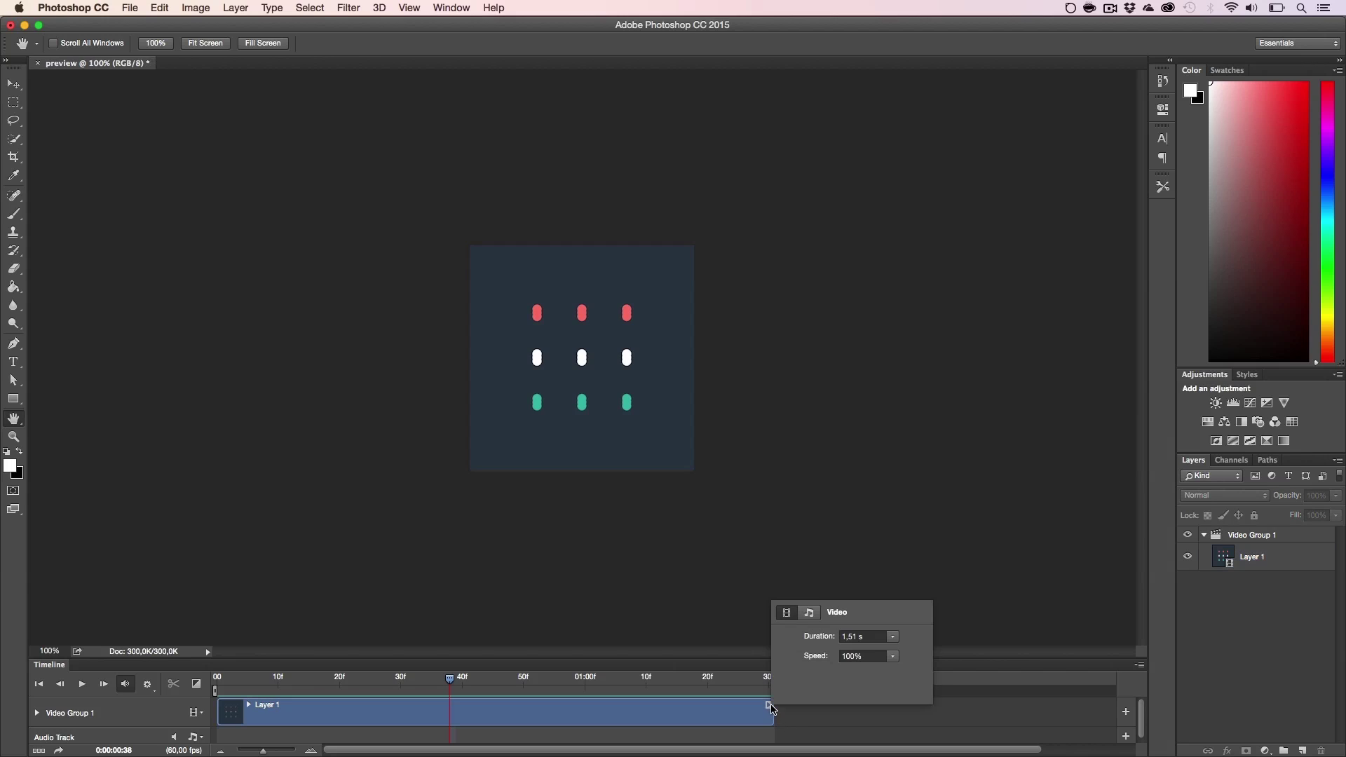
pyautogui.click(868, 656)
pyautogui.write('50')
pyautogui.press('Return')
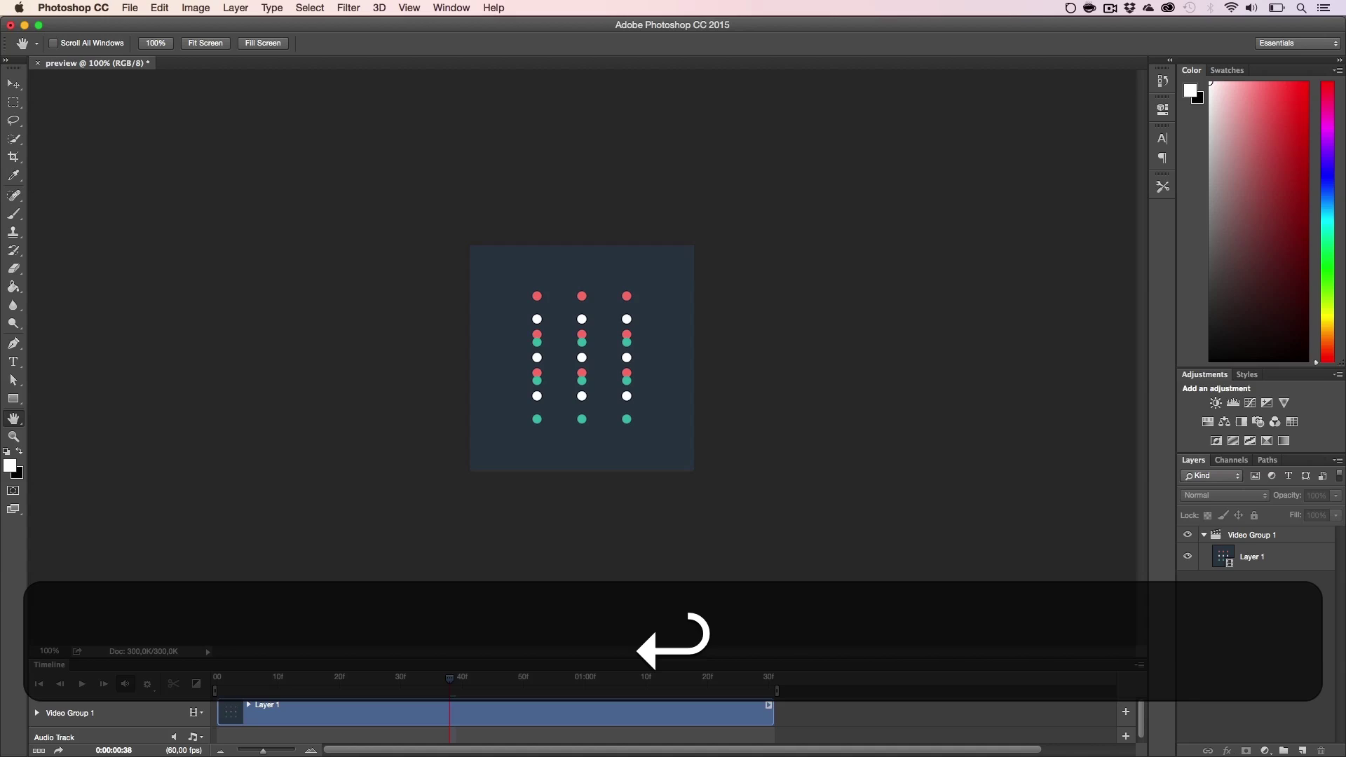
# Step: Play the clip at its changed speed and check the timeline's resolution and loop settings
pyautogui.click(82, 685)
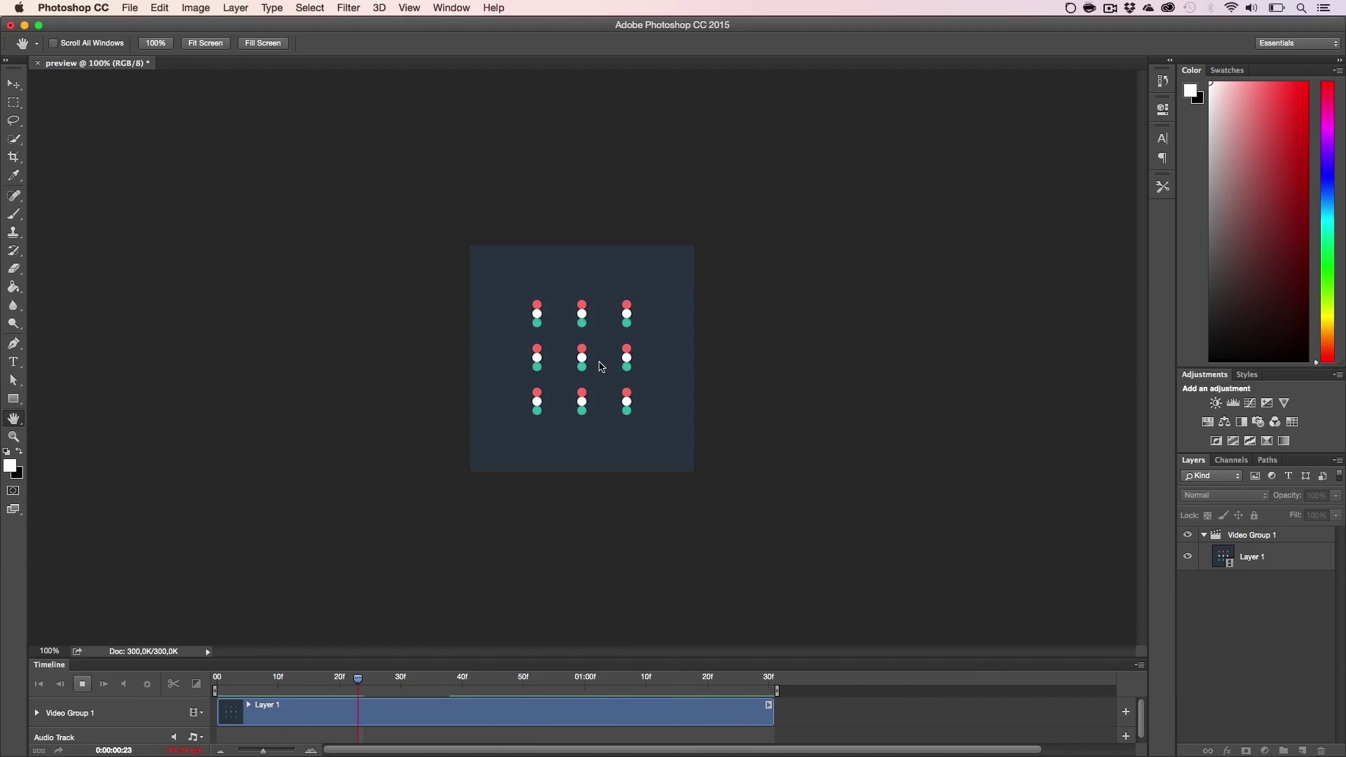
pyautogui.press('space')
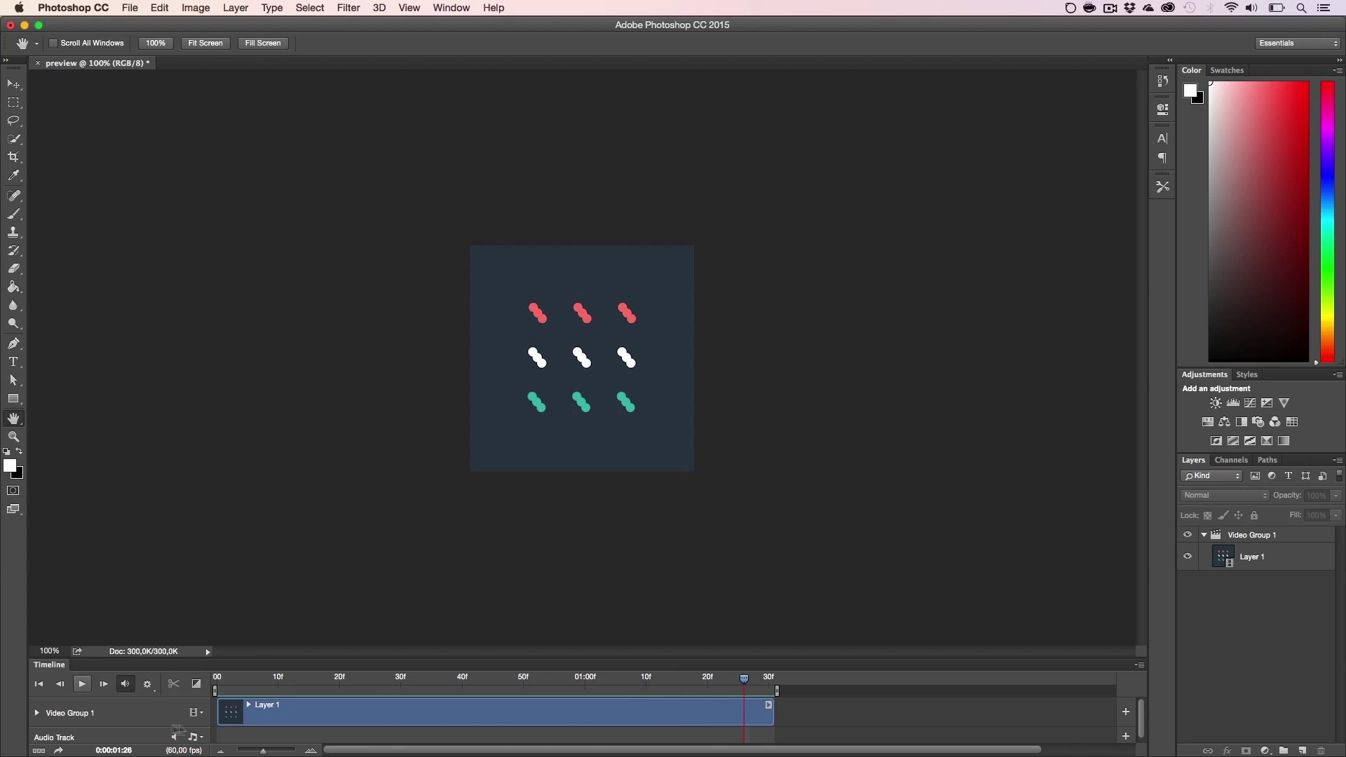
pyautogui.click(149, 686)
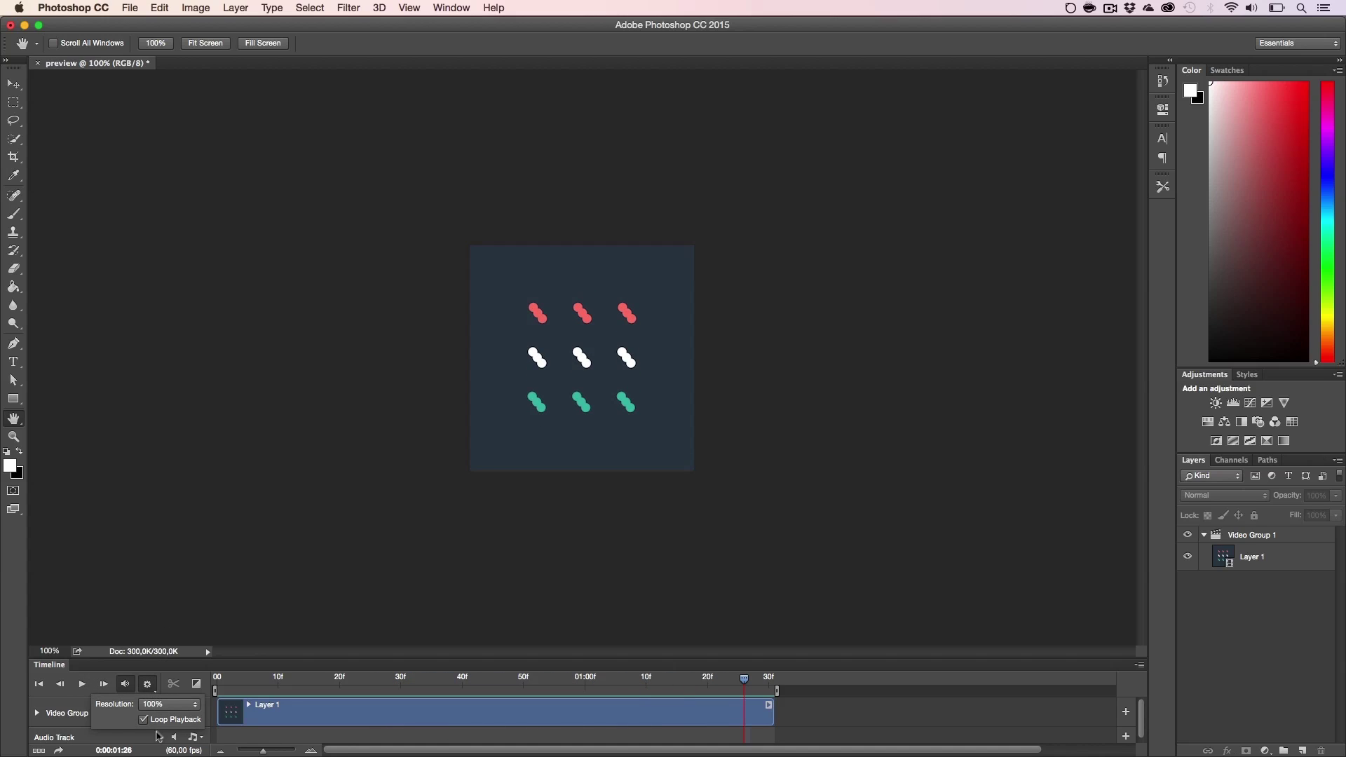
pyautogui.click(146, 740)
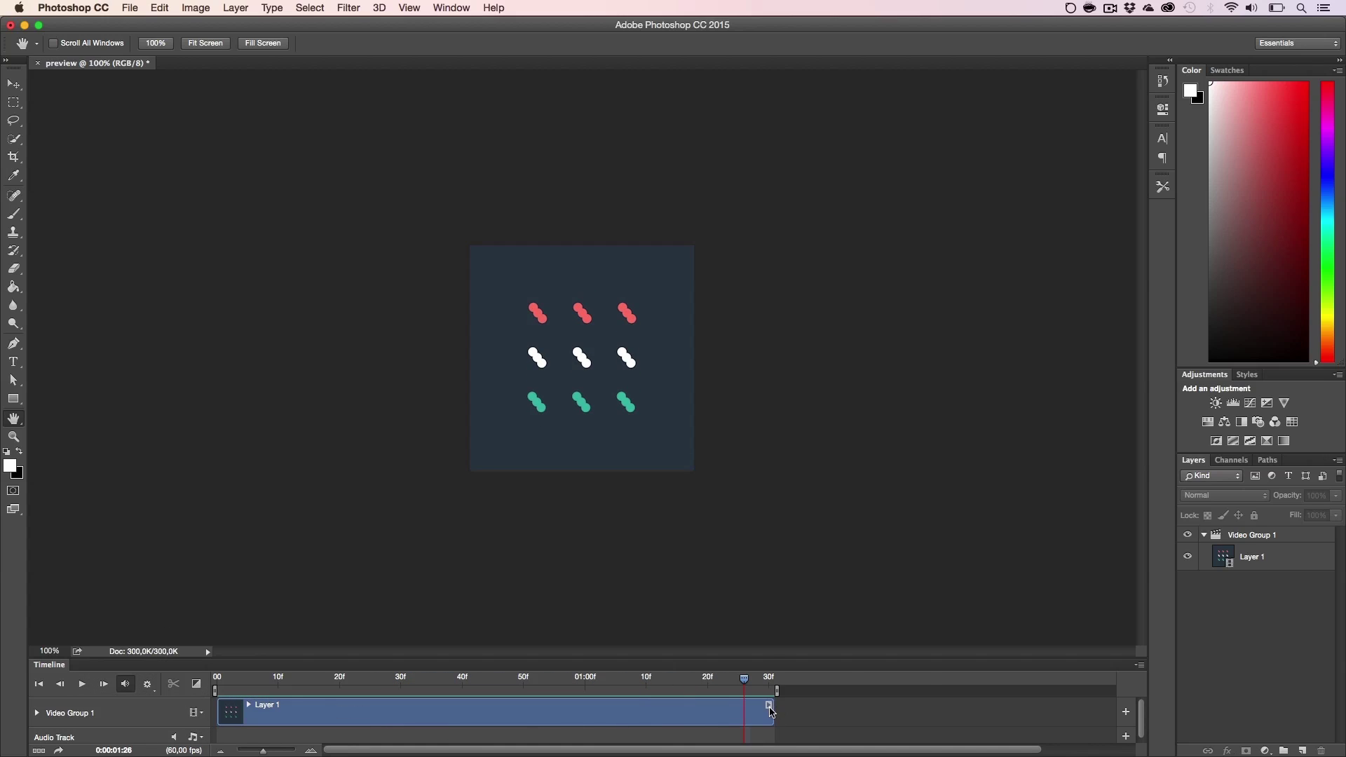
# Step: Set the Layer 1 video clip's speed back to 100%
pyautogui.click(769, 706)
pyautogui.moveTo(873, 658); pyautogui.dragTo(756, 659)
pyautogui.write('100')
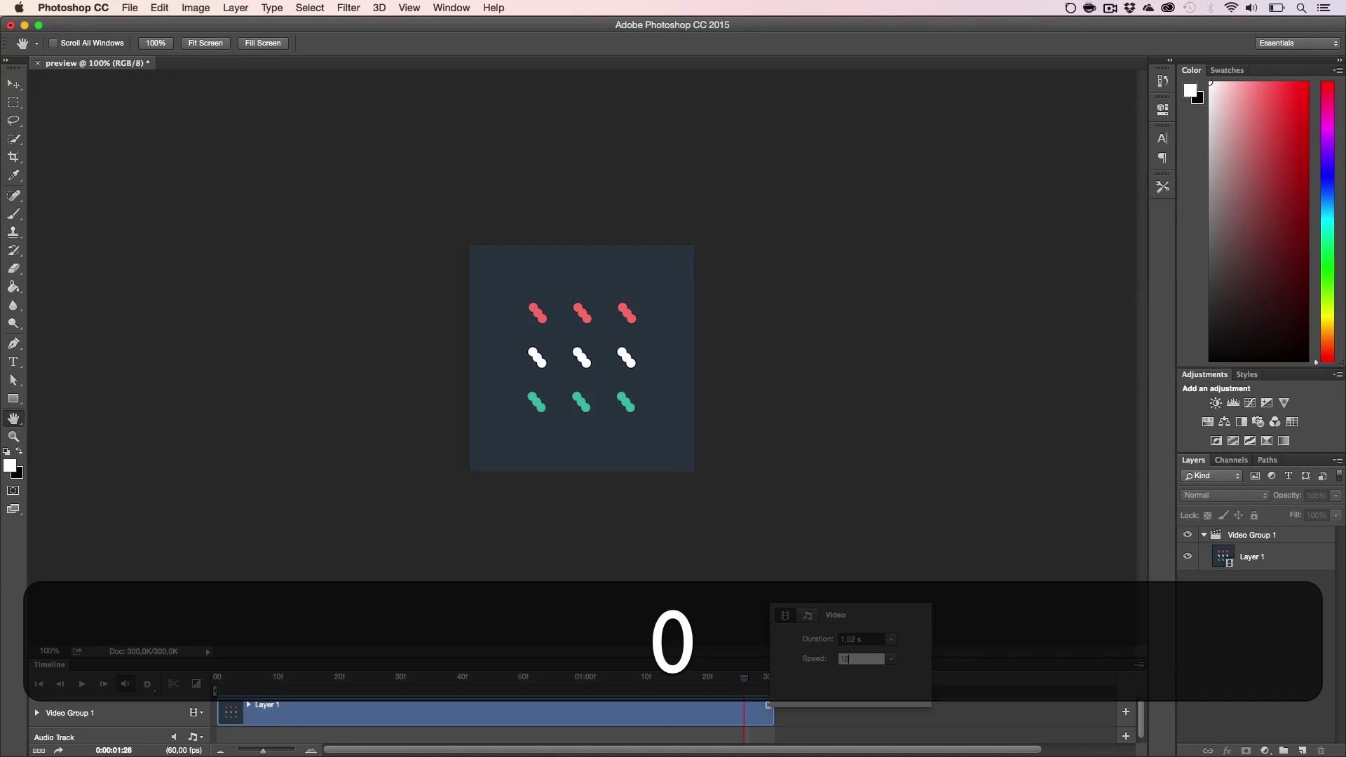
pyautogui.press('Return')
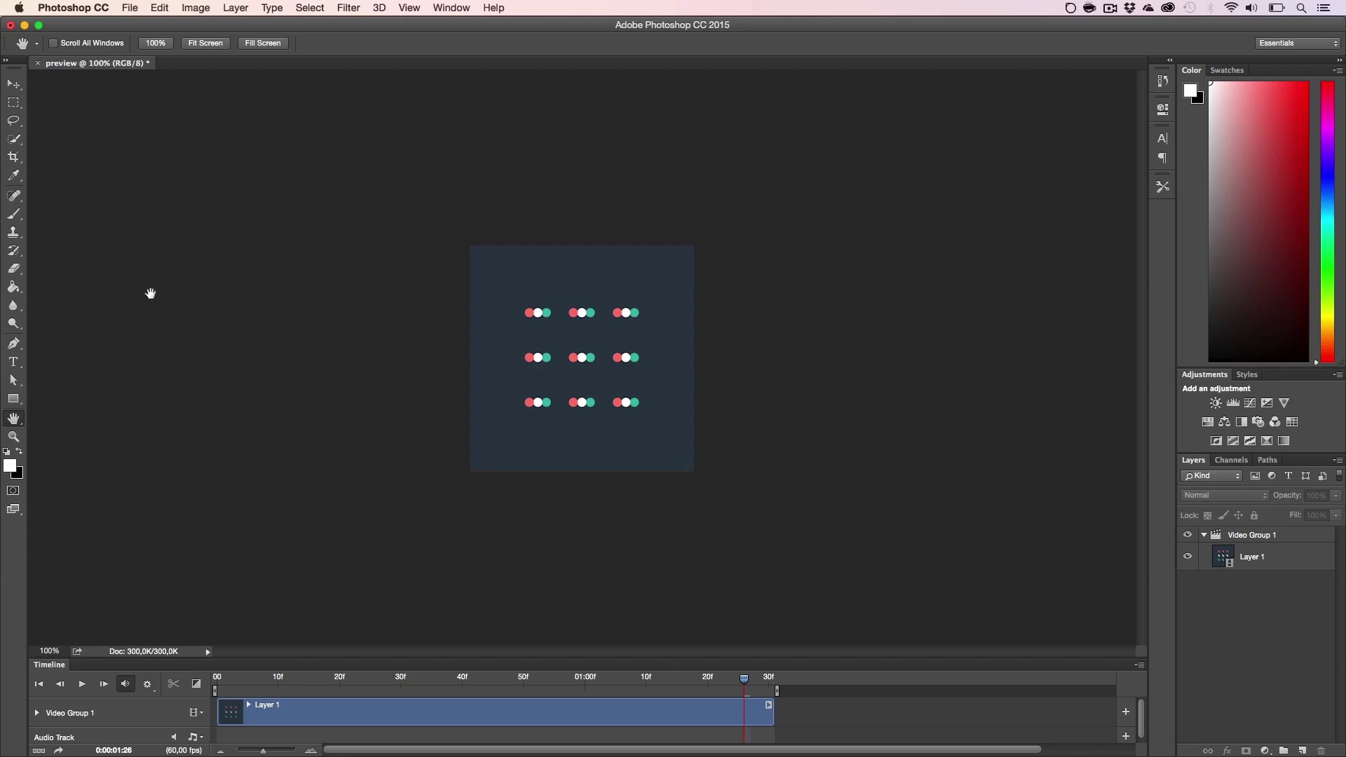
# Step: Open the legacy Save for Web export for the animation and choose the GIF format
pyautogui.press('alt+shift+super+s')
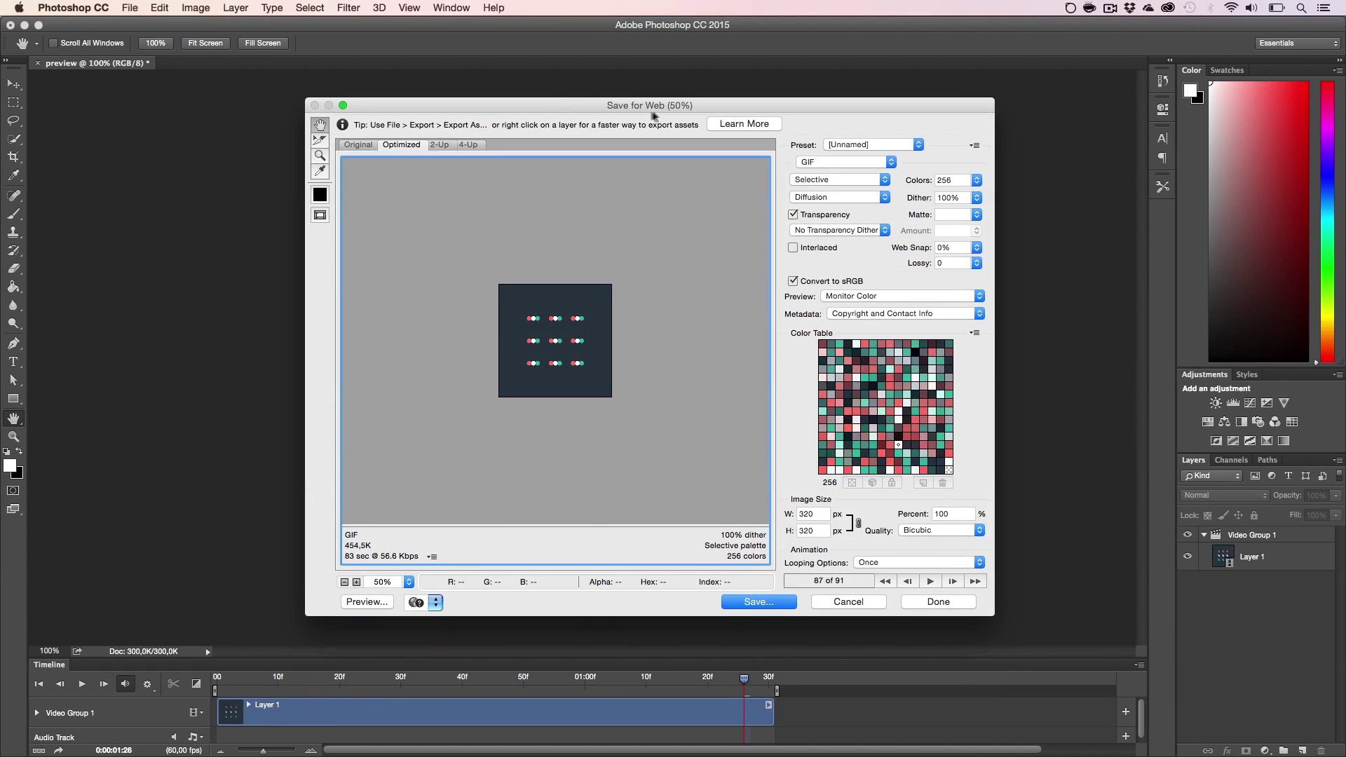
pyautogui.click(855, 607)
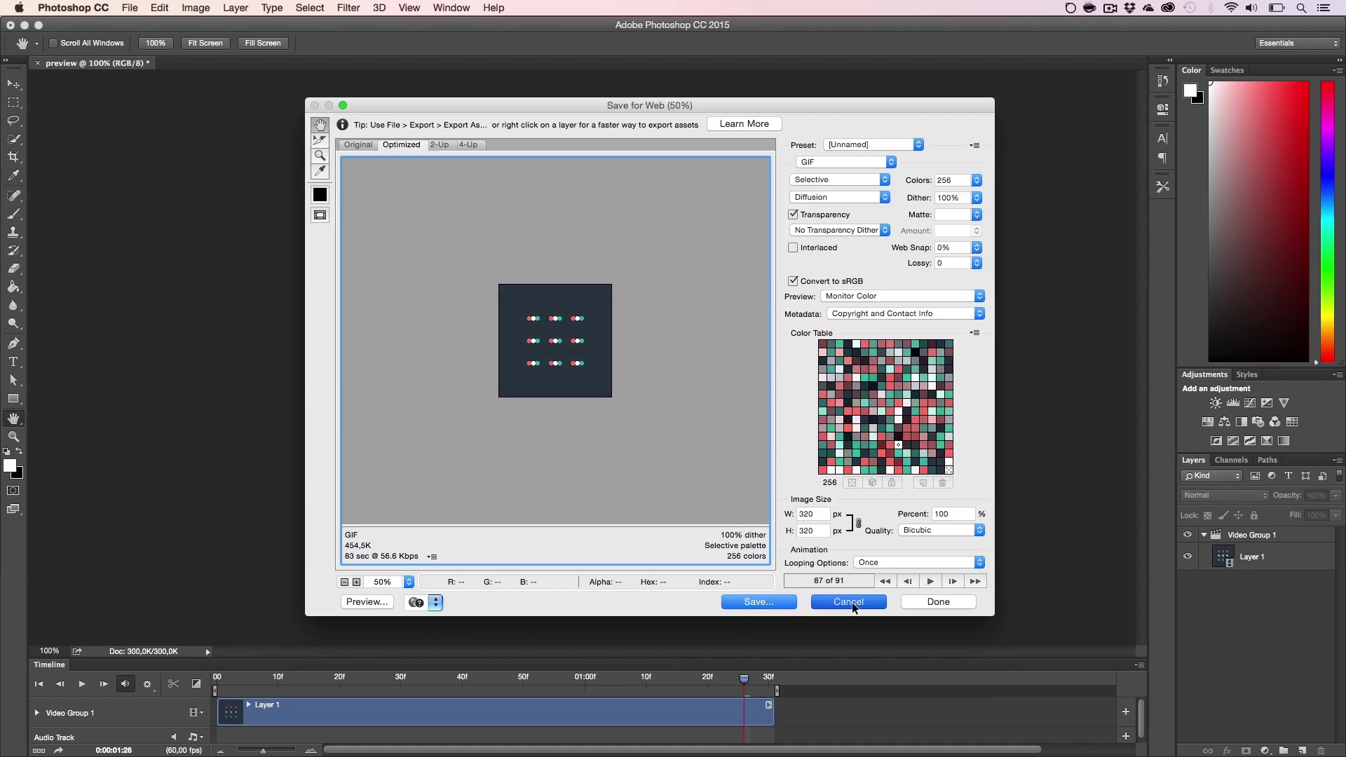
pyautogui.click(130, 7)
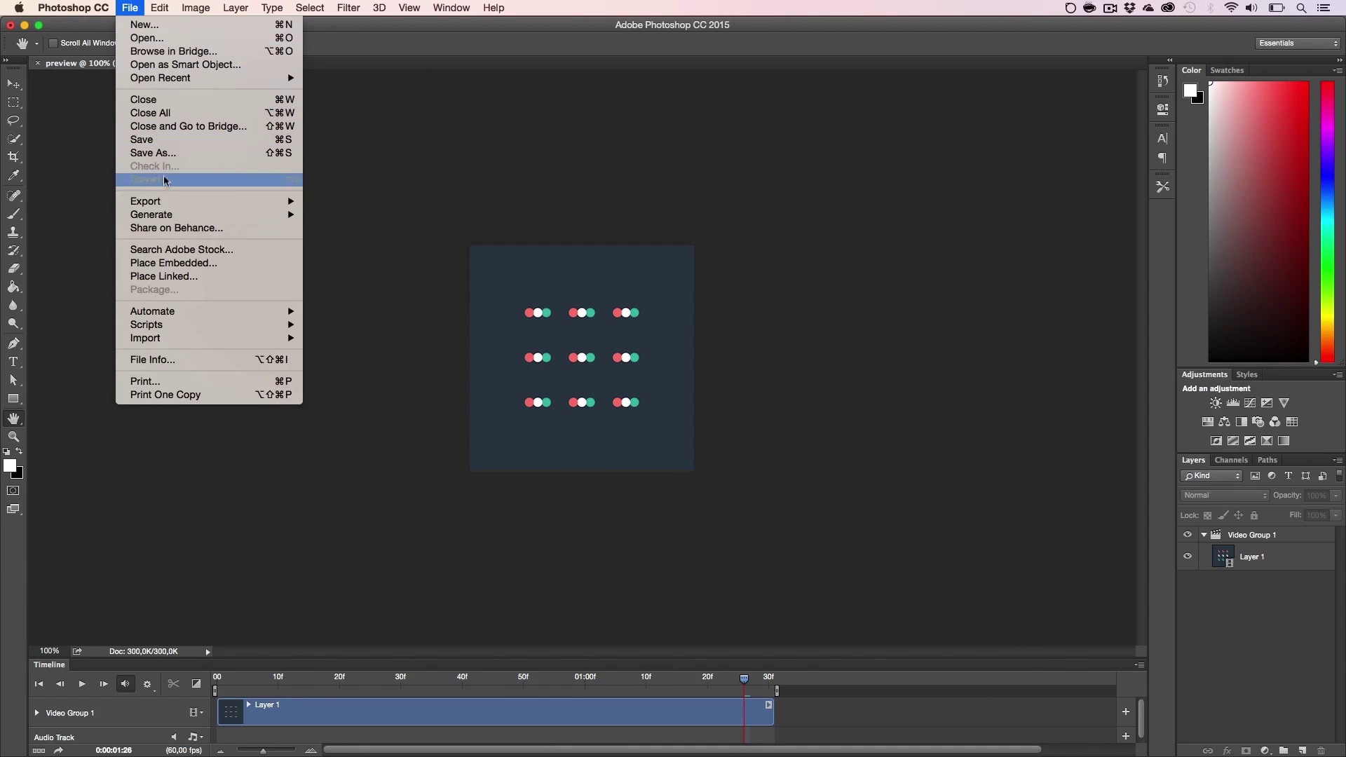
pyautogui.moveTo(160, 205)
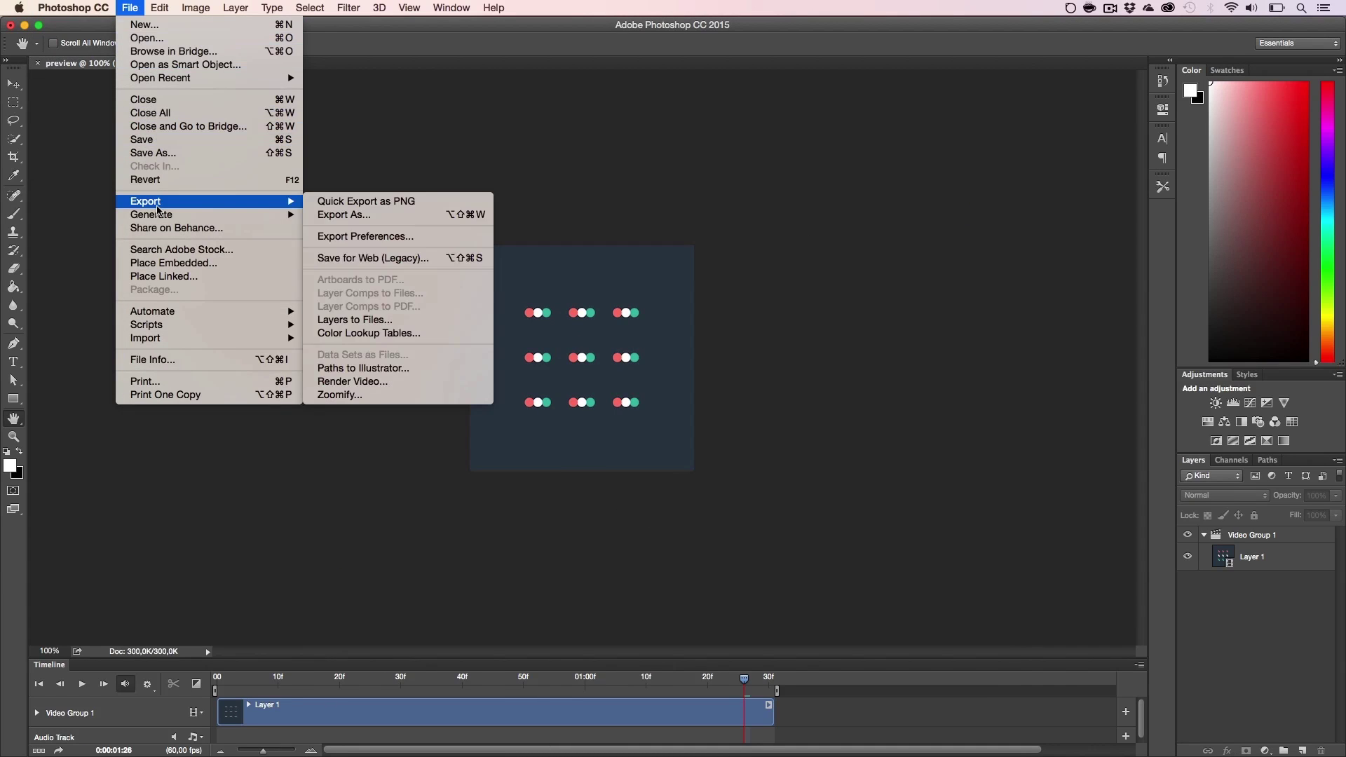
pyautogui.click(391, 259)
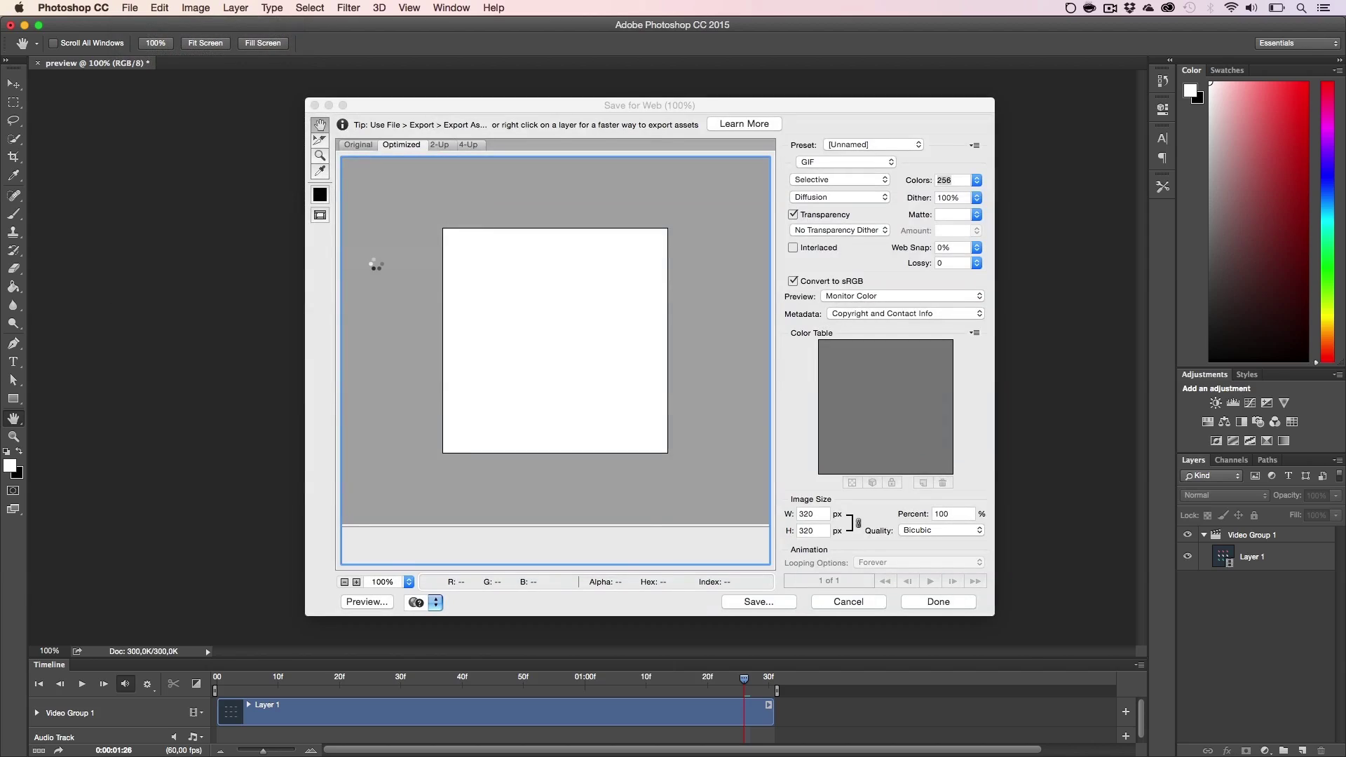
pyautogui.click(826, 166)
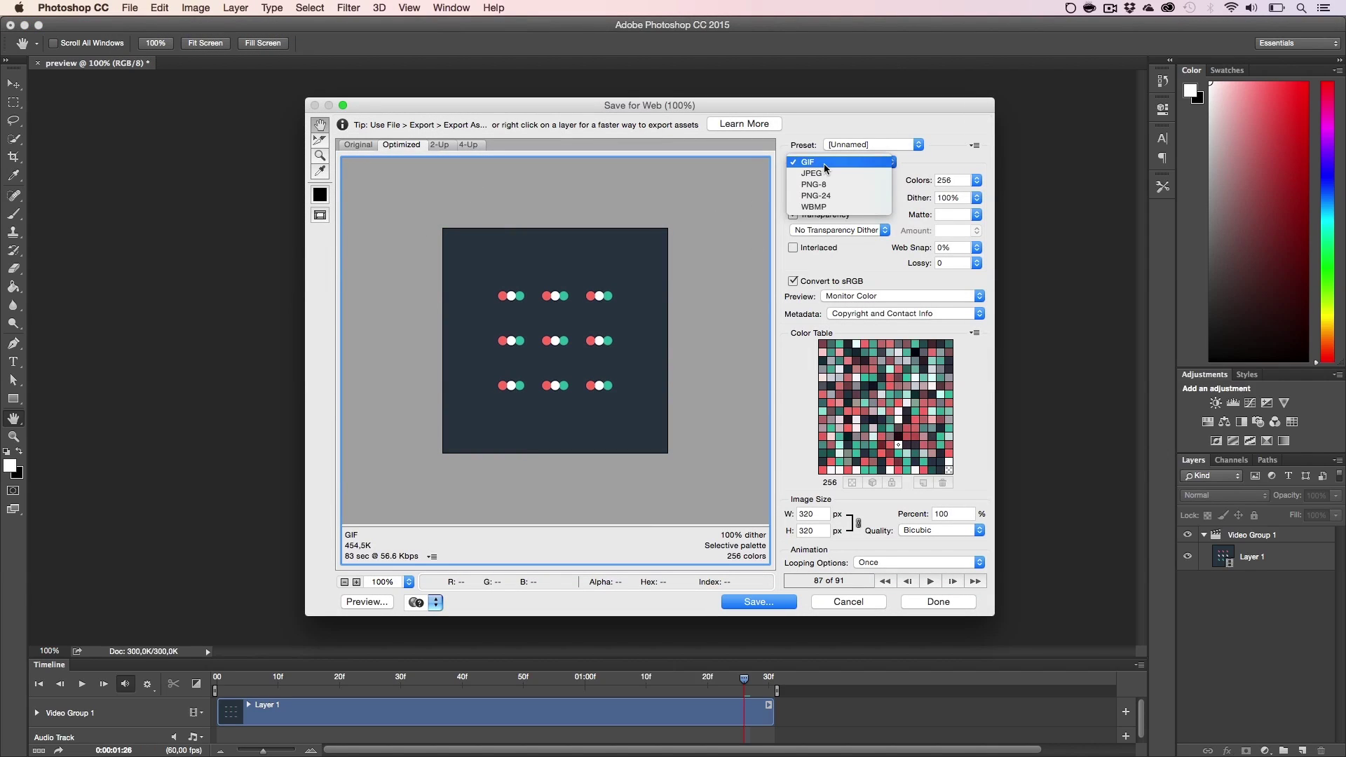
pyautogui.click(810, 164)
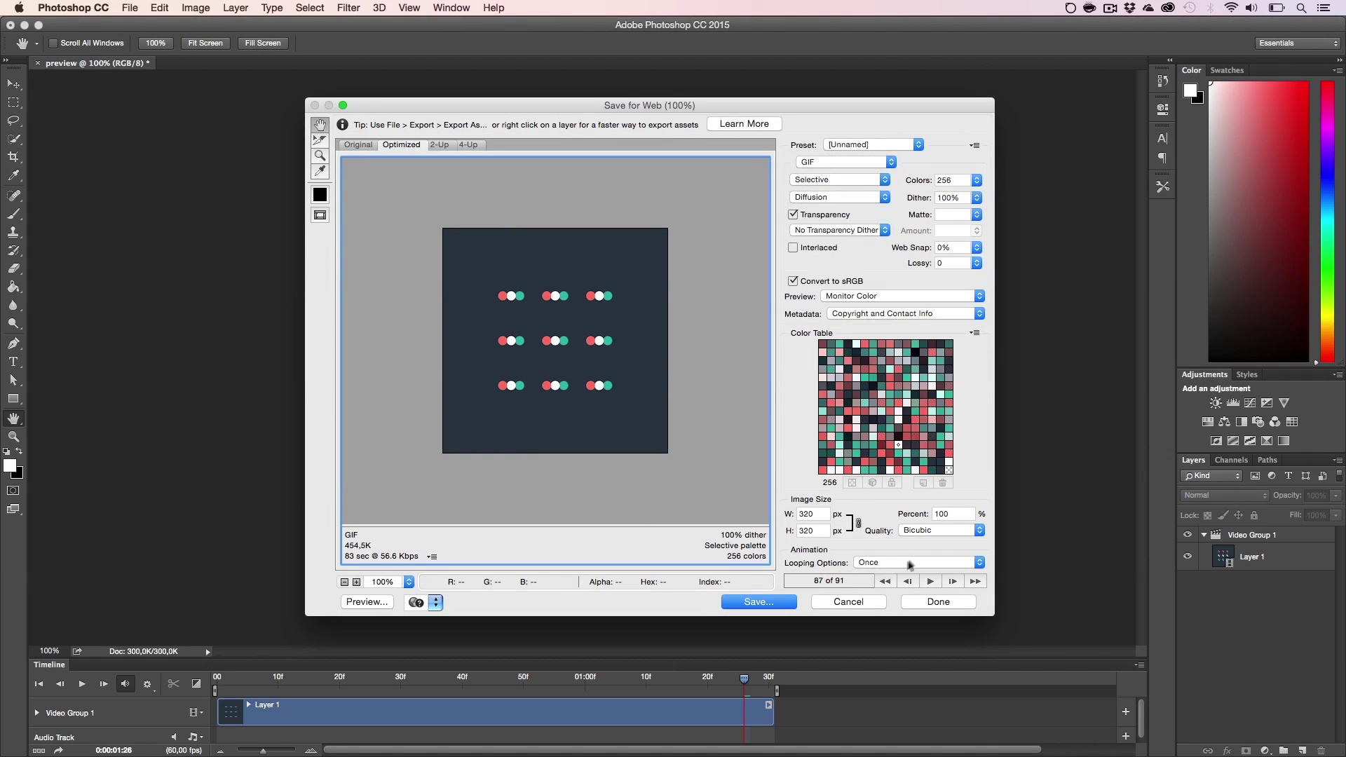
# Step: Set the GIF's looping to Forever and save it to the Desktop as preview.gif
pyautogui.click(883, 564)
pyautogui.click(875, 573)
pyautogui.click(870, 563)
pyautogui.click(870, 563)
pyautogui.click(756, 602)
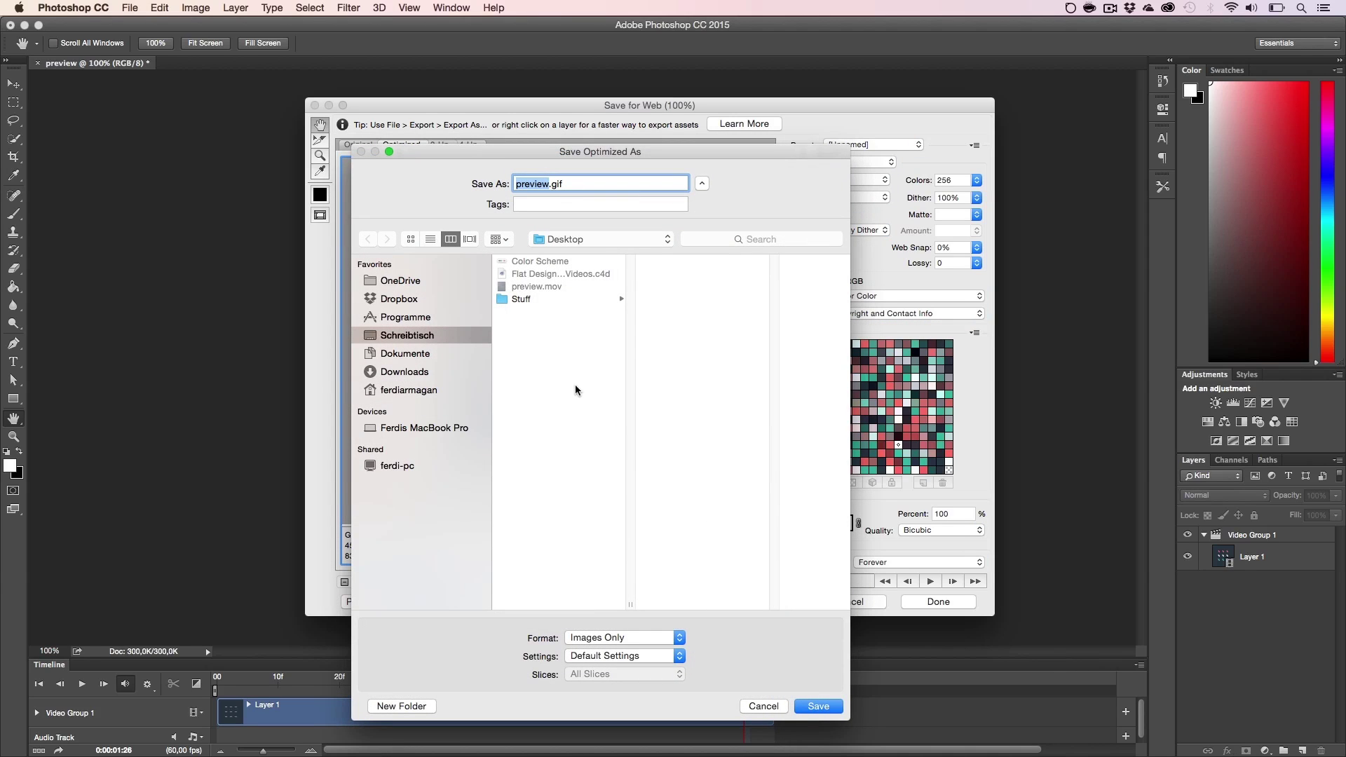
pyautogui.click(817, 707)
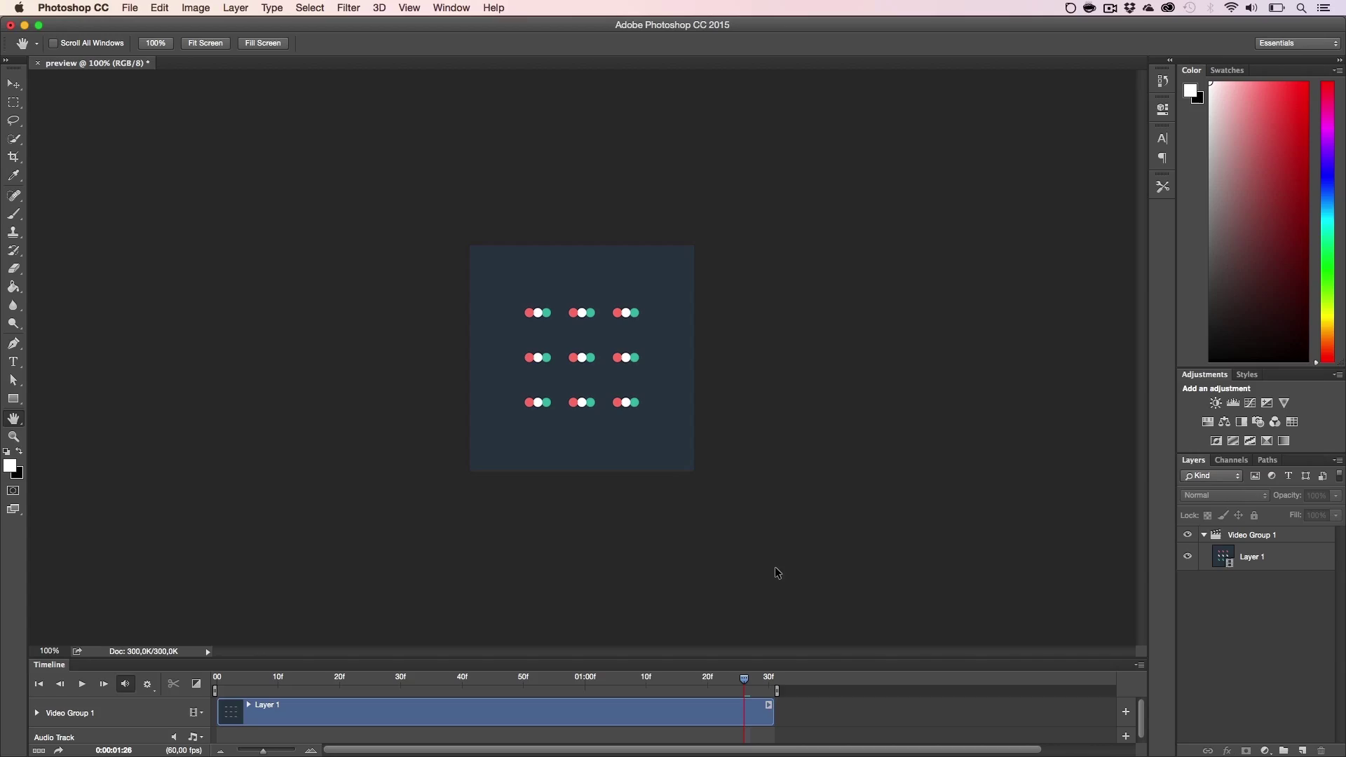
# Step: Minimise the open windows and view preview.gif from the Desktop in Safari, closing the browser window when done
pyautogui.click(25, 26)
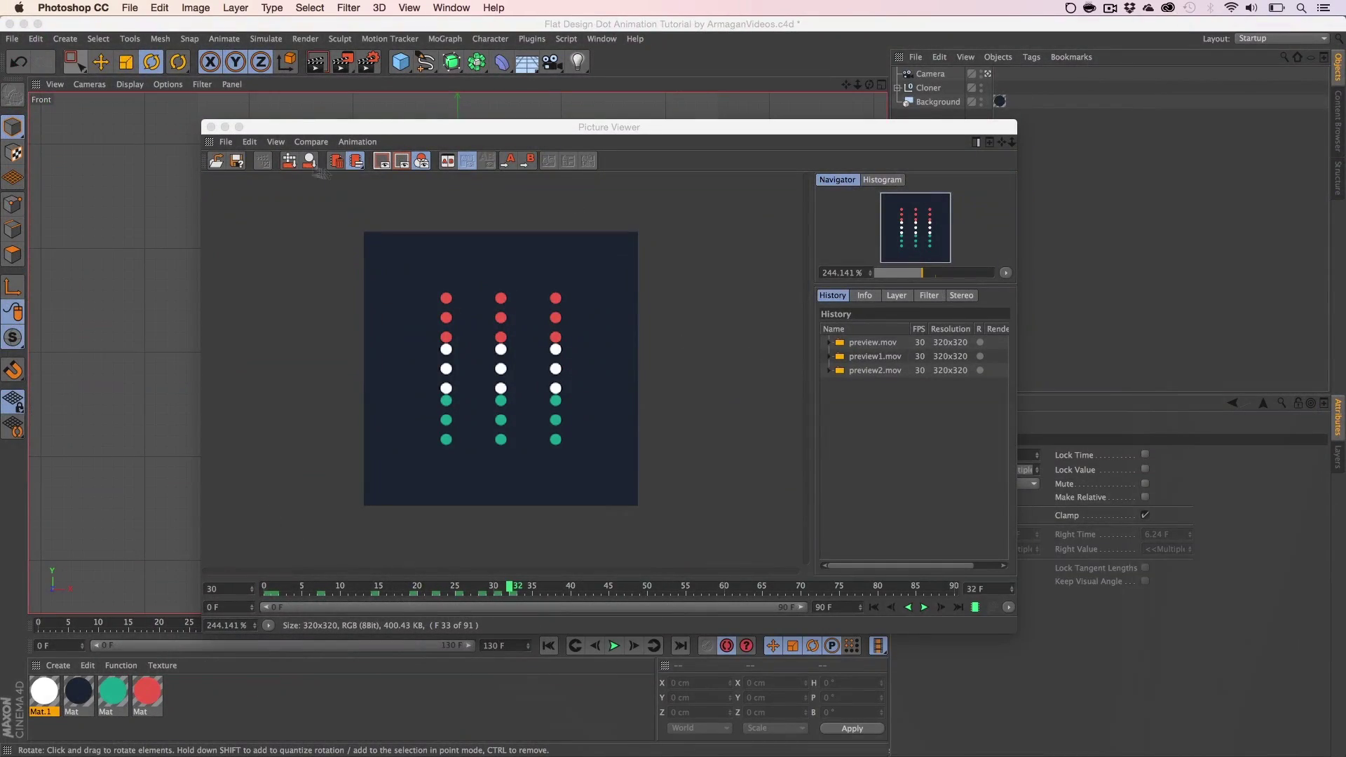
pyautogui.click(224, 128)
pyautogui.click(23, 24)
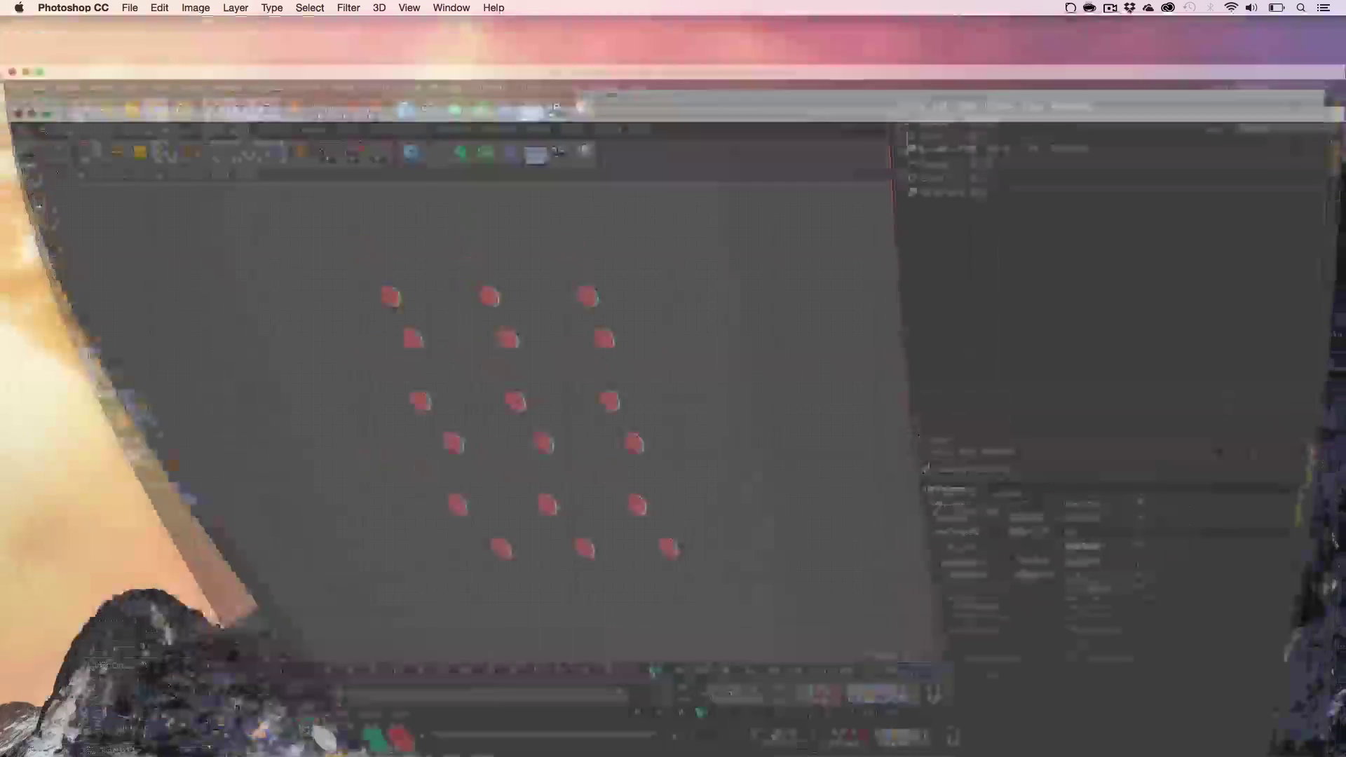
pyautogui.click(596, 96)
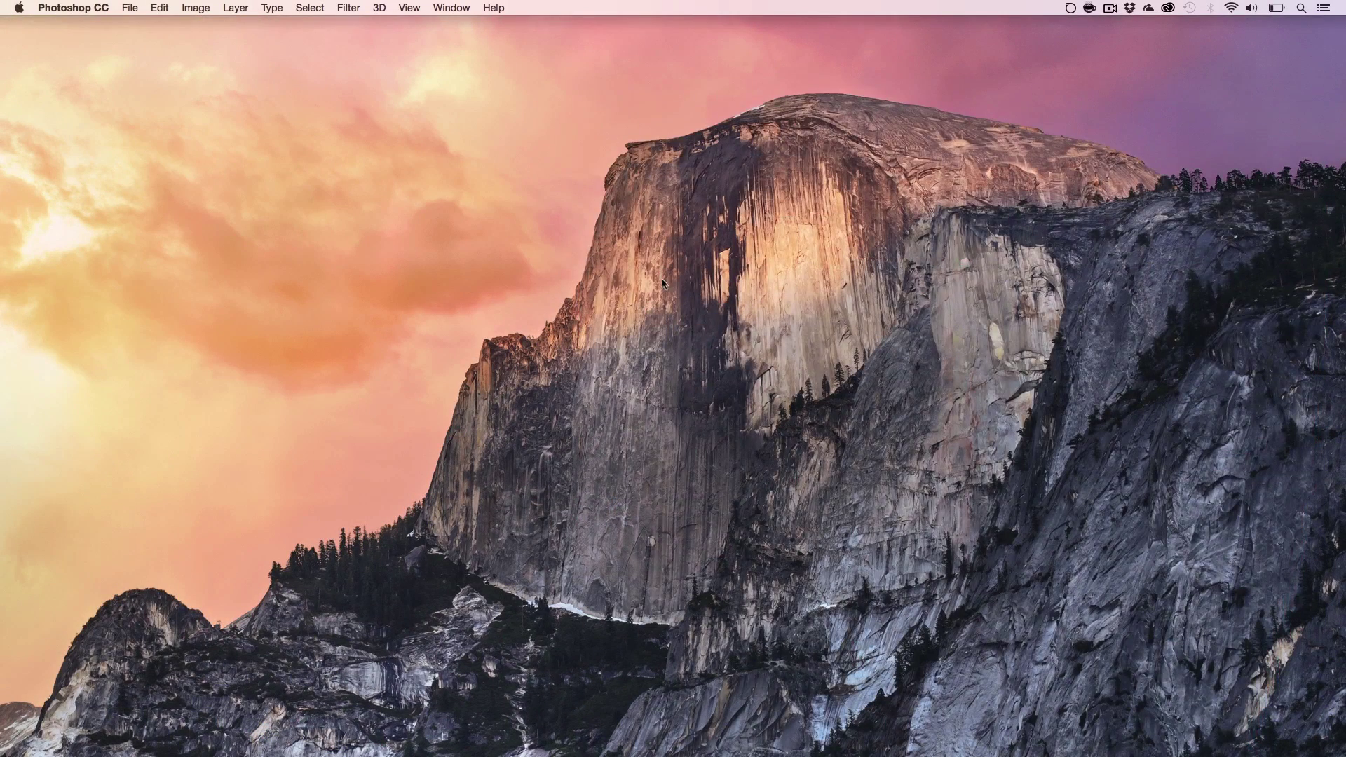
pyautogui.press('super+Tab')
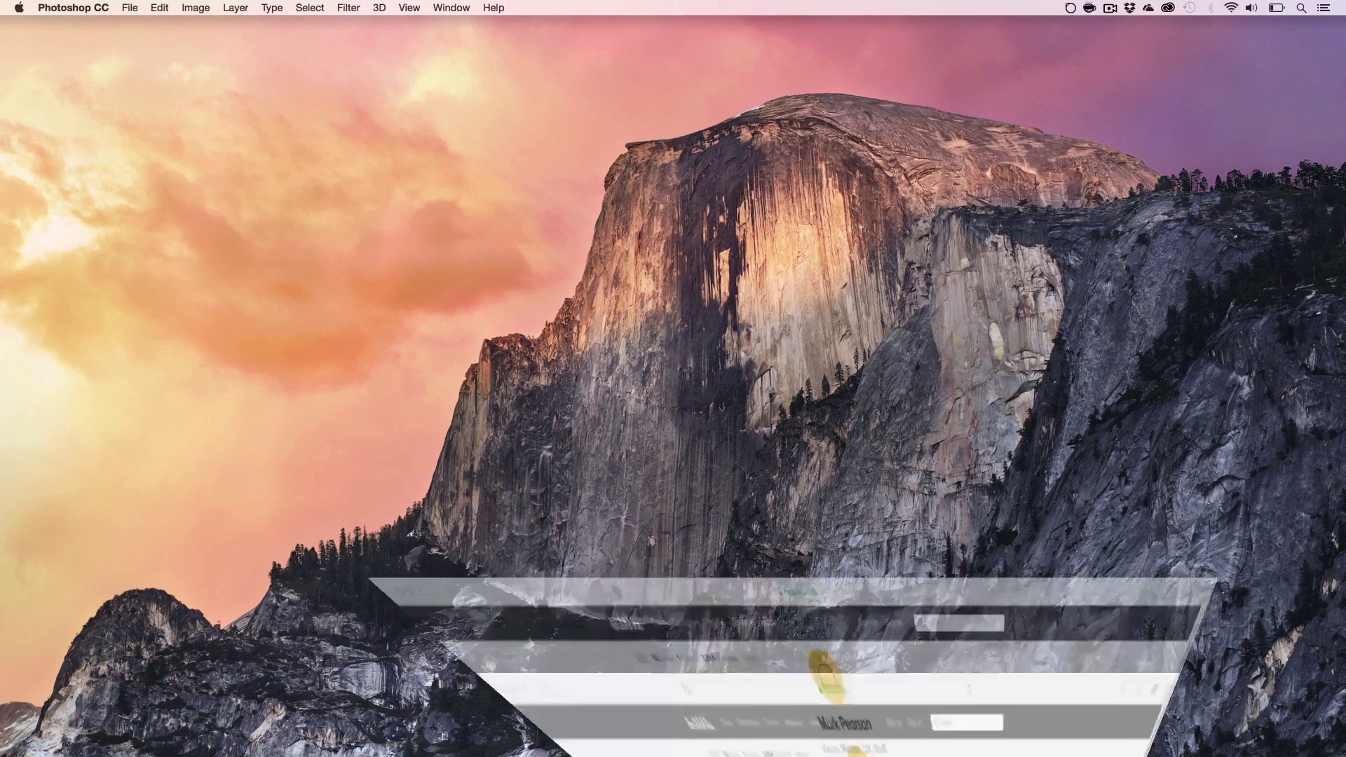
pyautogui.moveTo(640, 754); pyautogui.dragTo(291, 452)
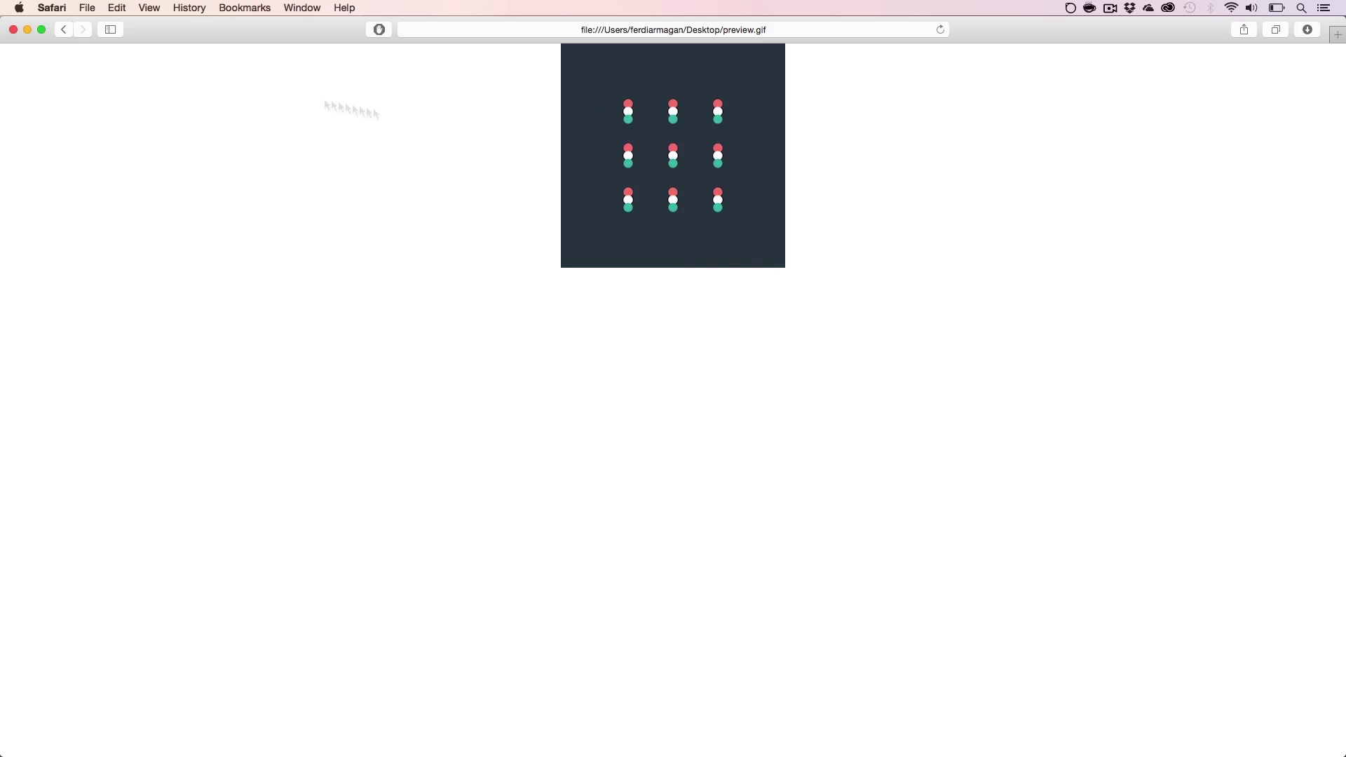
pyautogui.click(12, 29)
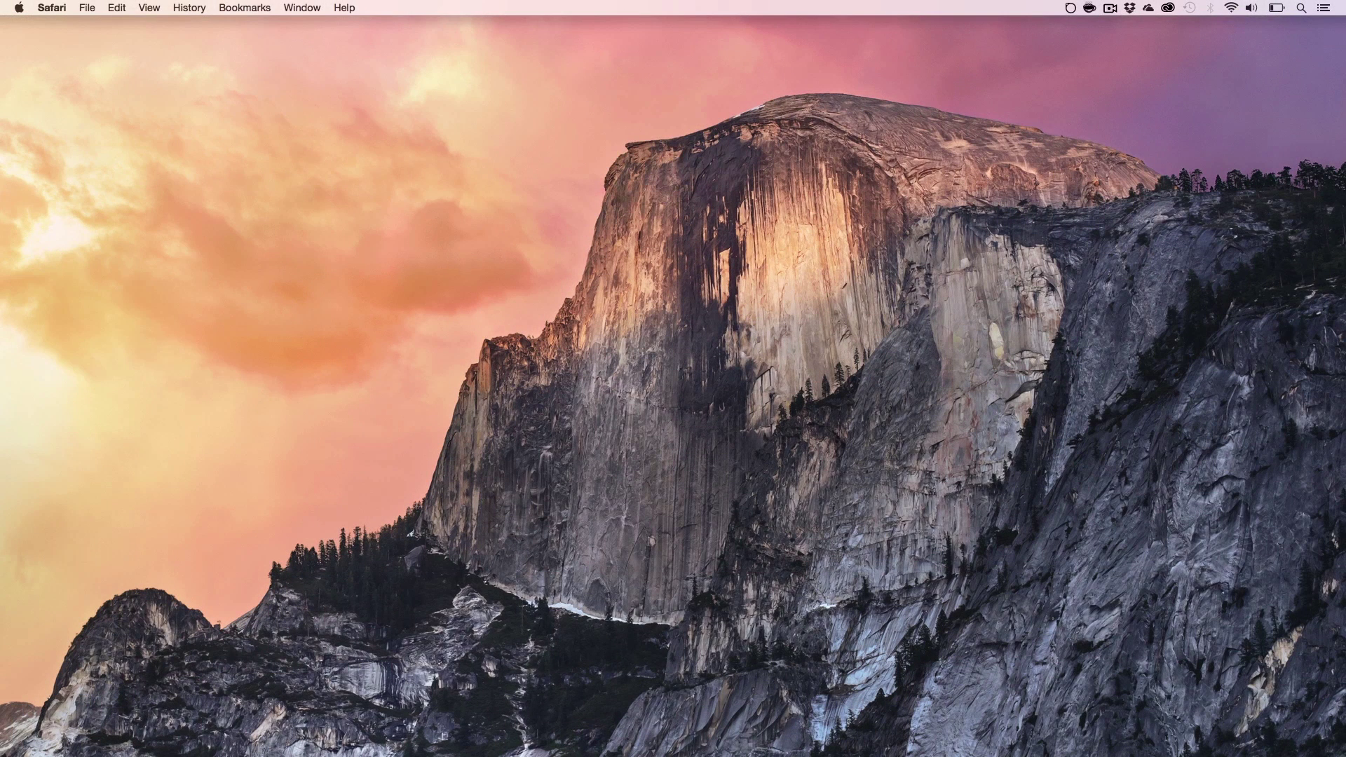
# Step: Switch back to Cinema 4D and close the Picture Viewer
pyautogui.press('super+Tab')
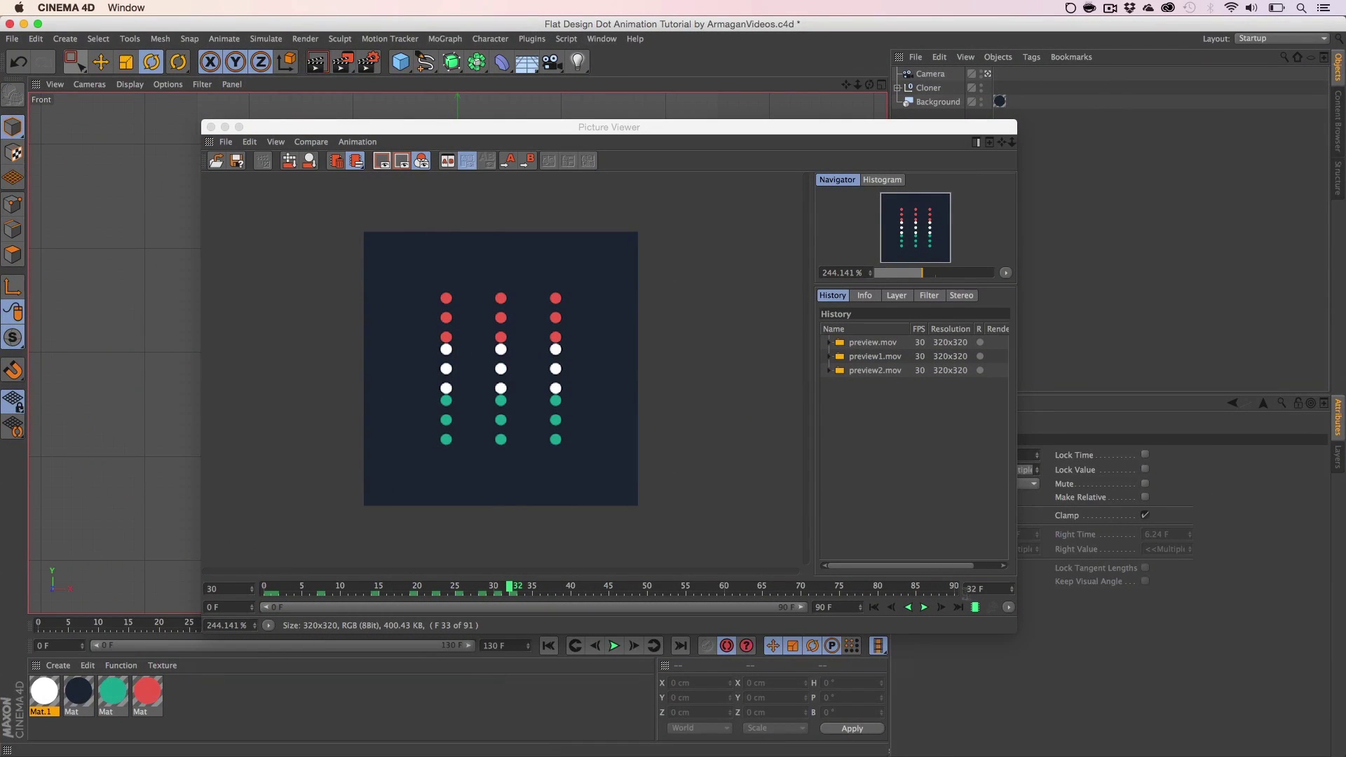
pyautogui.click(958, 588)
pyautogui.click(211, 127)
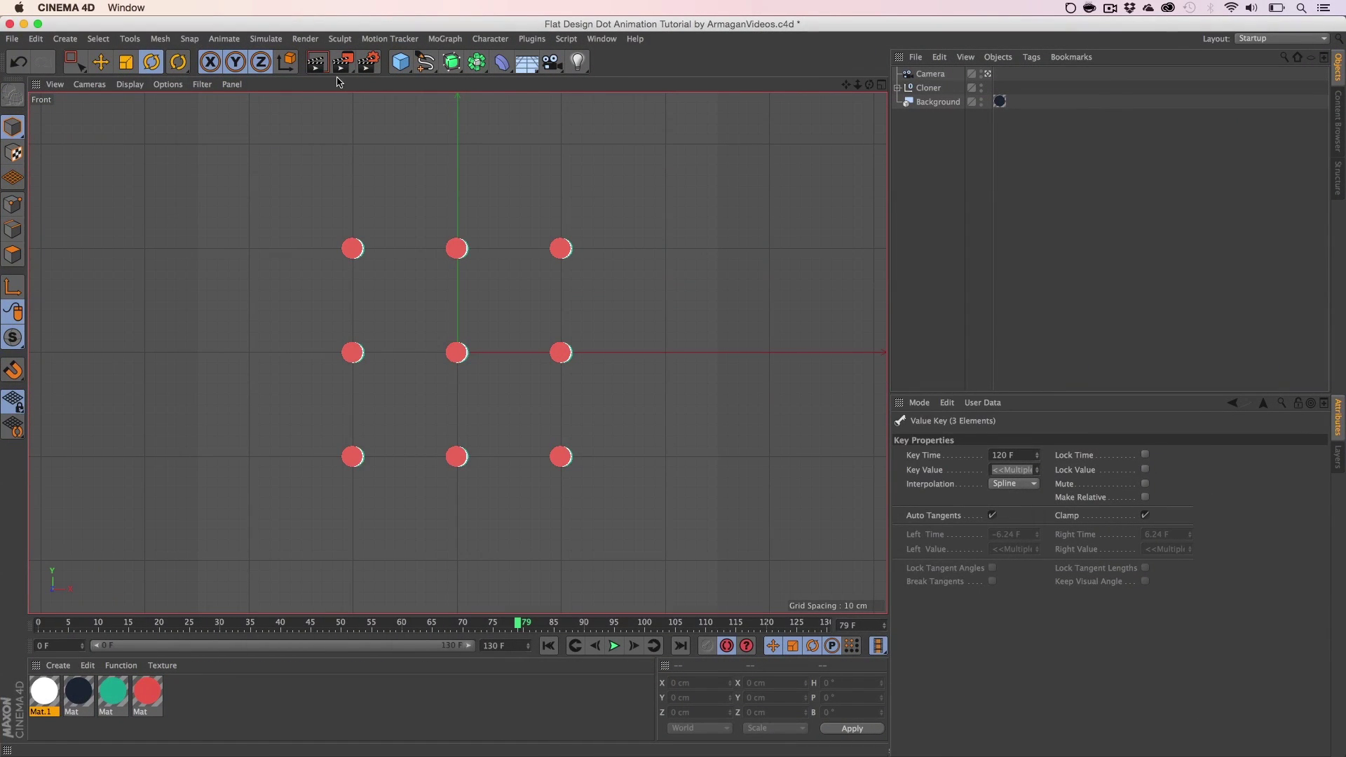
# Step: Check the output frame rate and end frame in the render settings
pyautogui.click(369, 63)
pyautogui.click(678, 358)
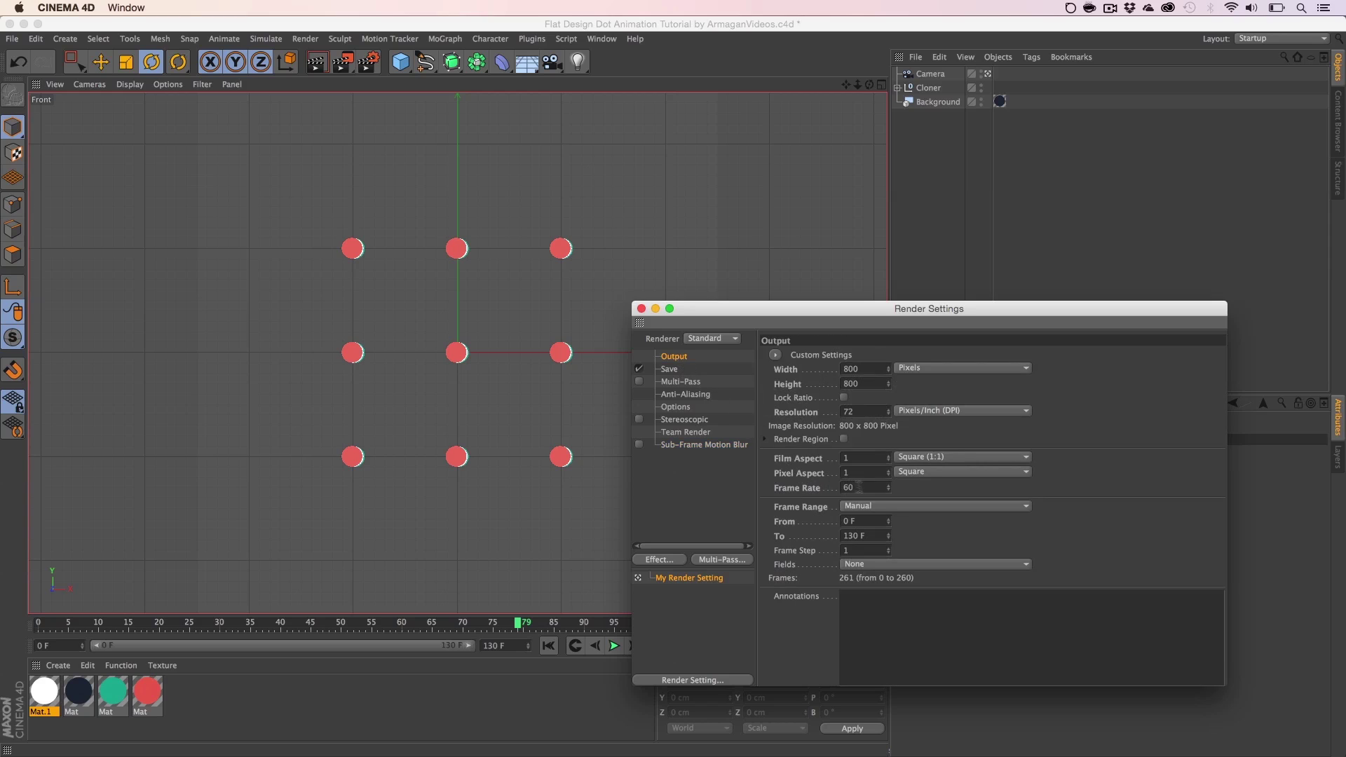
pyautogui.moveTo(872, 541); pyautogui.dragTo(797, 534)
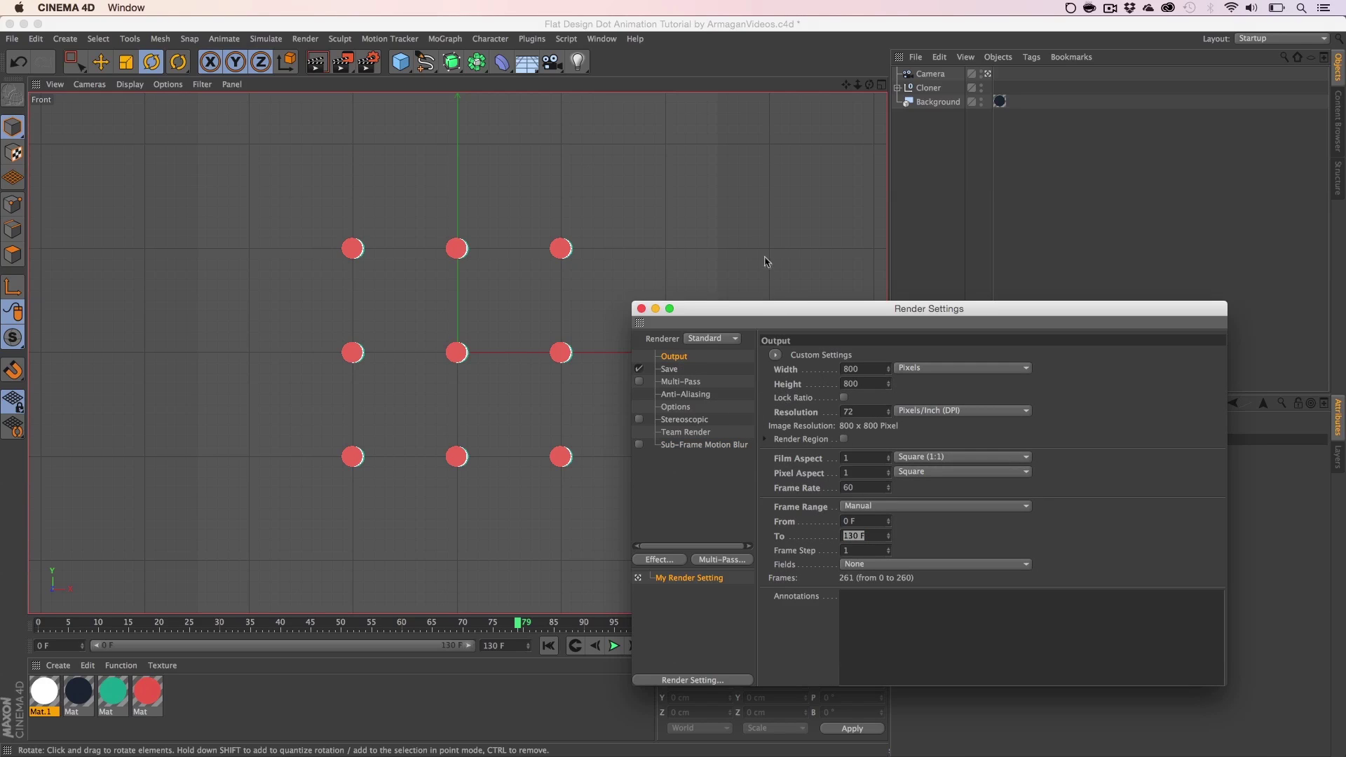
# Step: Confirm 130 F as the output end frame and close the render settings
pyautogui.moveTo(790, 313); pyautogui.dragTo(557, 141)
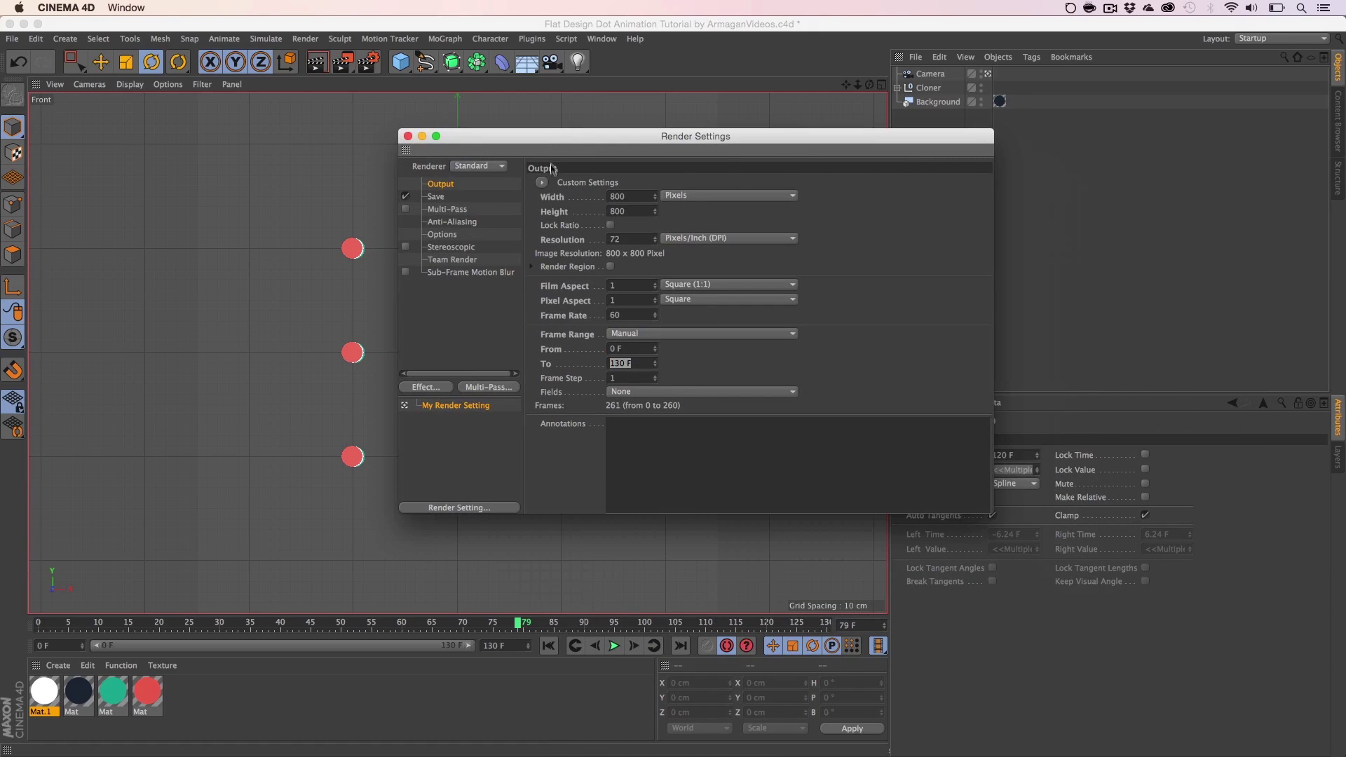
pyautogui.press('Return')
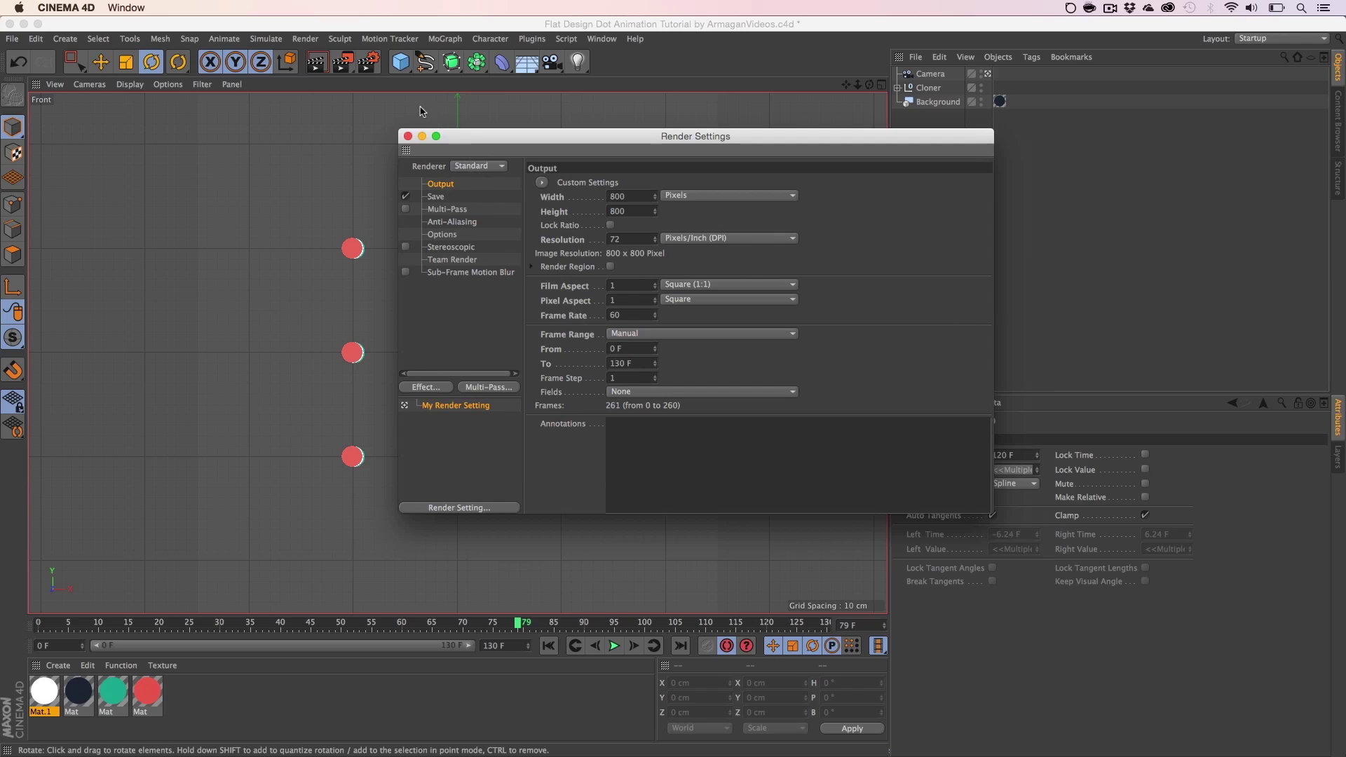
pyautogui.click(408, 136)
# Step: Make a full-render preview of the animation from frame 0 to 130 and scrub through it in the Picture Viewer
pyautogui.click(343, 62)
pyautogui.click(414, 188)
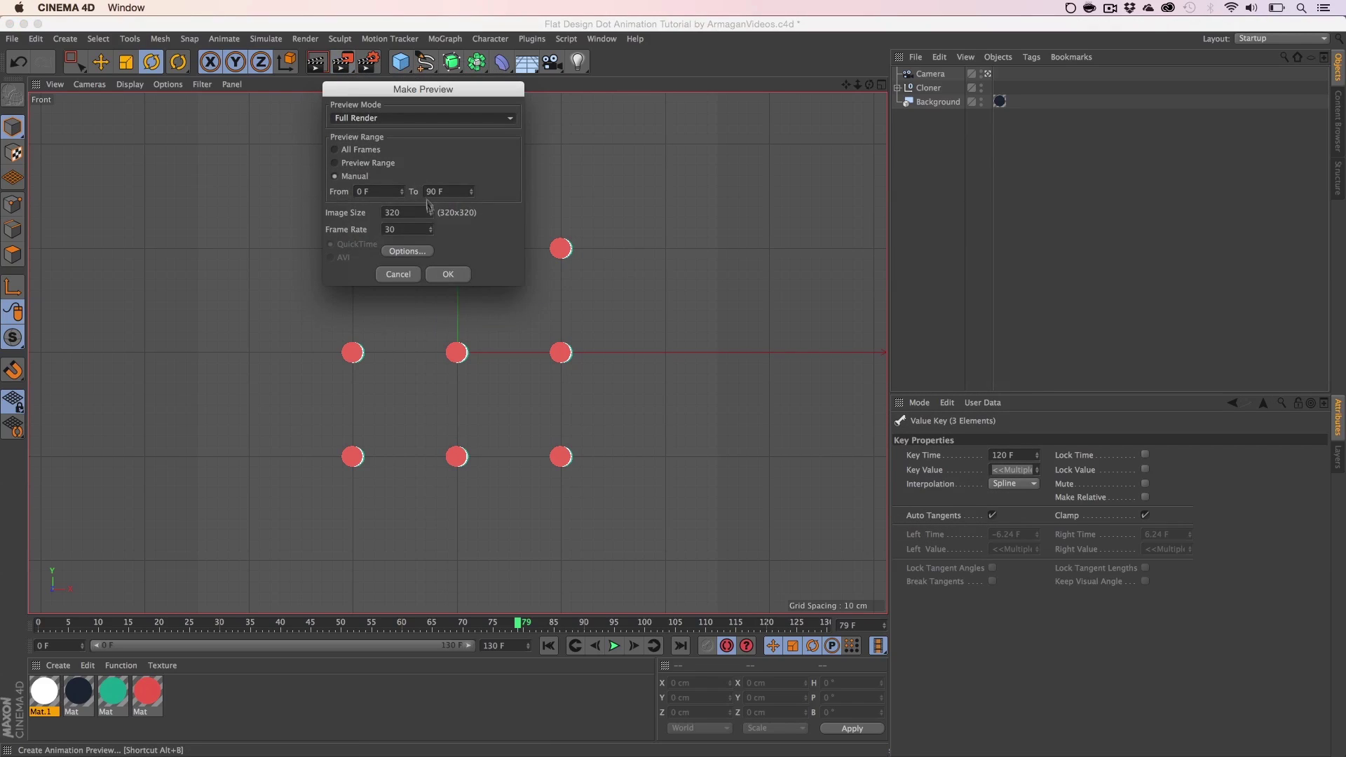
pyautogui.moveTo(452, 193); pyautogui.dragTo(300, 186)
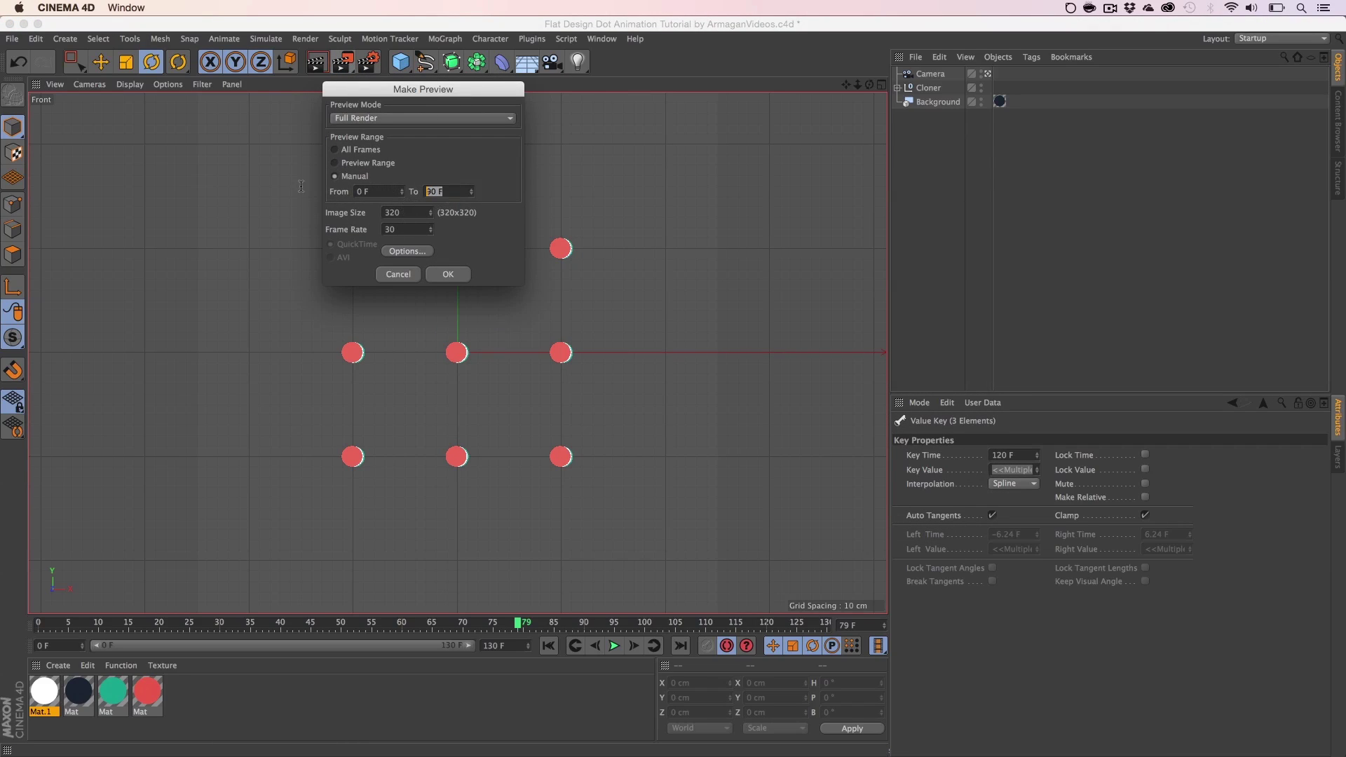
pyautogui.write('130')
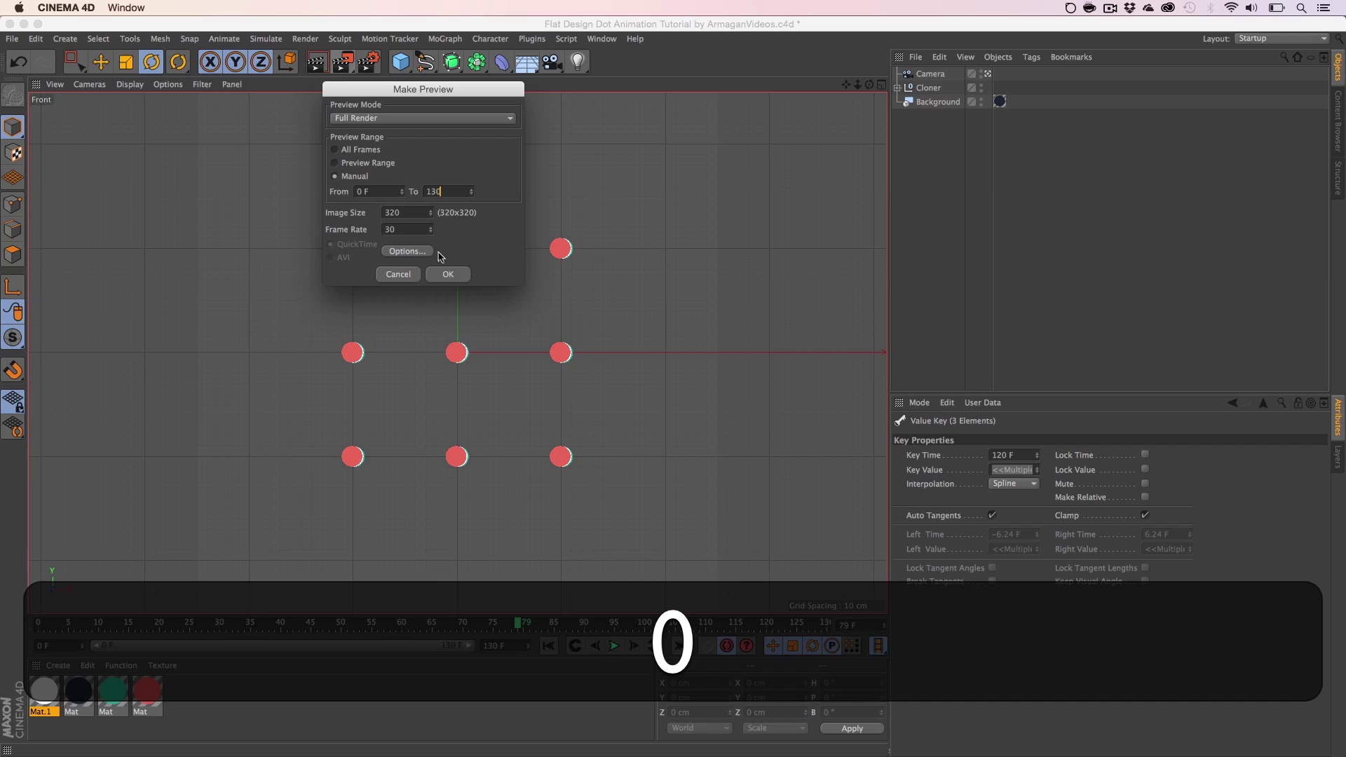
pyautogui.click(448, 274)
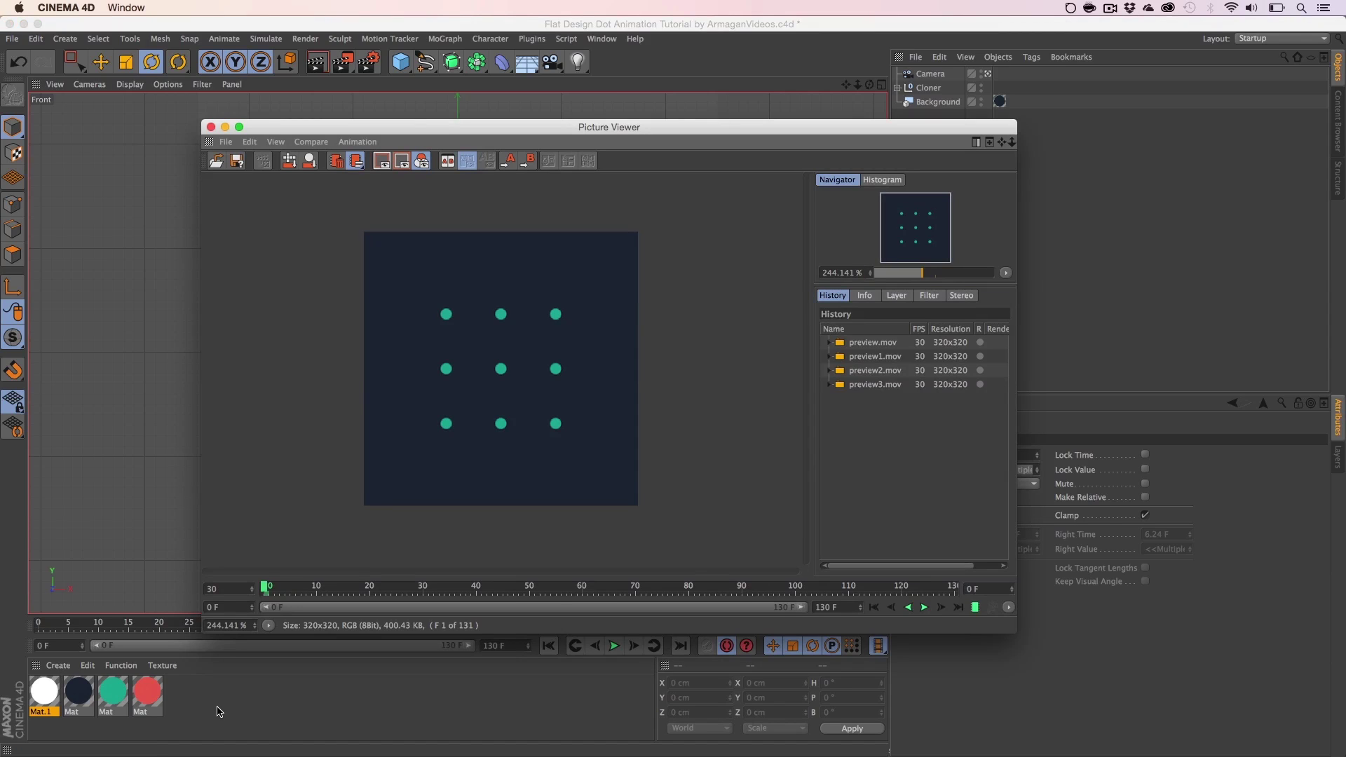
pyautogui.moveTo(267, 586); pyautogui.dragTo(954, 589)
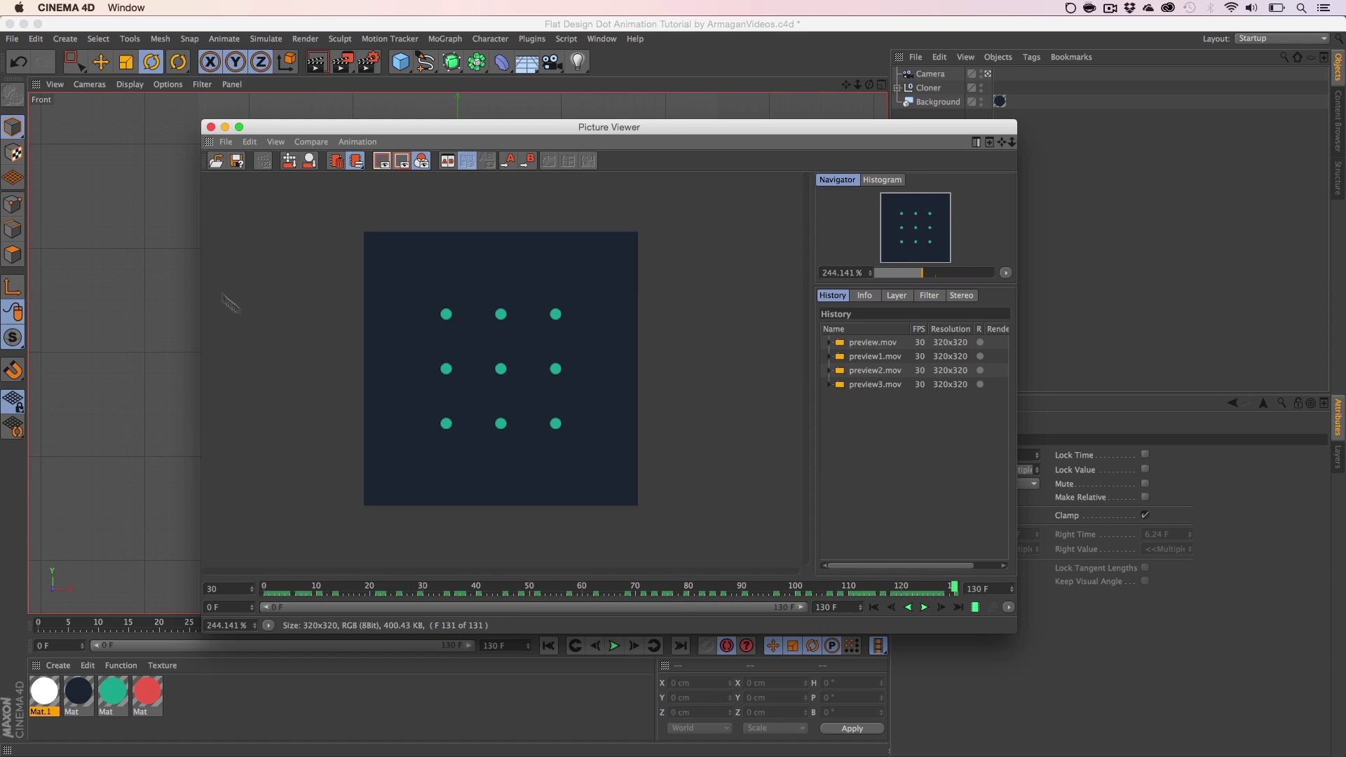
# Step: Set up saving the rendered preview as a QuickTime Movie animation at 60 FPS
pyautogui.click(226, 141)
pyautogui.click(261, 184)
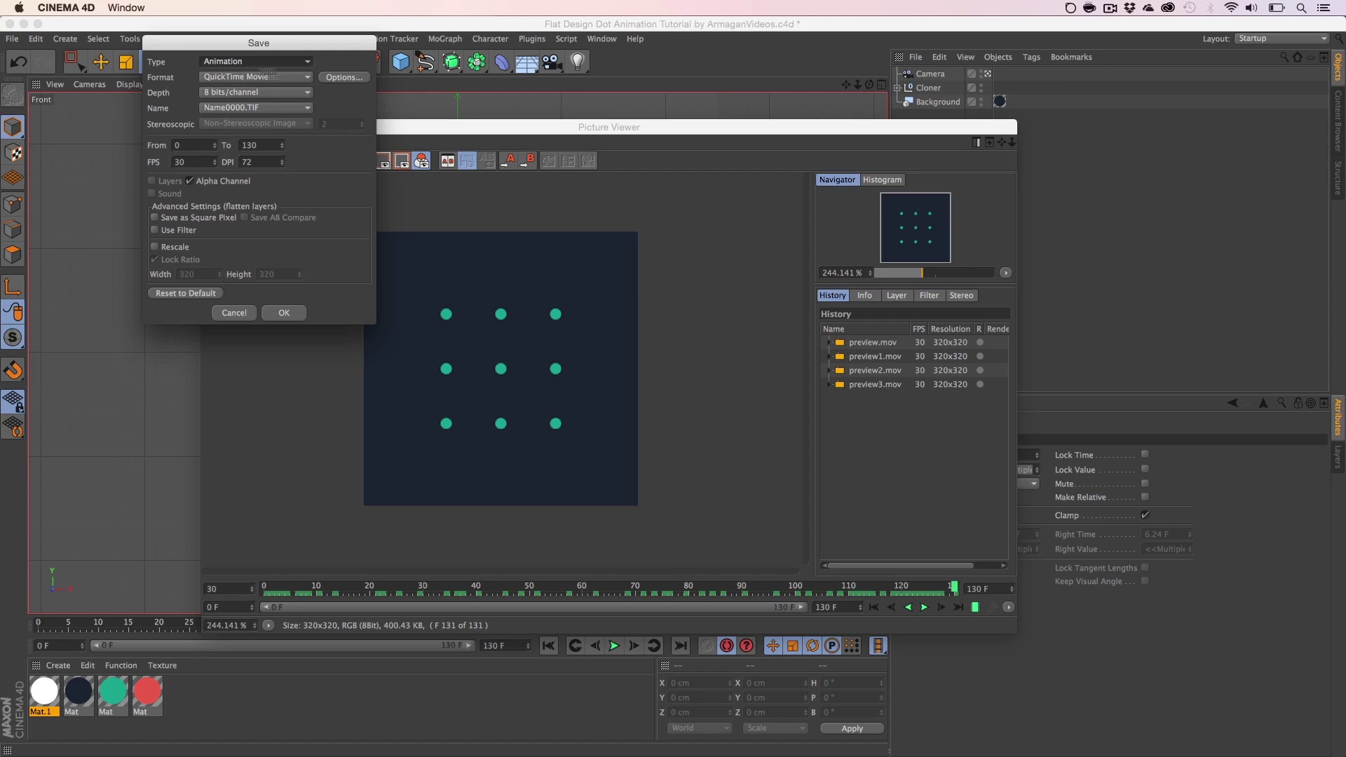
pyautogui.moveTo(190, 163); pyautogui.dragTo(69, 166)
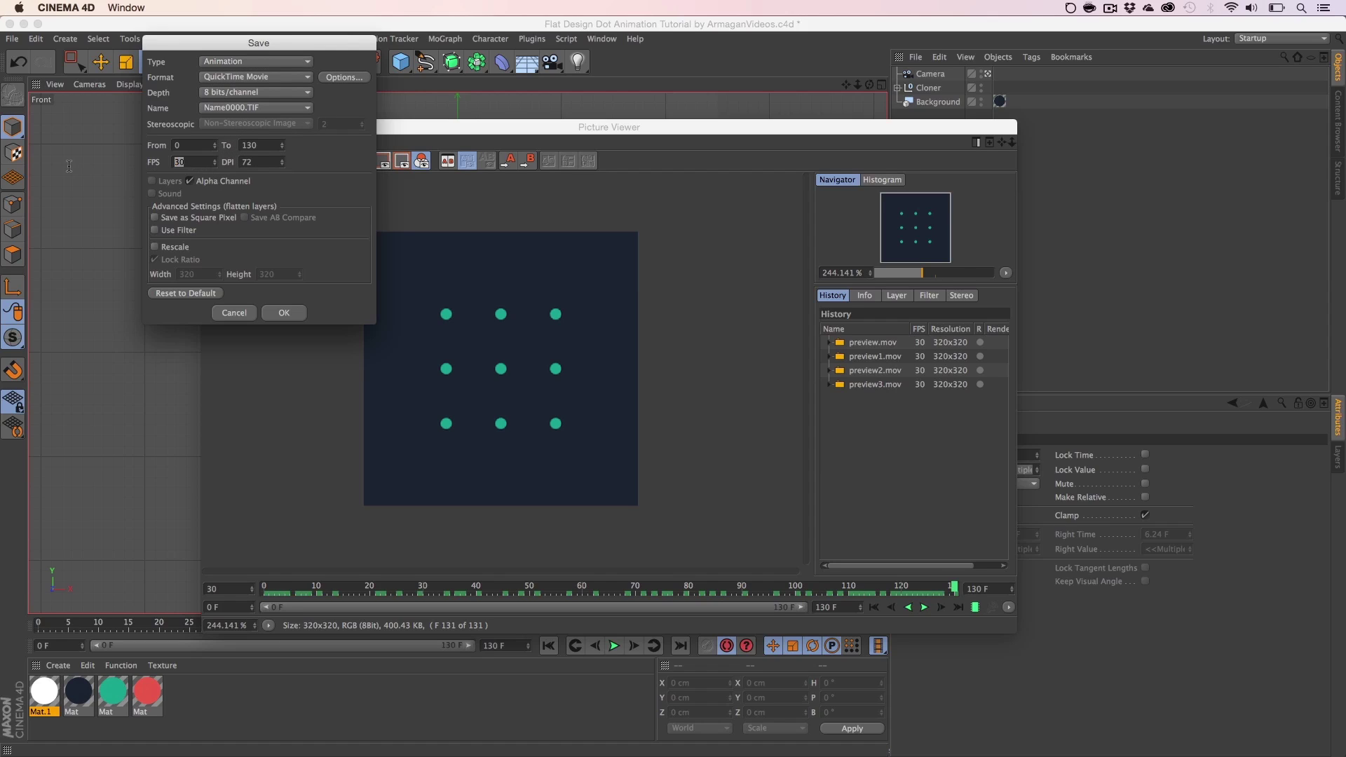
pyautogui.write('60')
# Step: Configure the movie compression to H.264 with 60 frames per second and a key frame every 60 frames
pyautogui.click(343, 77)
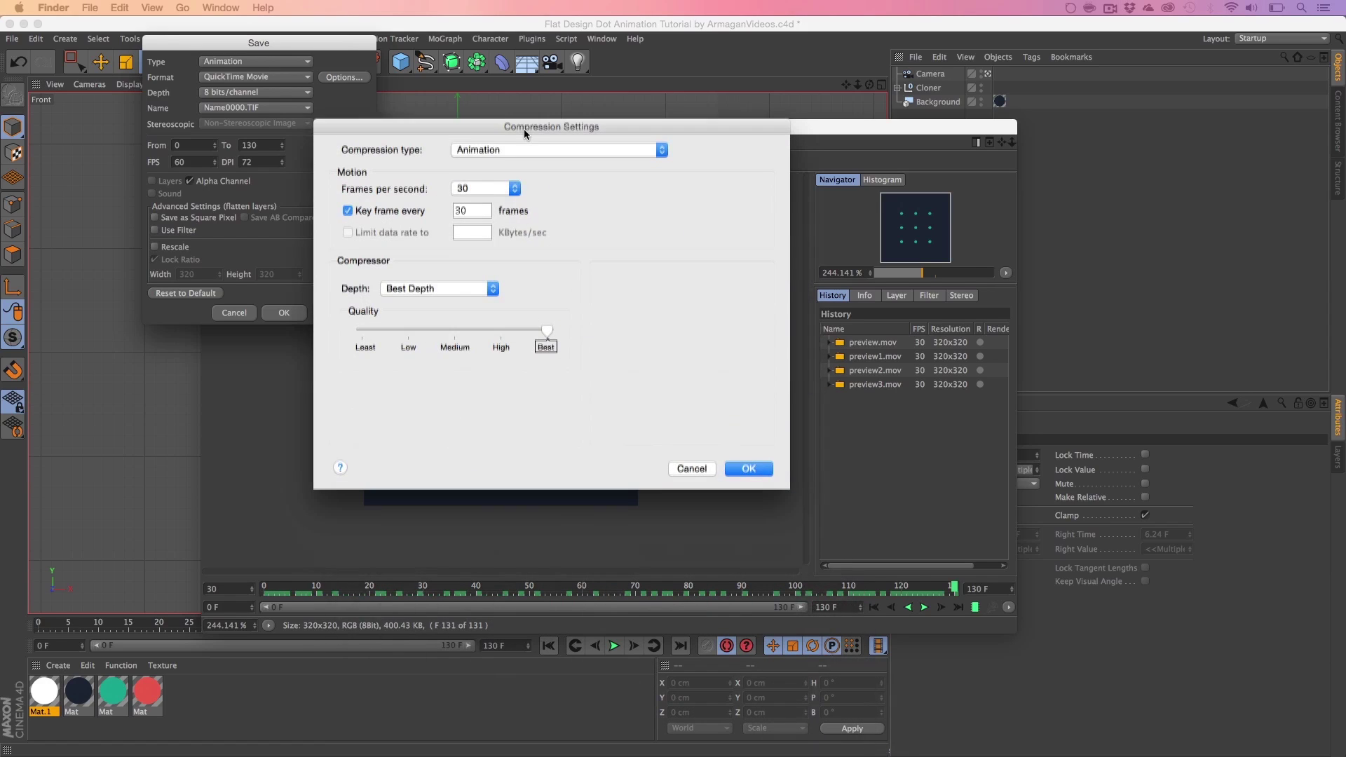
pyautogui.click(547, 142)
pyautogui.click(469, 231)
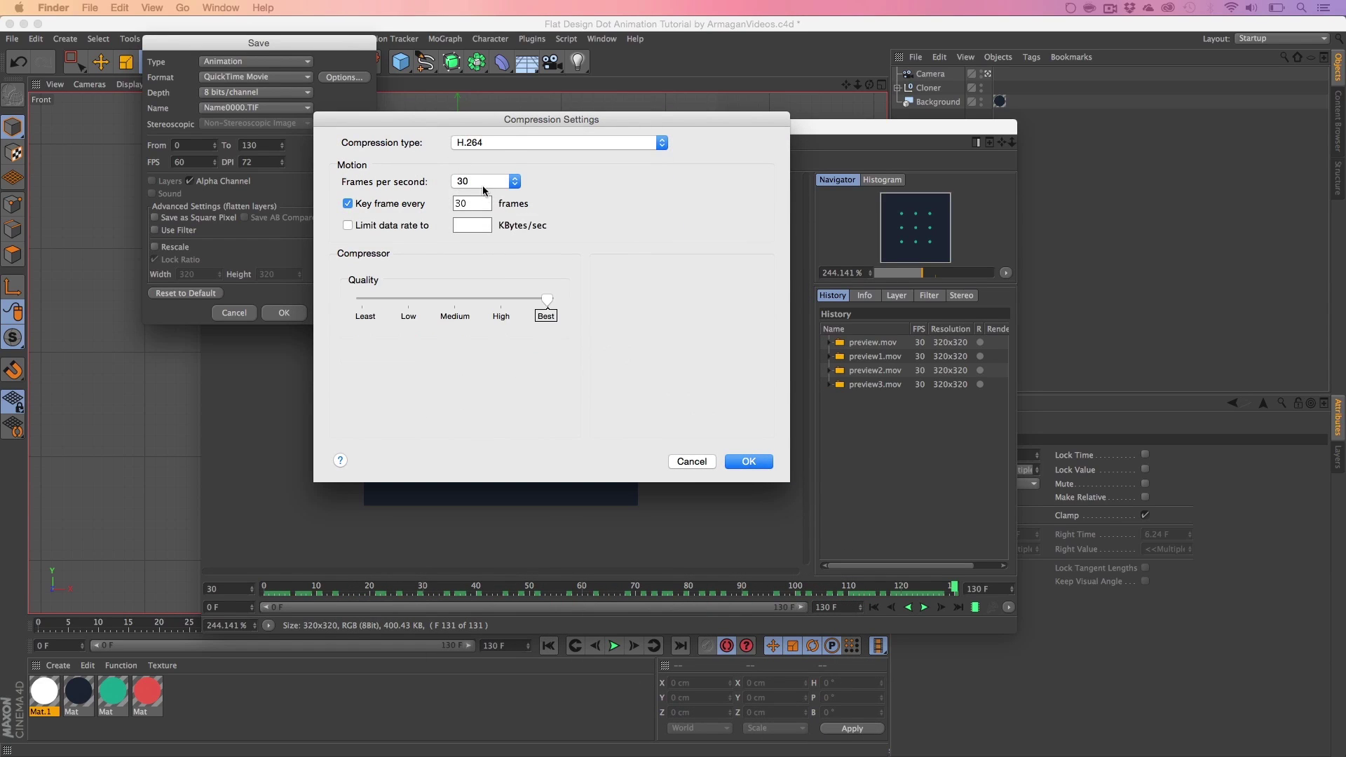
pyautogui.click(483, 182)
pyautogui.click(467, 216)
pyautogui.press('BackSpace')
pyautogui.write('60')
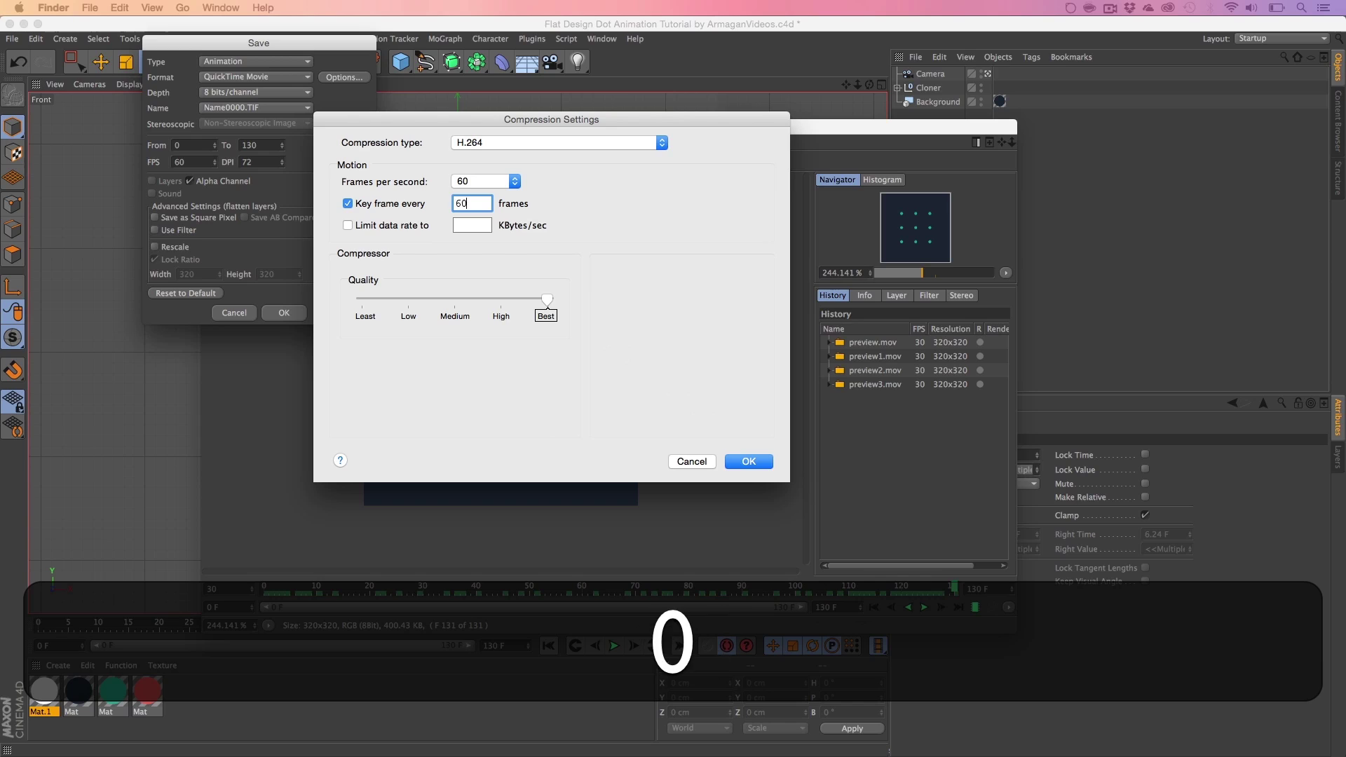
pyautogui.press('Return')
# Step: Save the movie to the Desktop as preview, overwriting the existing file, and close the Picture Viewer
pyautogui.click(277, 312)
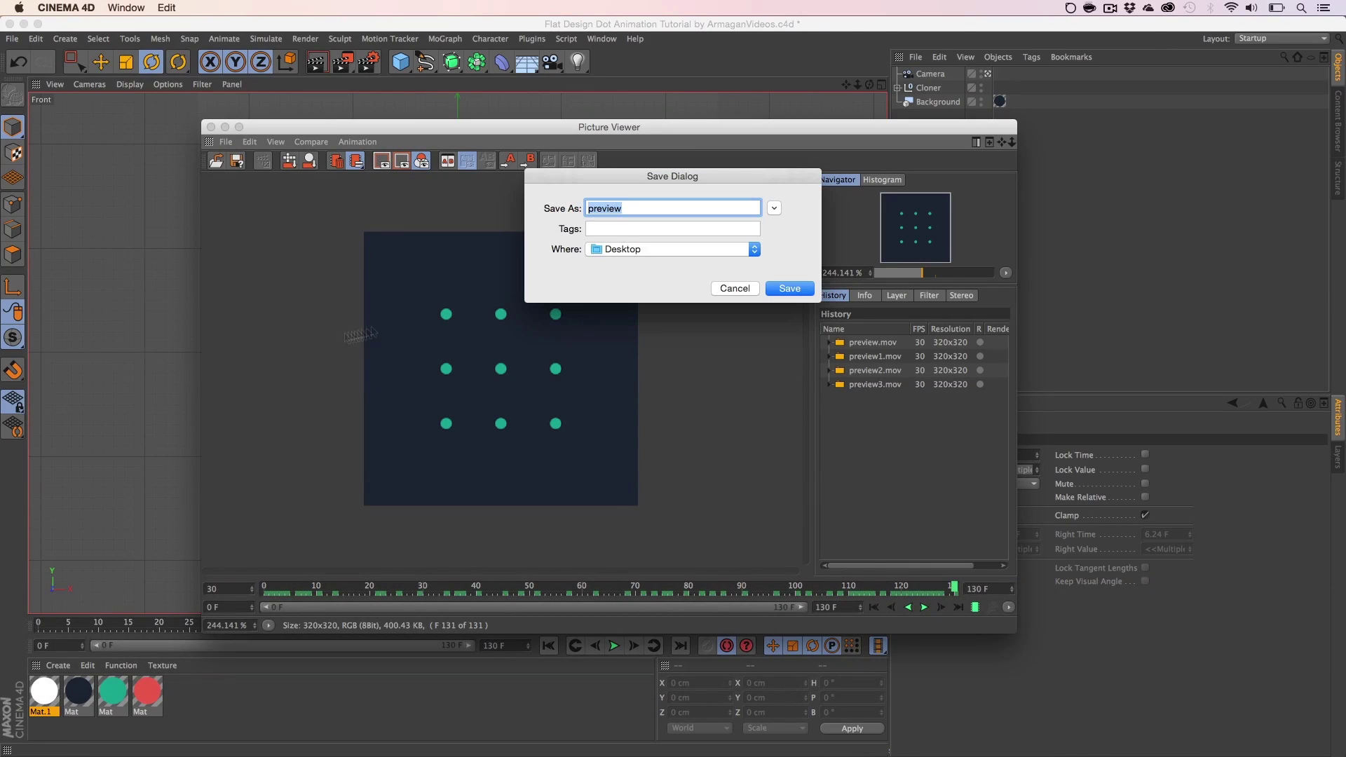
pyautogui.click(771, 289)
pyautogui.click(768, 270)
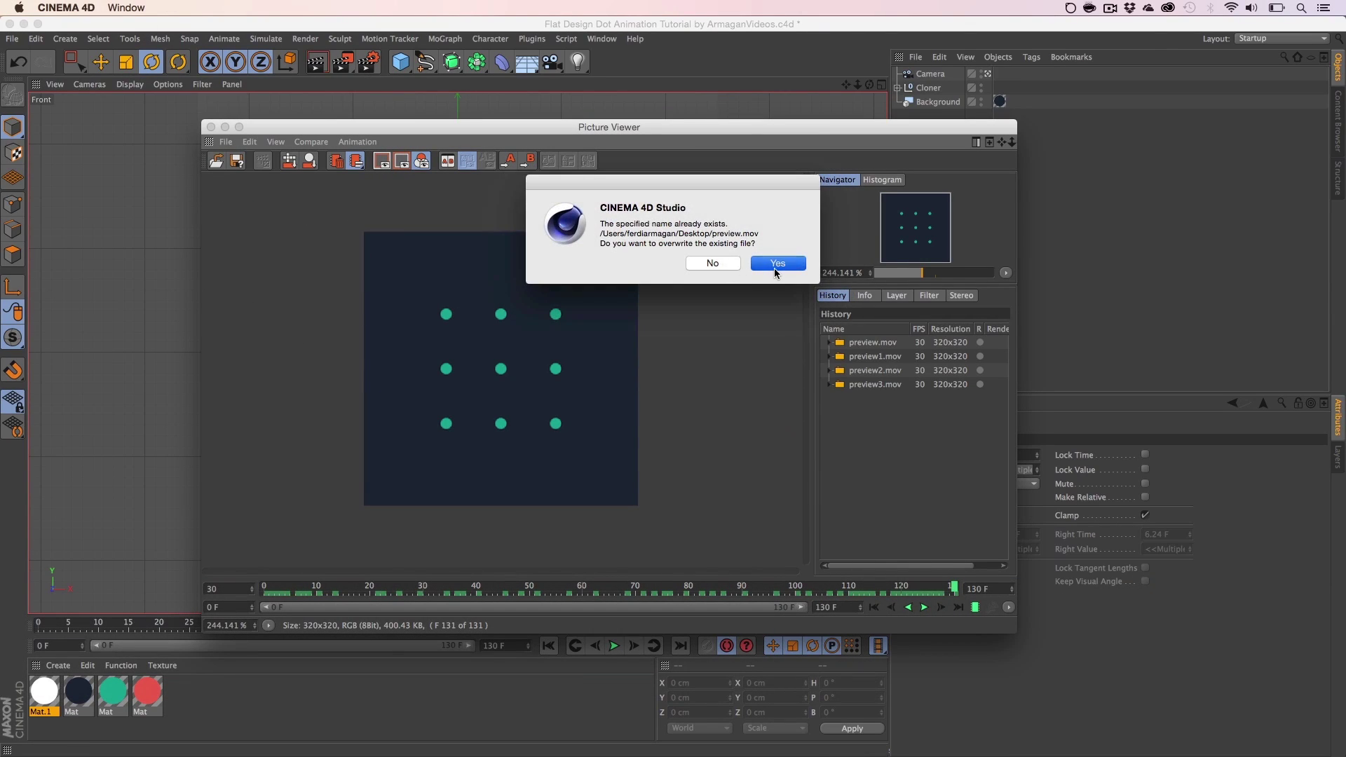
pyautogui.click(766, 270)
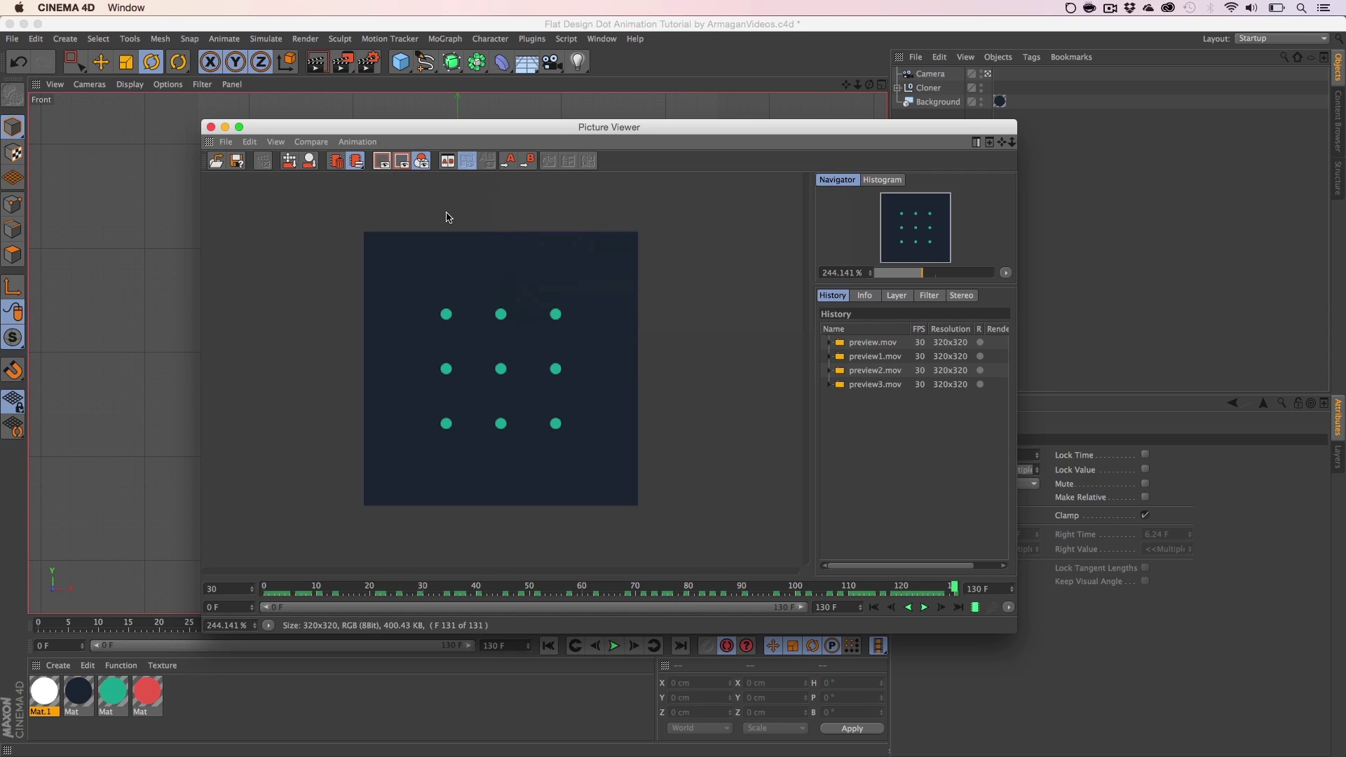
pyautogui.click(210, 127)
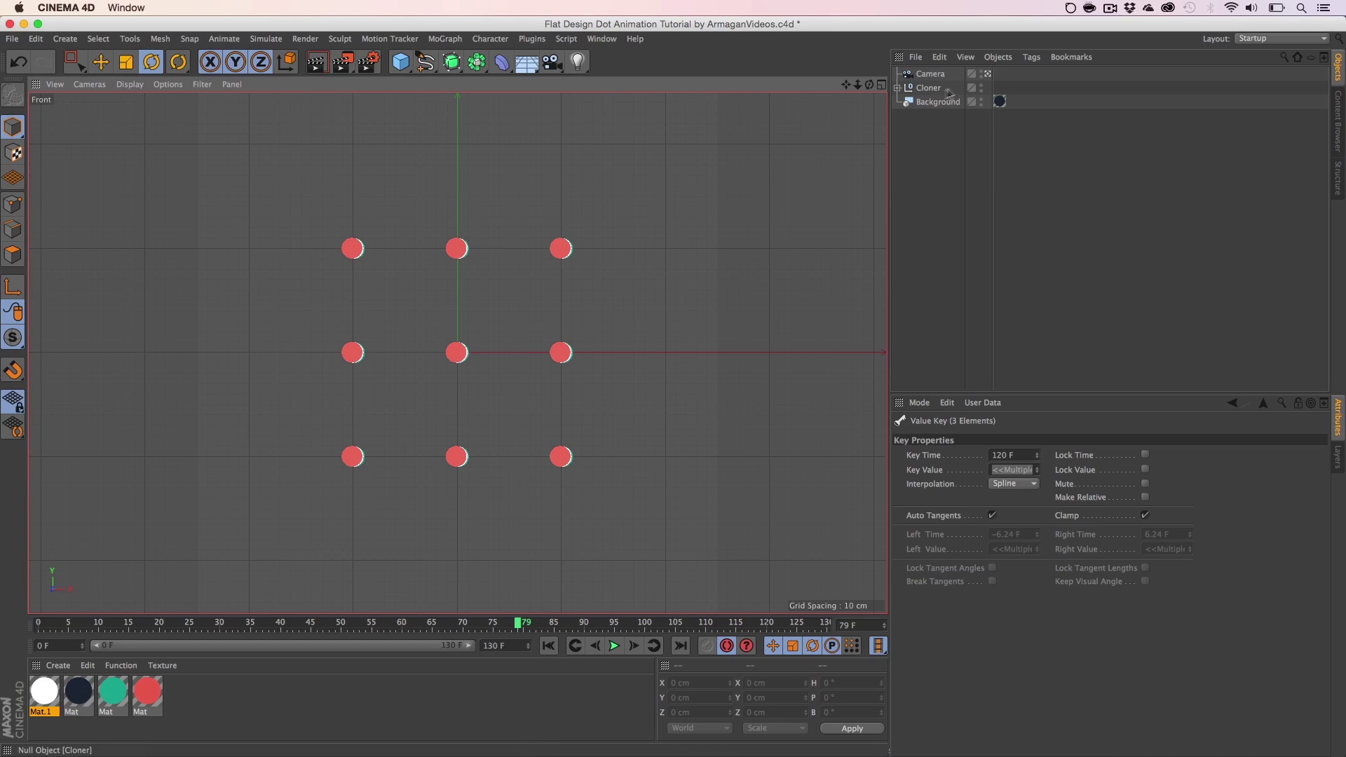
# Step: Add a new MoGraph Cloner object and set its mode to Radial
pyautogui.click(445, 39)
pyautogui.click(469, 149)
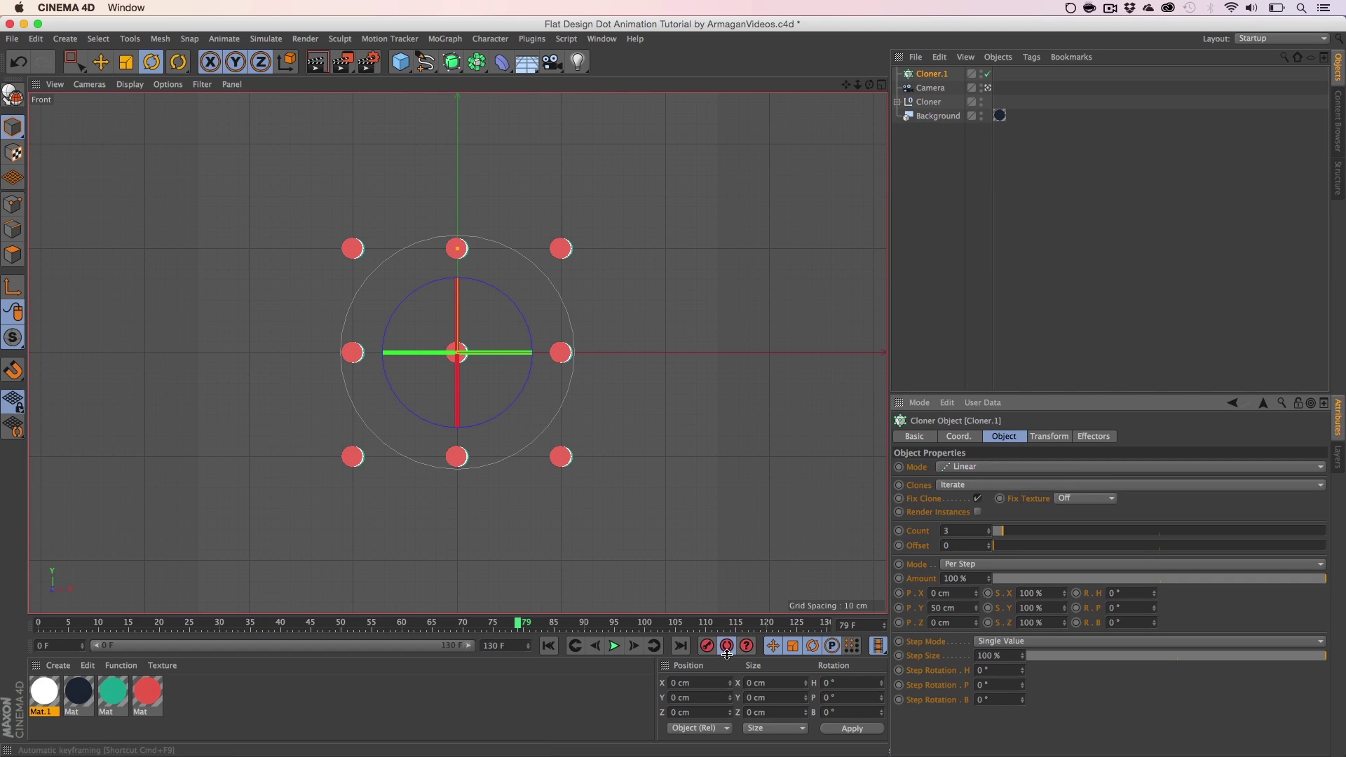
pyautogui.click(962, 467)
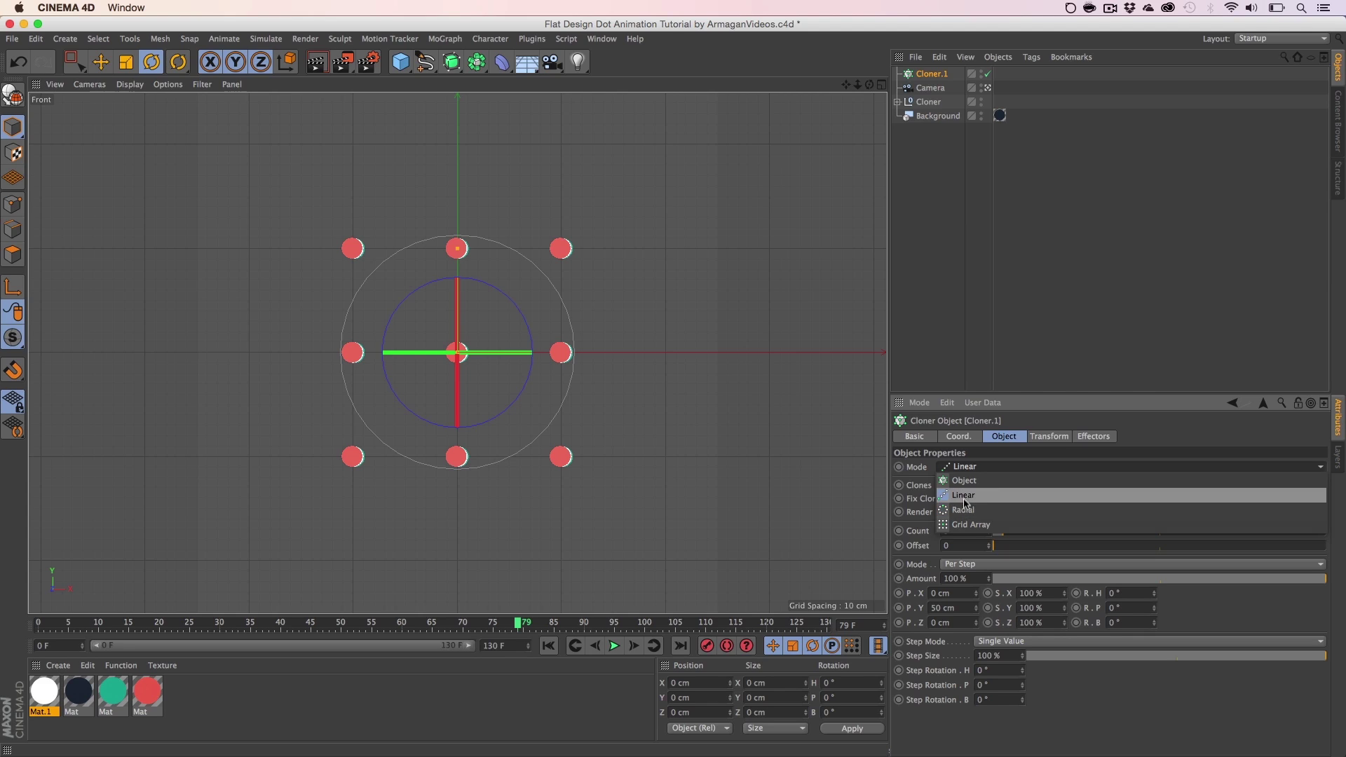
pyautogui.click(981, 516)
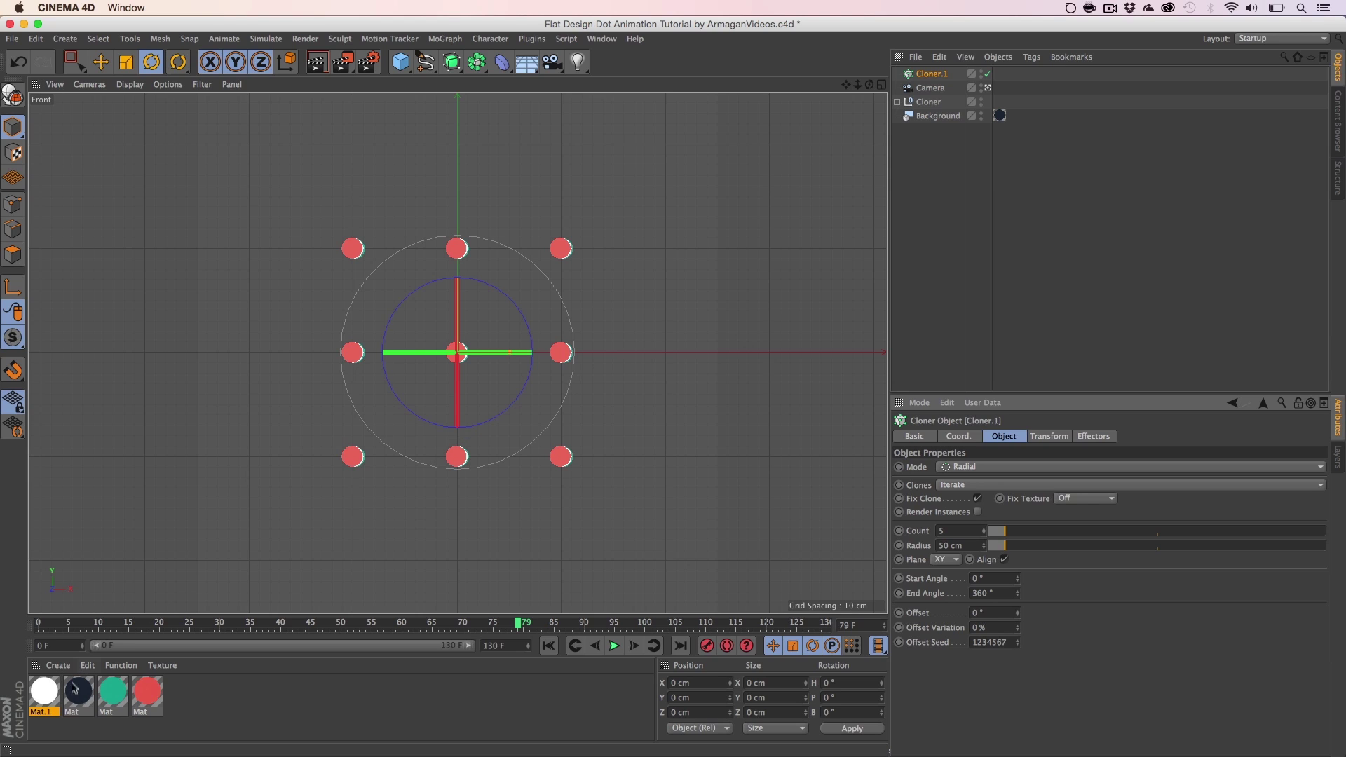
# Step: Change the green material's preview shape to Plane, close the Material Editor and clear the selection
pyautogui.click(112, 692)
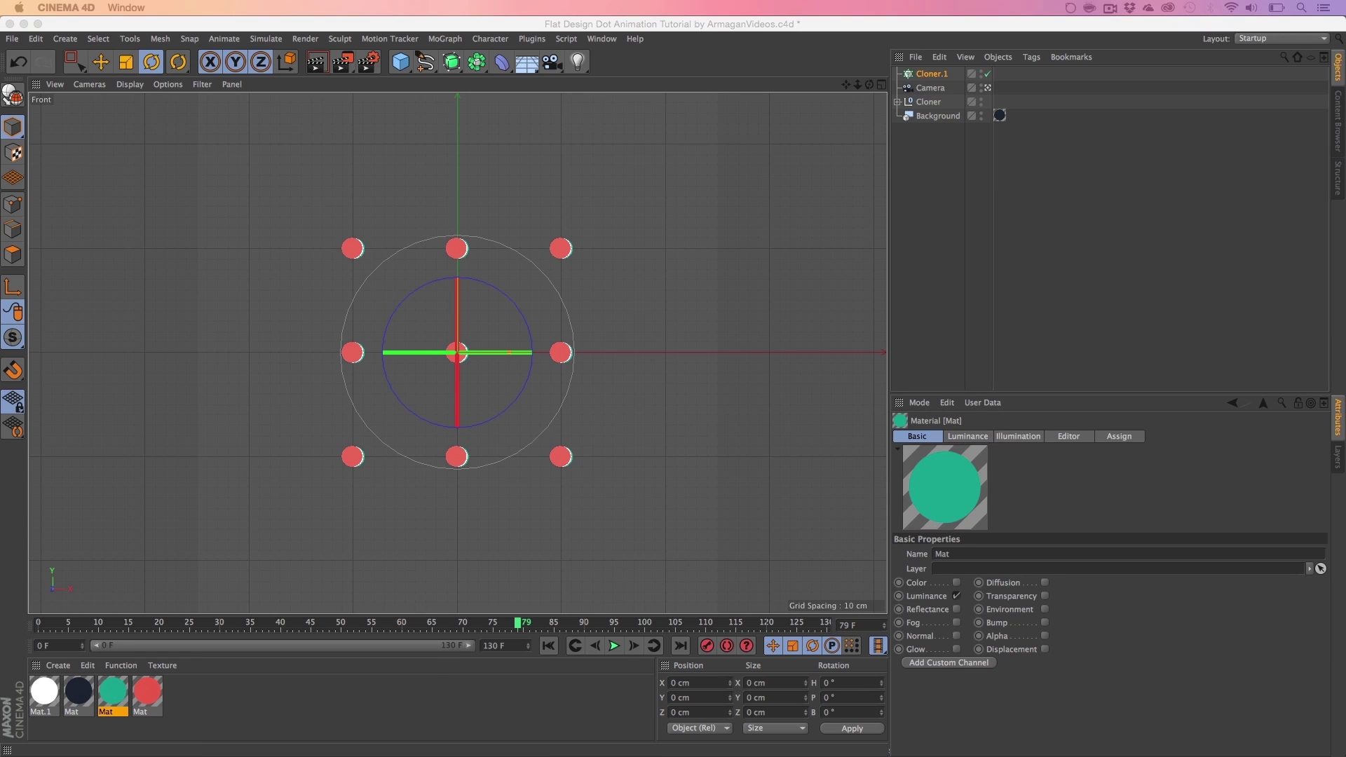
pyautogui.doubleClick(112, 692)
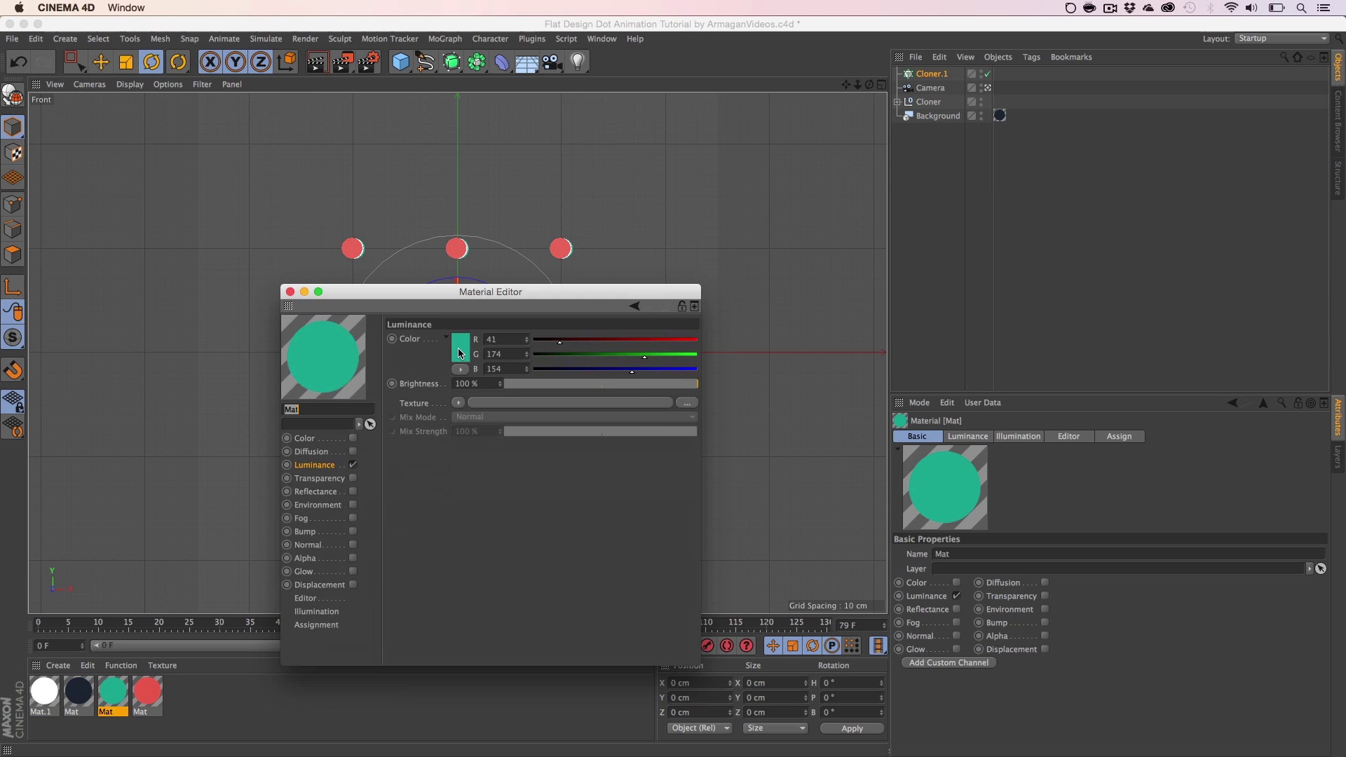
pyautogui.moveTo(446, 298); pyautogui.dragTo(591, 210)
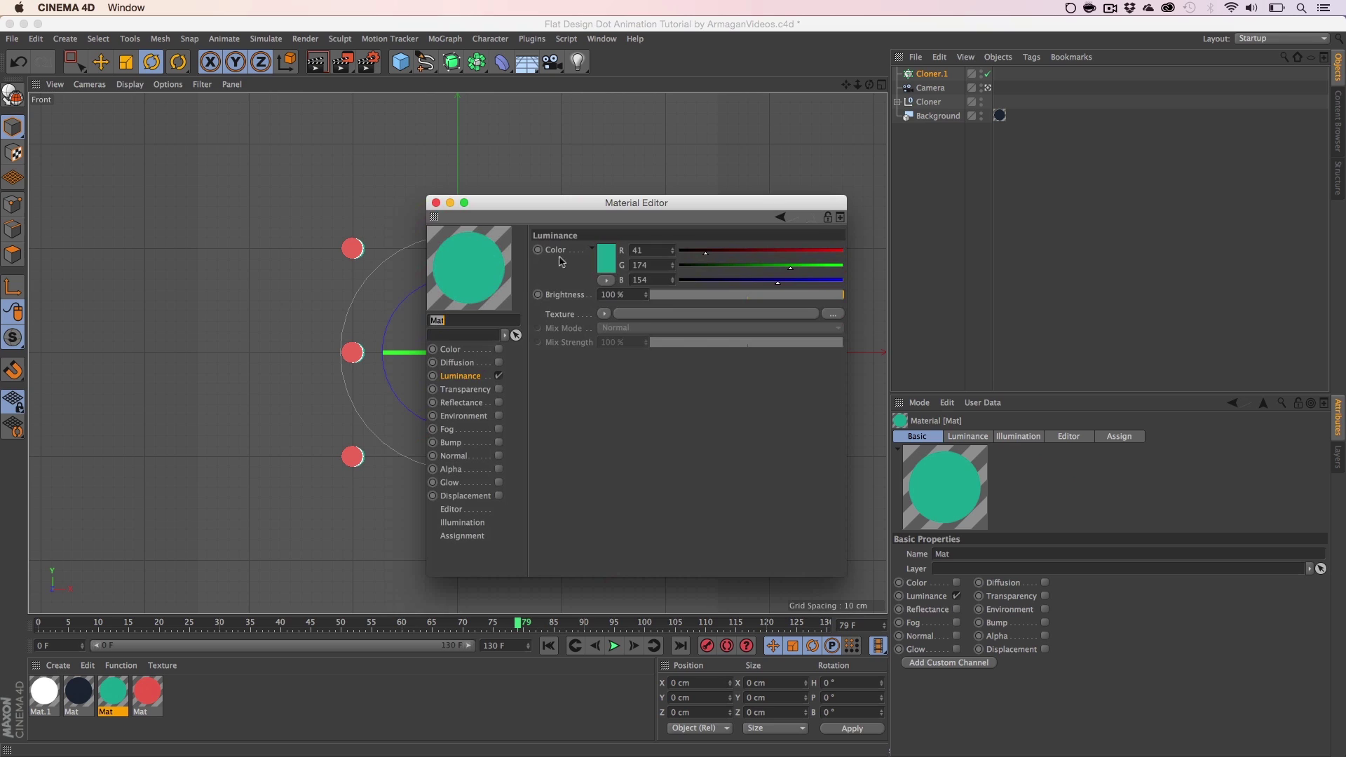
pyautogui.rightClick(460, 277)
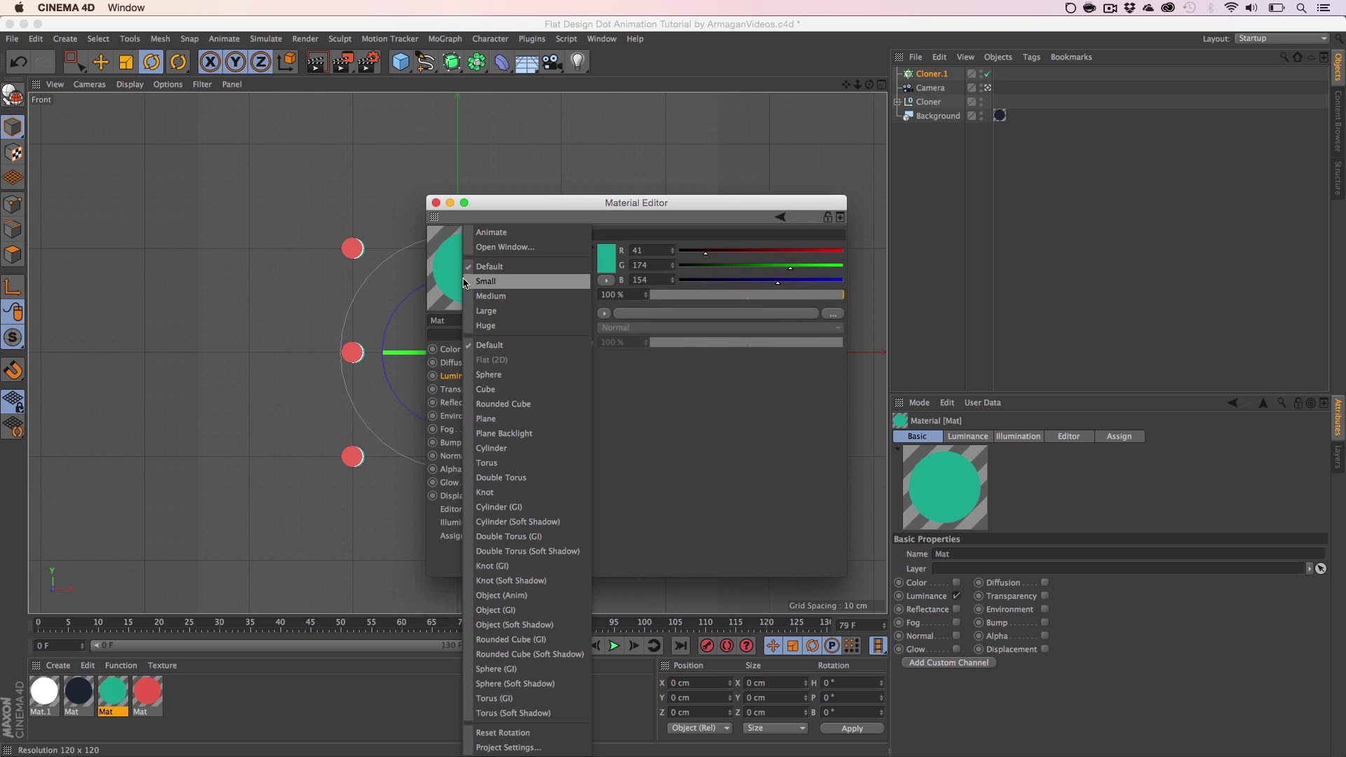
pyautogui.click(494, 423)
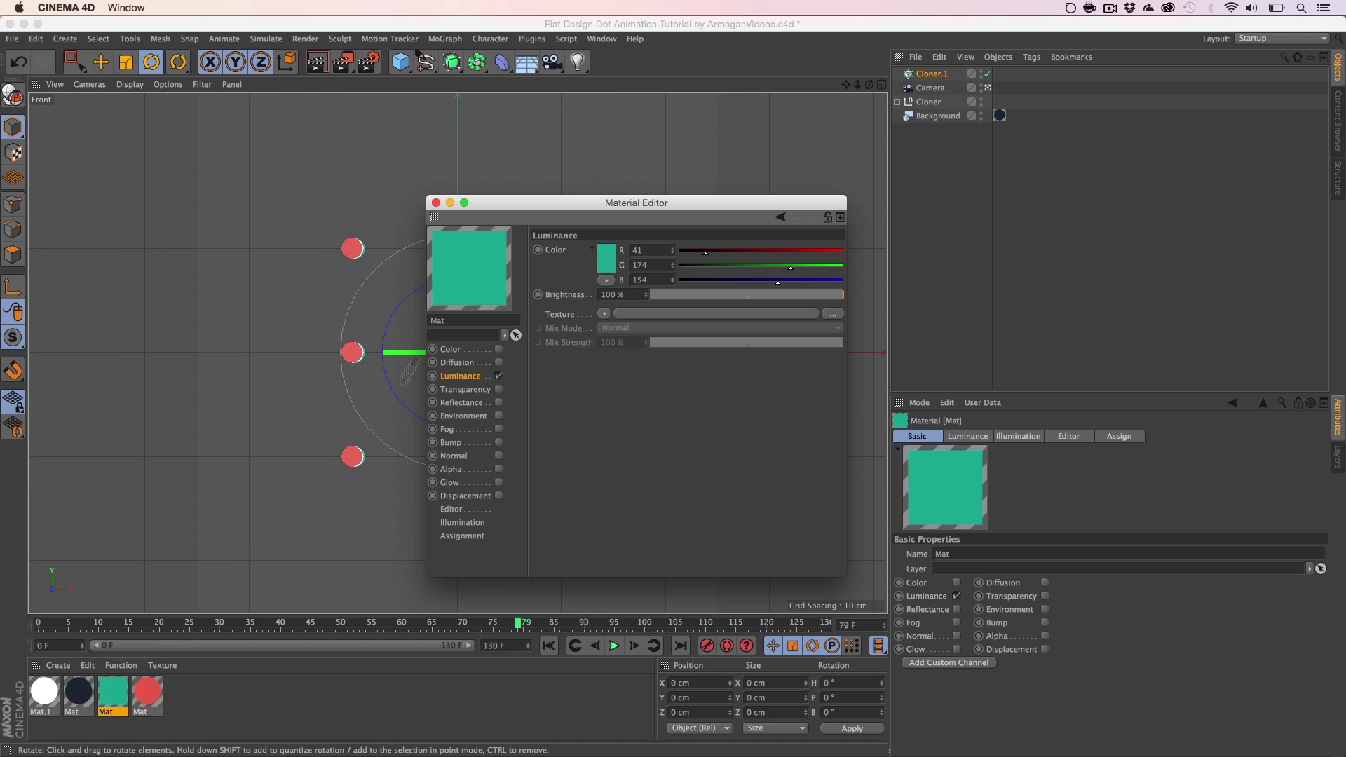
pyautogui.rightClick(484, 262)
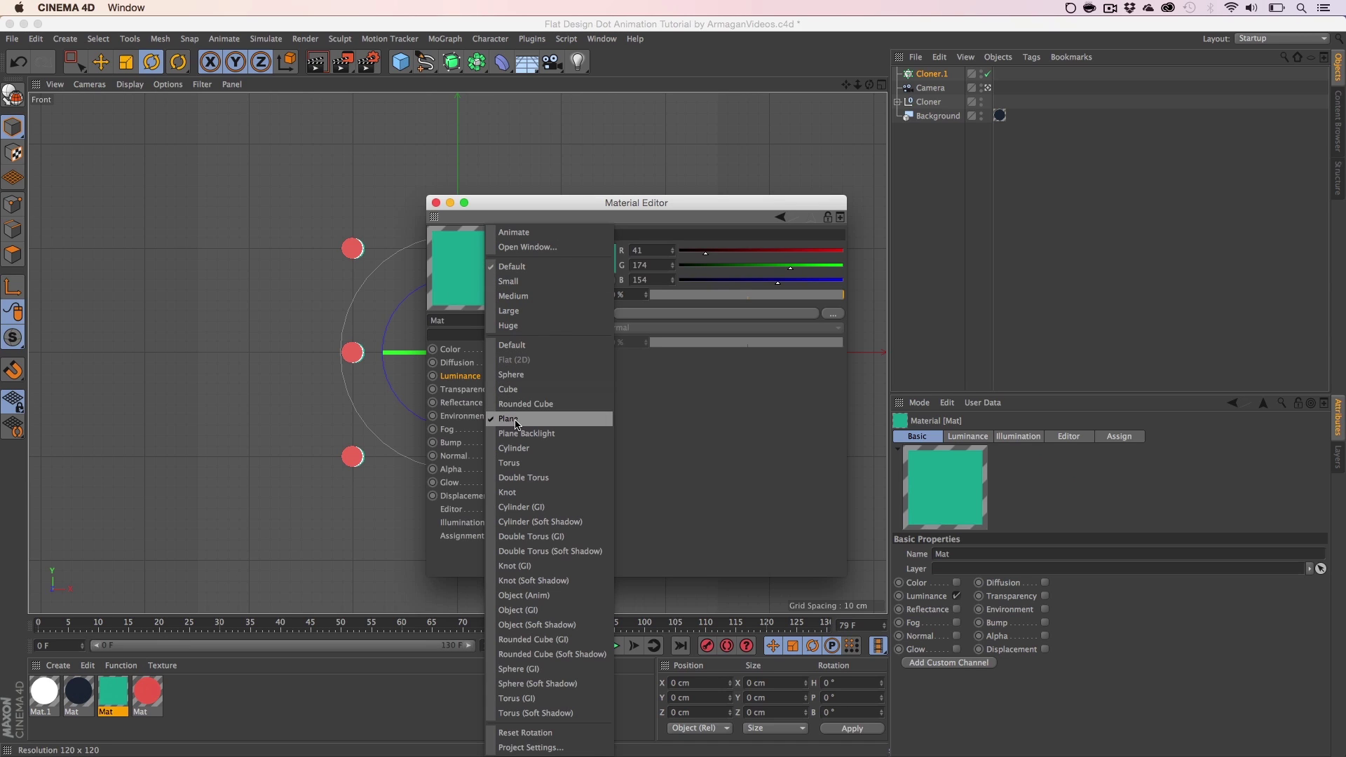
pyautogui.click(468, 290)
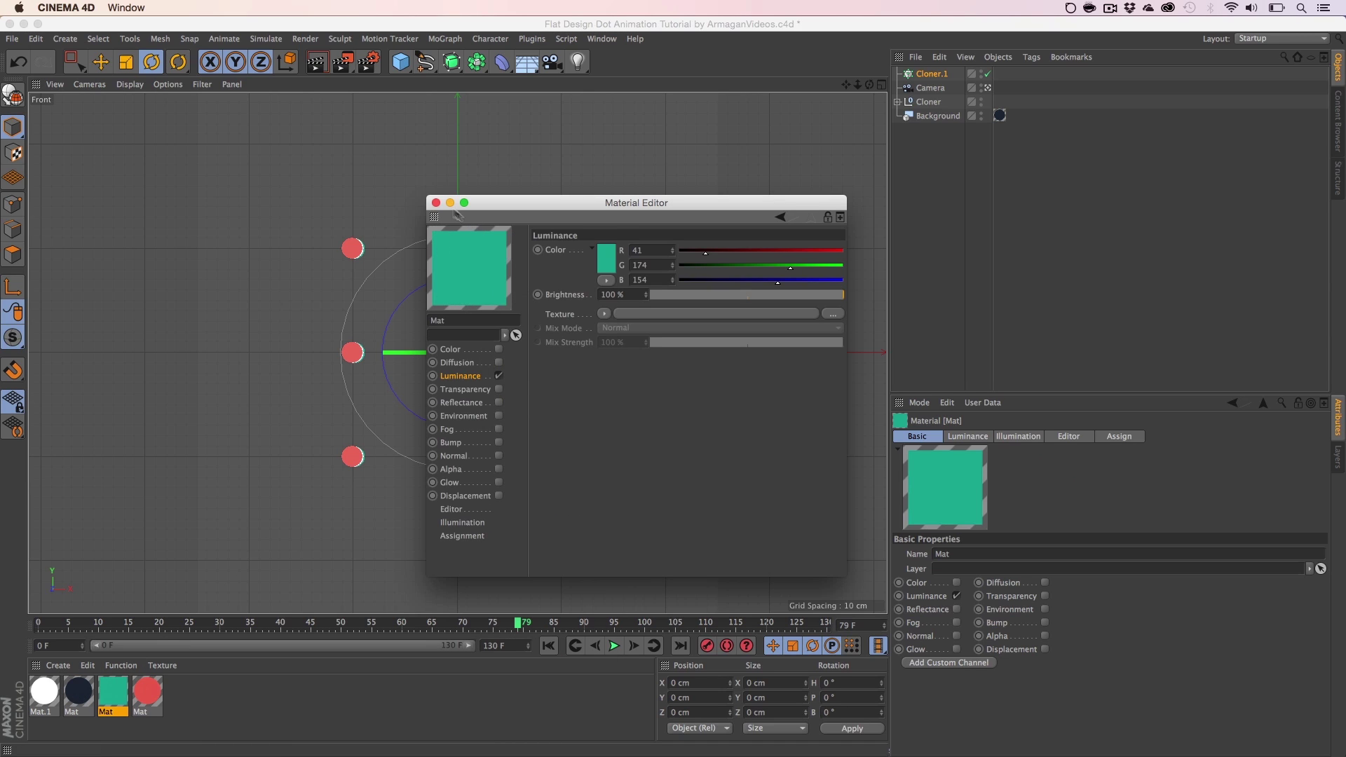
pyautogui.click(437, 204)
pyautogui.click(634, 356)
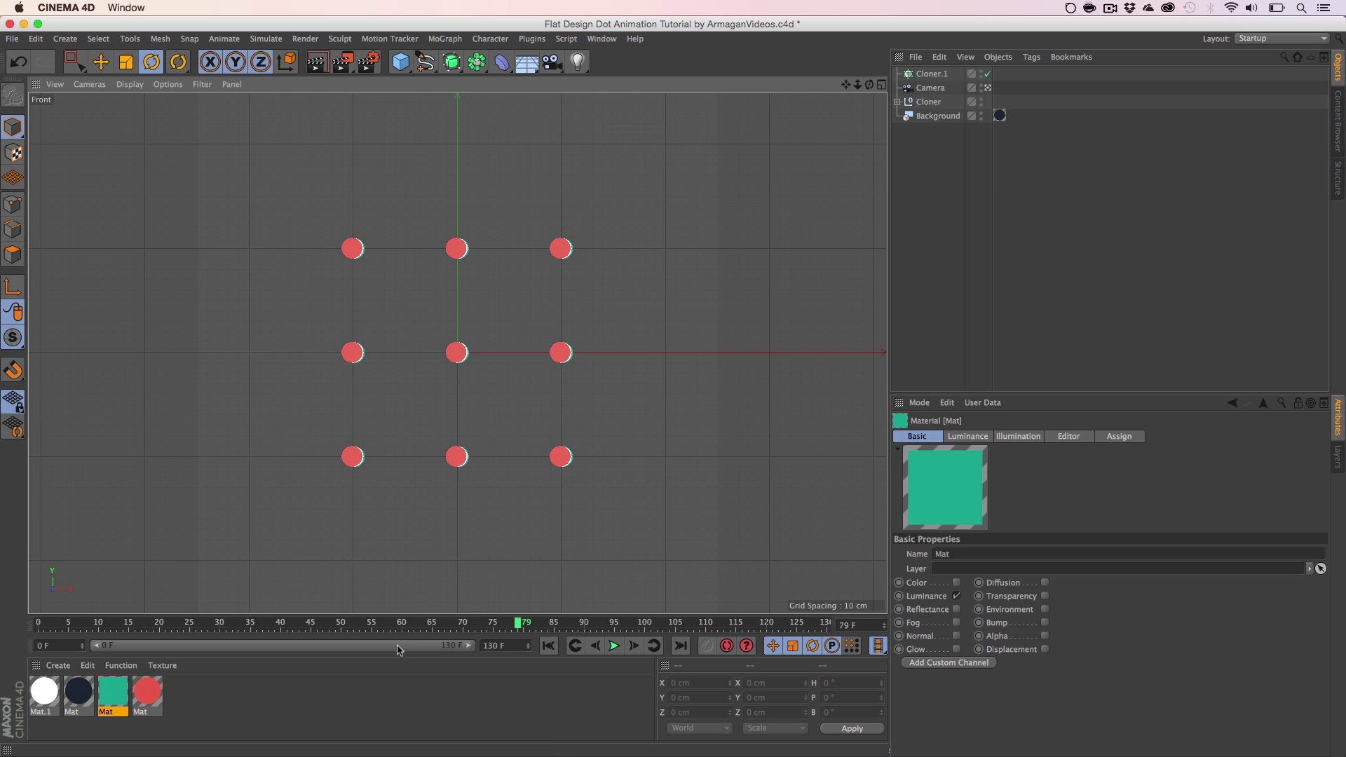
# Step: Move the animation to frame 47, select the Cloner null and open the Timeline
pyautogui.moveTo(397, 626); pyautogui.dragTo(323, 624)
pyautogui.click(929, 102)
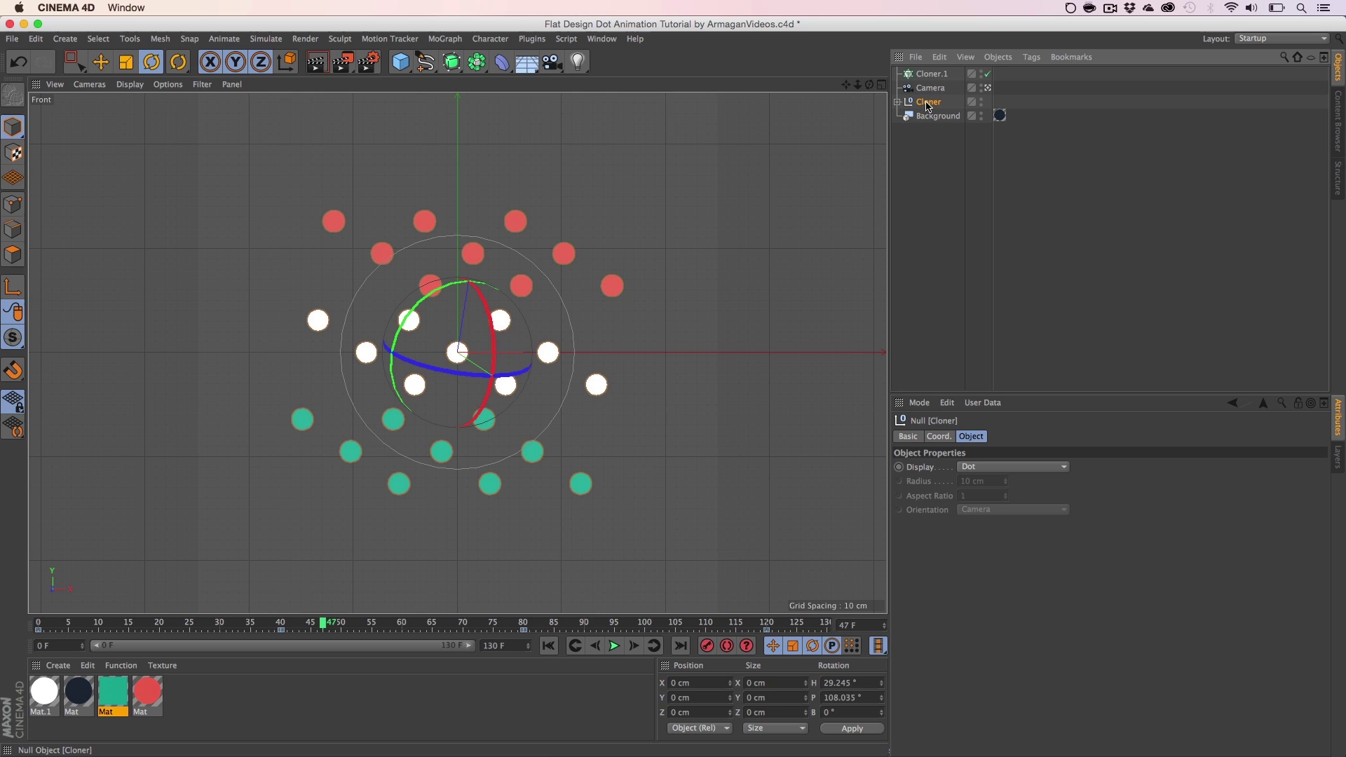
pyautogui.click(601, 39)
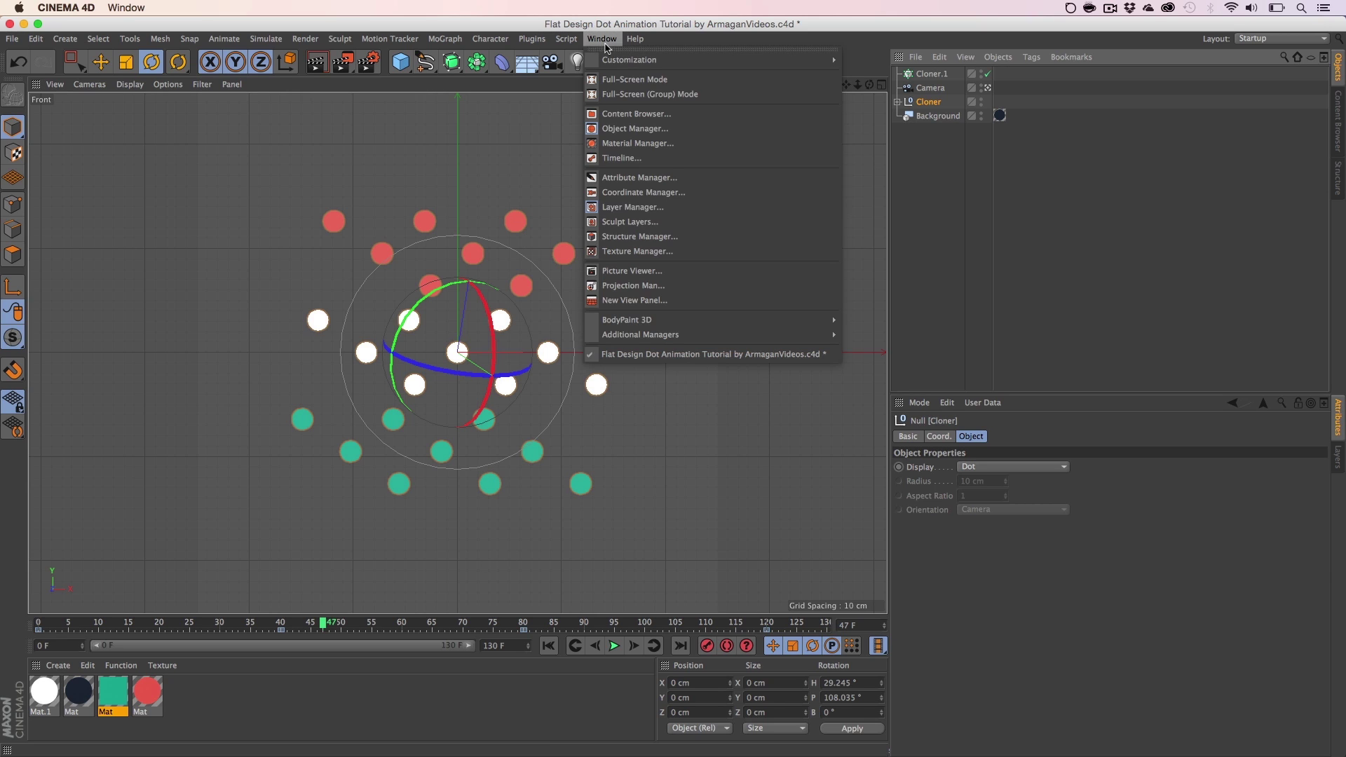
pyautogui.click(621, 157)
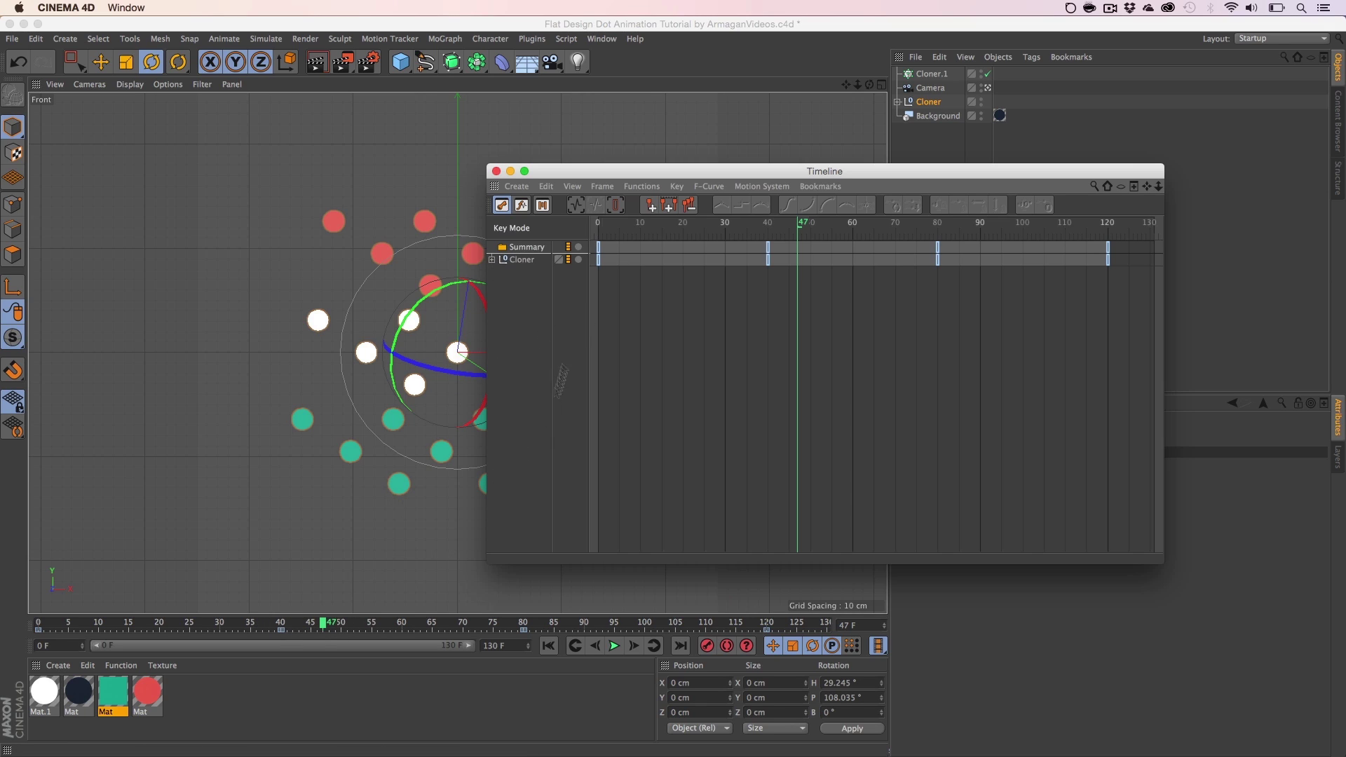
# Step: Expand the Cloner's rotation tracks and display all their curves in F-Curve mode
pyautogui.click(493, 260)
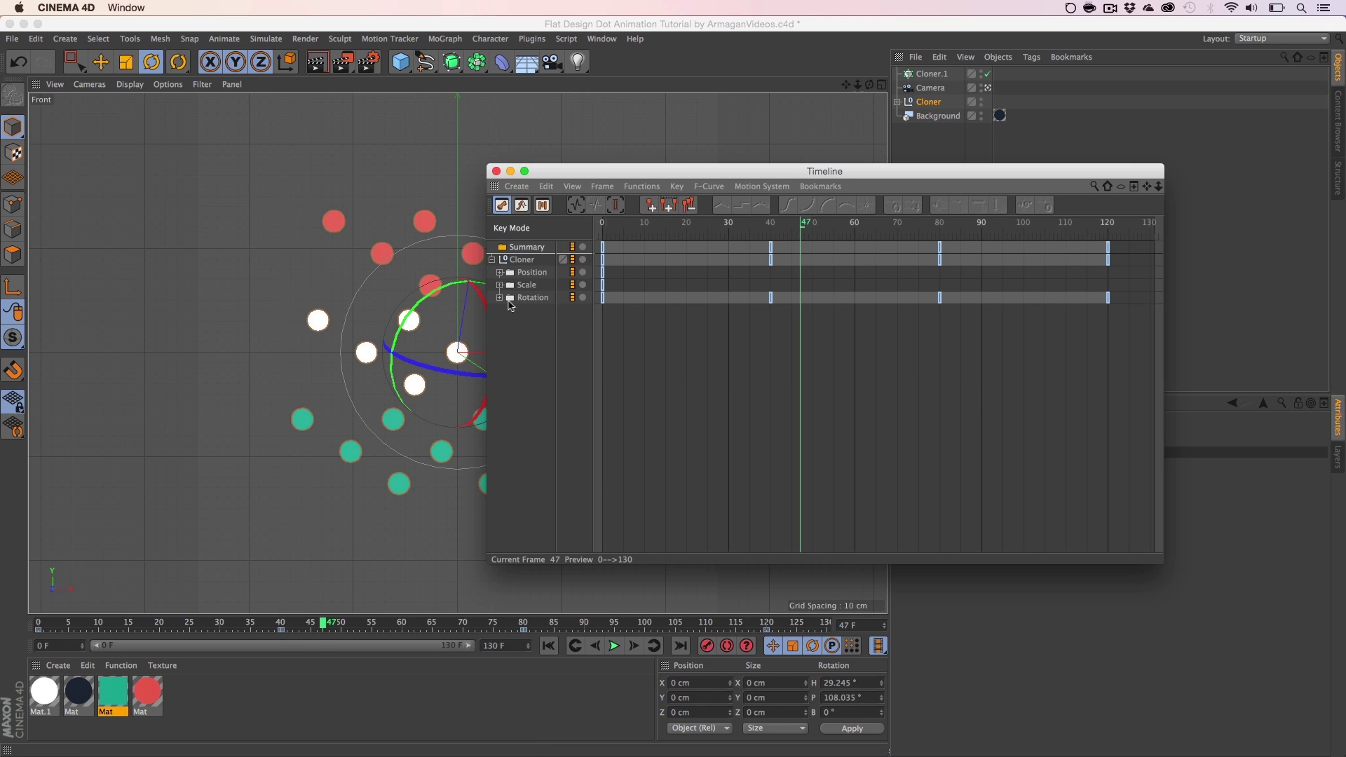
pyautogui.click(500, 298)
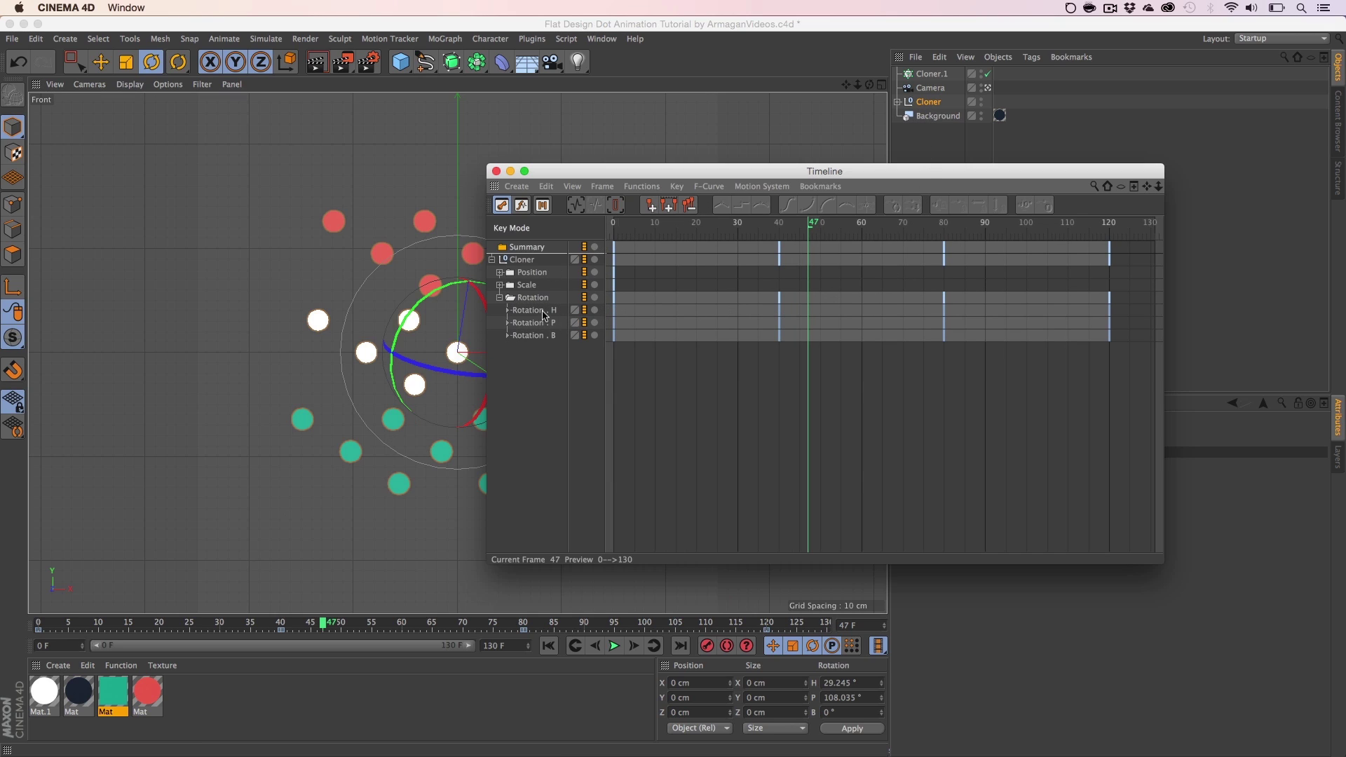
pyautogui.click(523, 206)
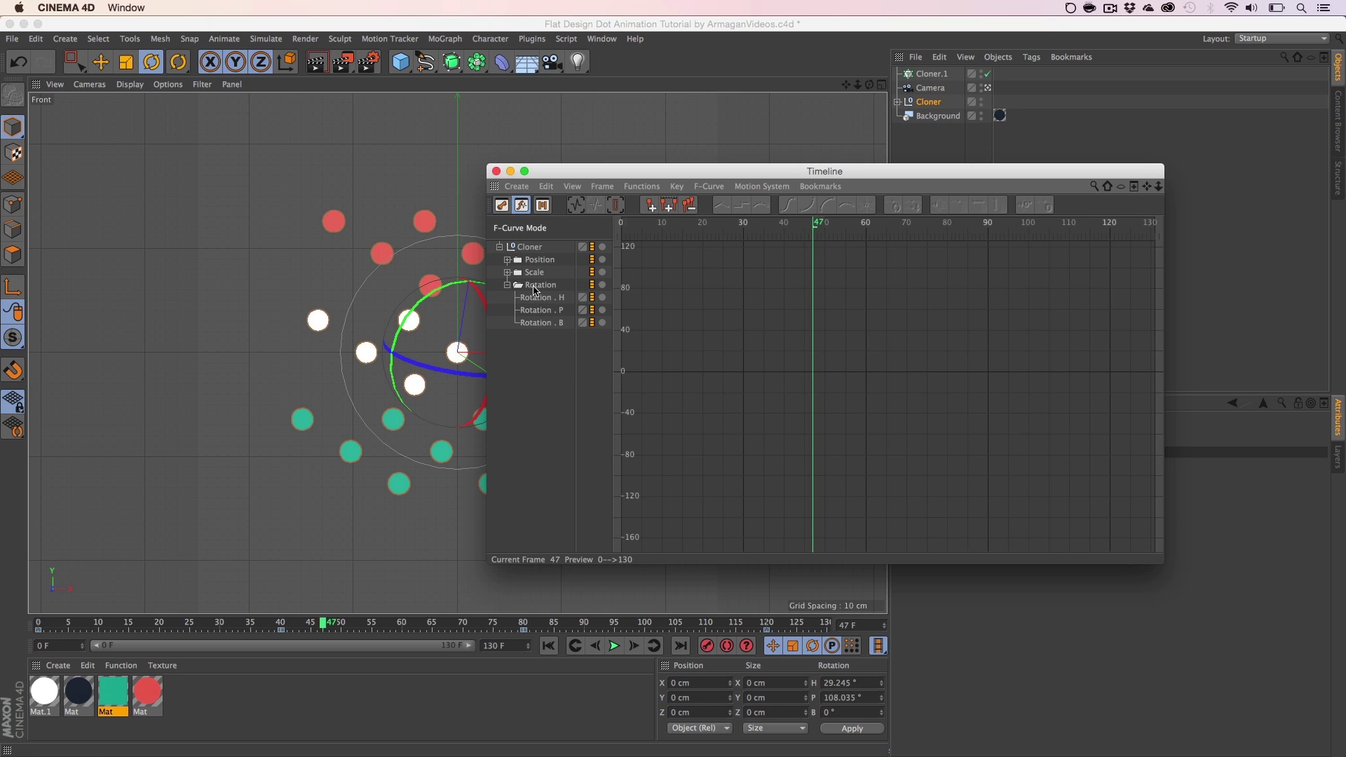
pyautogui.click(535, 286)
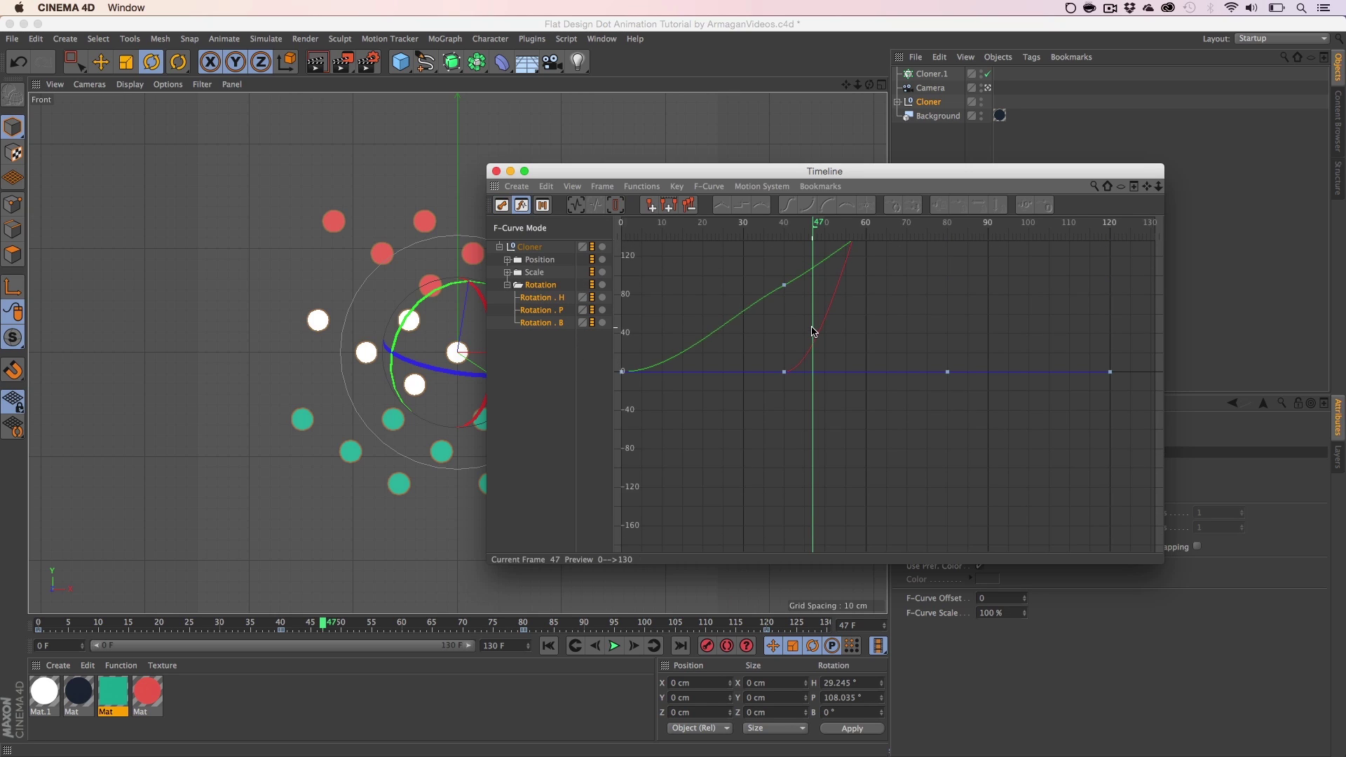
pyautogui.scroll(-6, 811, 328)
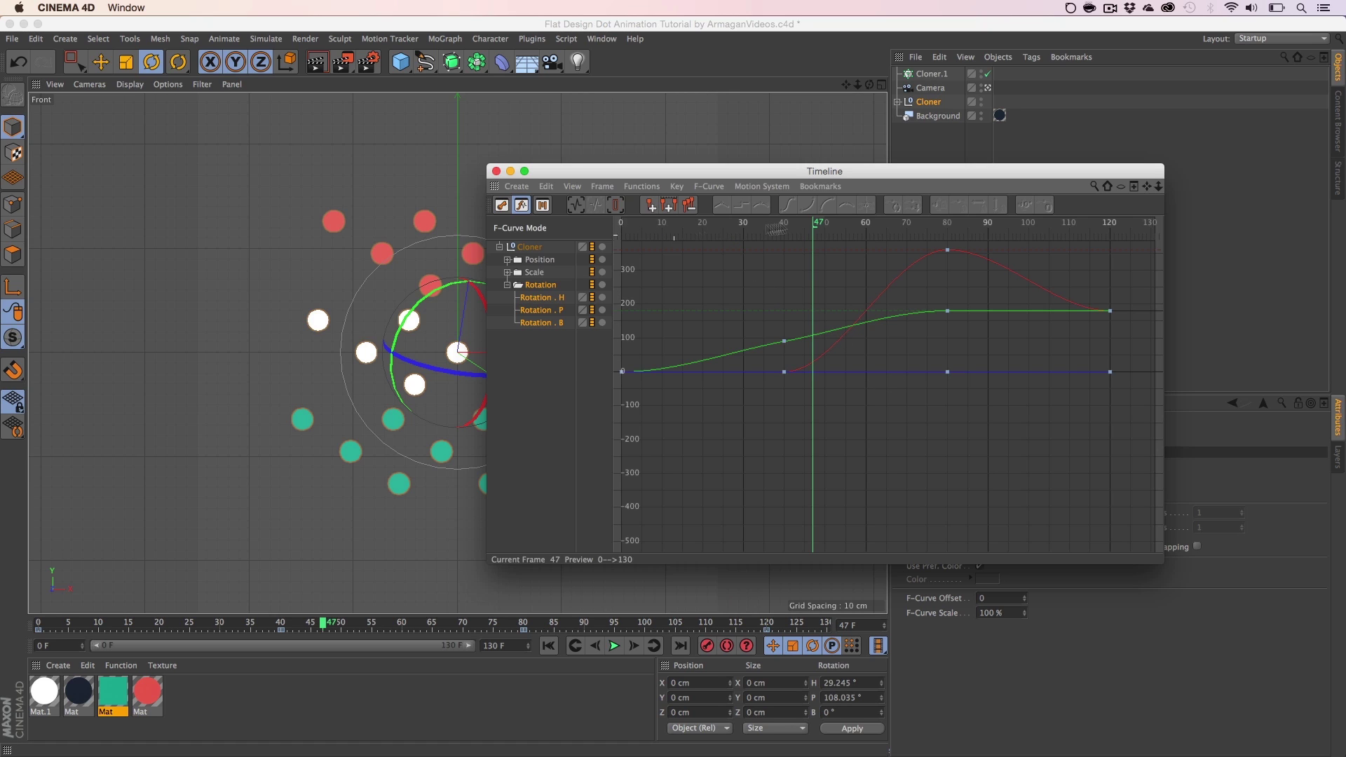
# Step: Move to frame 26 and tilt the Rotation.P key's tangent at frame 40 downward, to a right handle of about 15 F and -25°
pyautogui.moveTo(817, 226); pyautogui.dragTo(728, 228)
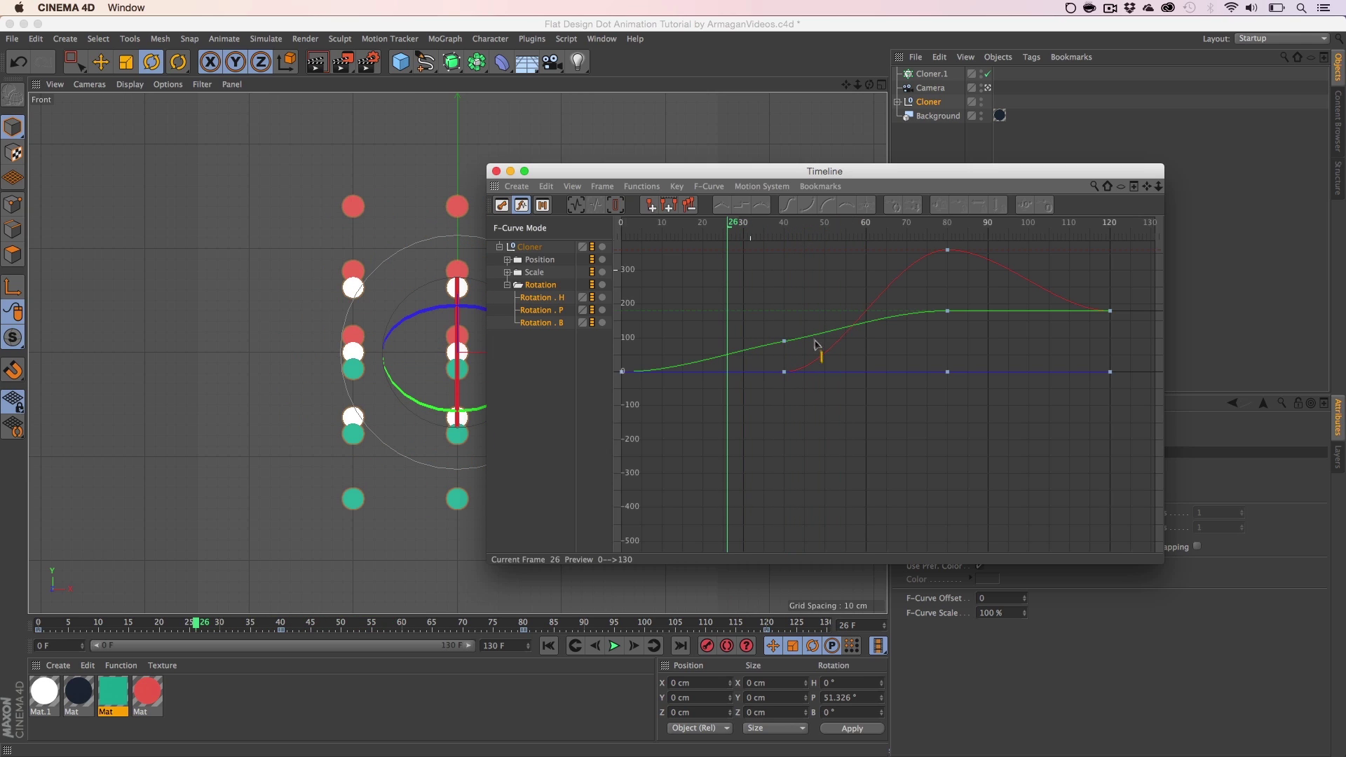
pyautogui.click(782, 341)
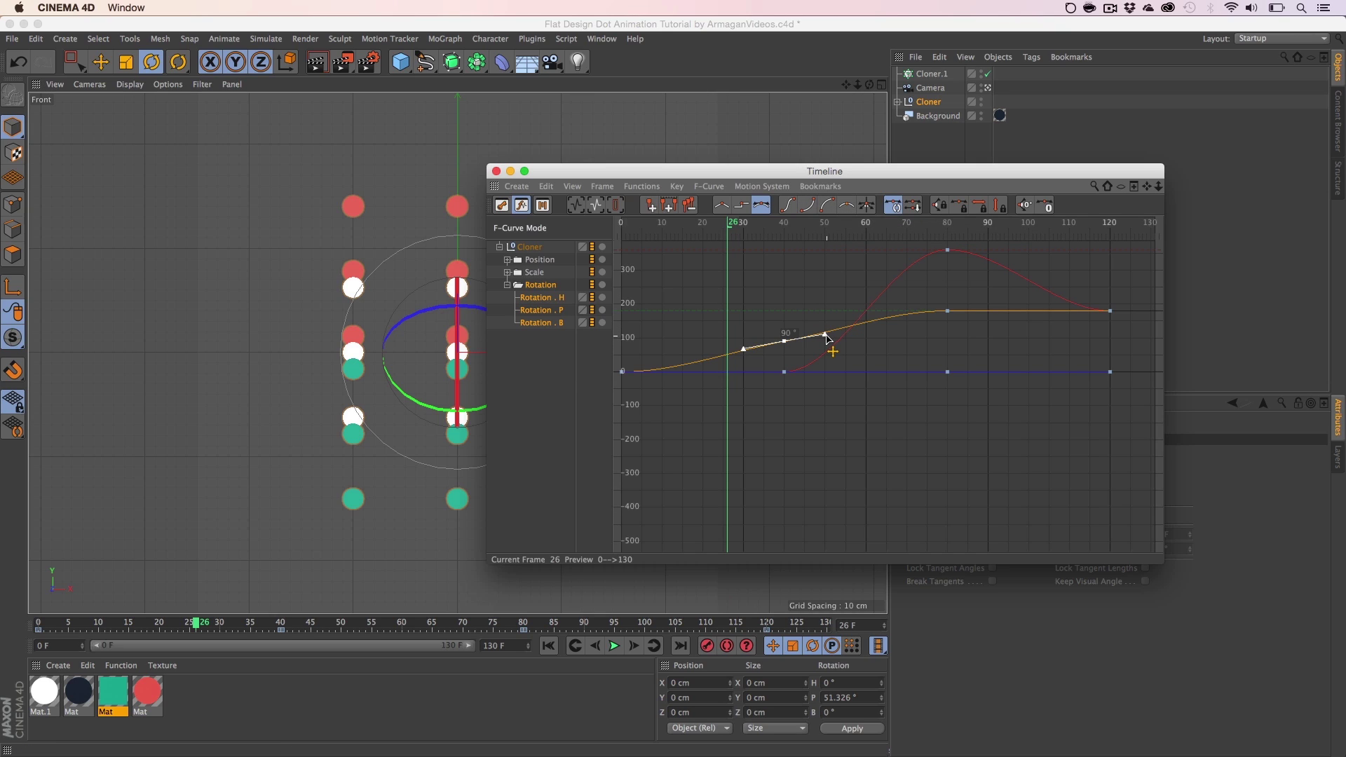
pyautogui.moveTo(798, 175); pyautogui.dragTo(922, 207)
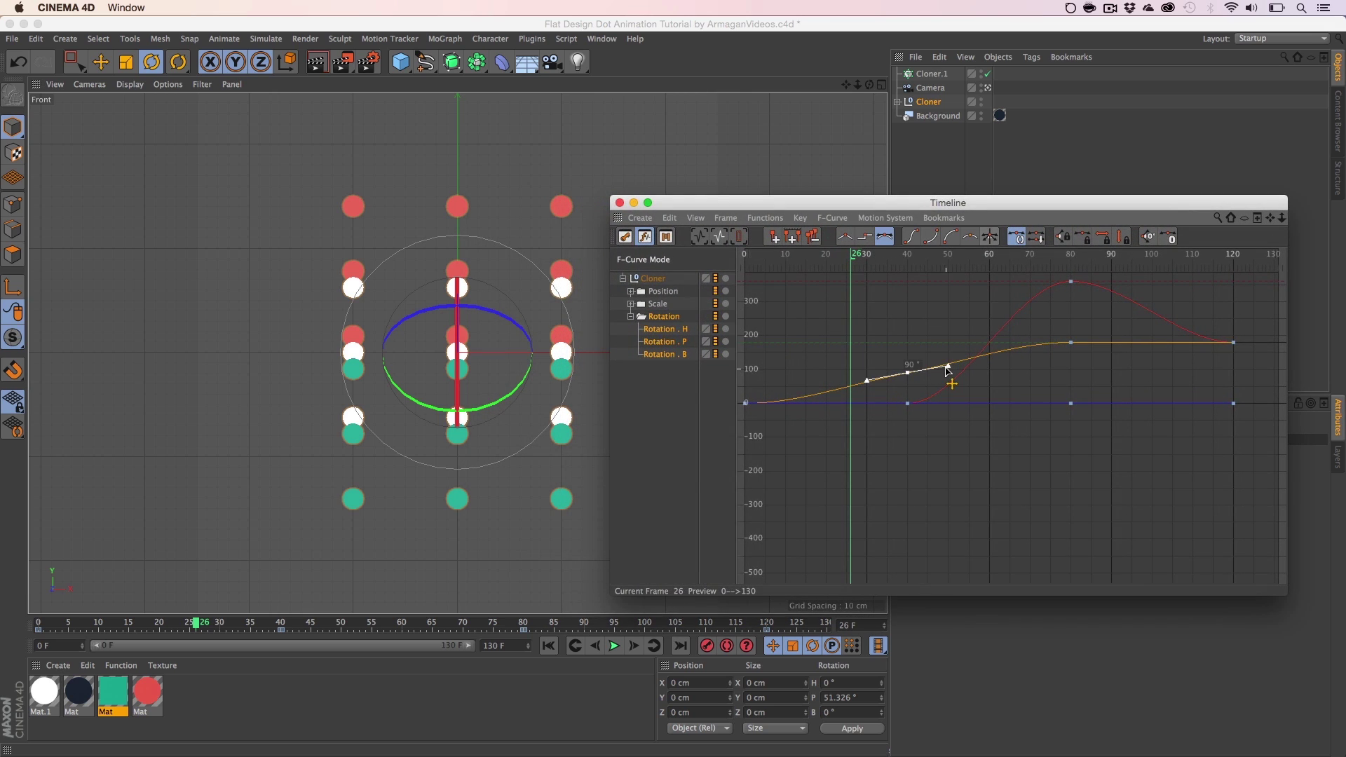
pyautogui.moveTo(949, 367)
pyautogui.mouseDown()
pyautogui.moveTo(950, 391)
pyautogui.moveTo(968, 383)
pyautogui.mouseUp()
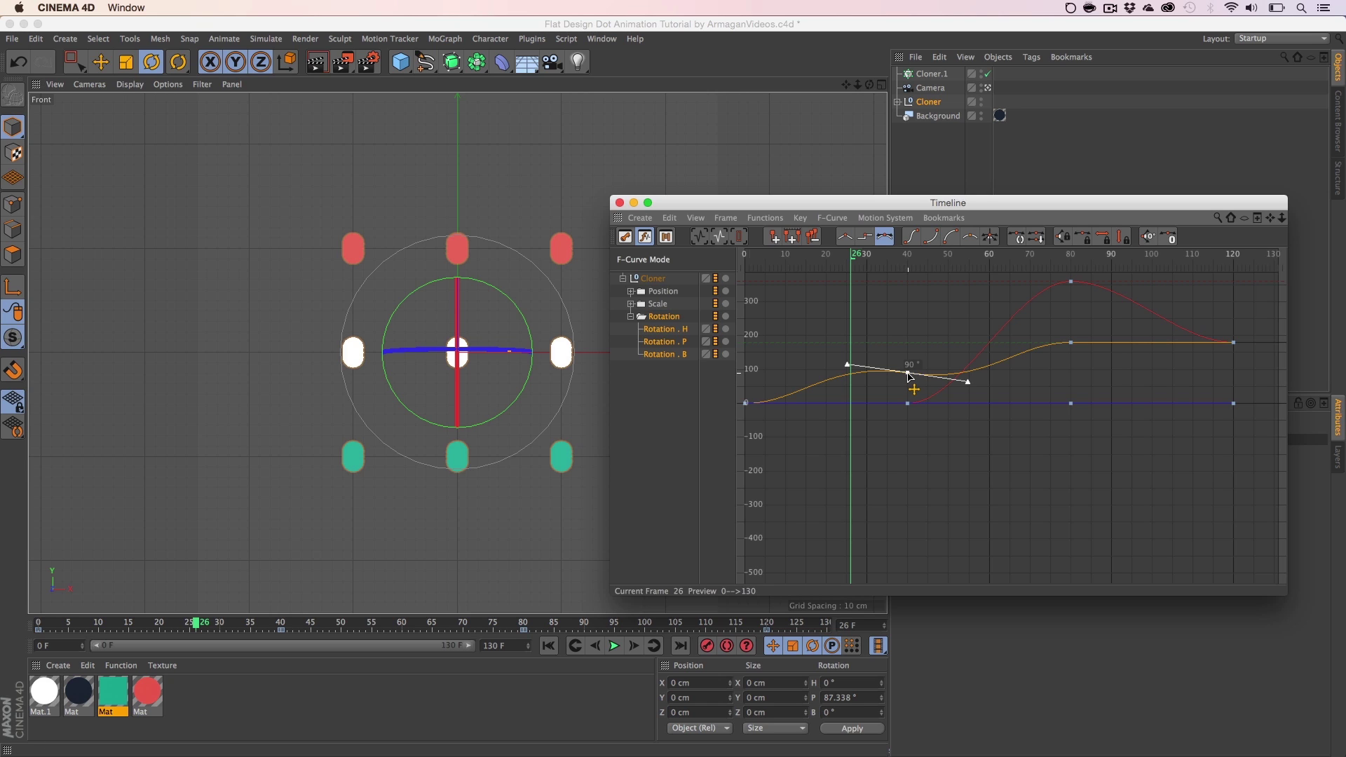
# Step: Play the animation from frame 0 to check the reshaped curve, clear the object selection and stop playback
pyautogui.click(549, 646)
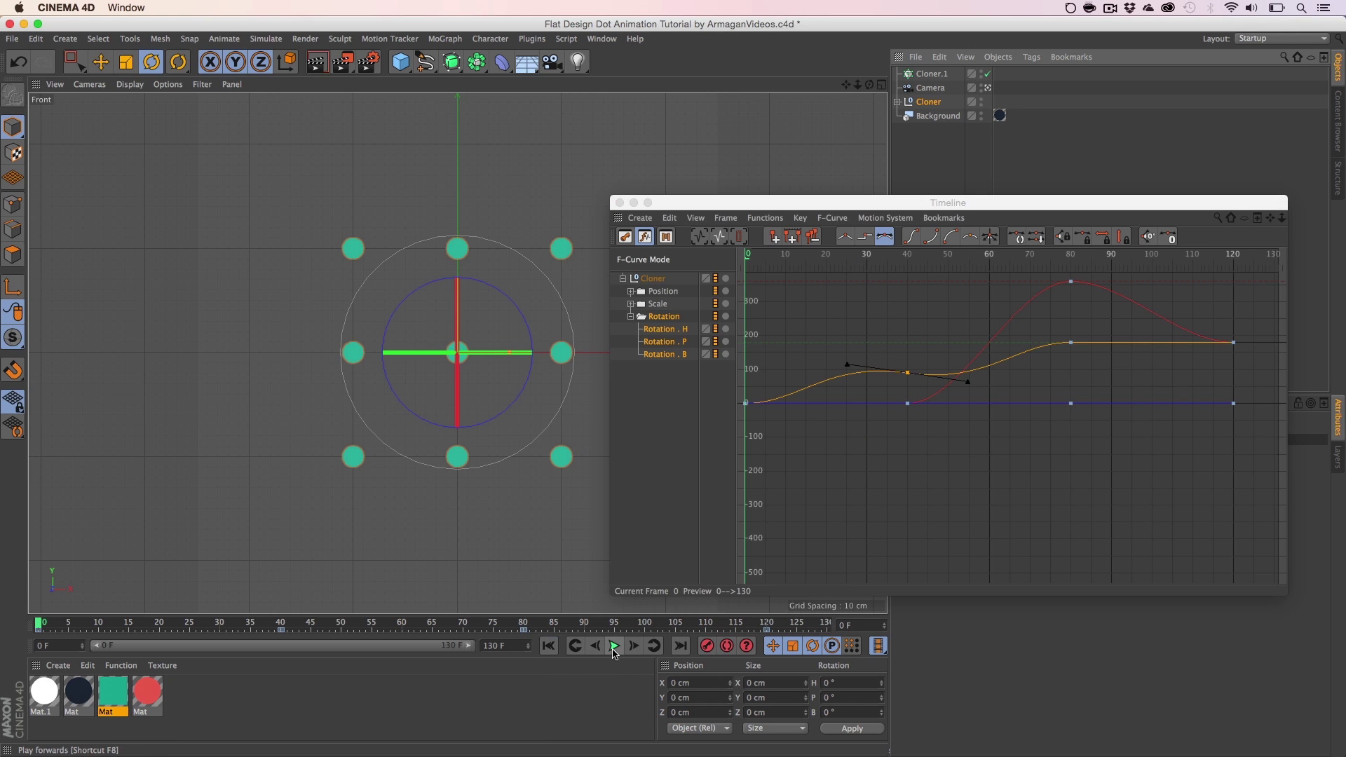
pyautogui.click(614, 646)
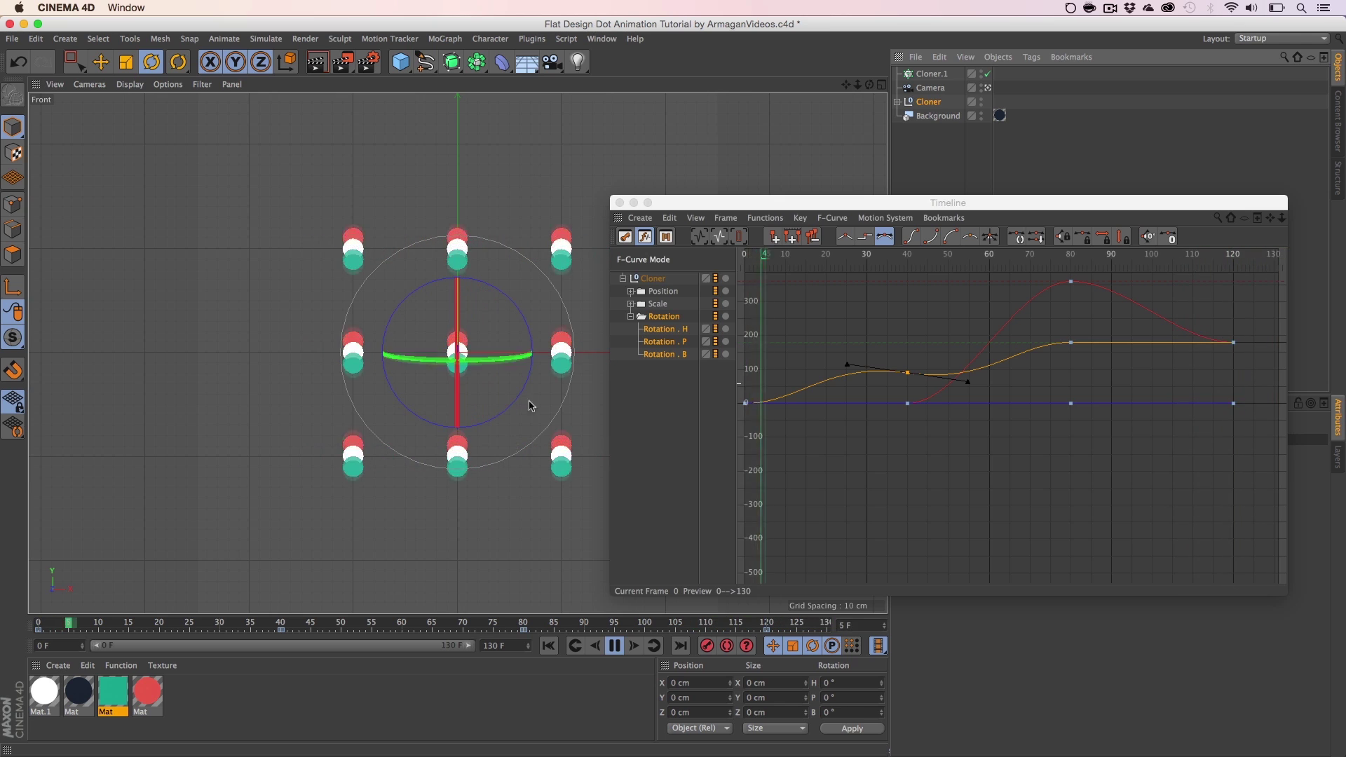
pyautogui.moveTo(767, 206); pyautogui.dragTo(816, 198)
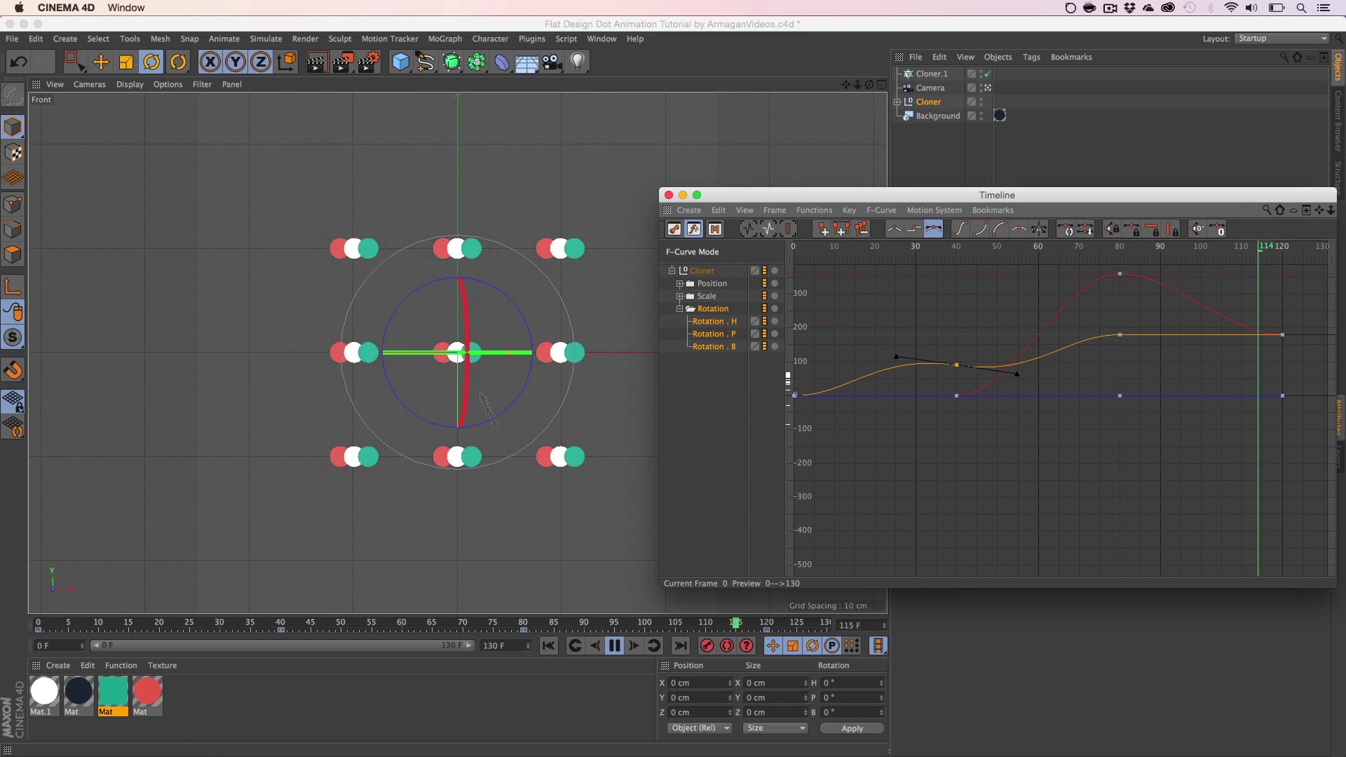
pyautogui.click(578, 524)
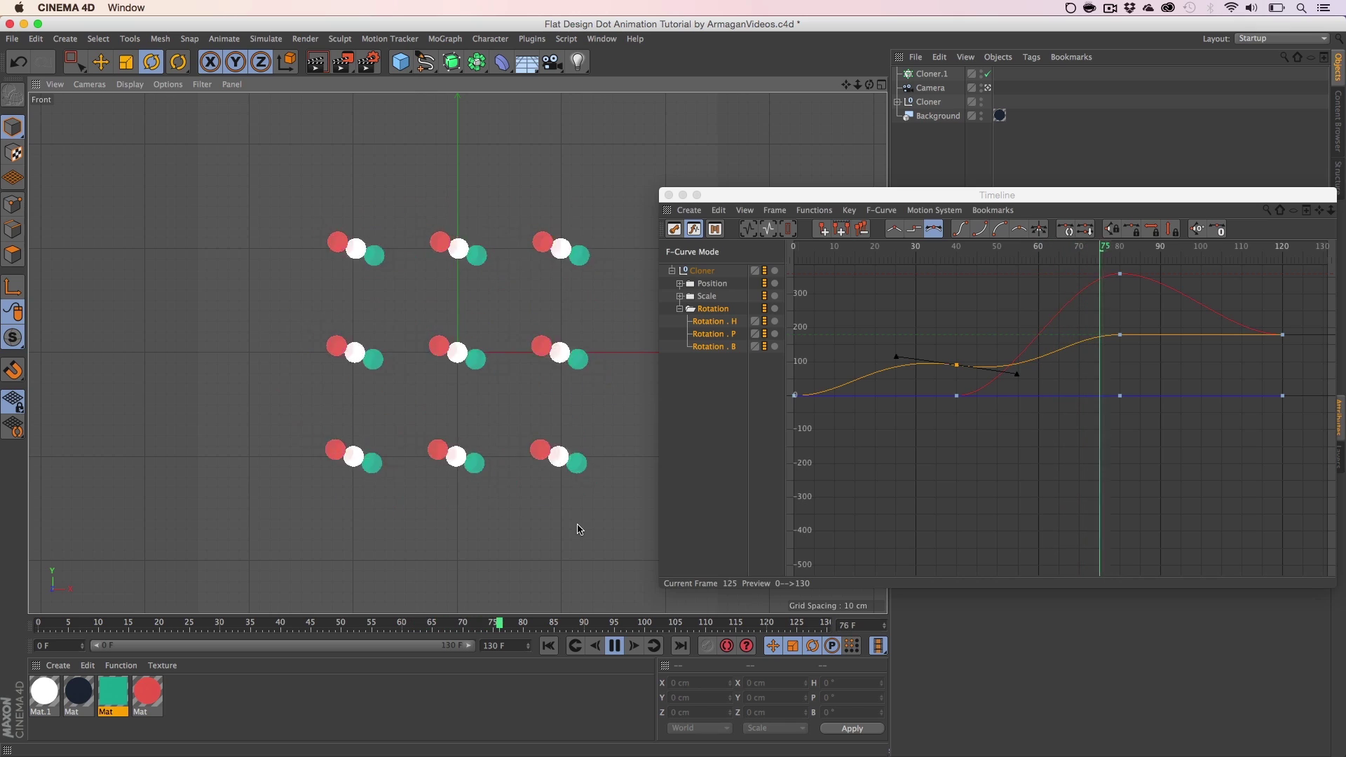
pyautogui.click(615, 646)
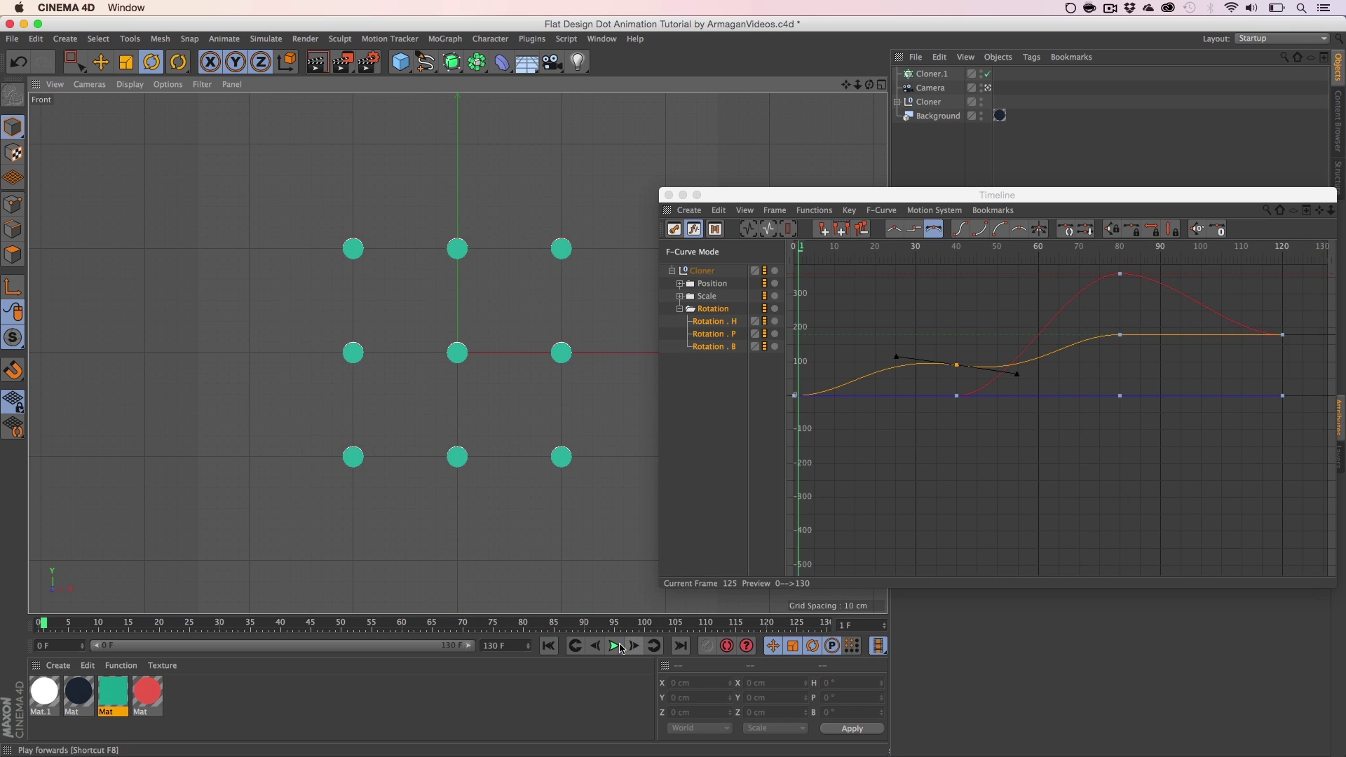
# Step: Select the Rotation.P key at frame 80 and soften its tangents to 9.99 F and 11.25° on the right side
pyautogui.moveTo(984, 204); pyautogui.dragTo(783, 199)
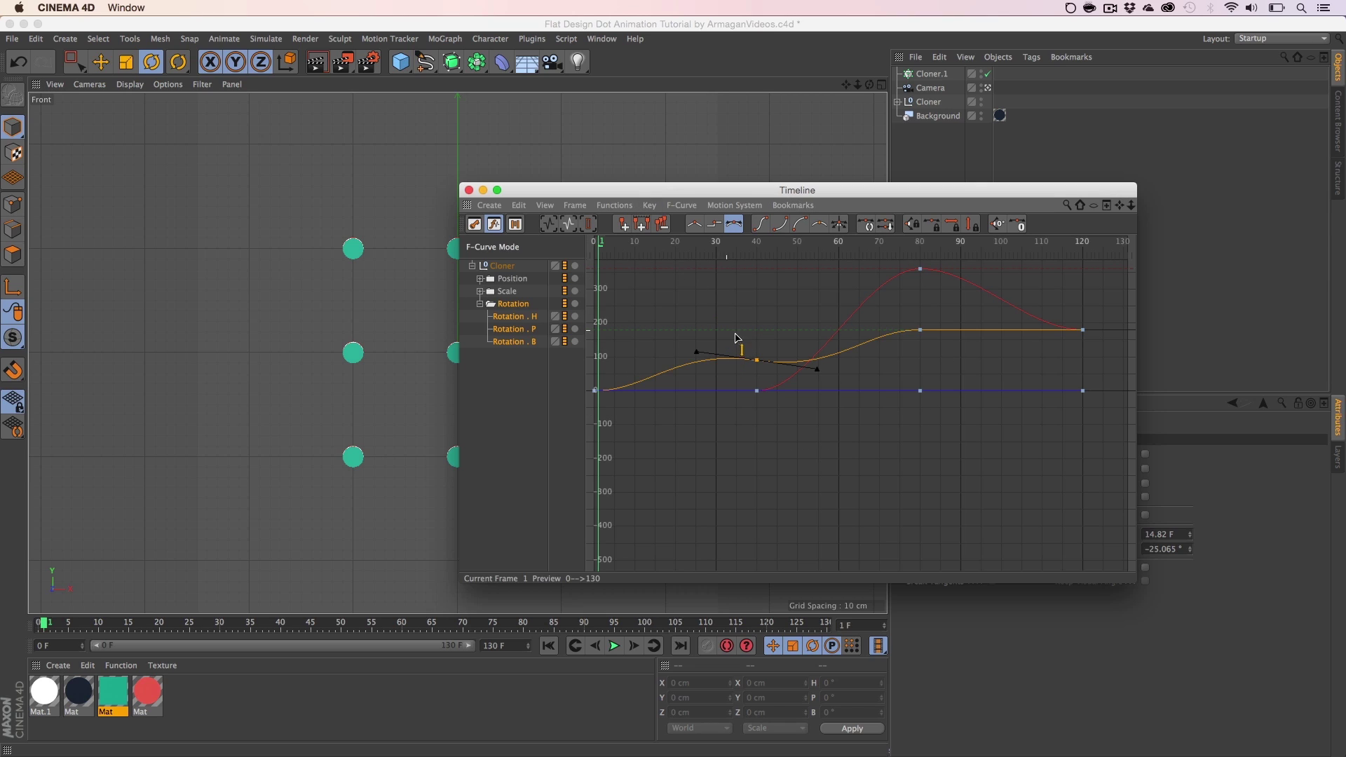
pyautogui.moveTo(908, 317); pyautogui.dragTo(957, 360)
pyautogui.click(821, 224)
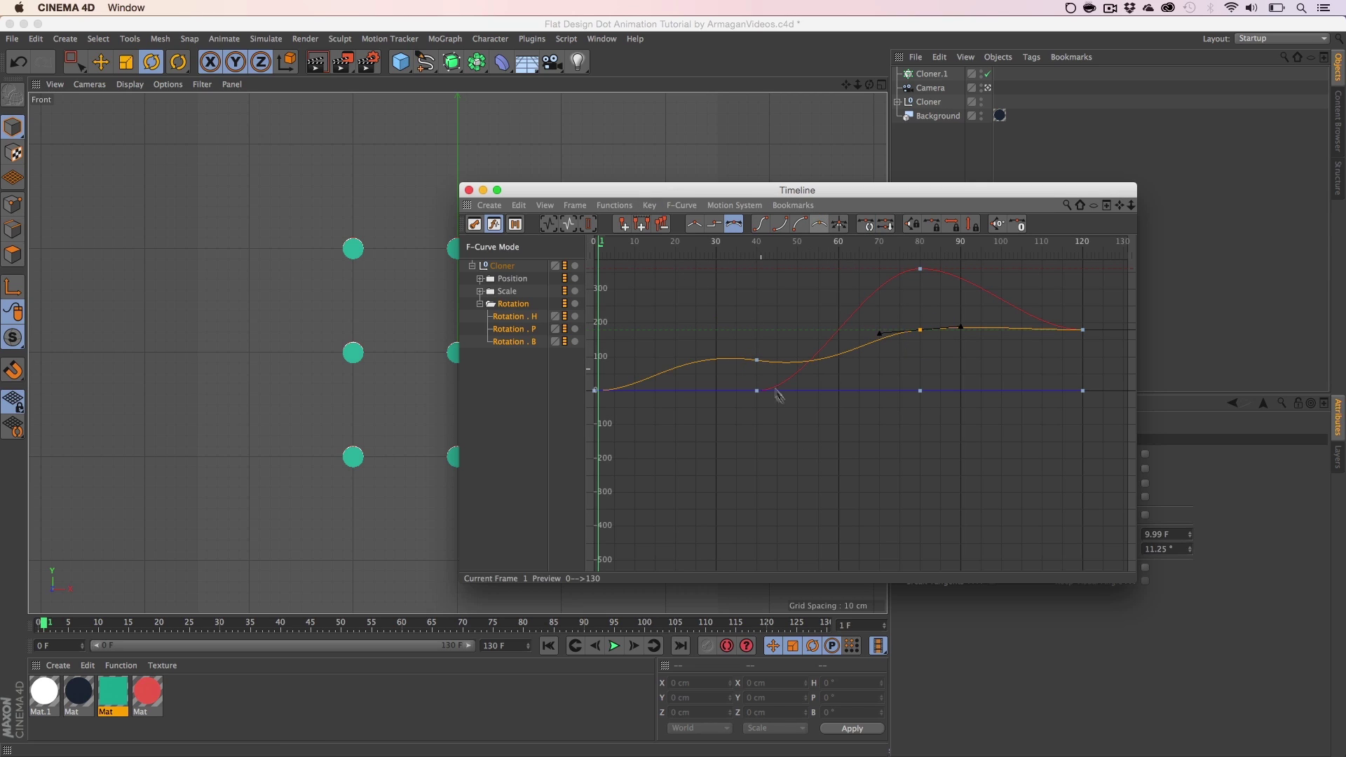
# Step: Play the animation to check the softened curve at frame 80, stop it and return to frame 0
pyautogui.moveTo(747, 193); pyautogui.dragTo(908, 258)
pyautogui.click(614, 645)
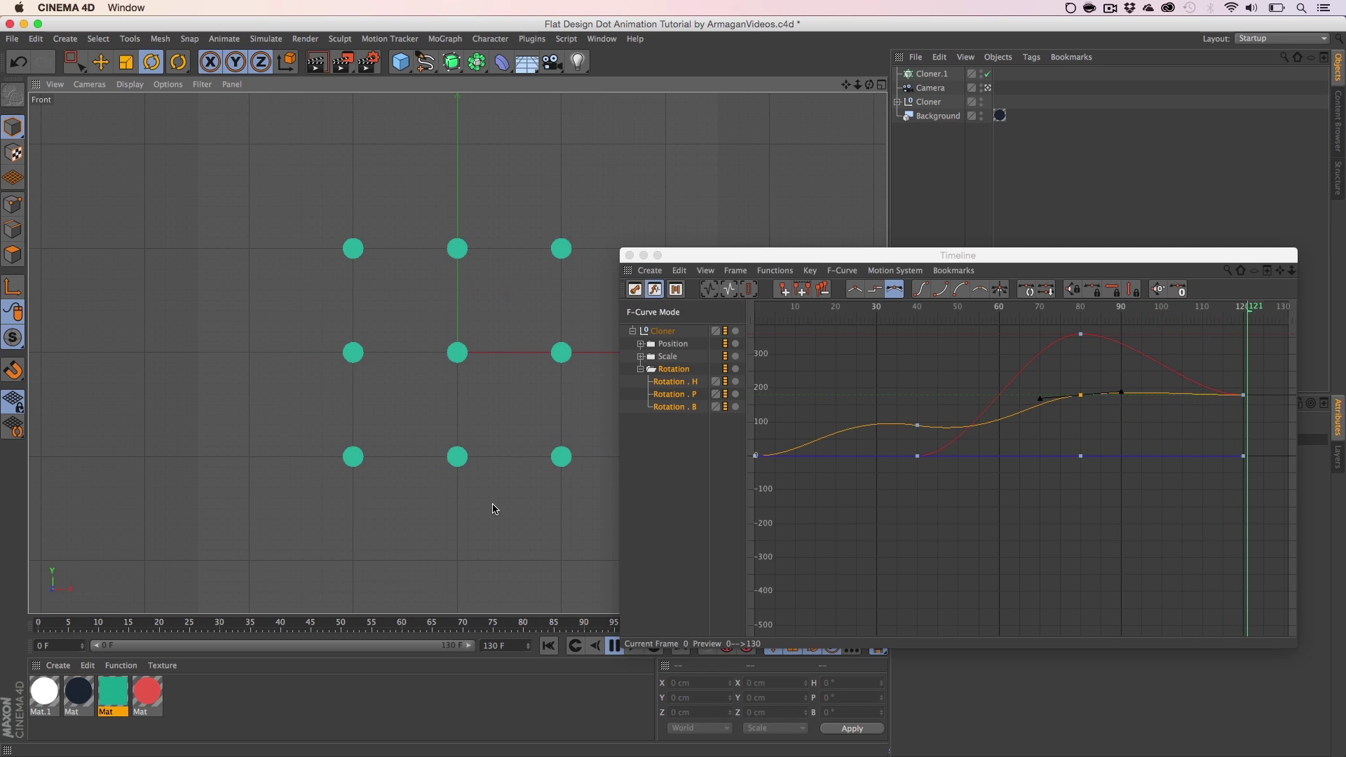
pyautogui.click(614, 646)
pyautogui.click(549, 646)
# Step: Close the Timeline window and save the project
pyautogui.moveTo(787, 256); pyautogui.dragTo(501, 186)
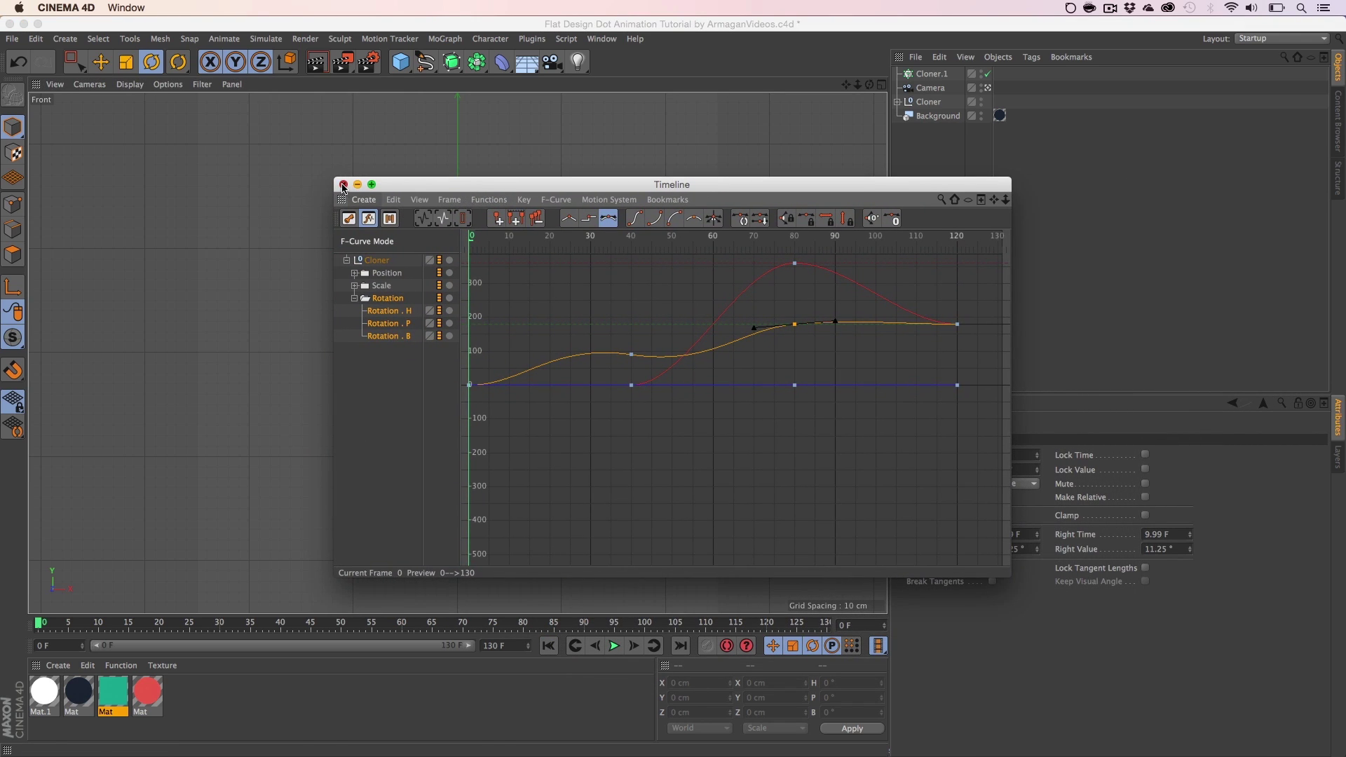
pyautogui.click(343, 185)
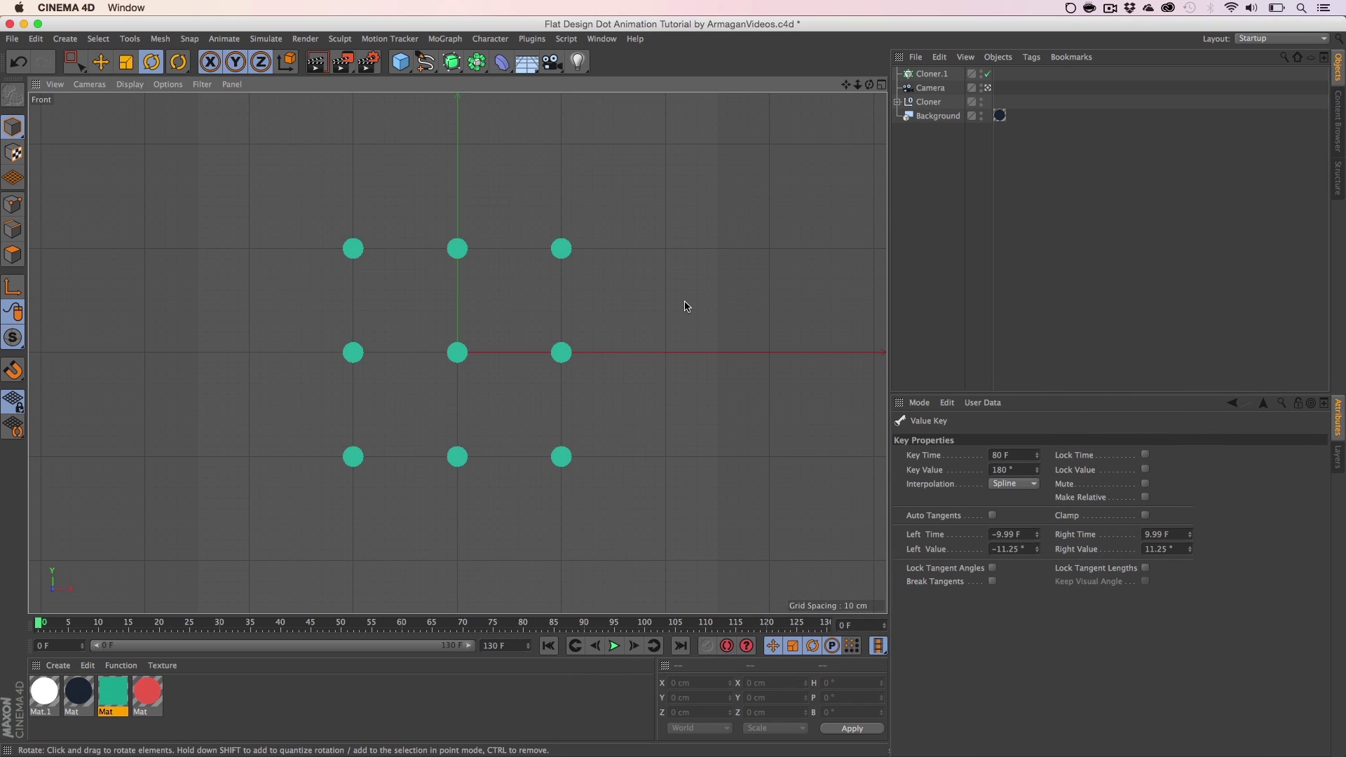
pyautogui.press('super+s')
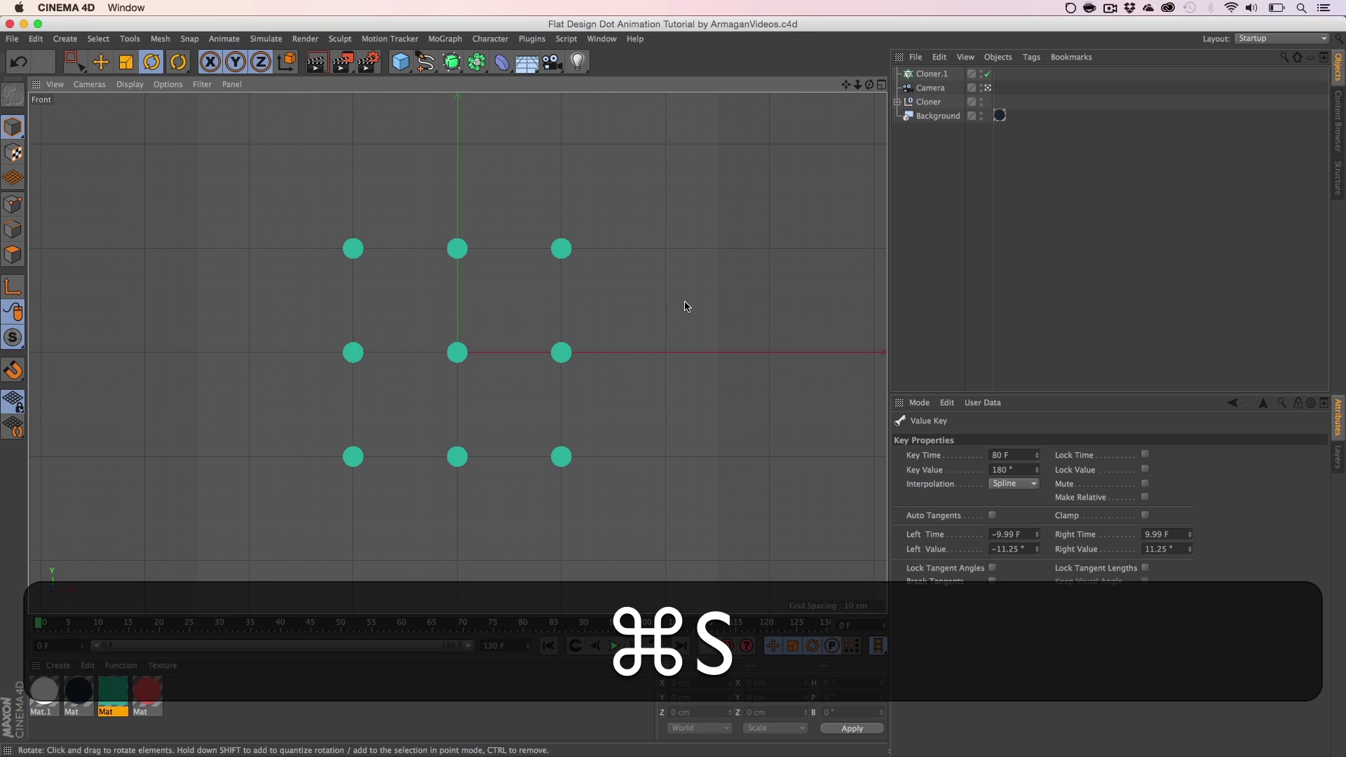